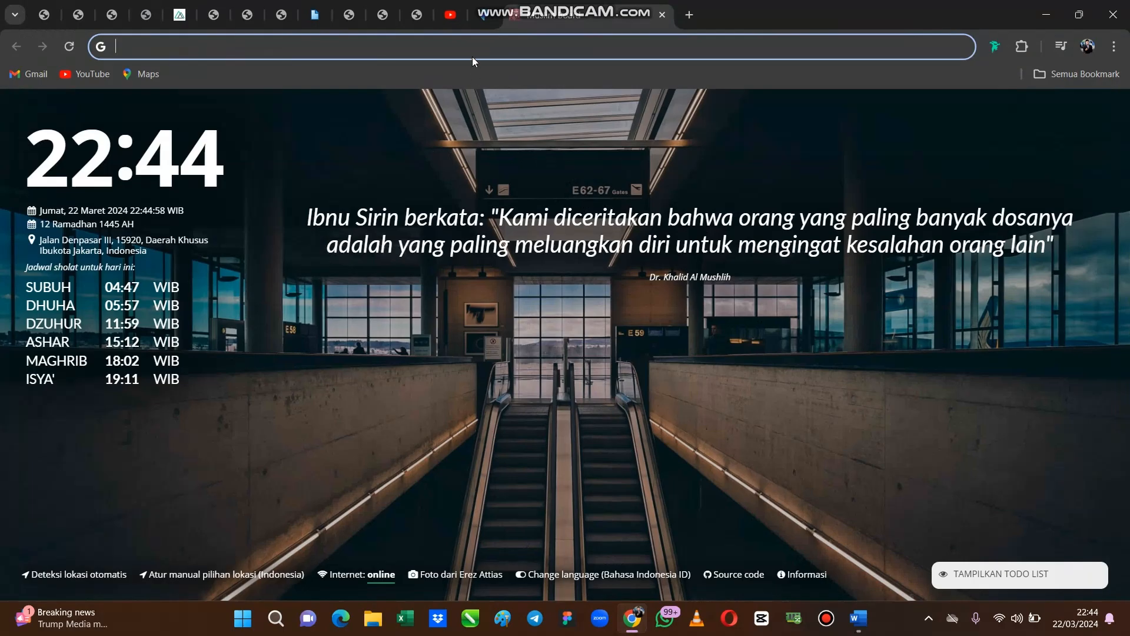
Open canva.com in the browser and dismiss the welcome-back sign-in prompt
type("canva.com")
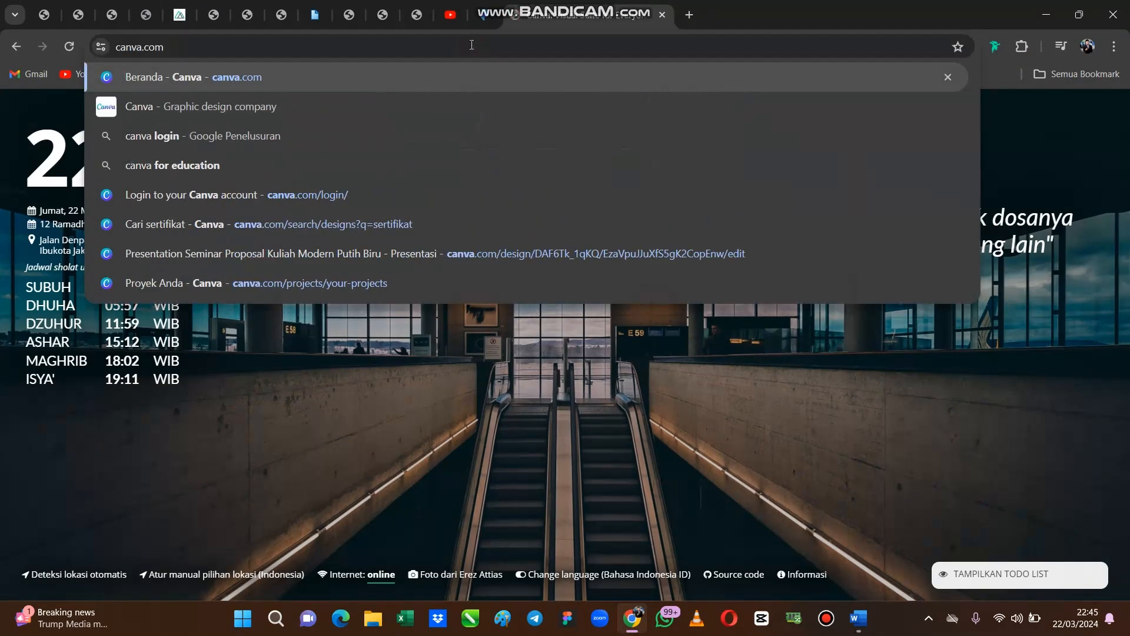
key("Return")
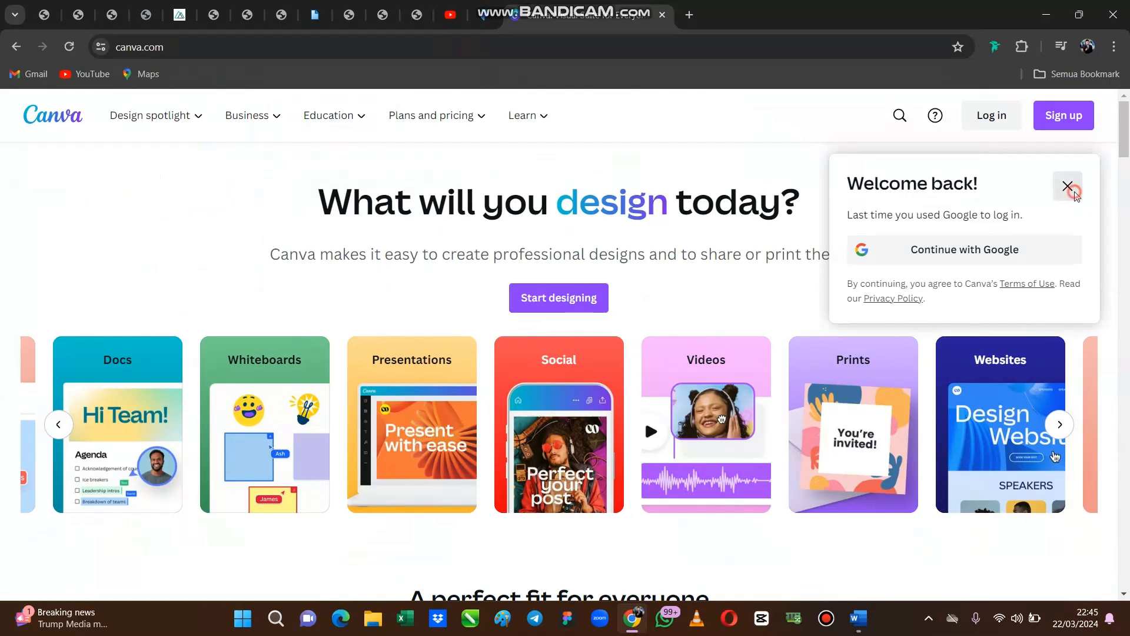
left_click(1072, 190)
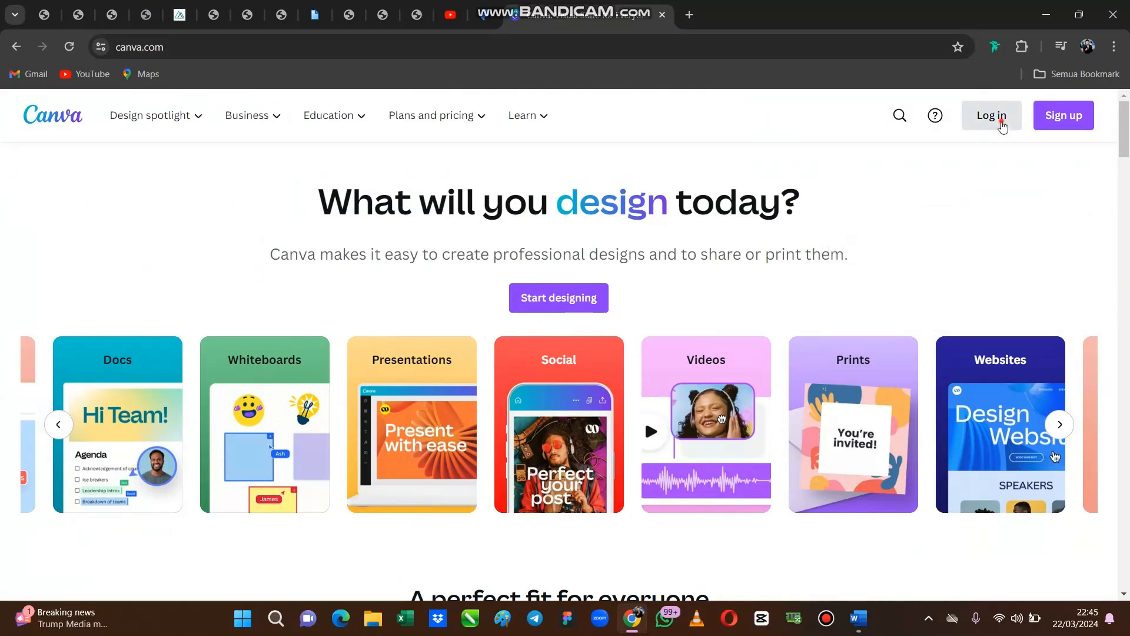
Log in to Canva with the Google account and approve sharing its details
left_click(1003, 125)
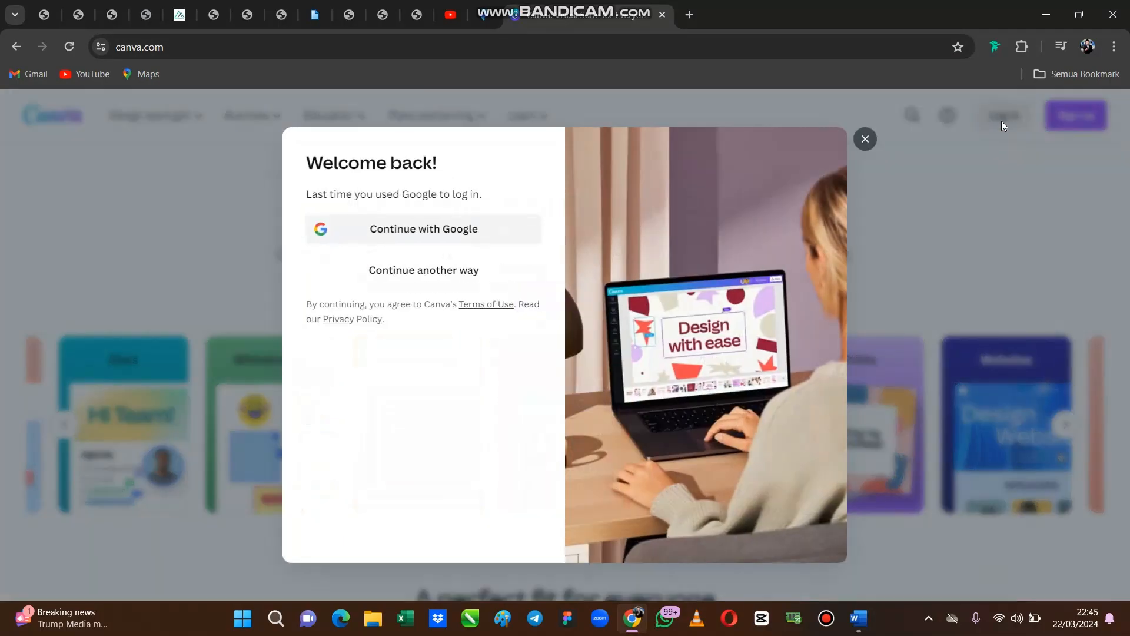
left_click(430, 238)
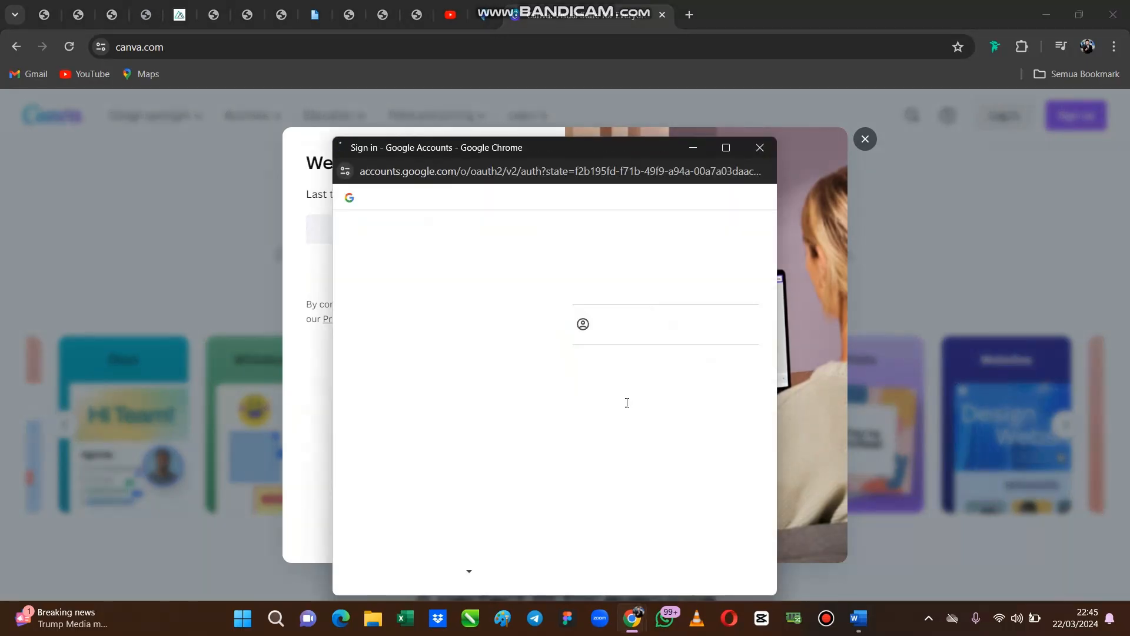
left_click(631, 402)
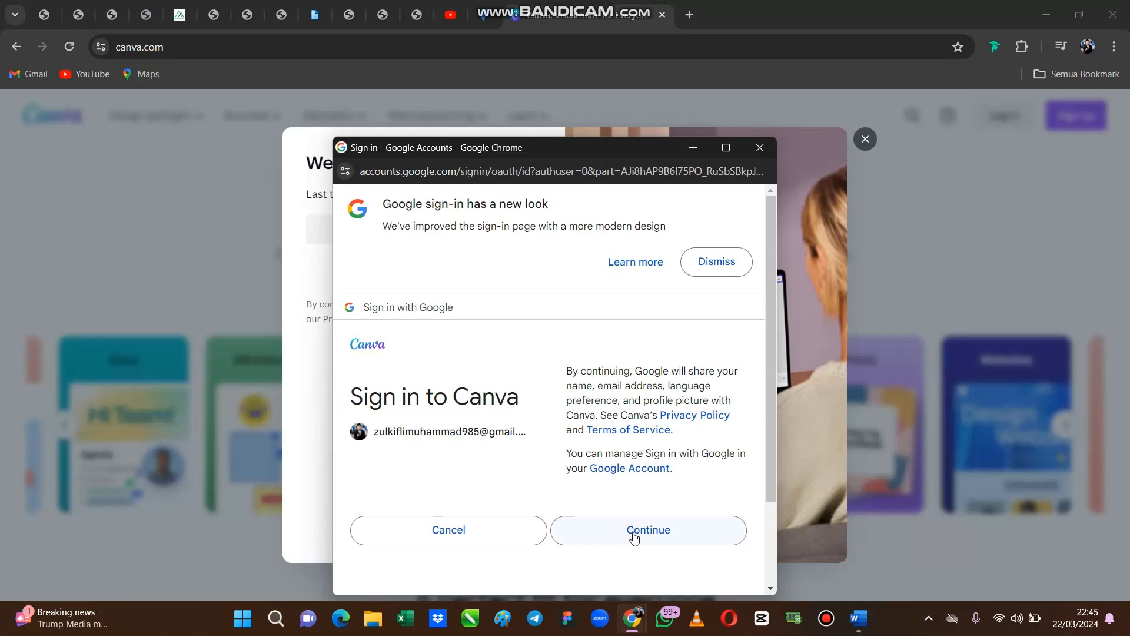
left_click(633, 533)
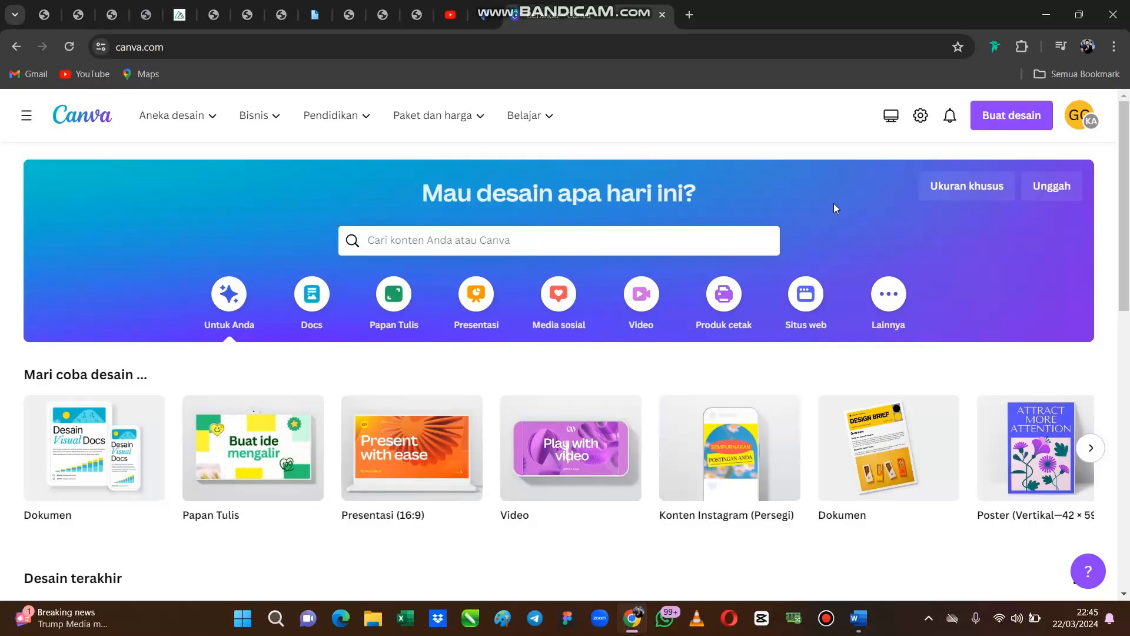
Look through the suggested design types and the recent designs on the home page
left_click(1090, 449)
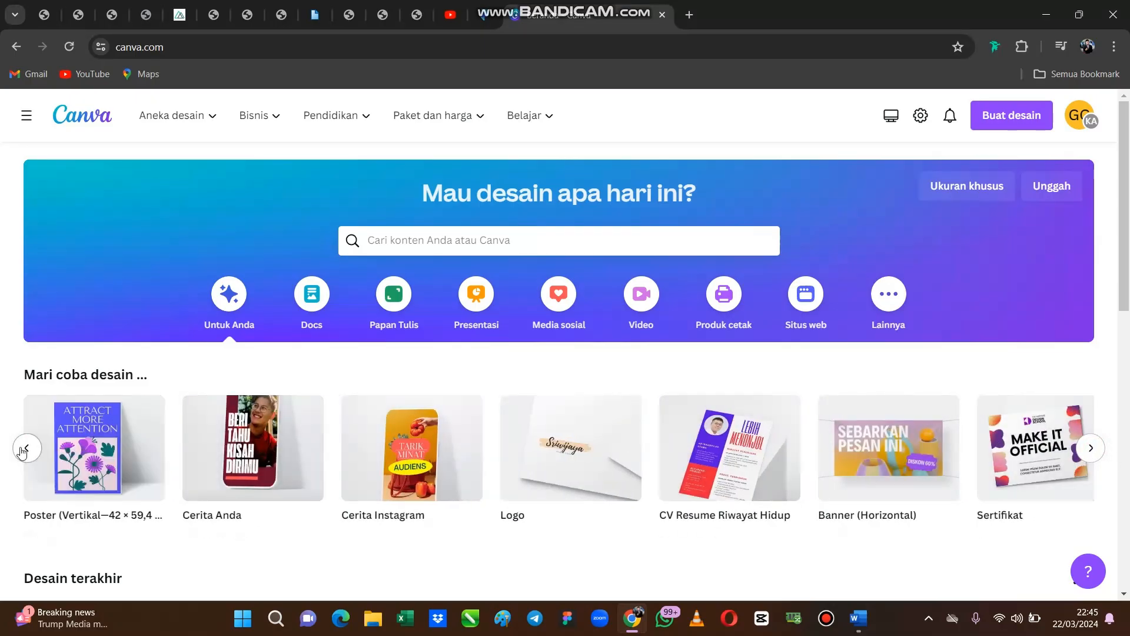
left_click(26, 449)
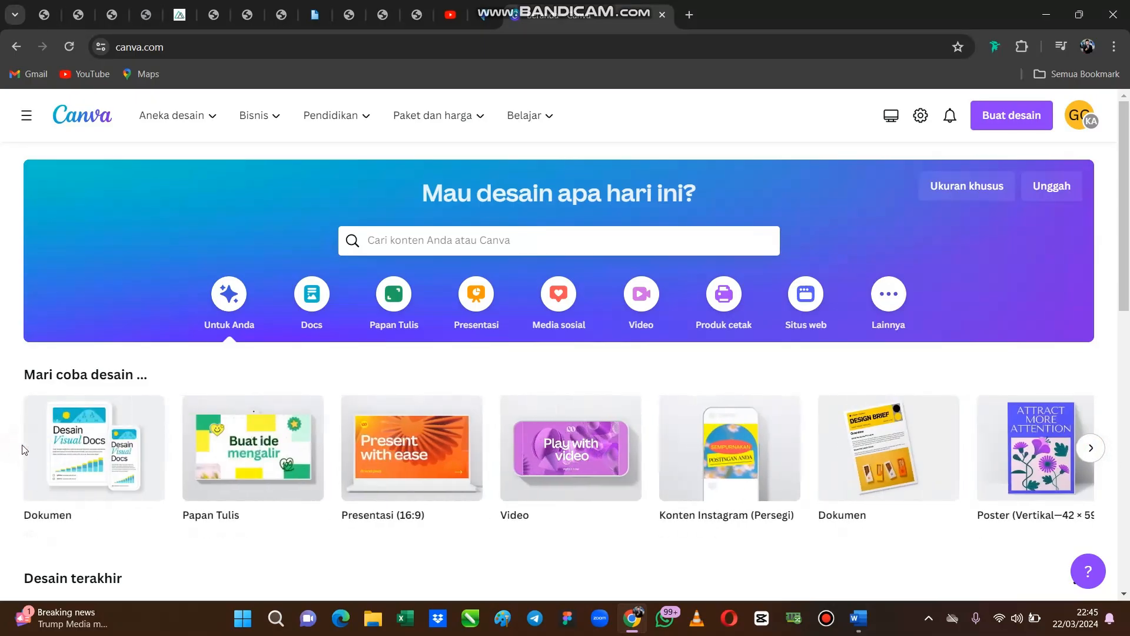
scroll(328, 474, "down", 3)
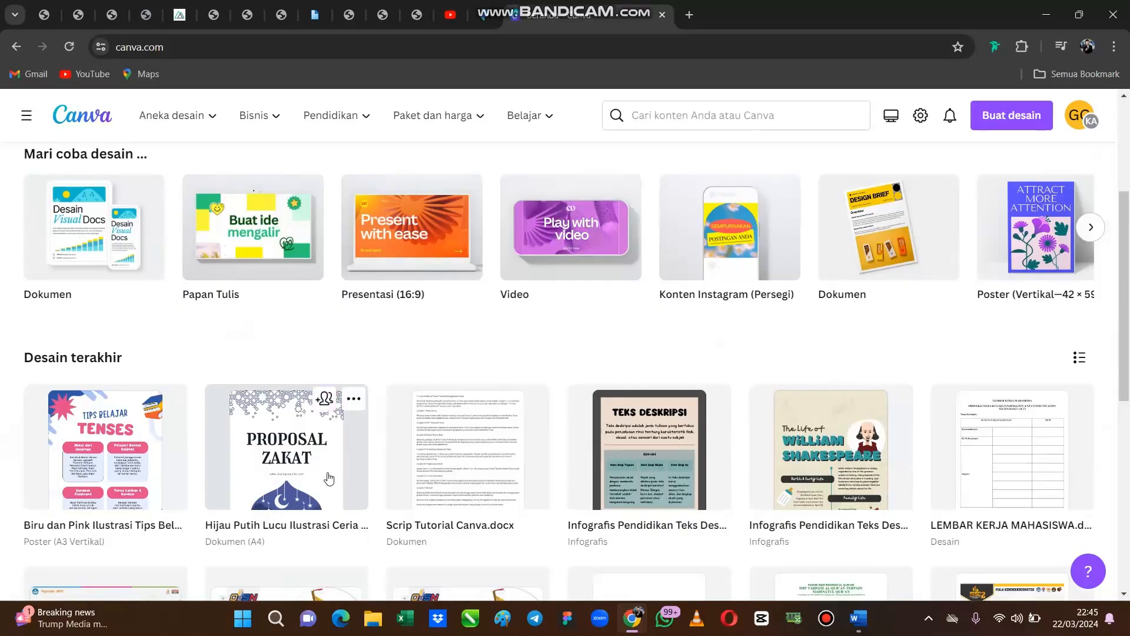
scroll(798, 422, "down", 1)
scroll(780, 348, "up", 2)
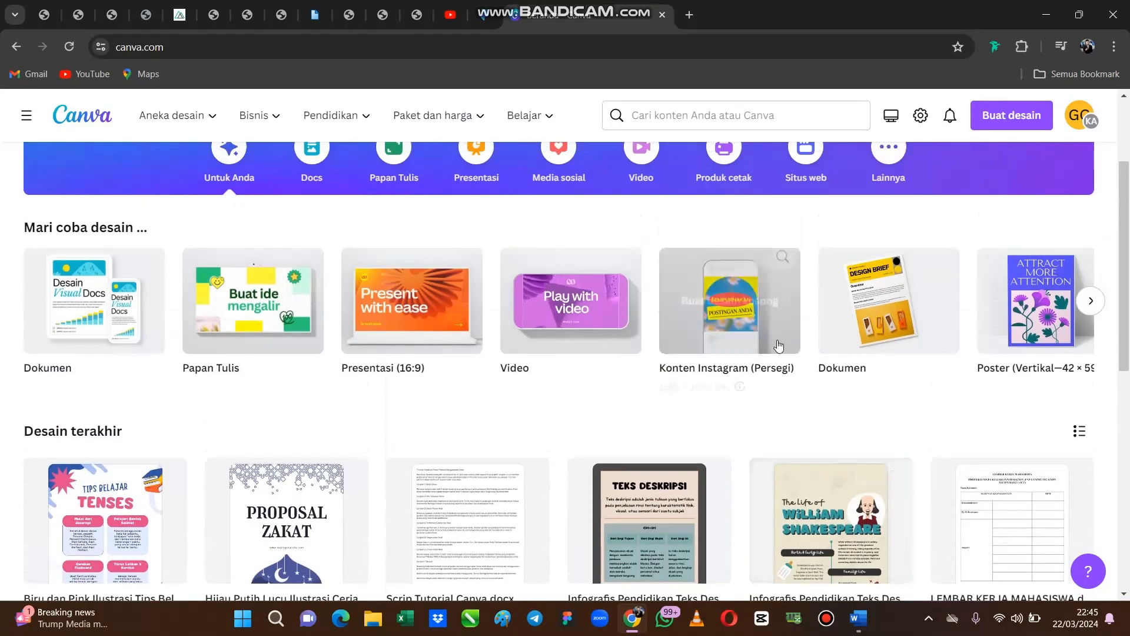
scroll(548, 367, "up", 2)
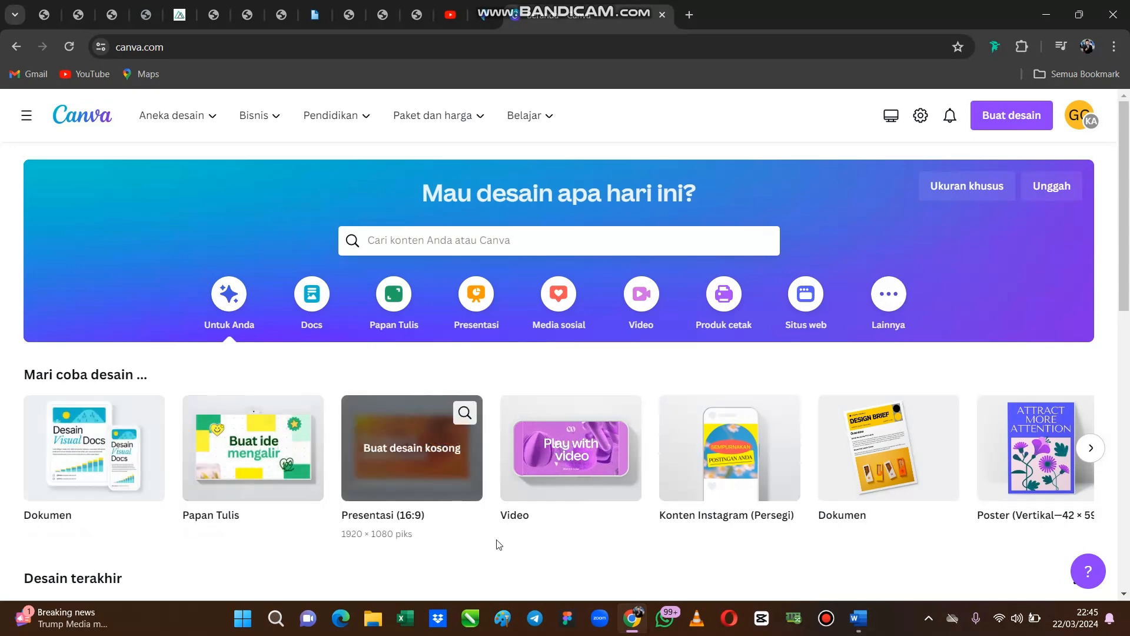
Search the Canva templates for "poster belajar"
left_click(489, 240)
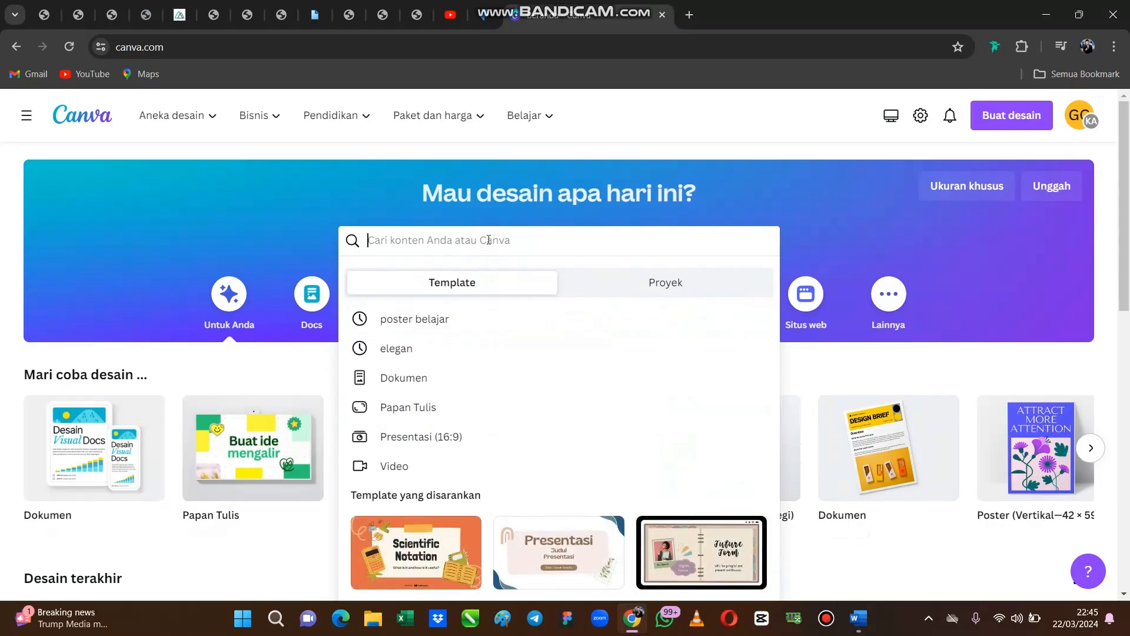
type("pos")
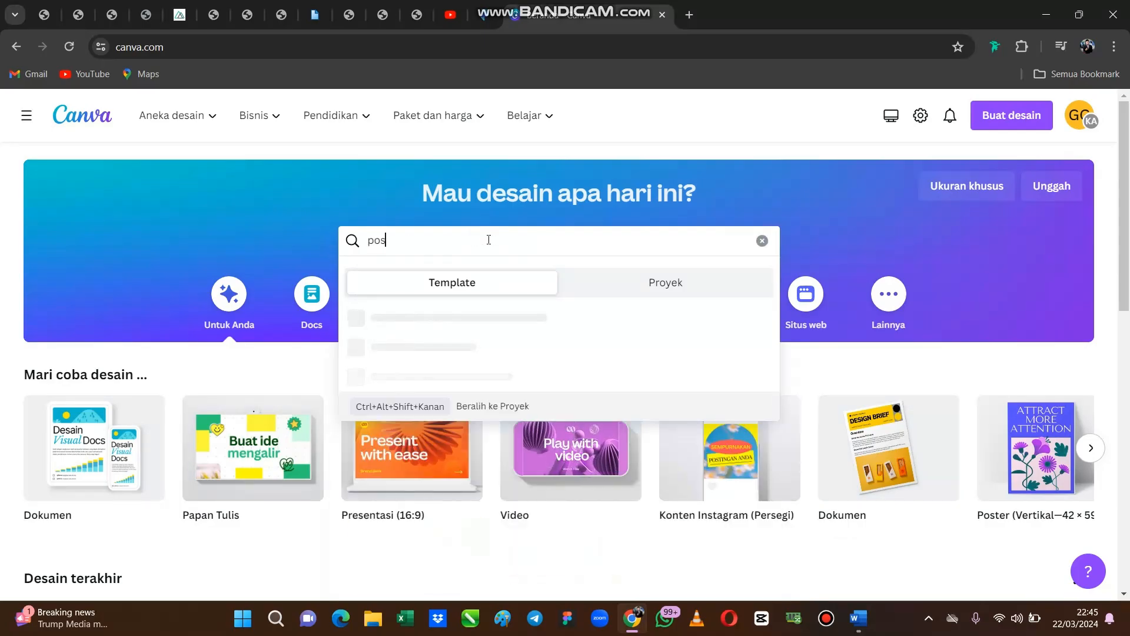
type("ter ")
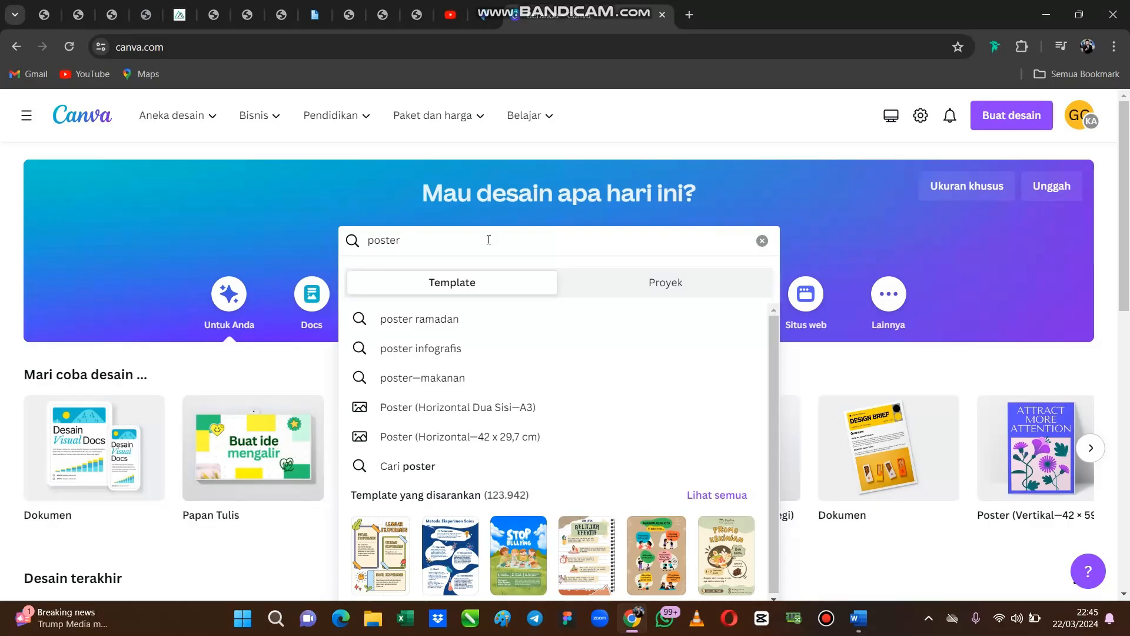
type("belajar")
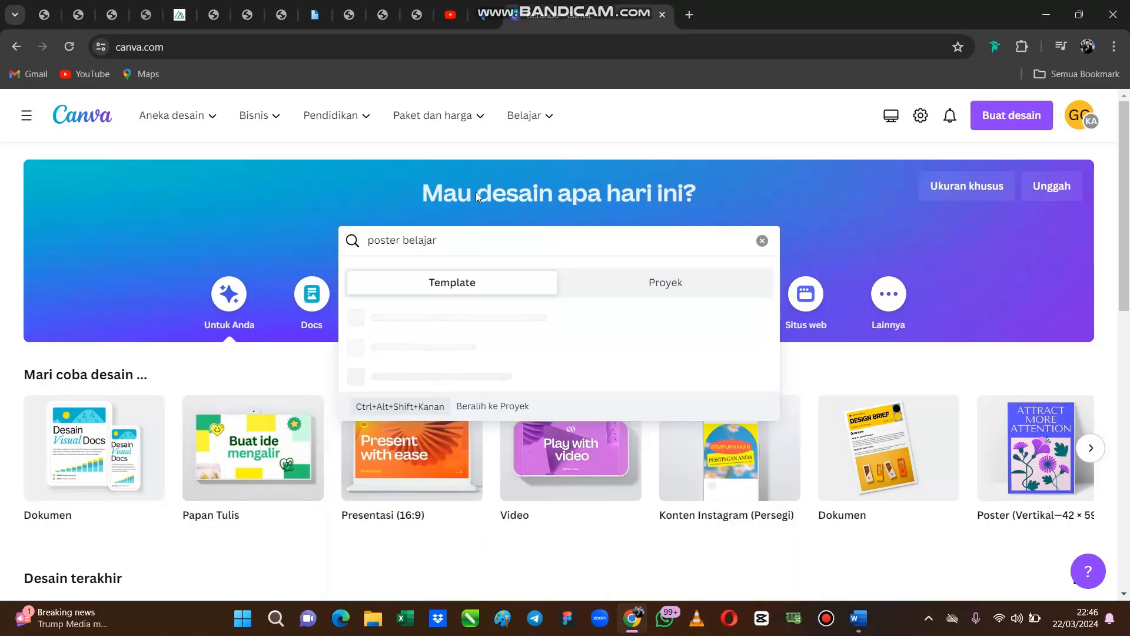
key("Return")
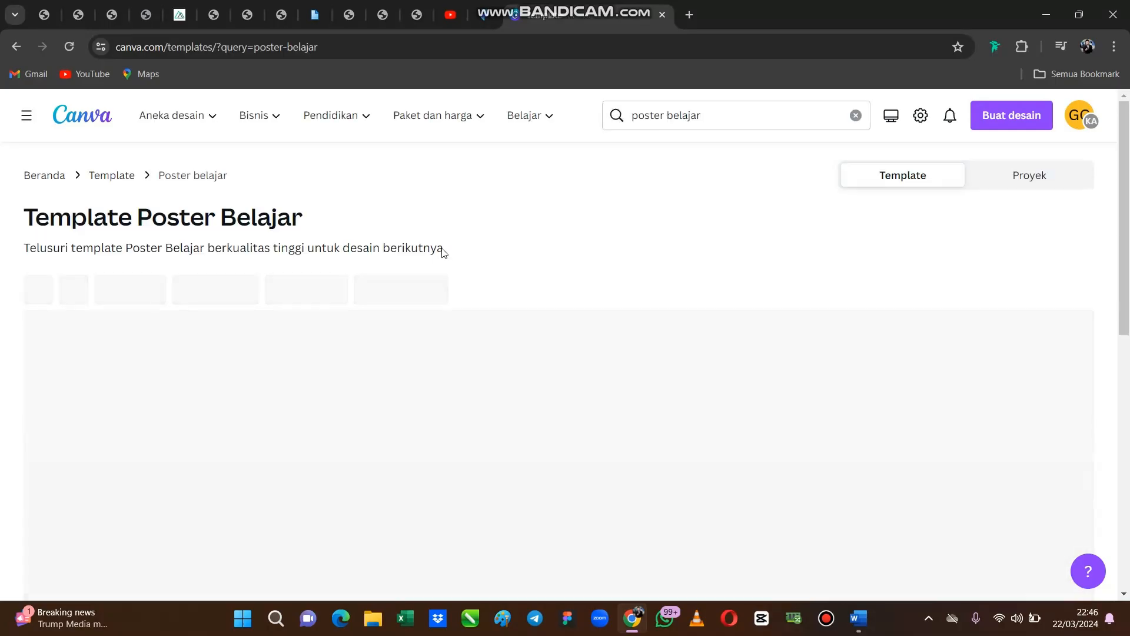
Browse the poster belajar template results for a suitable learning poster design
scroll(479, 262, "down", 5)
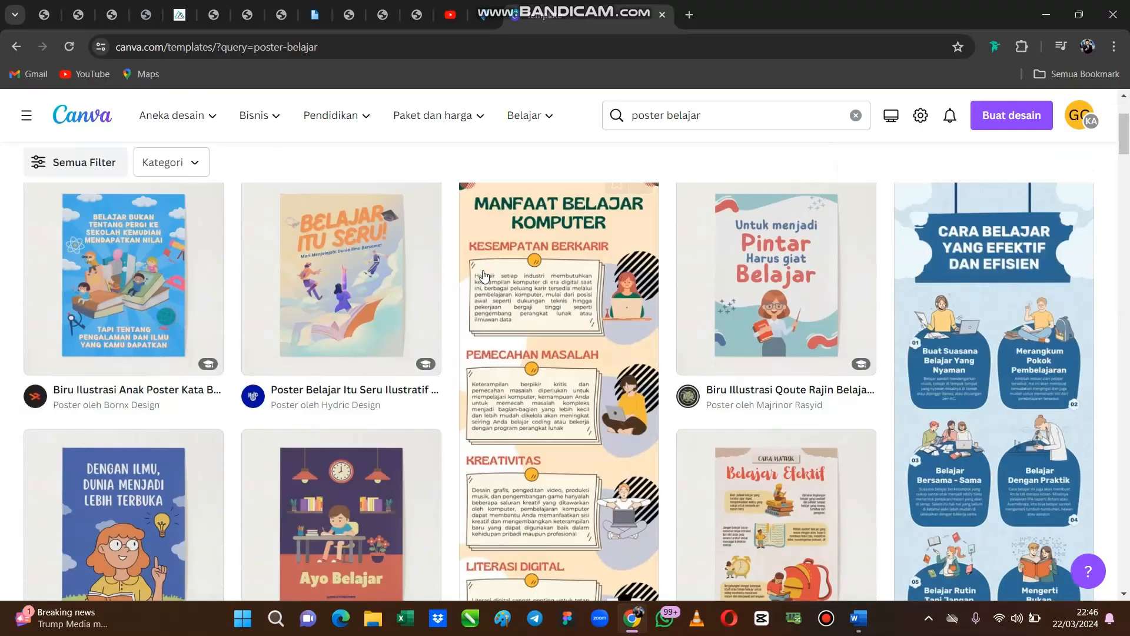
scroll(484, 277, "down", 4)
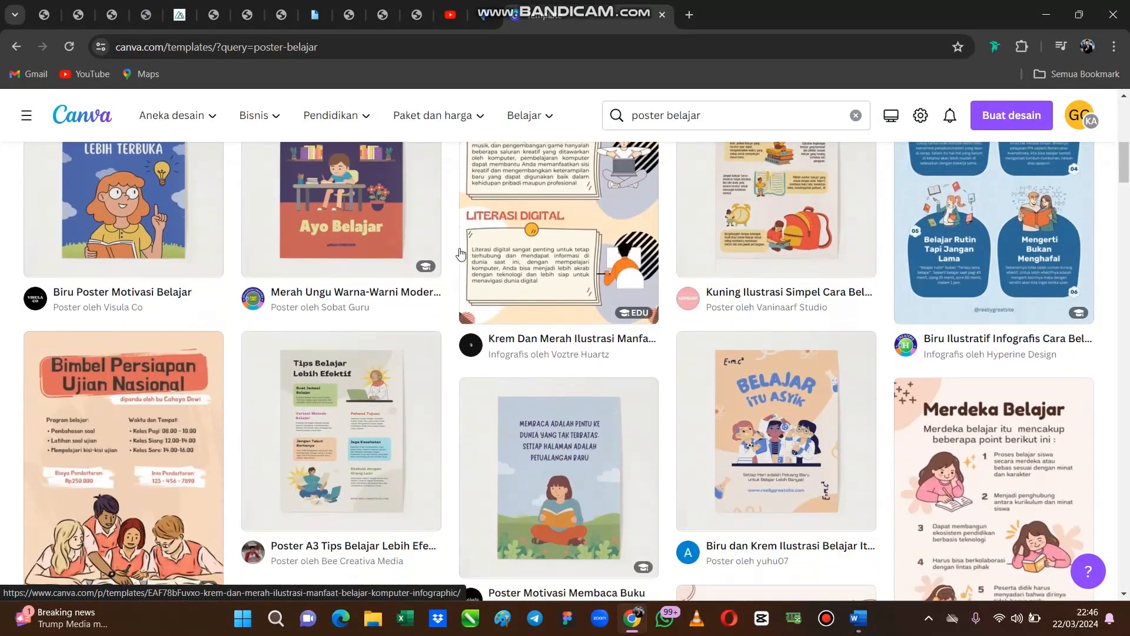
scroll(494, 268, "down", 6)
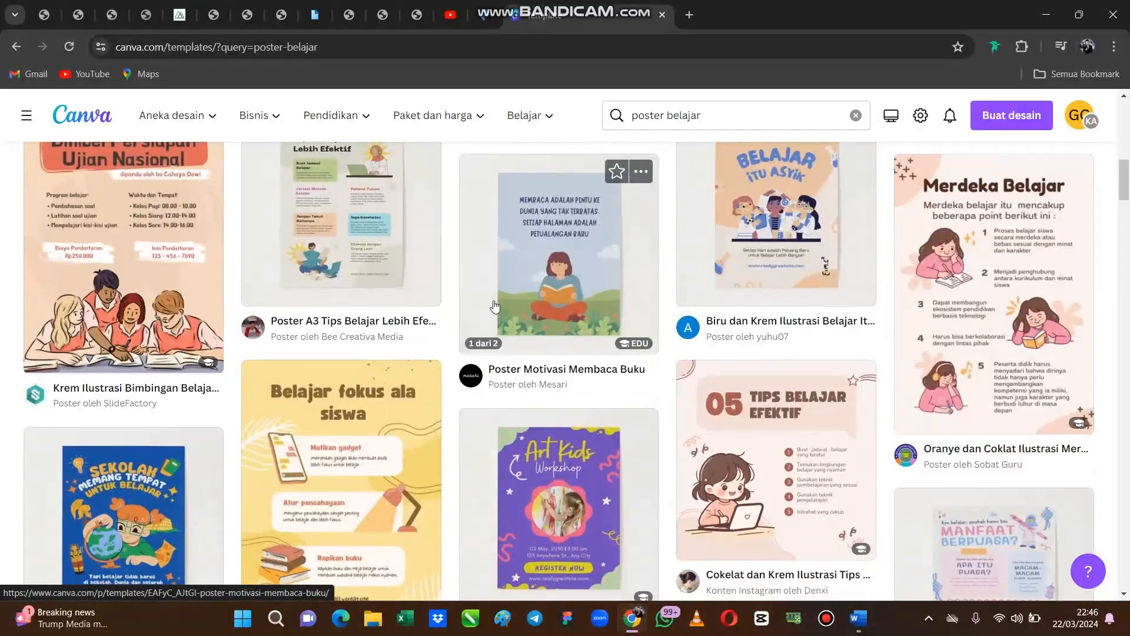
scroll(492, 312, "down", 8)
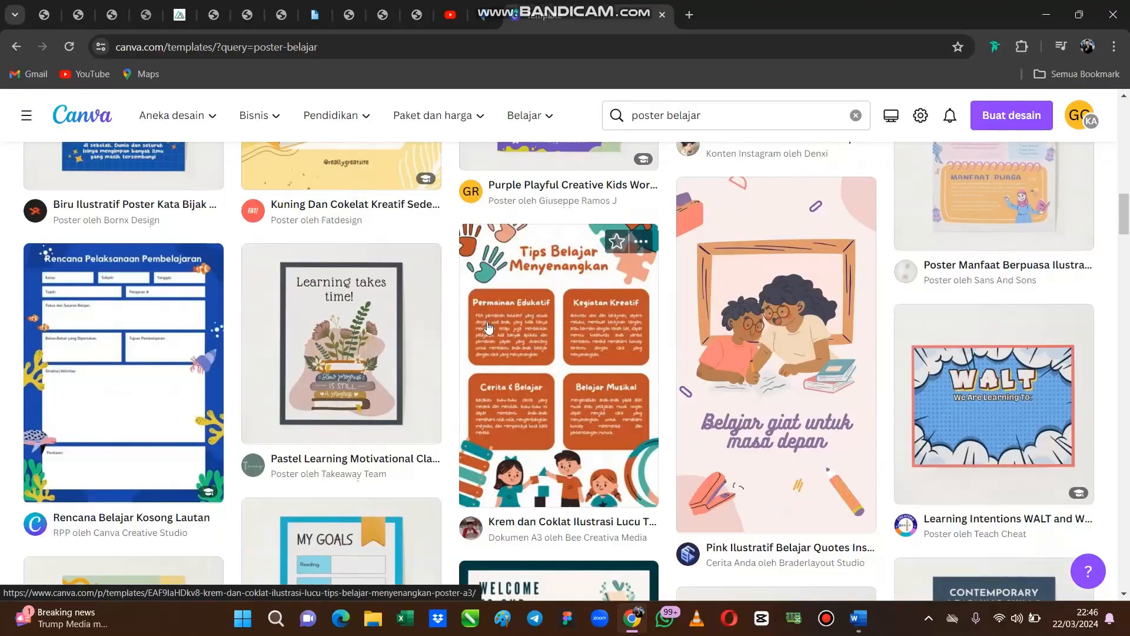
scroll(487, 332, "down", 5)
scroll(469, 352, "up", 10)
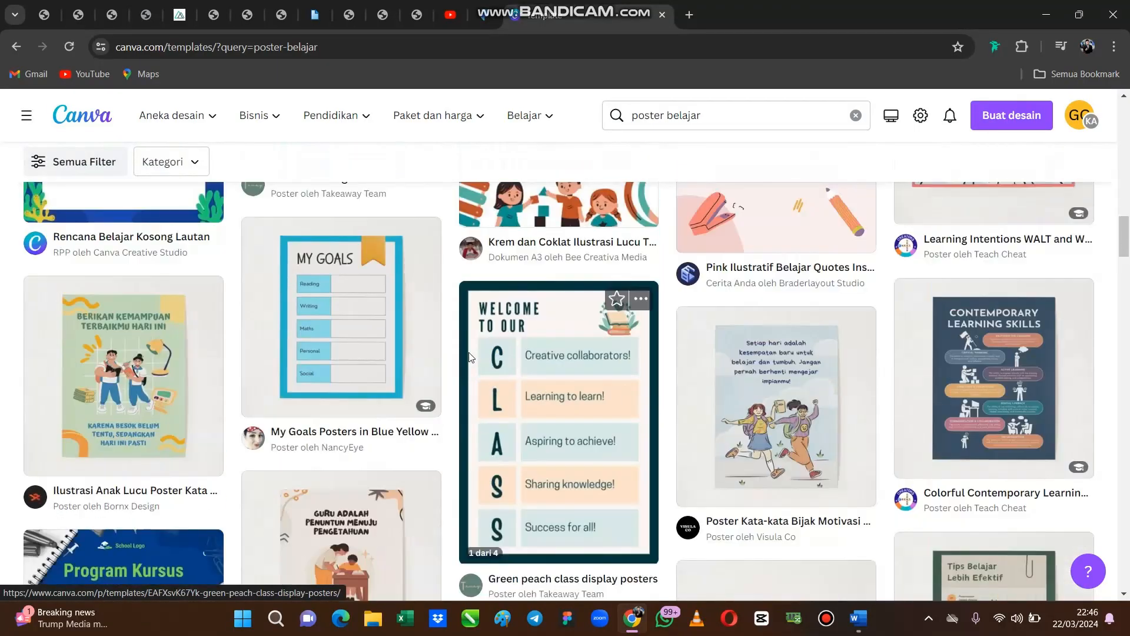
scroll(303, 351, "up", 8)
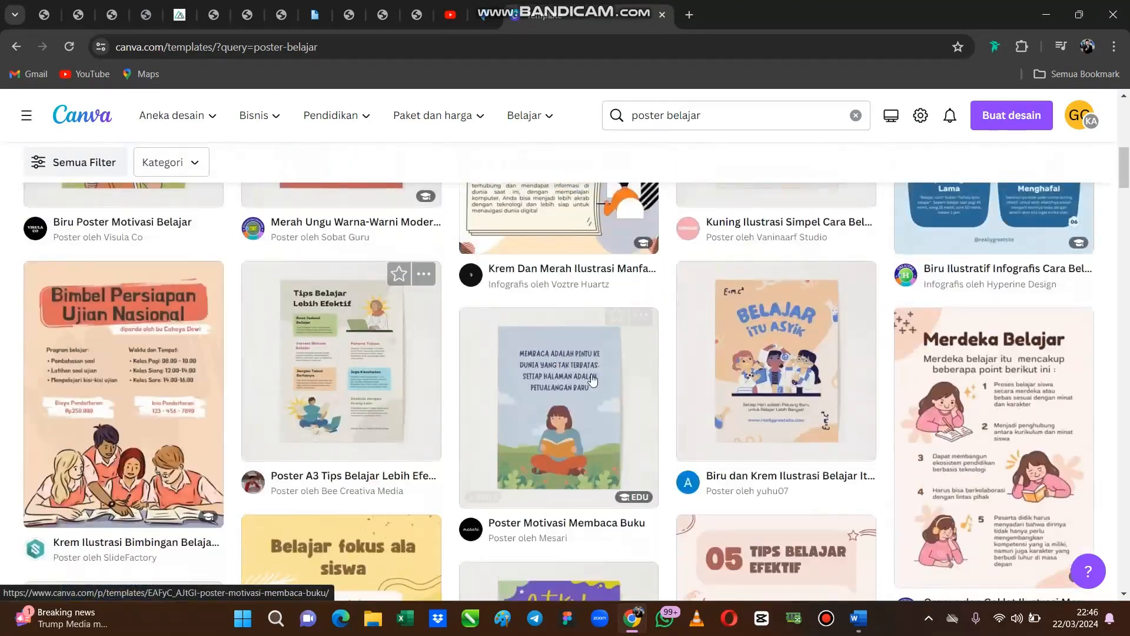
scroll(695, 382, "down", 7)
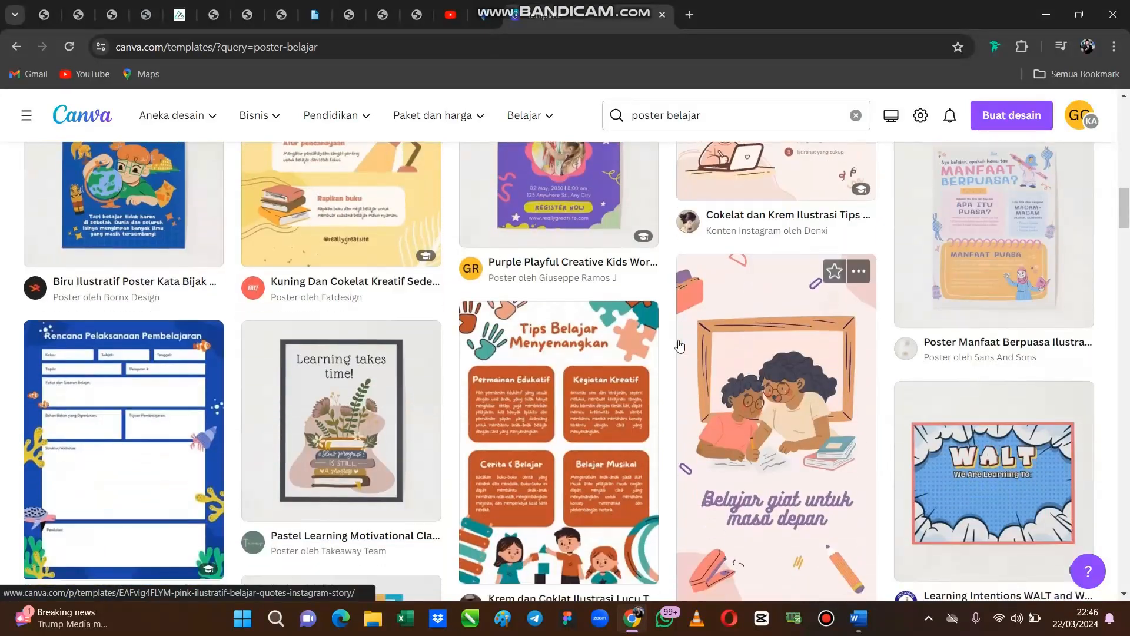
scroll(591, 352, "down", 6)
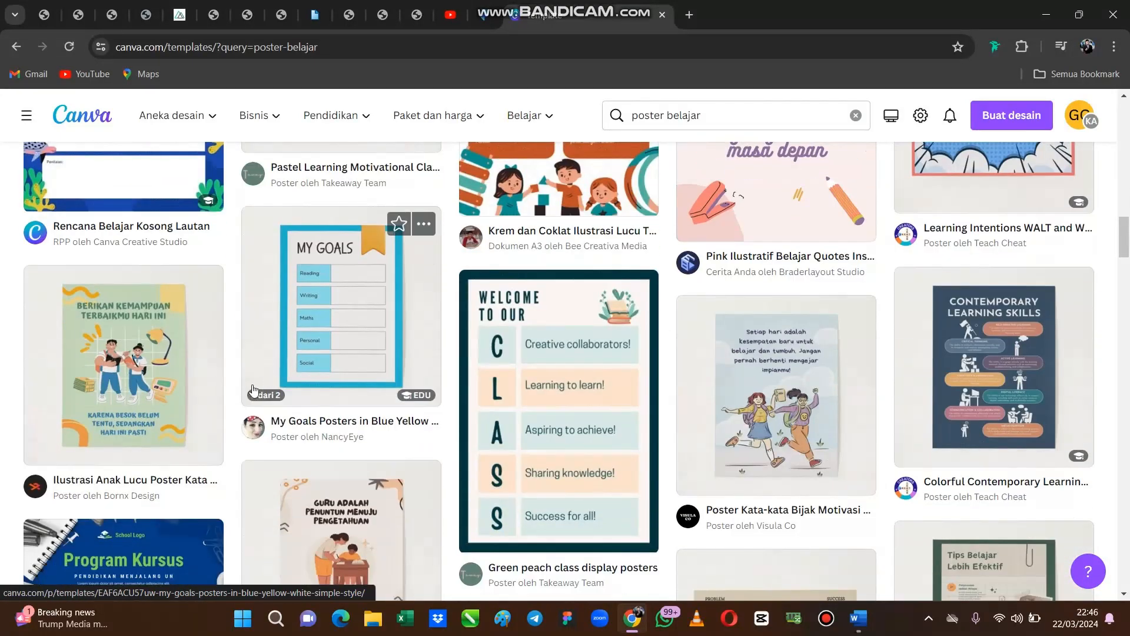
scroll(253, 390, "down", 8)
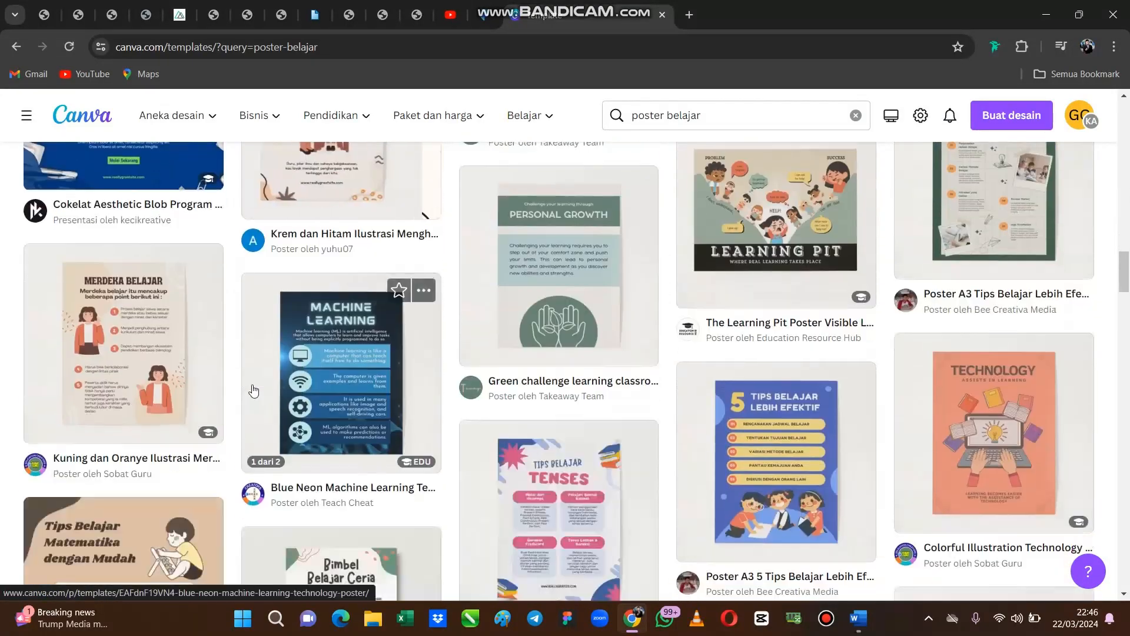
scroll(215, 386, "down", 1)
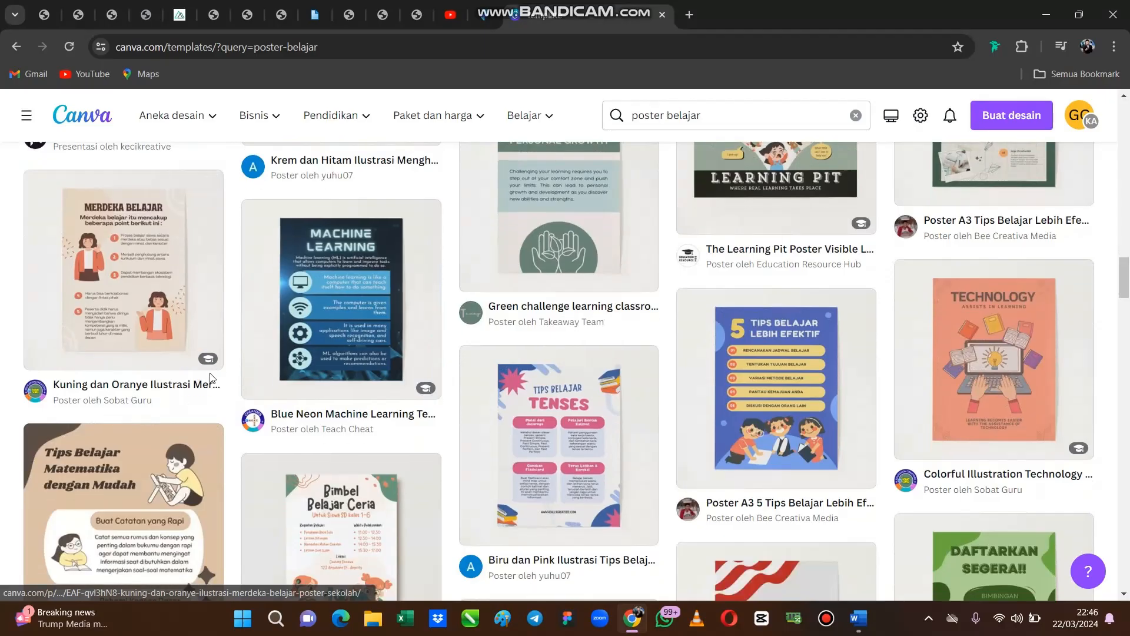
mouse_move(166, 321)
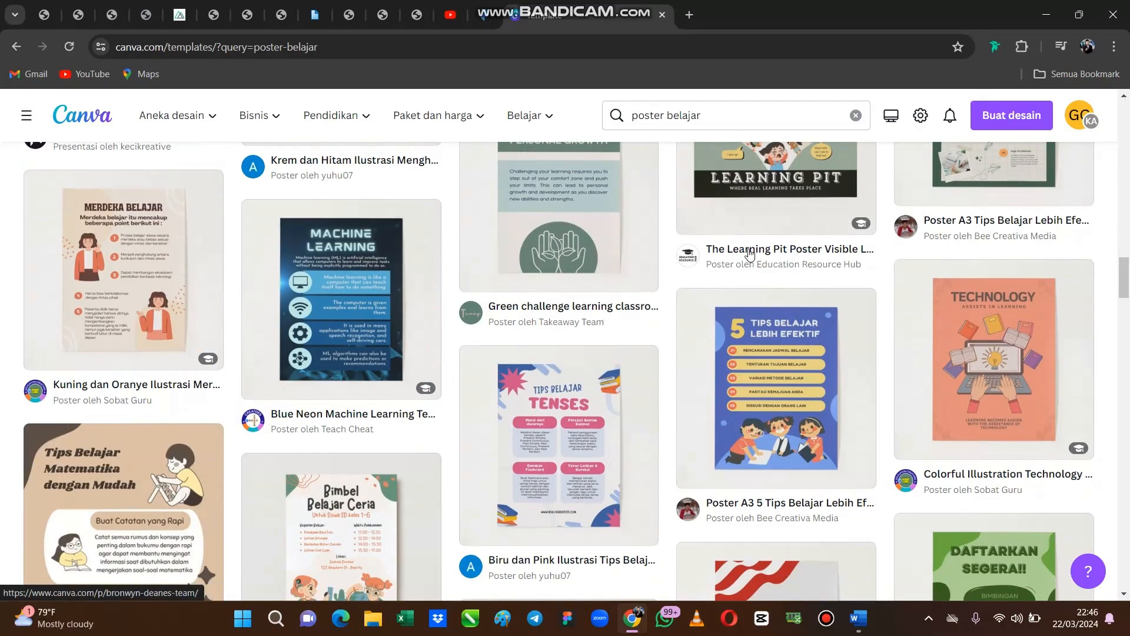
scroll(758, 261, "down", 1)
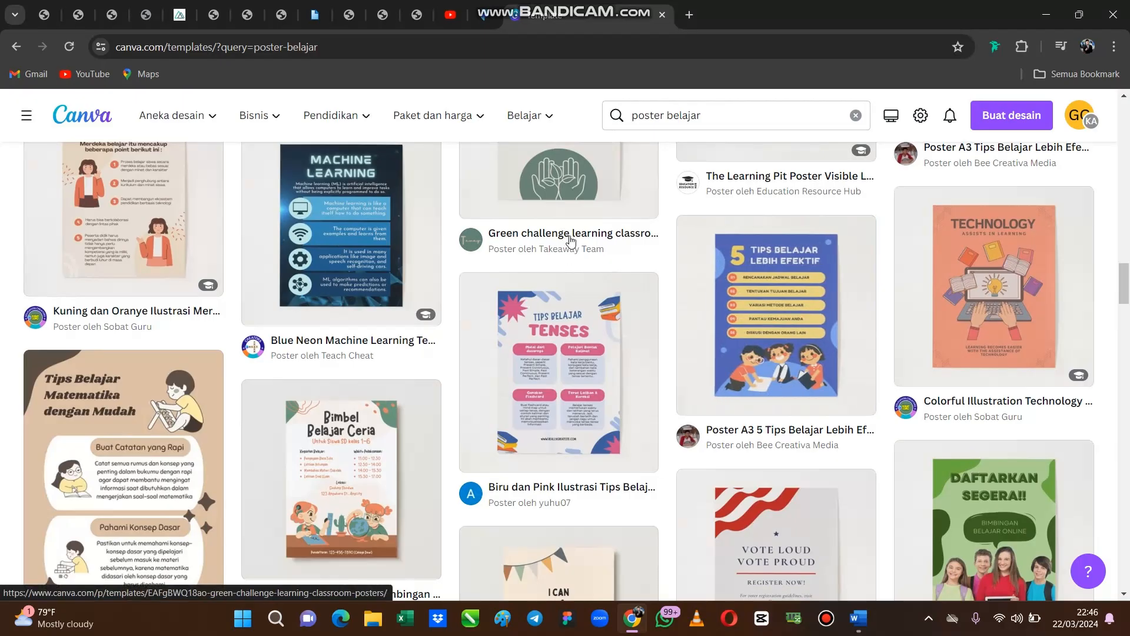
scroll(570, 240, "down", 5)
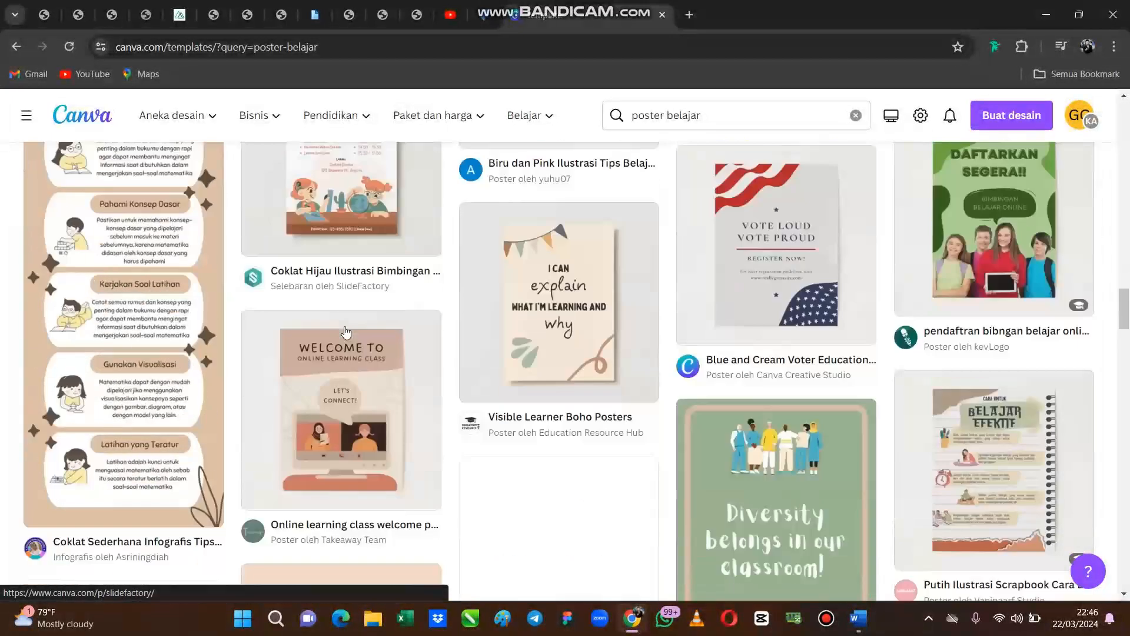
Open the "Biru dan Pink Ilustrasi Tips Belajar Tenses Poster" template and choose A3 as its print size
scroll(830, 360, "up", 6)
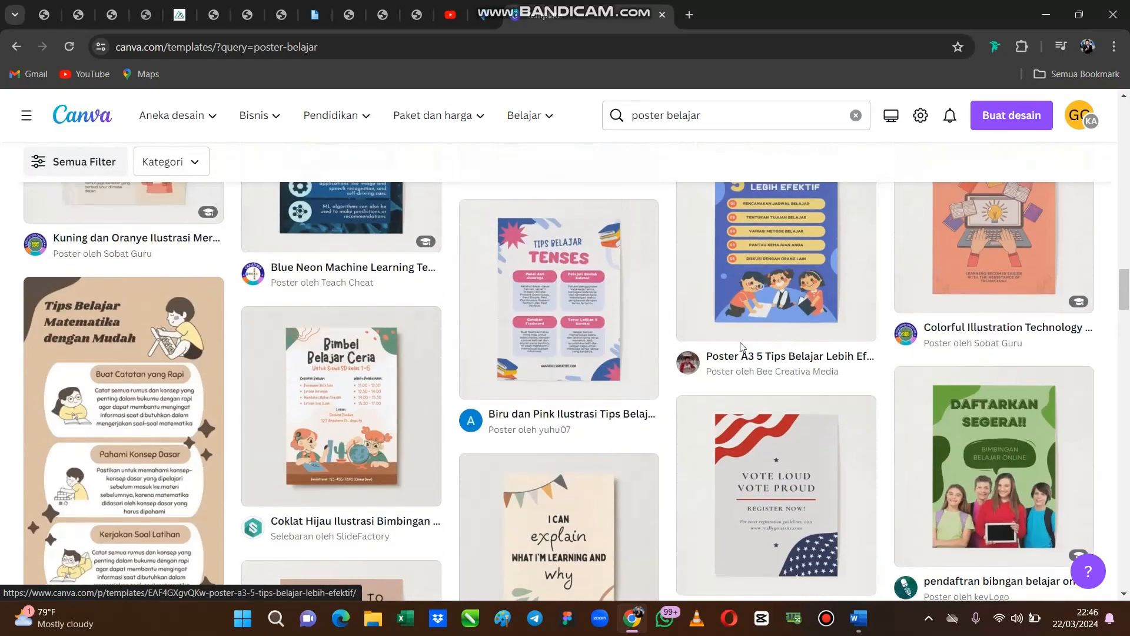
scroll(652, 375, "up", 1)
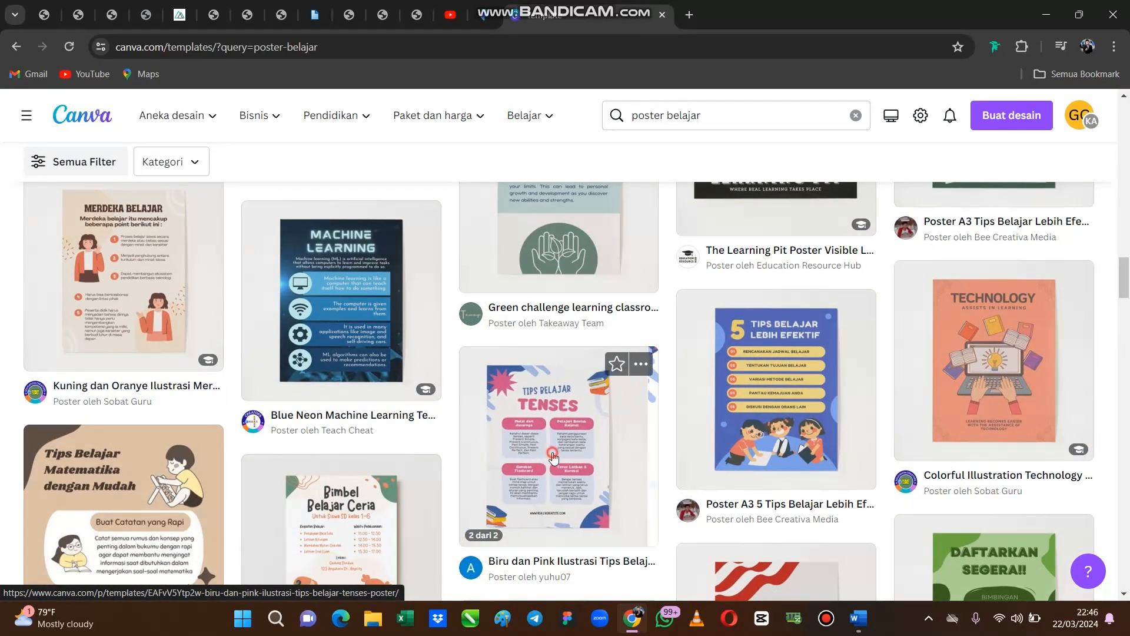
left_click(553, 454)
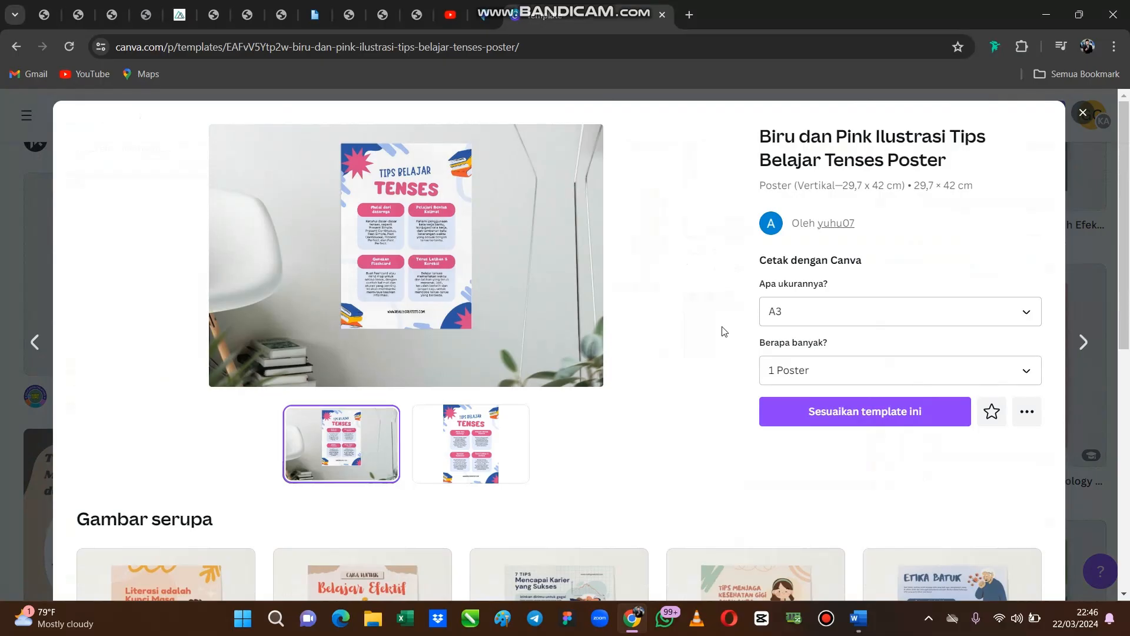
left_click(900, 323)
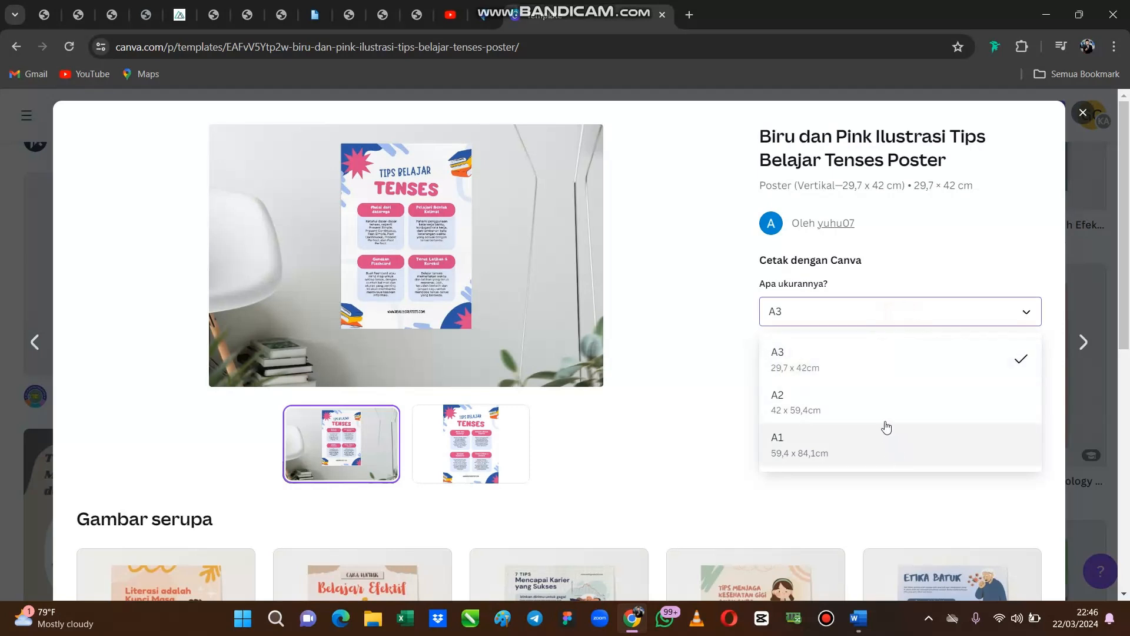
left_click(872, 364)
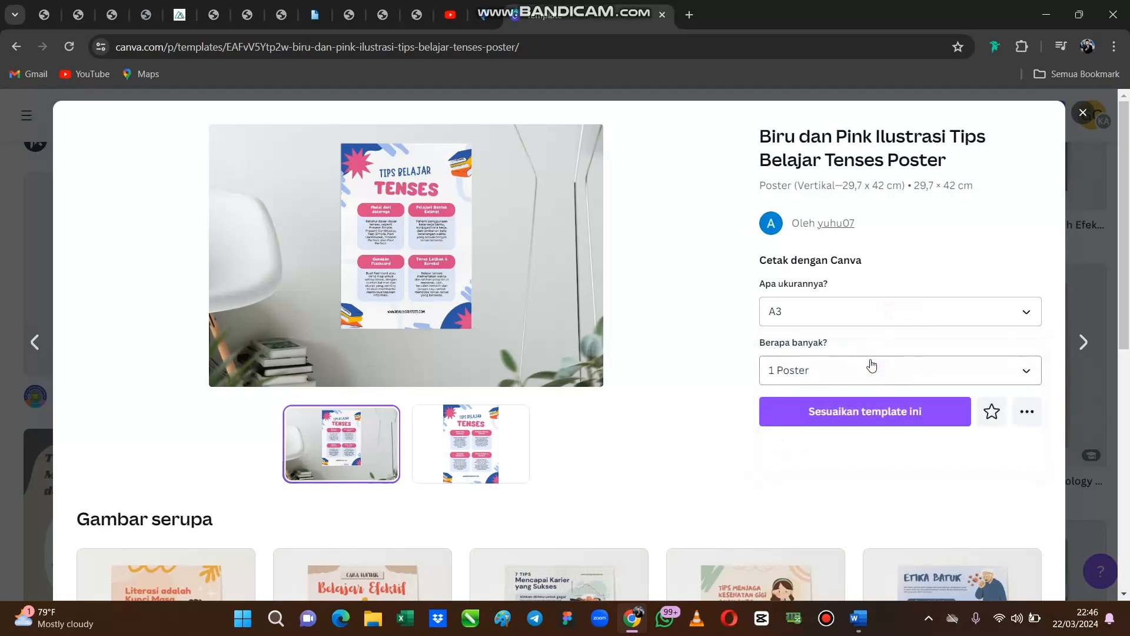
Keep the print quantity at 1 Poster, open the template for customizing and dismiss the chat notification
left_click(910, 373)
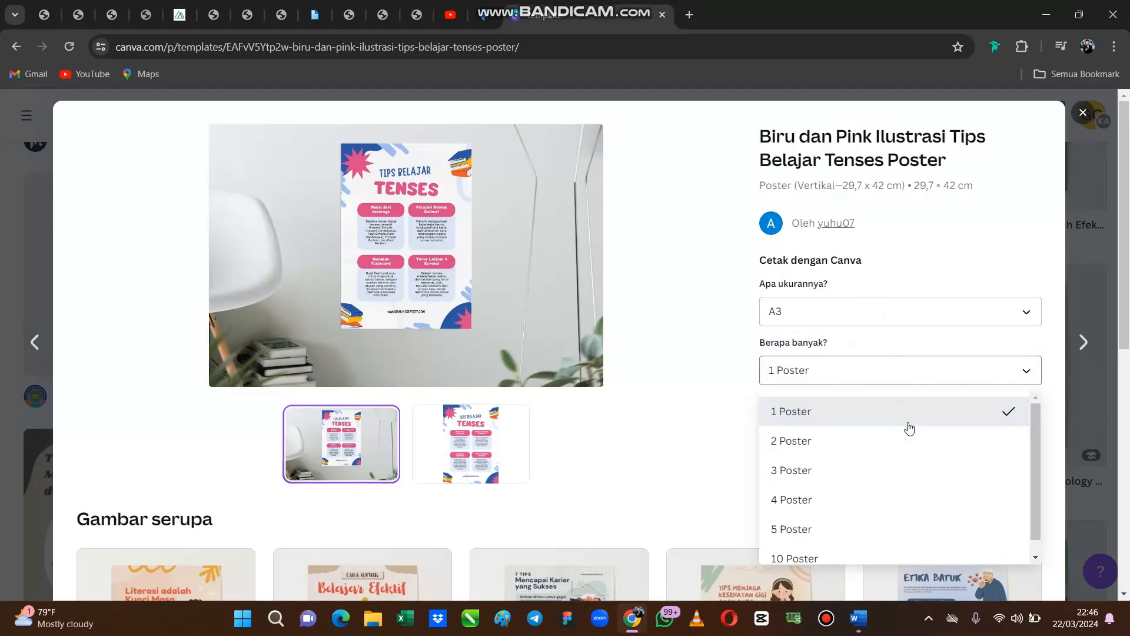
left_click(917, 374)
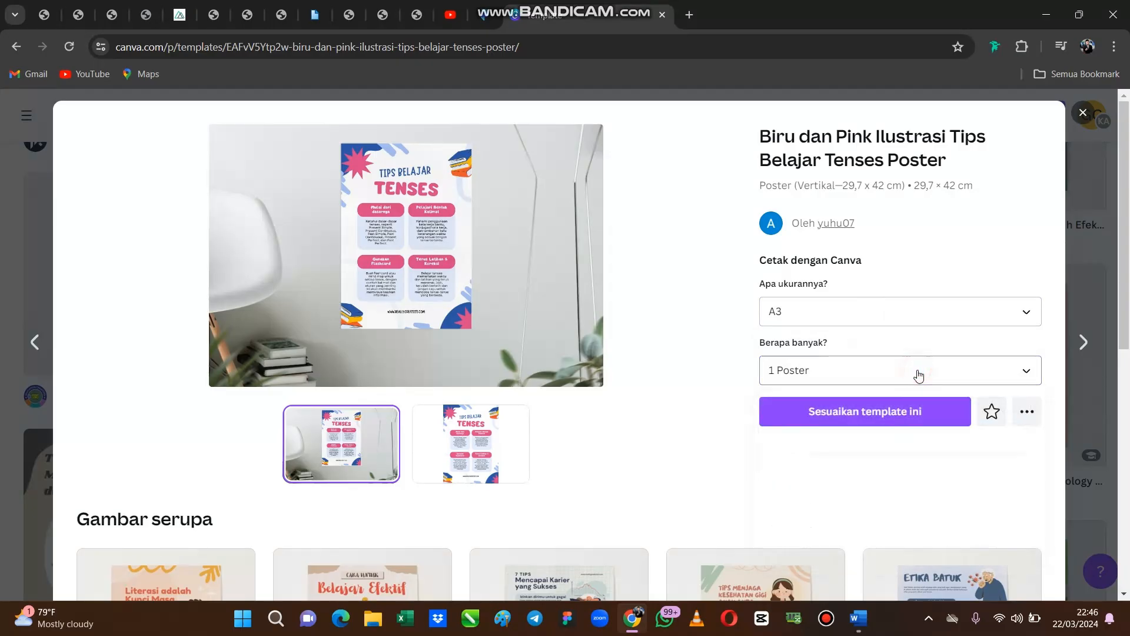
left_click(893, 415)
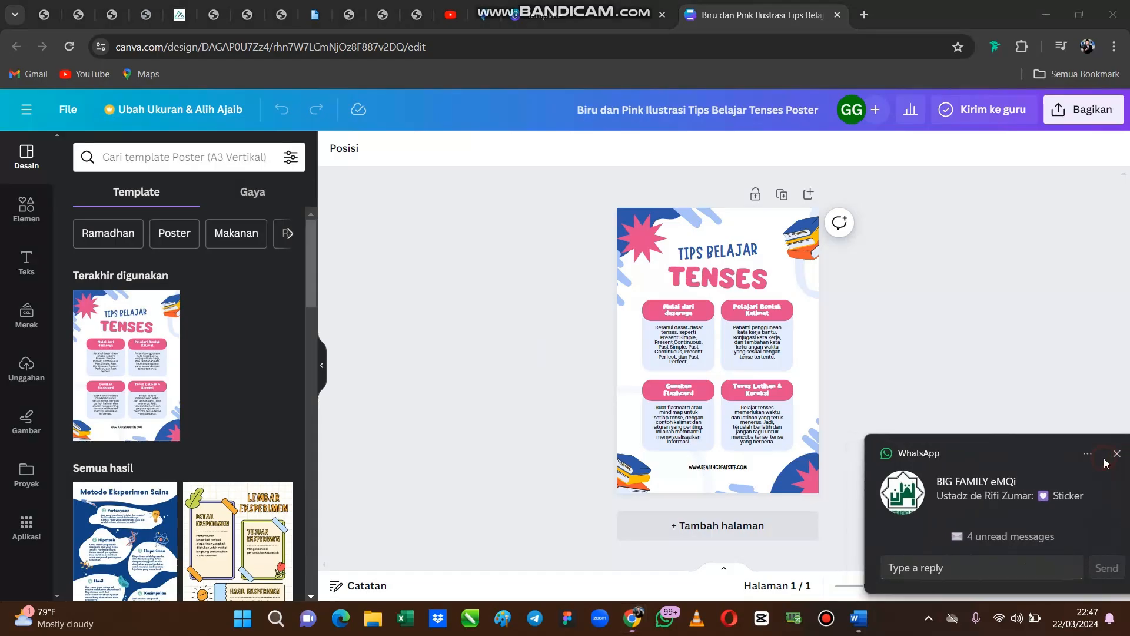
left_click(1098, 454)
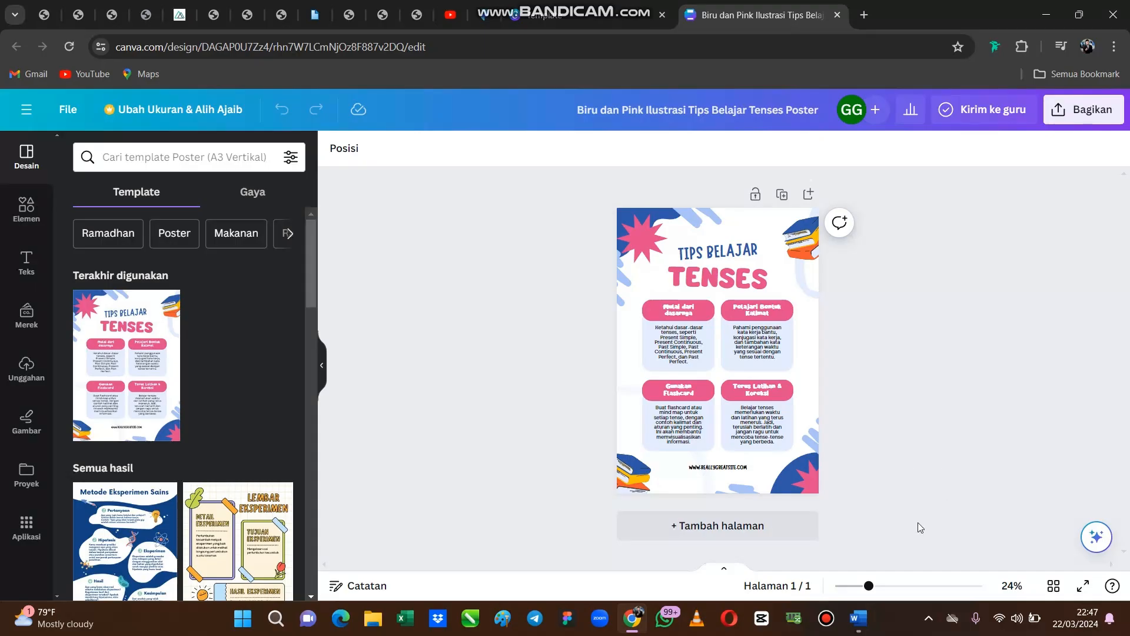
Switch to the Bahan Tugas ICT document in Word and read through its Teks Deskripsi material
mouse_move(863, 624)
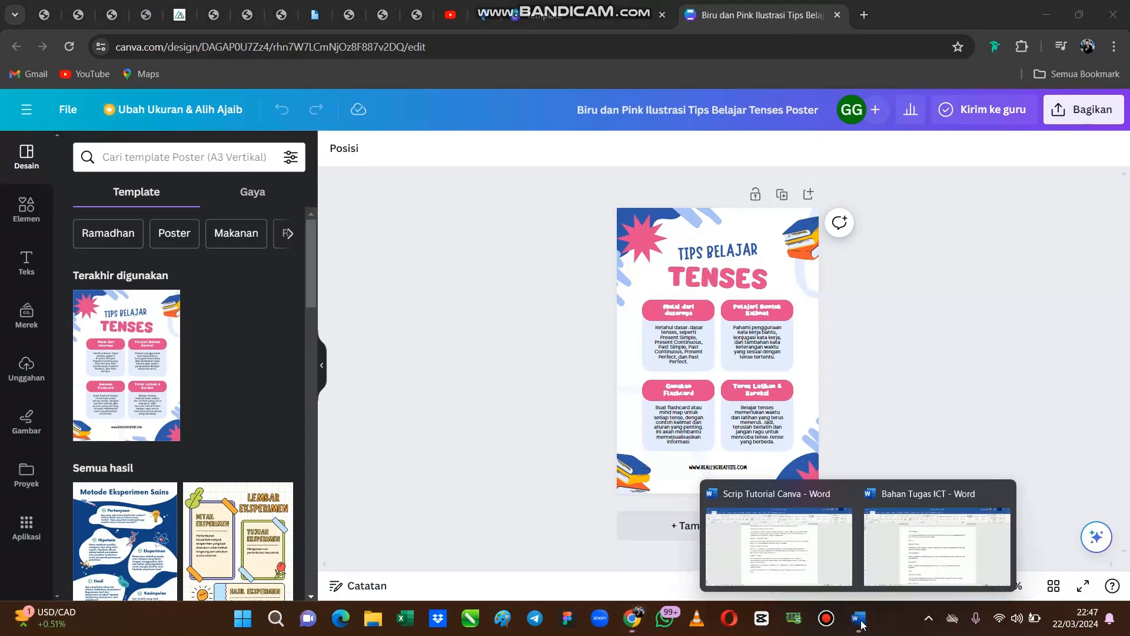
left_click(938, 548)
scroll(789, 389, "down", 3)
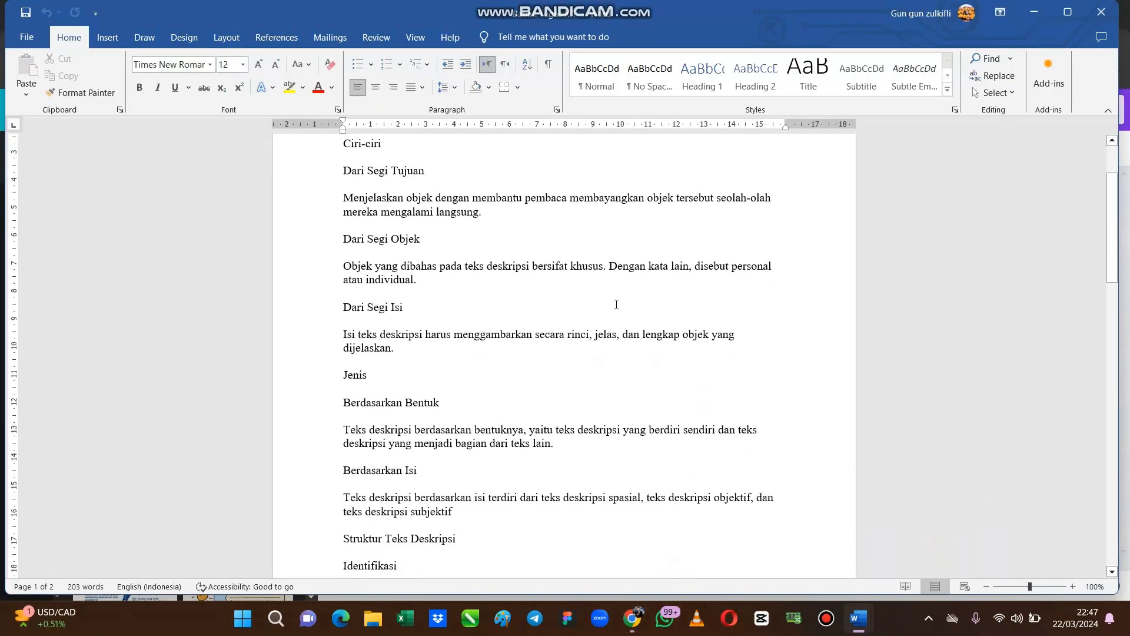
scroll(777, 342, "up", 3)
scroll(736, 353, "down", 5)
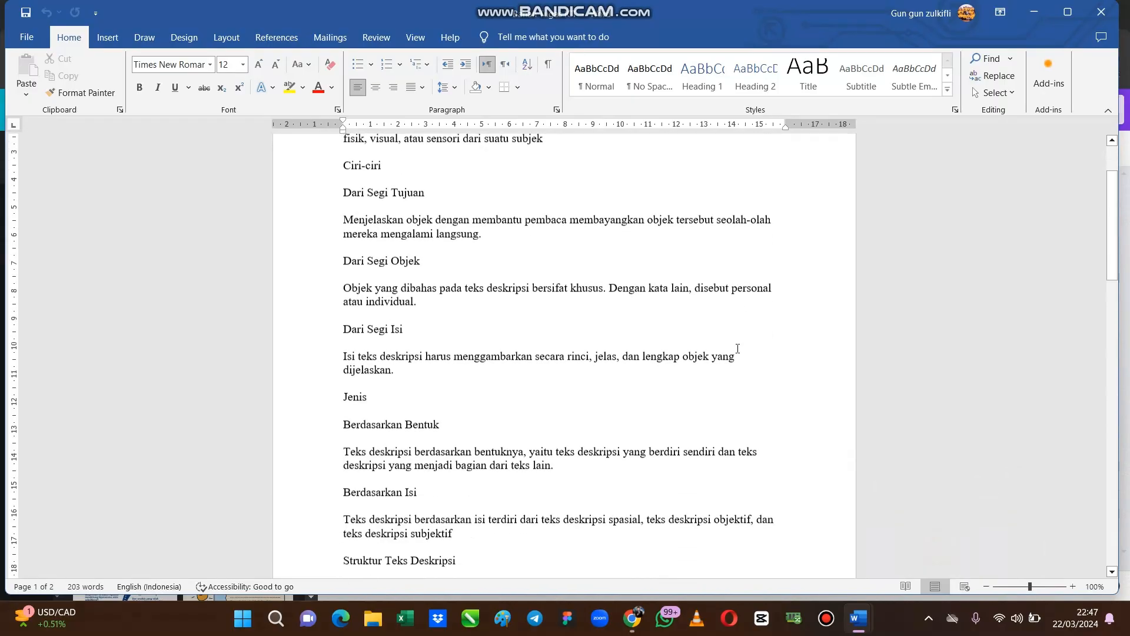
scroll(741, 351, "up", 5)
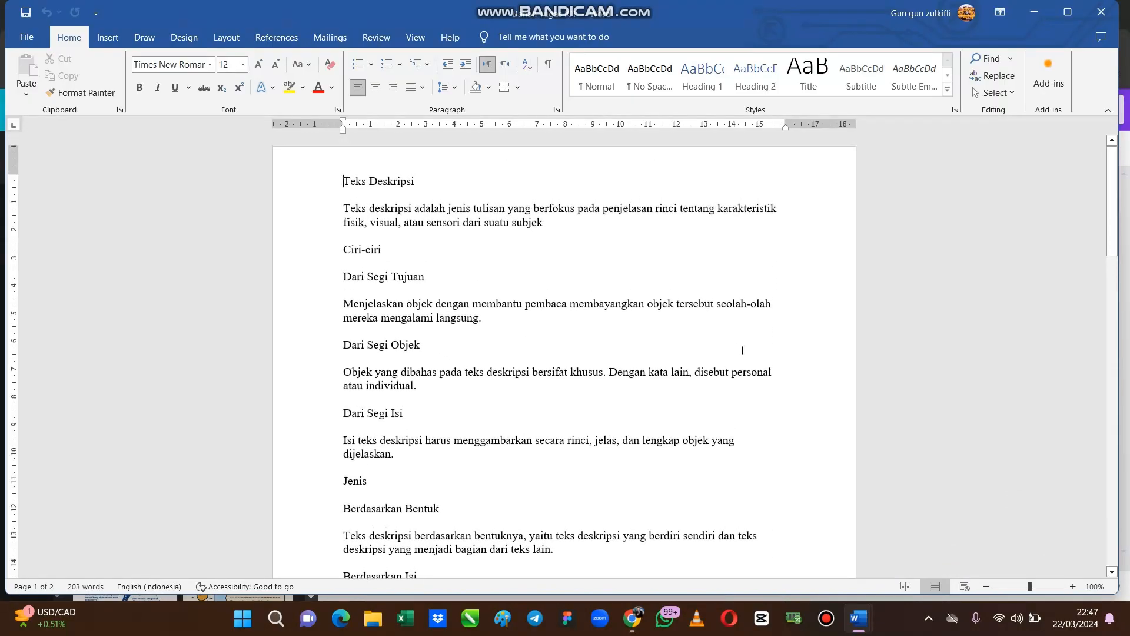
Switch back to the poster in Canva and look over the suggested A3 poster templates
left_click(632, 618)
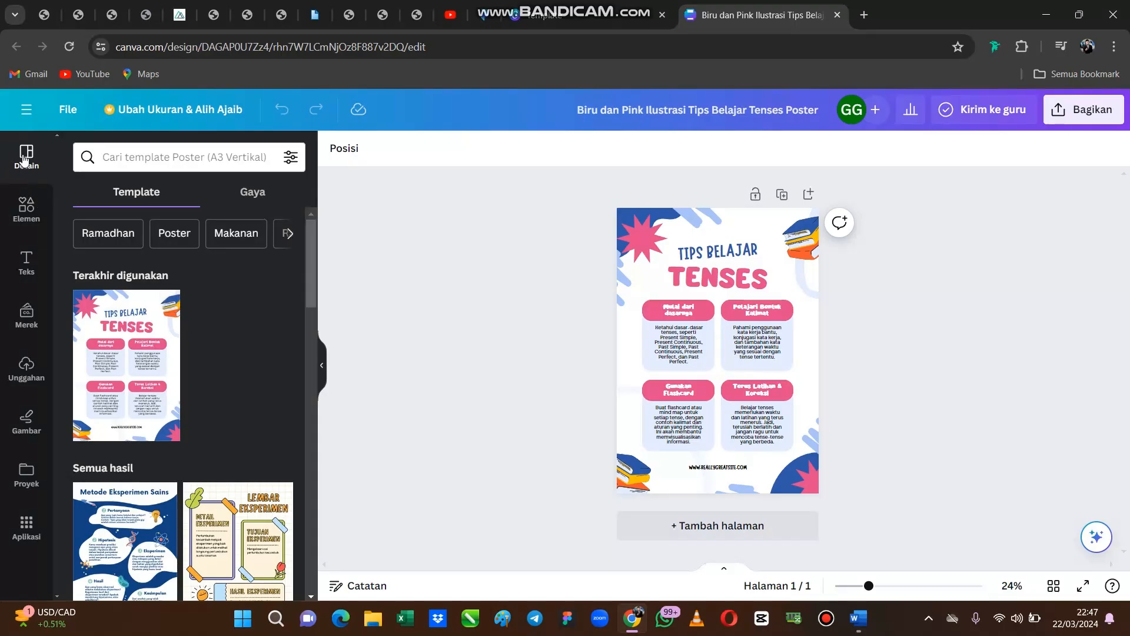
scroll(115, 251, "down", 6)
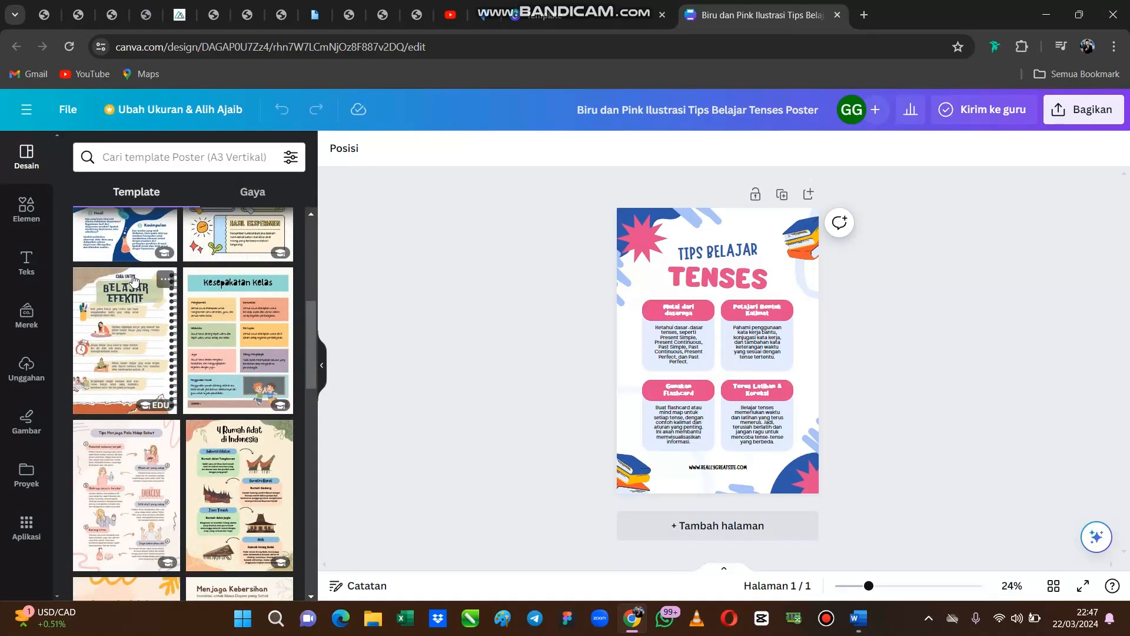
scroll(120, 259, "down", 4)
scroll(140, 287, "up", 12)
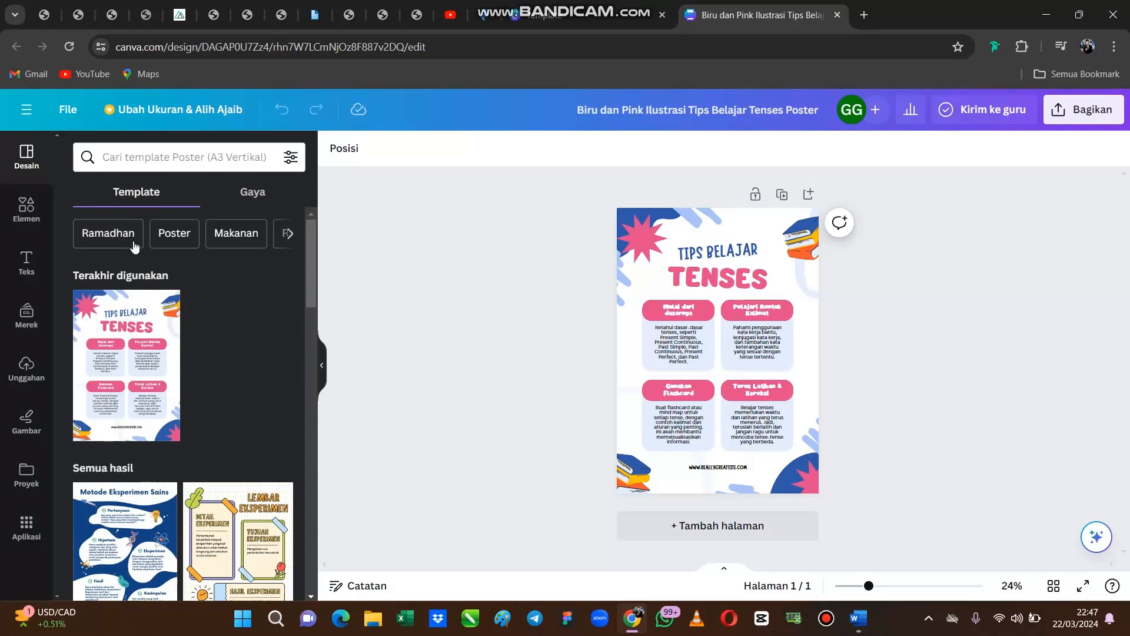
Look through the available design styles, including font and color combinations and color palettes
left_click(238, 200)
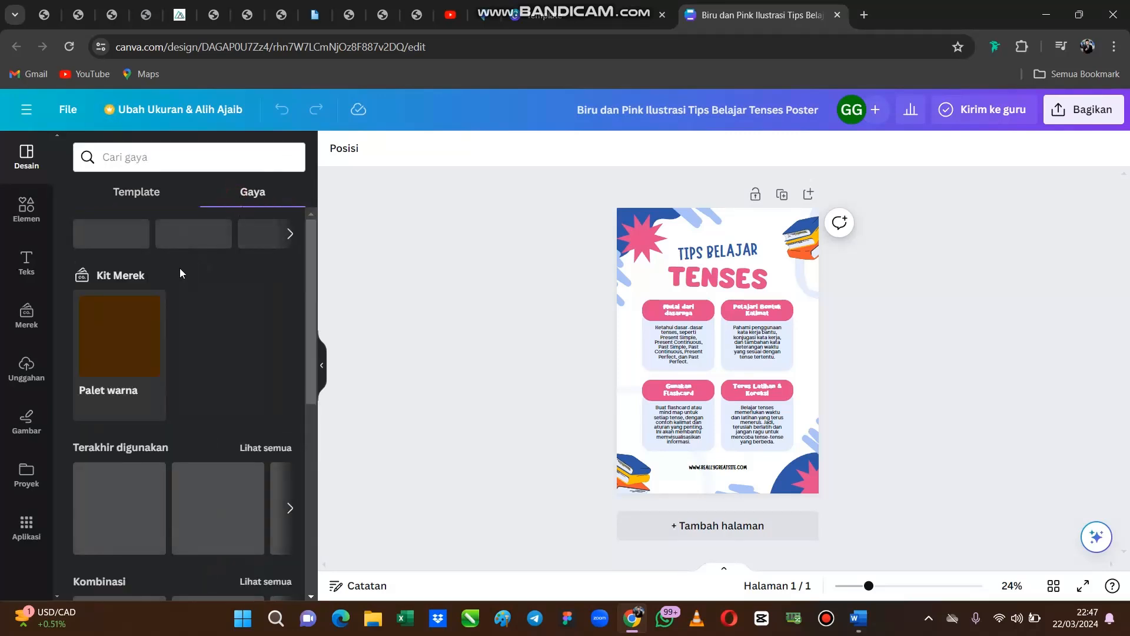
scroll(179, 268, "down", 5)
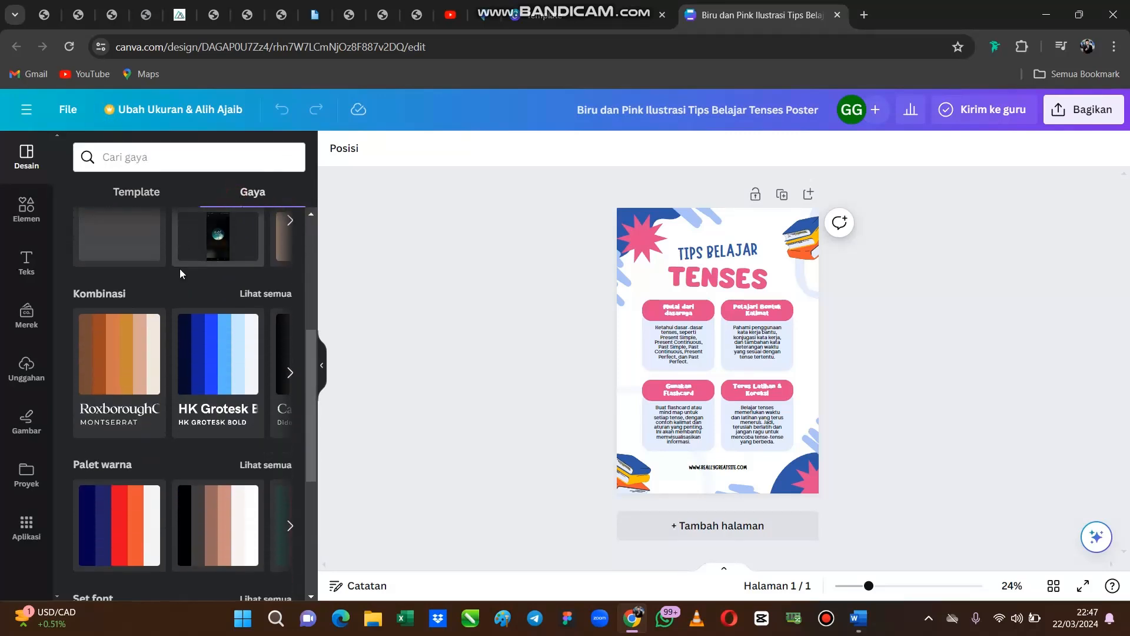
scroll(178, 269, "down", 2)
scroll(178, 268, "up", 5)
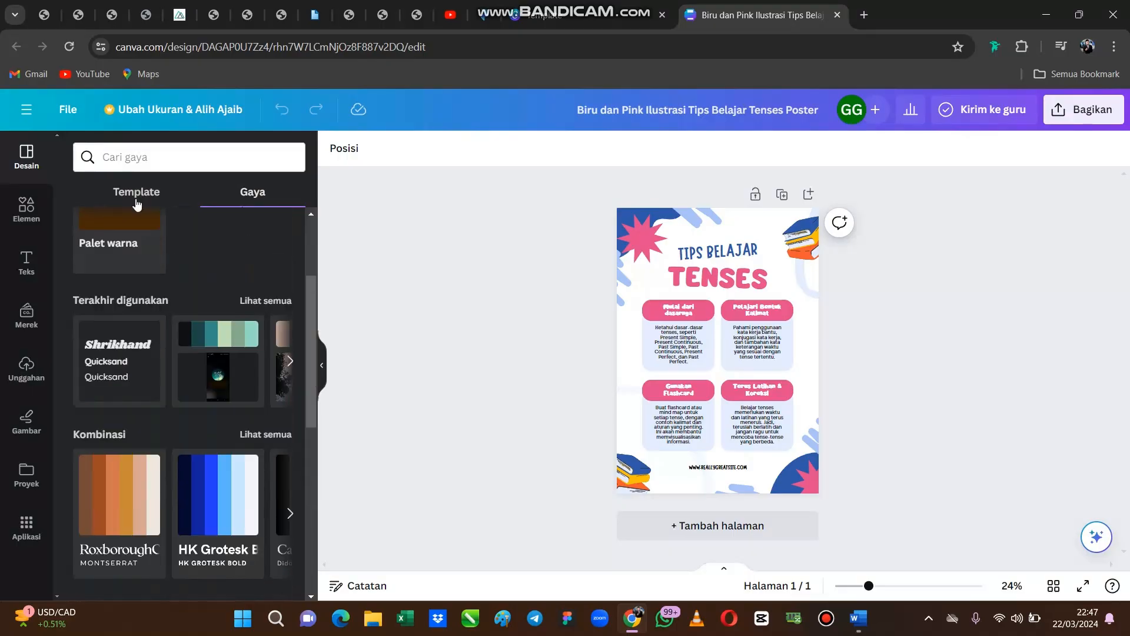
Return to the template list and browse further poster designs without applying any to the page
left_click(135, 196)
scroll(149, 307, "down", 3)
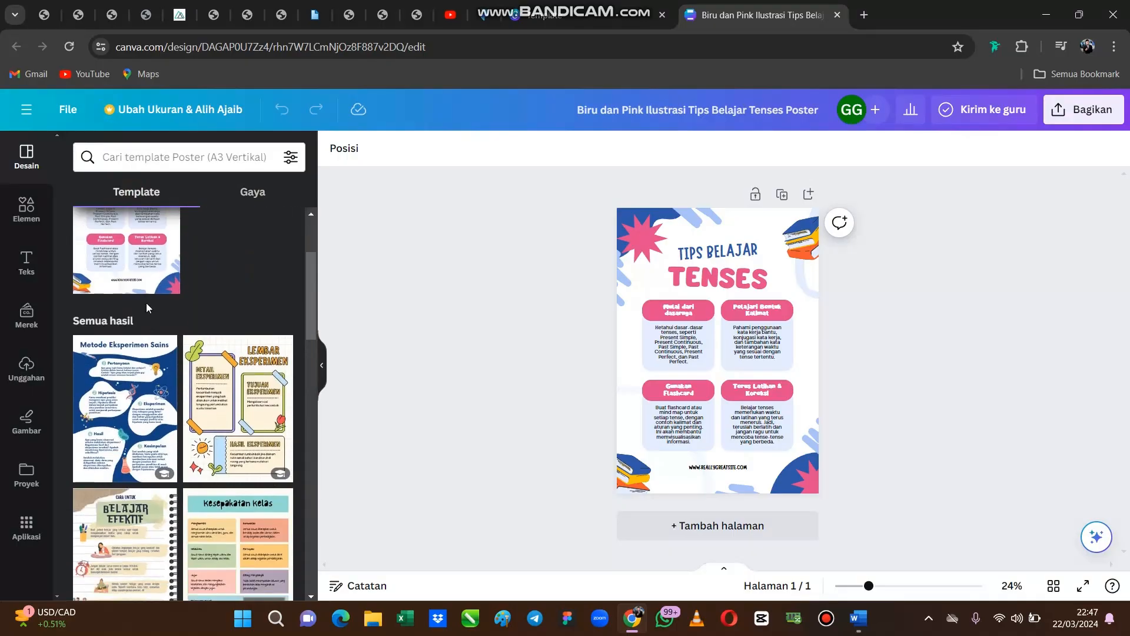
scroll(147, 305, "down", 3)
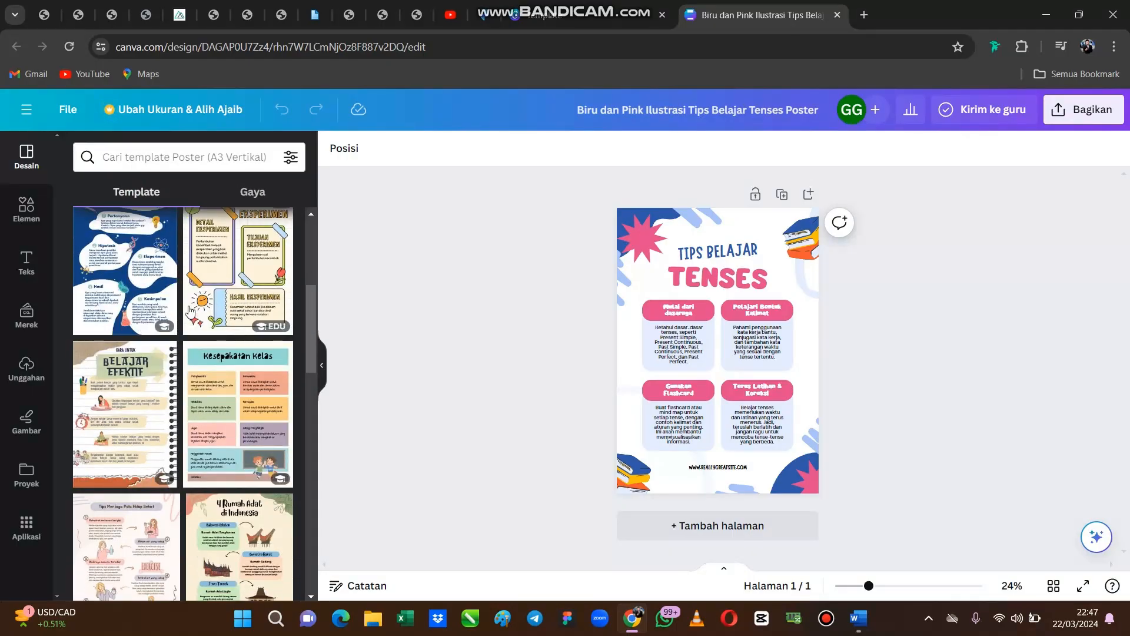
scroll(219, 310, "down", 5)
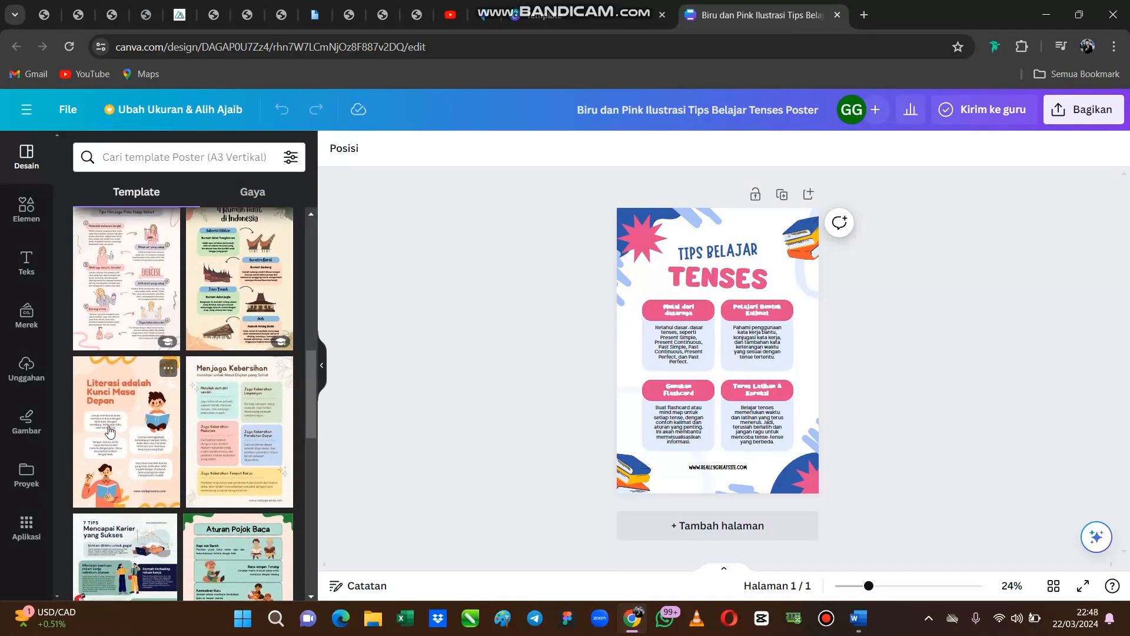
scroll(124, 435, "down", 1)
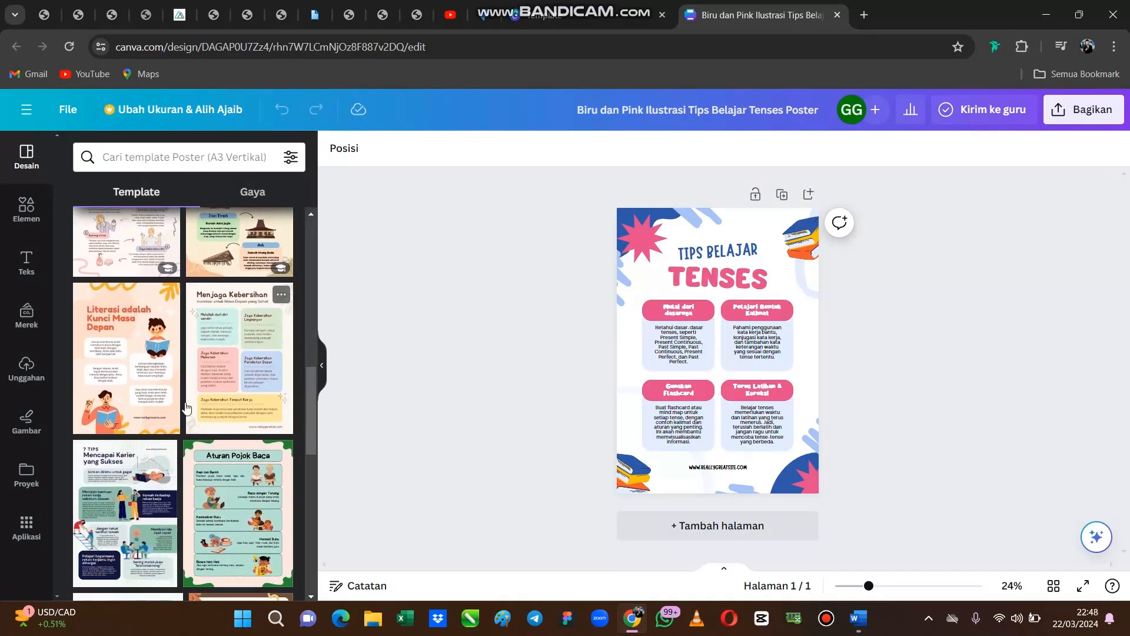
scroll(134, 371, "down", 1)
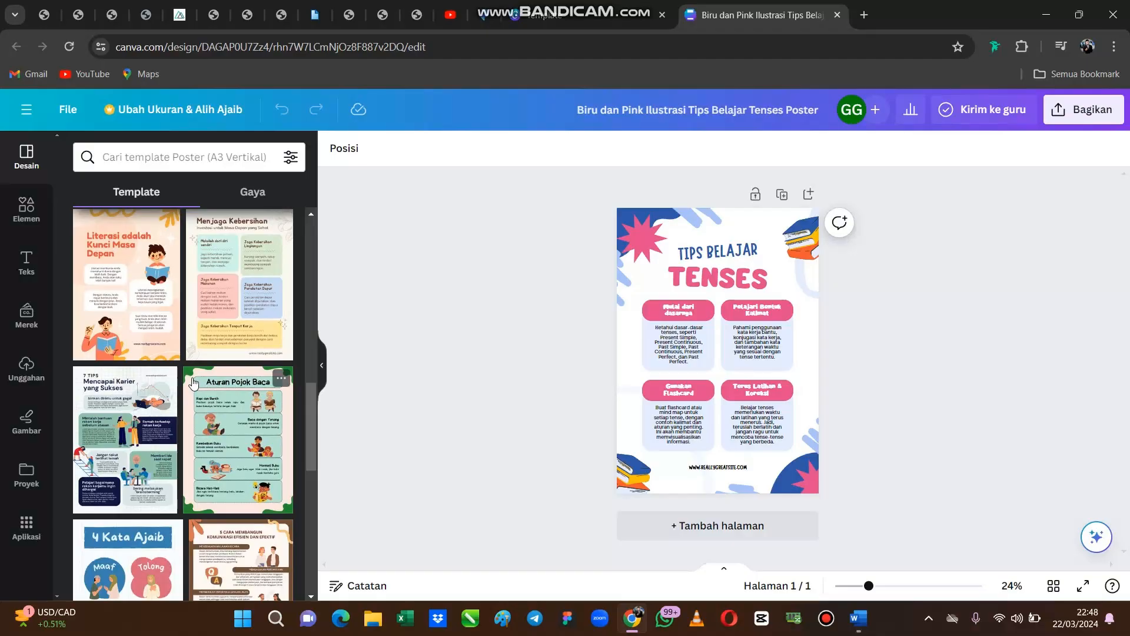
scroll(143, 347, "up", 5)
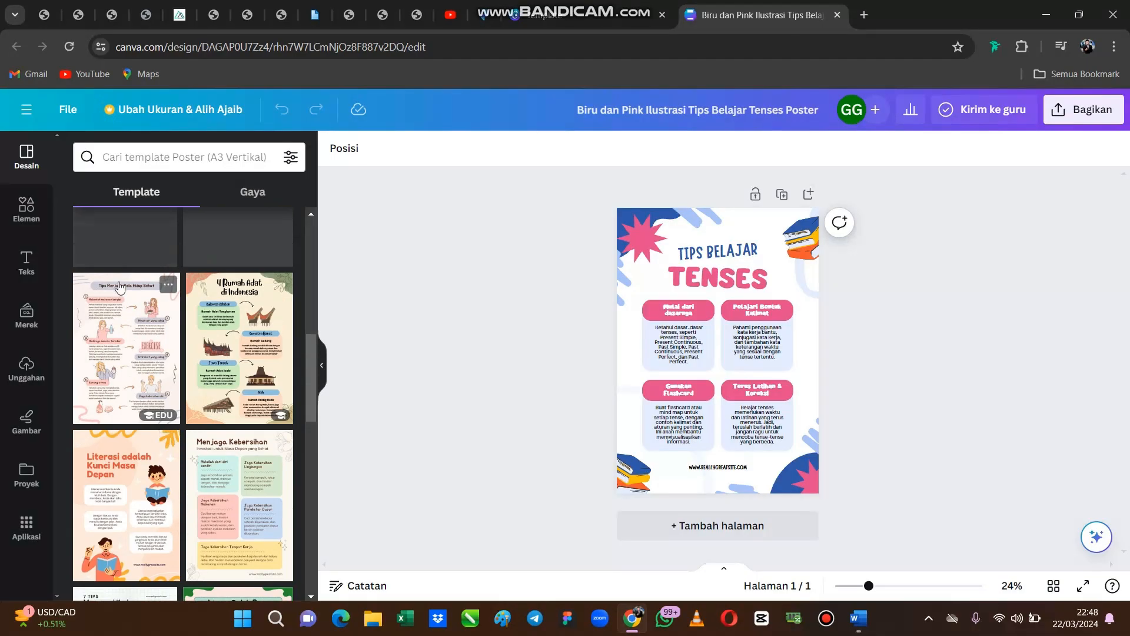
Show the element library and select the decorative graphics on the poster, ending with the book illustration in its lower corner
left_click(31, 210)
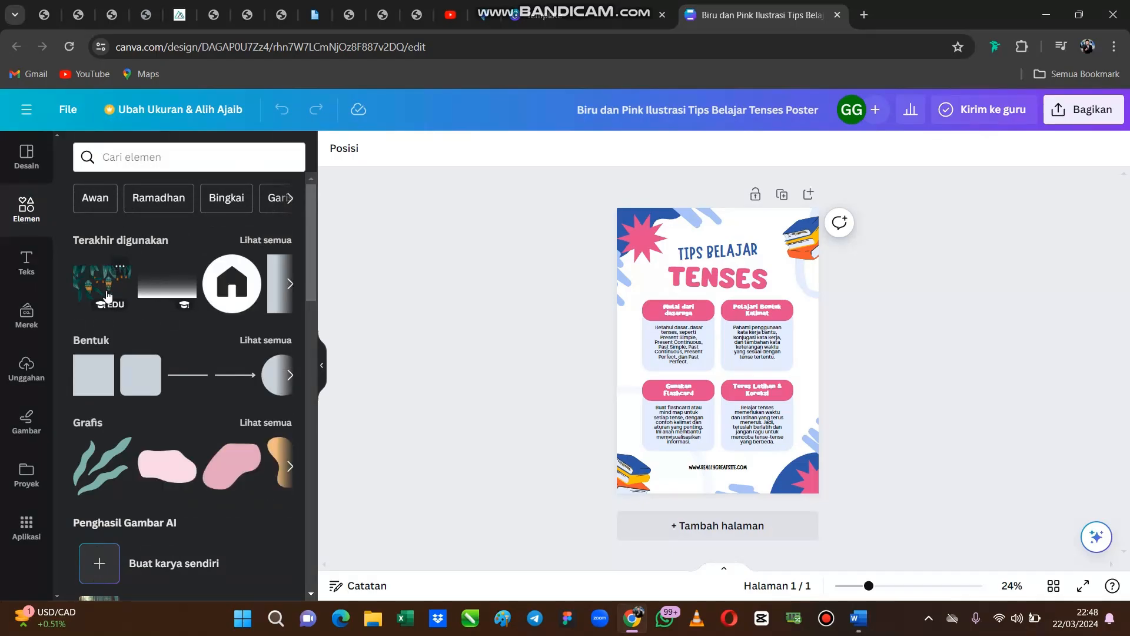
scroll(110, 293, "down", 3)
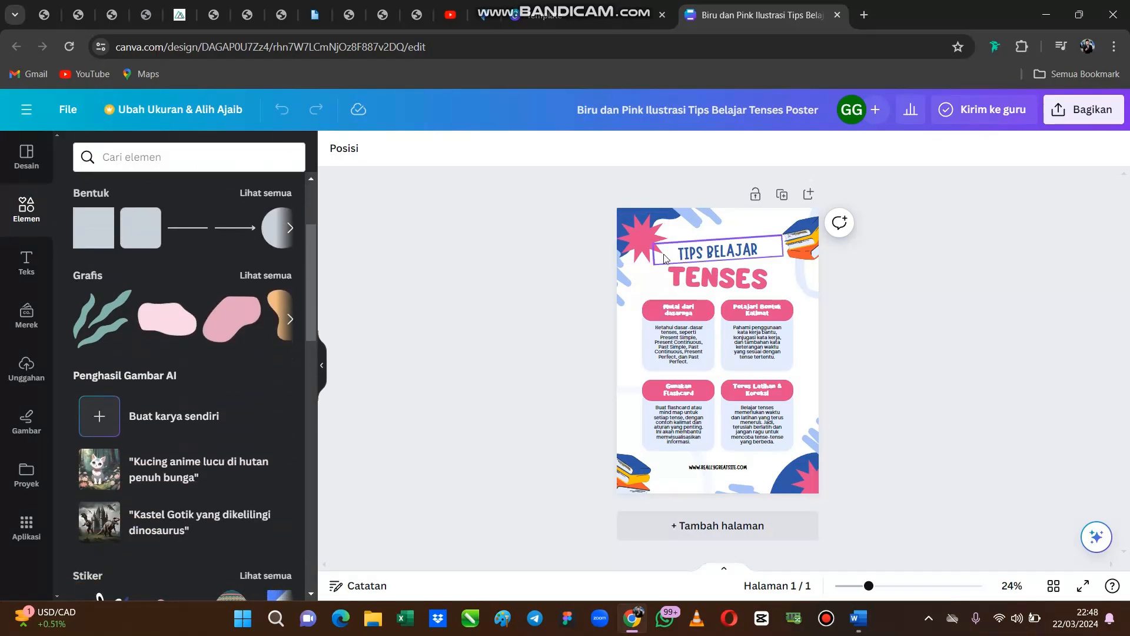
left_click(641, 238)
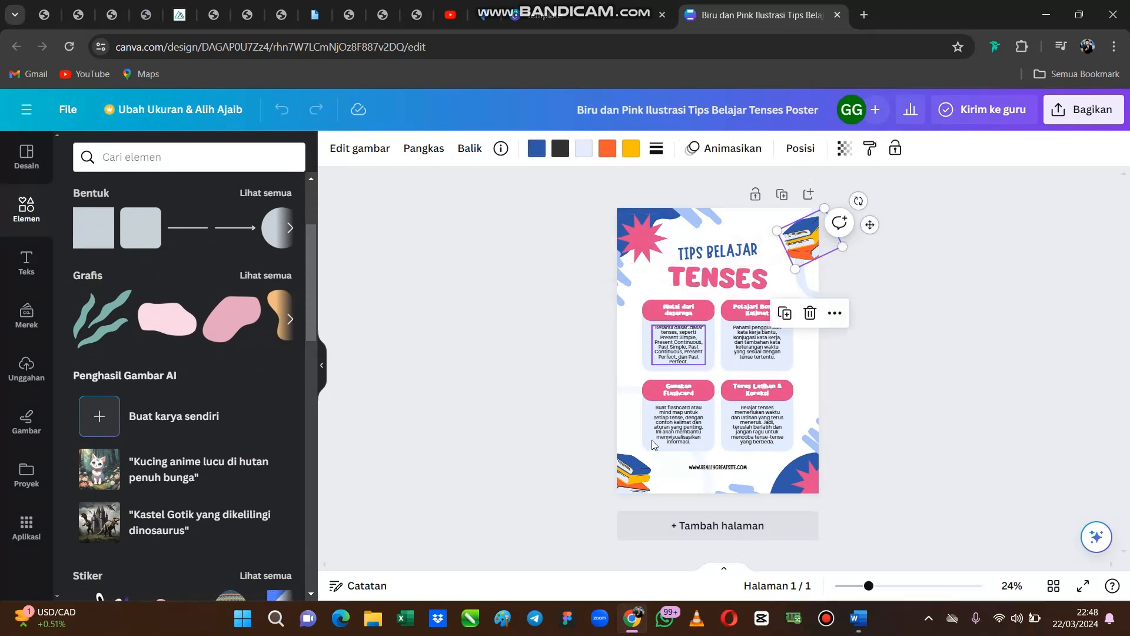
left_click(631, 471)
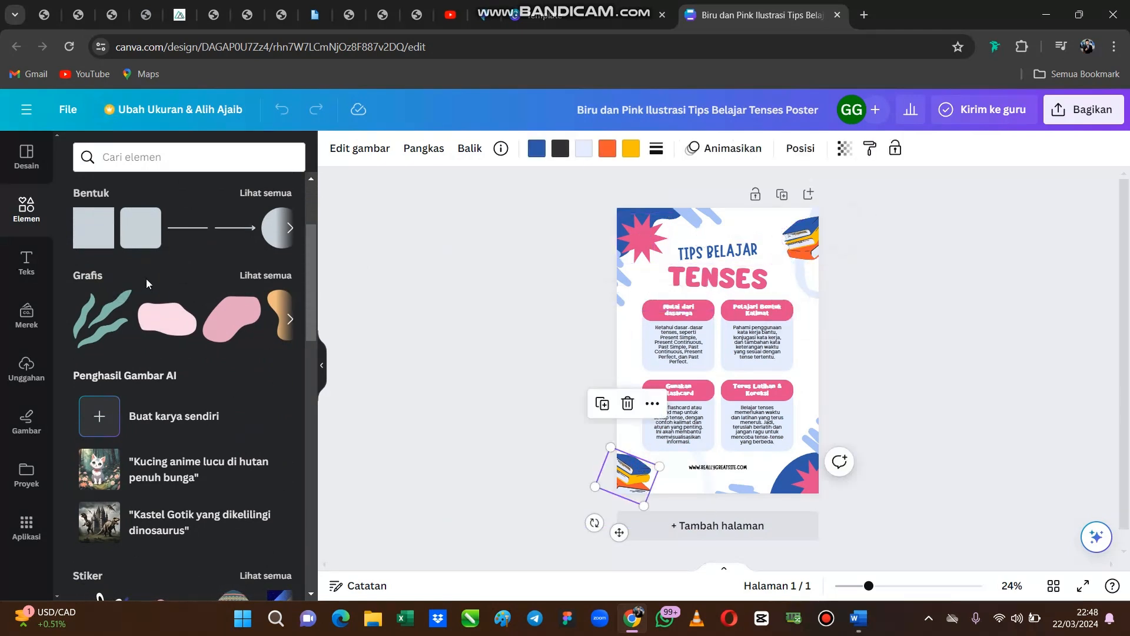
Browse the element categories, from graphics and stickers to photos, videos, audio and charts
scroll(171, 291, "down", 1)
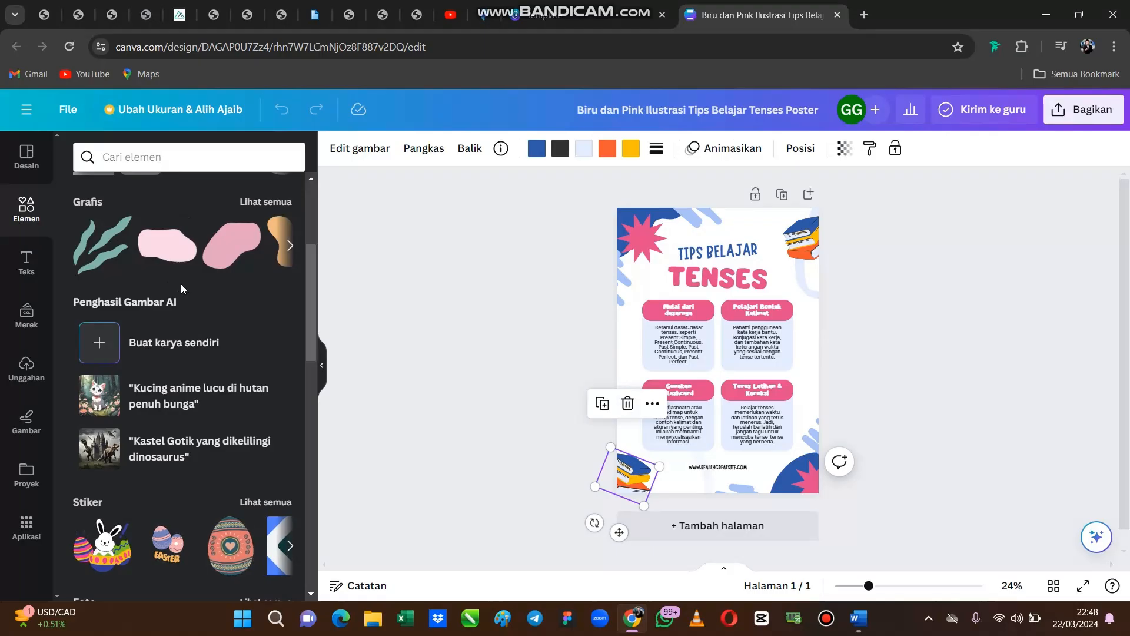
scroll(181, 284, "down", 2)
scroll(183, 320, "down", 1)
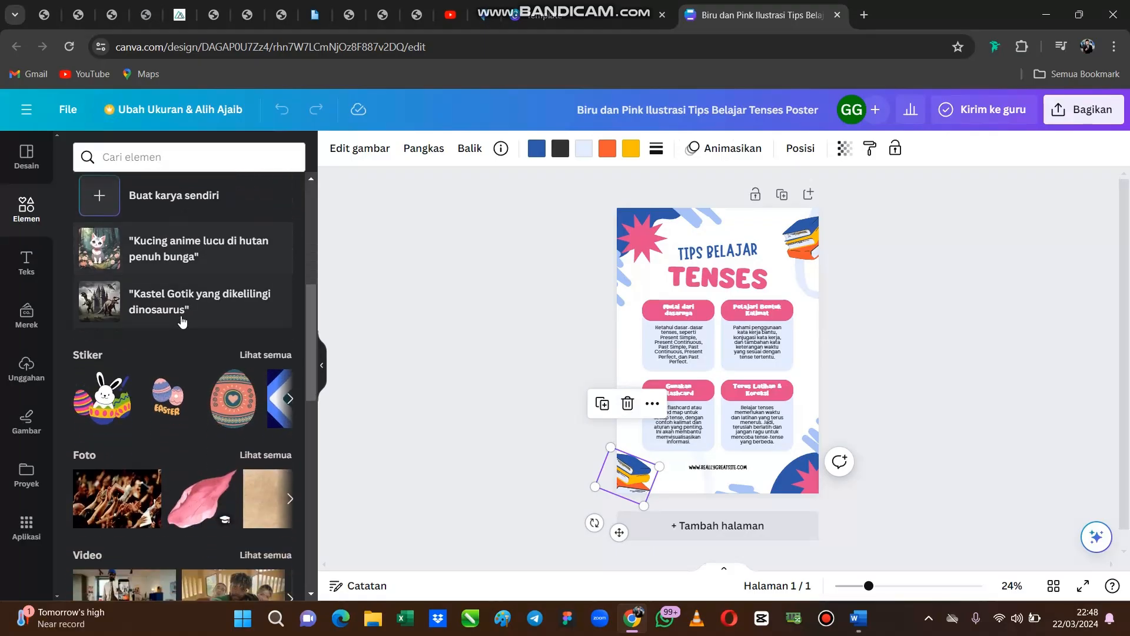
scroll(182, 320, "down", 1)
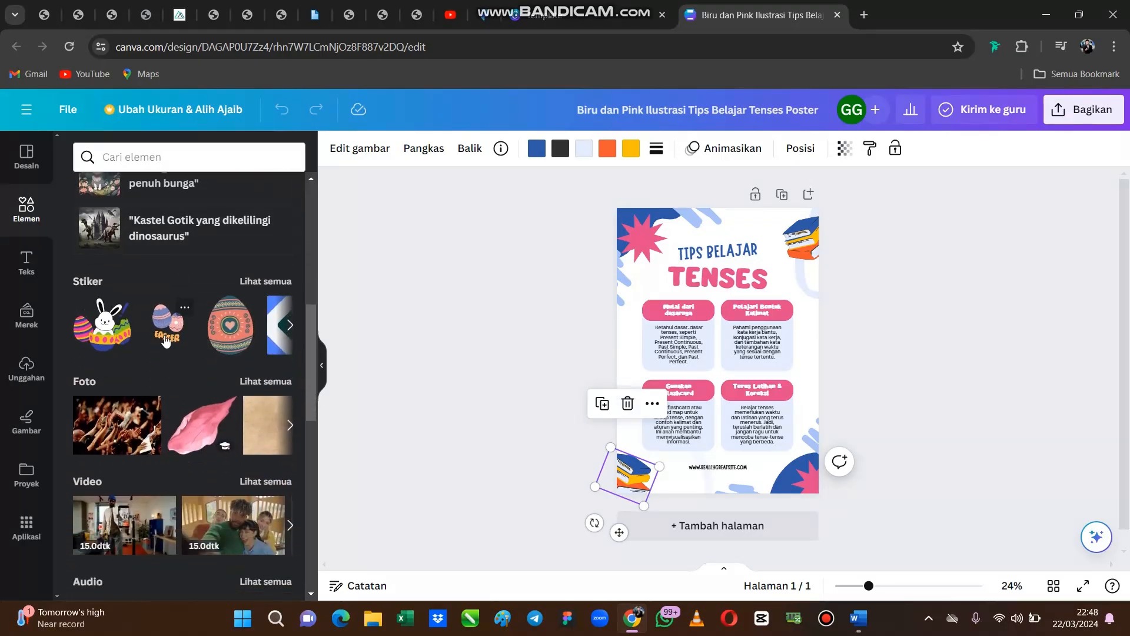
scroll(168, 334, "down", 2)
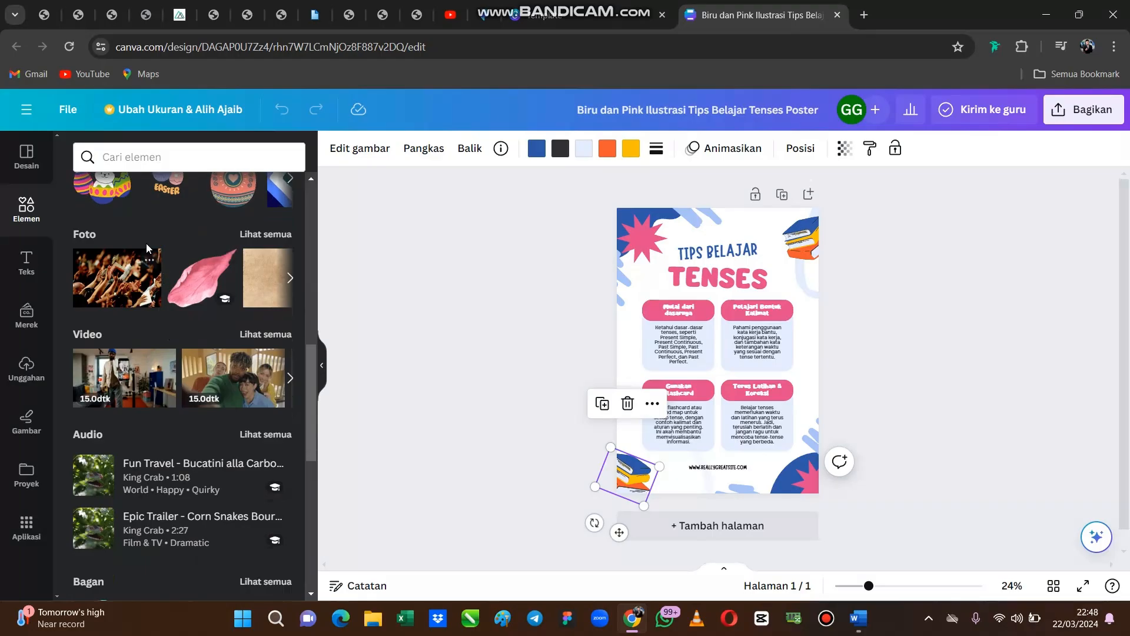
scroll(175, 271, "down", 1)
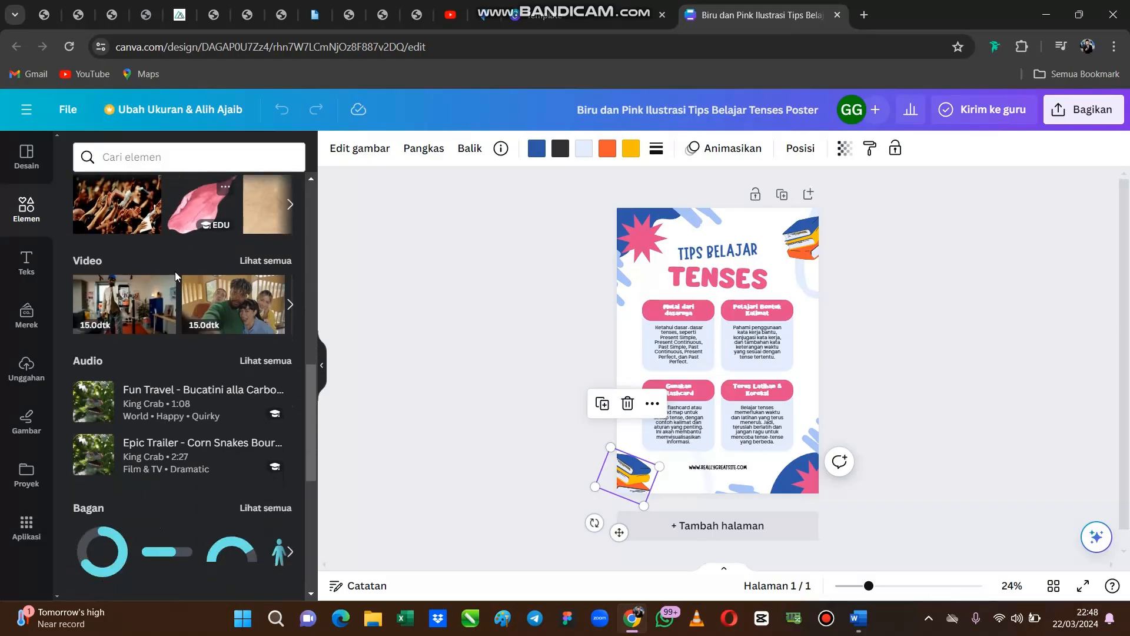
scroll(175, 271, "up", 2)
Add two default headings and one default subheading to the poster as sample text
left_click(27, 262)
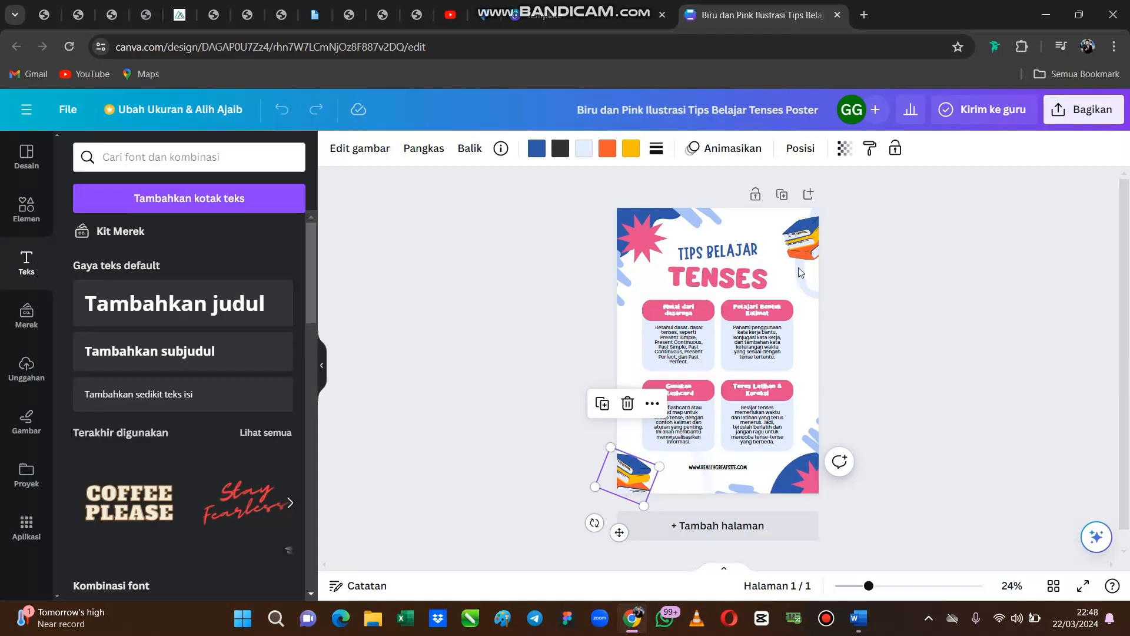
left_click(668, 254)
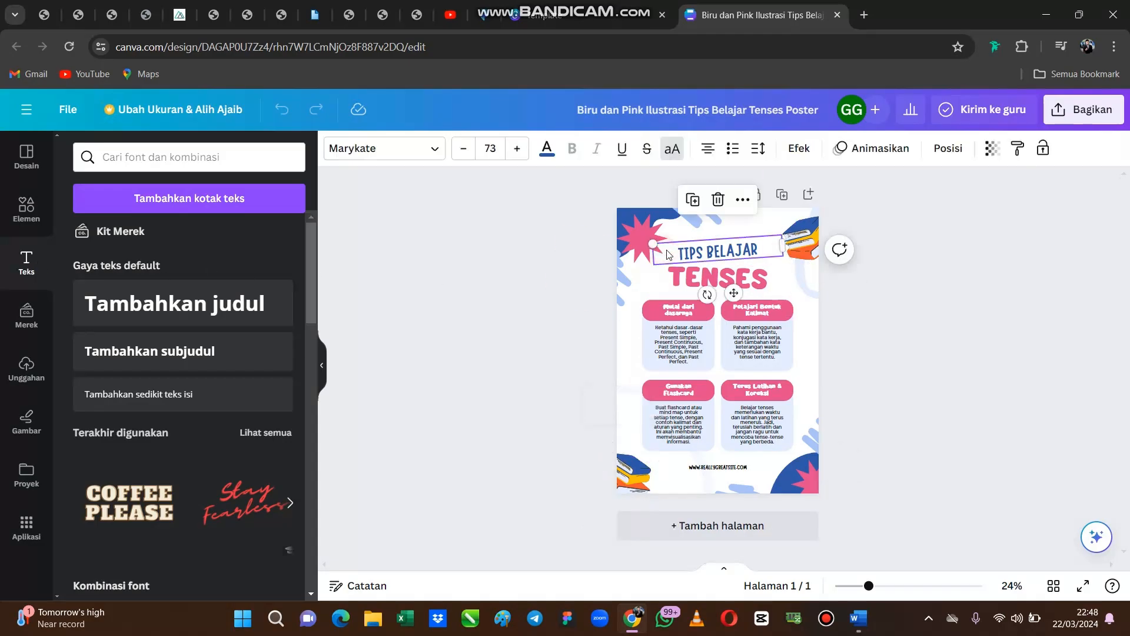
left_click(203, 309)
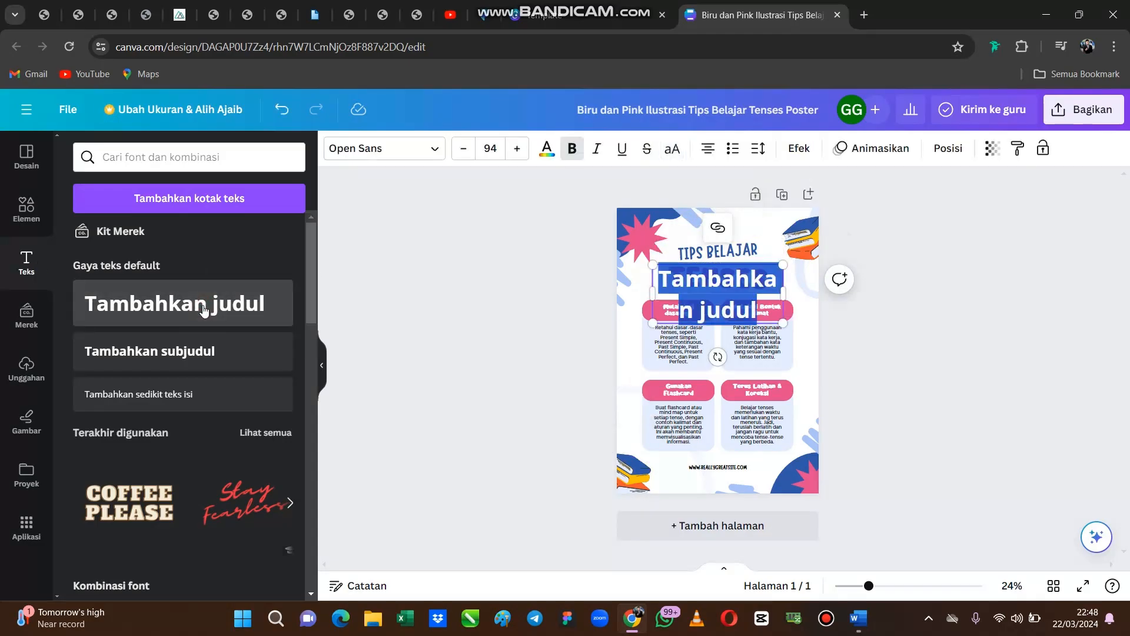
left_click(203, 309)
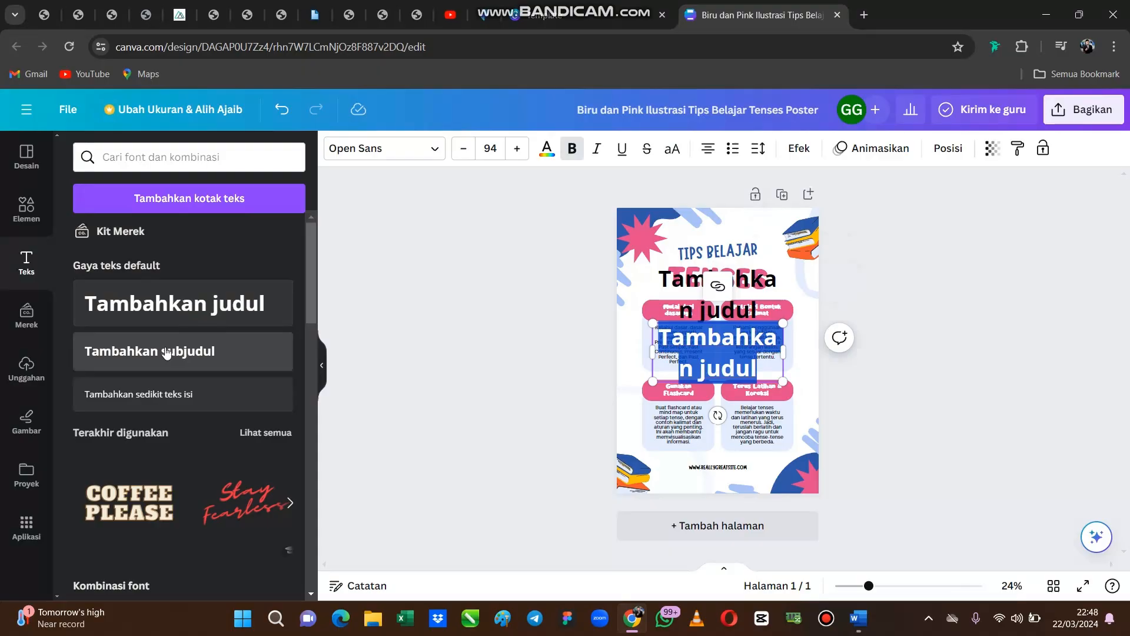
left_click(167, 352)
Delete the two sample headings and the sample subheading from the poster
left_click(666, 345)
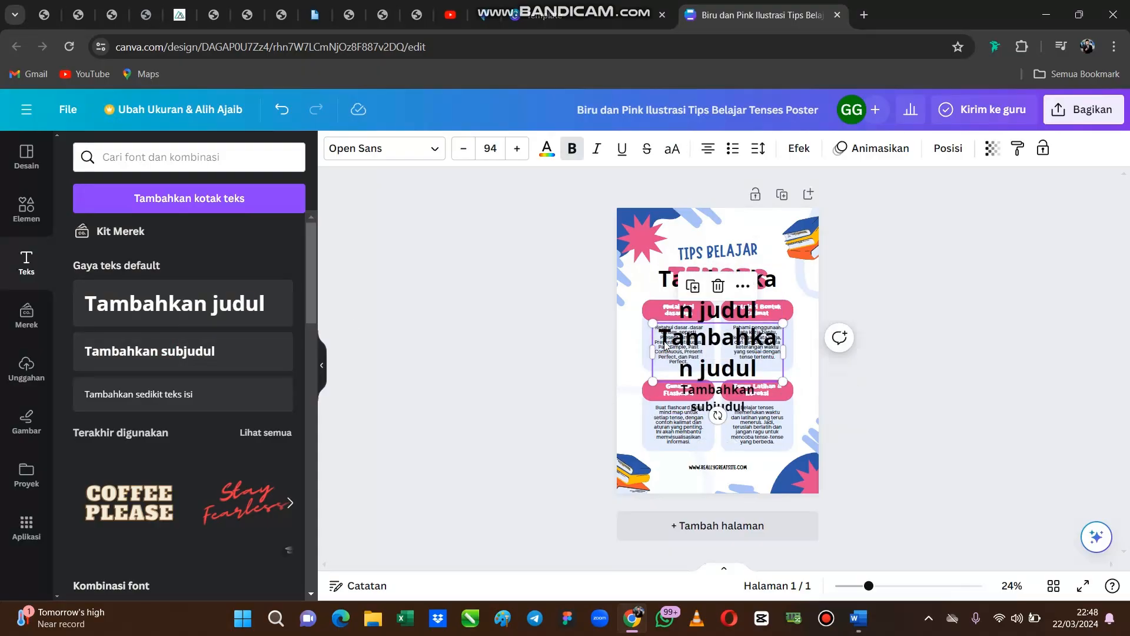
key("Delete")
left_click(691, 281)
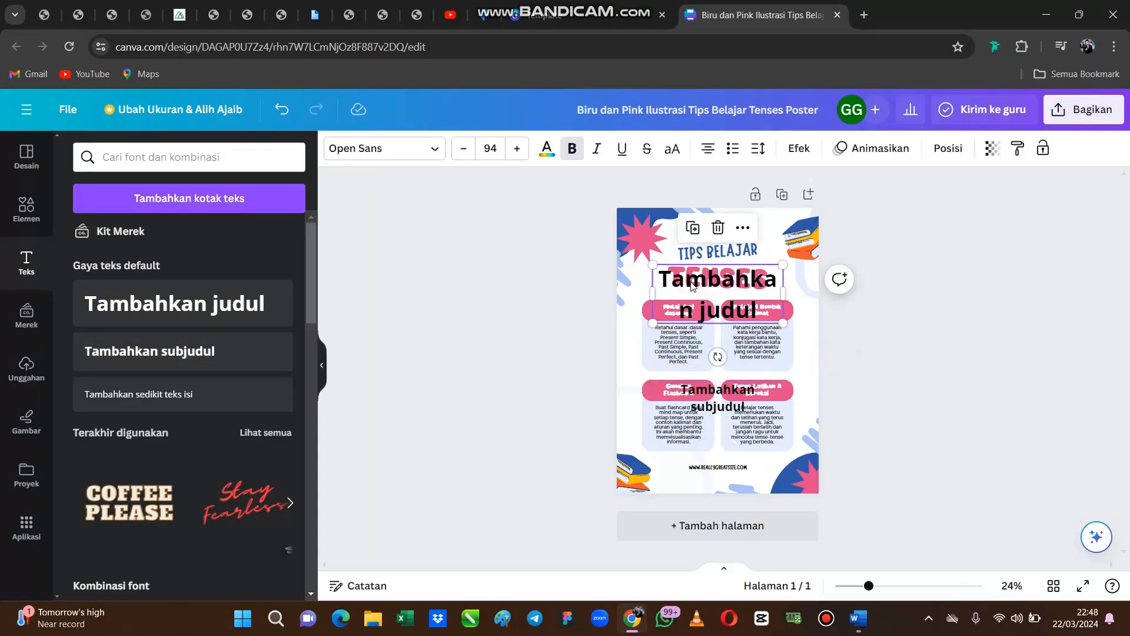
key("Delete")
left_click(679, 393)
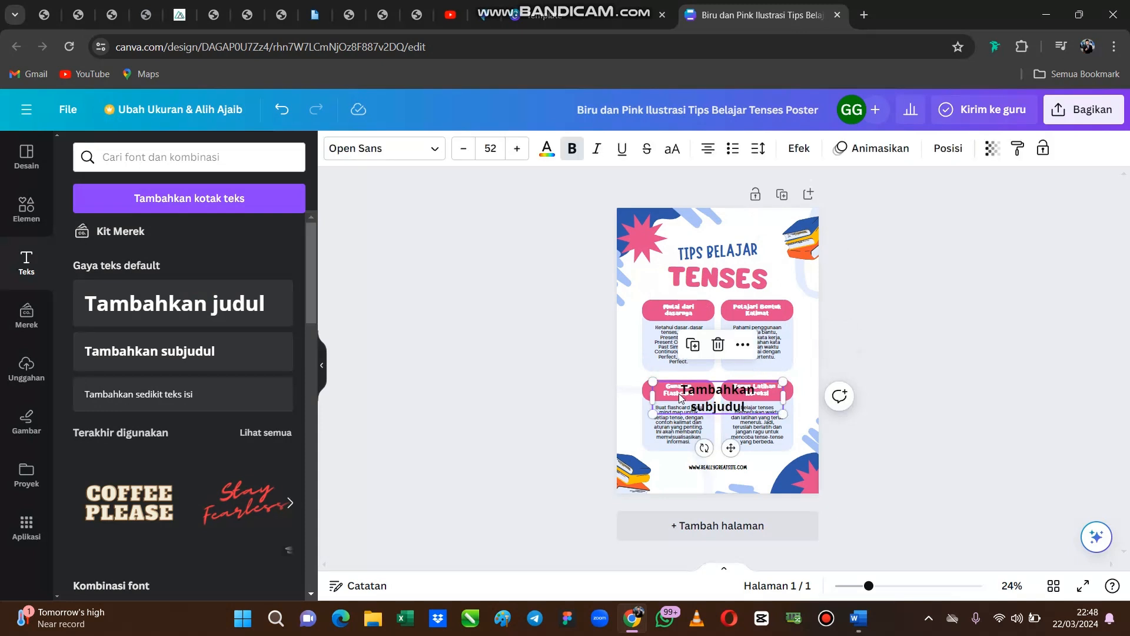
key("Delete")
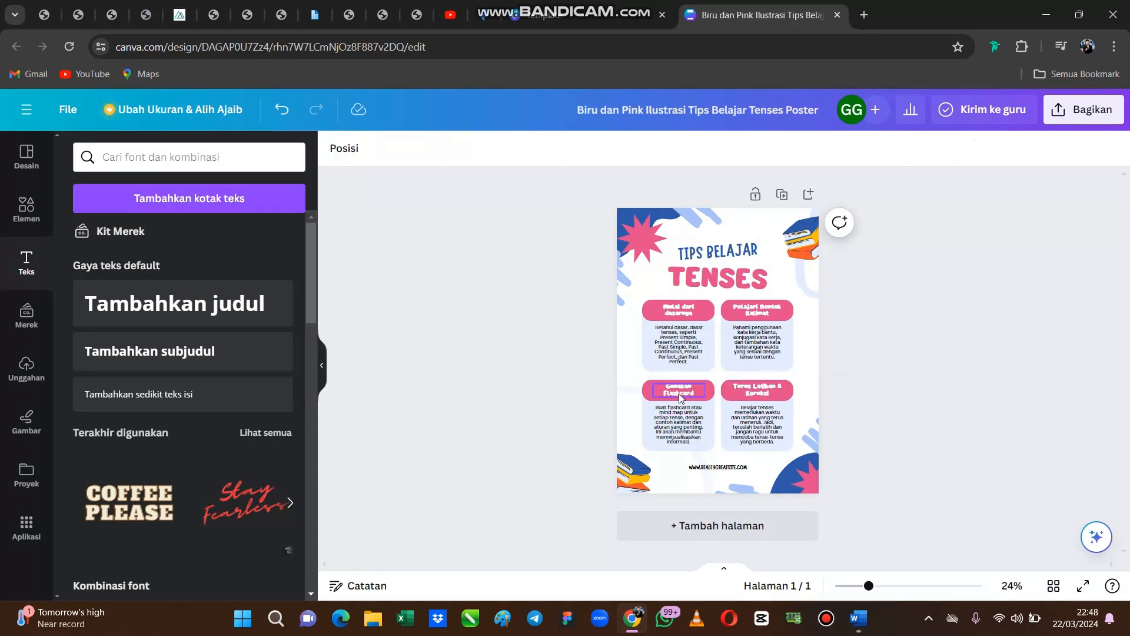
Add a default body text to the poster as a sample, browse the font combinations, and remove the sample text
left_click(164, 404)
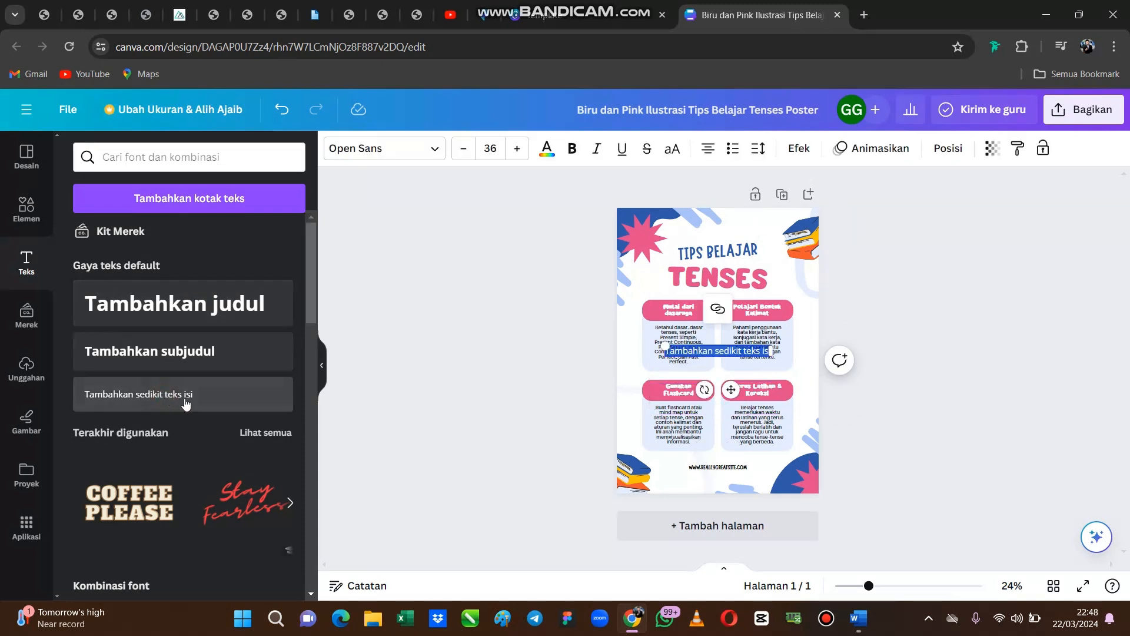
scroll(159, 407, "down", 6)
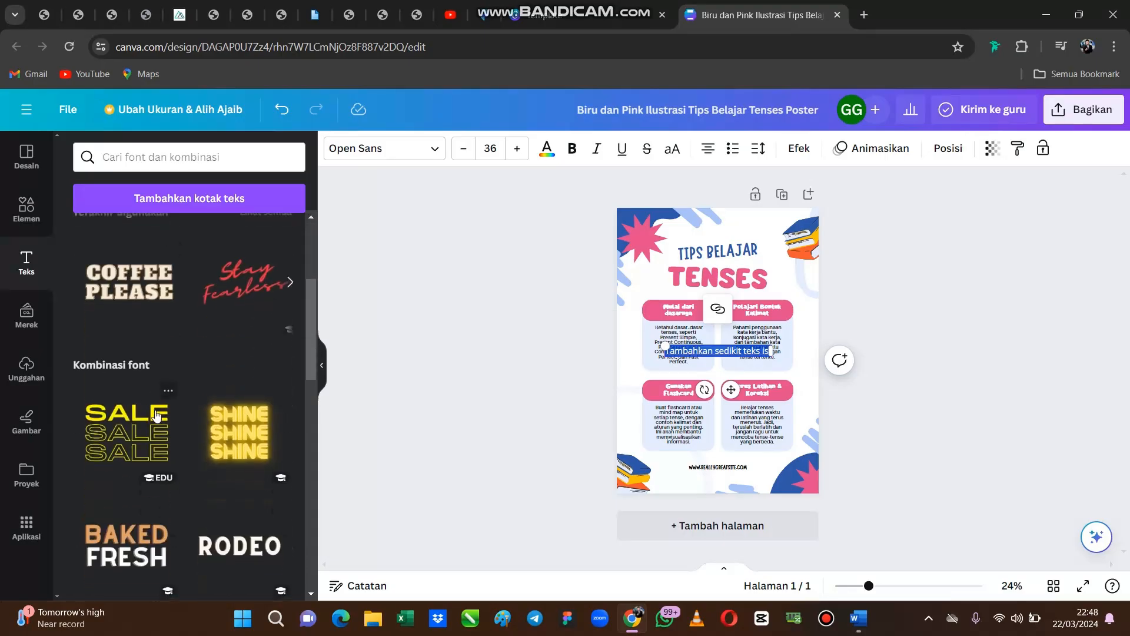
scroll(151, 373, "down", 3)
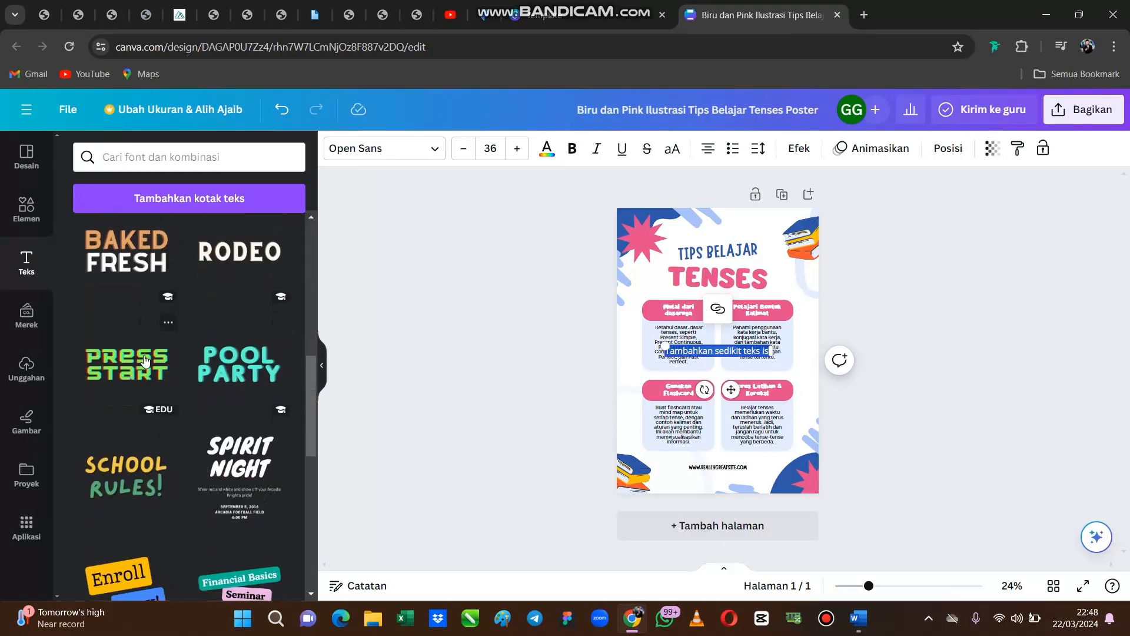
scroll(143, 353, "down", 6)
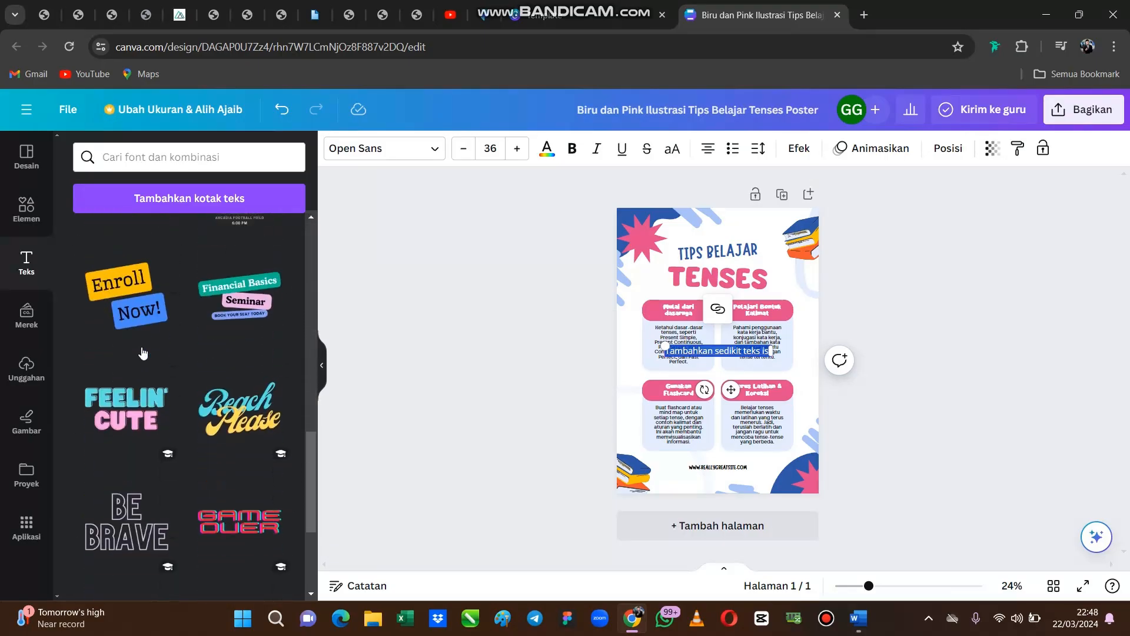
scroll(133, 380, "down", 1)
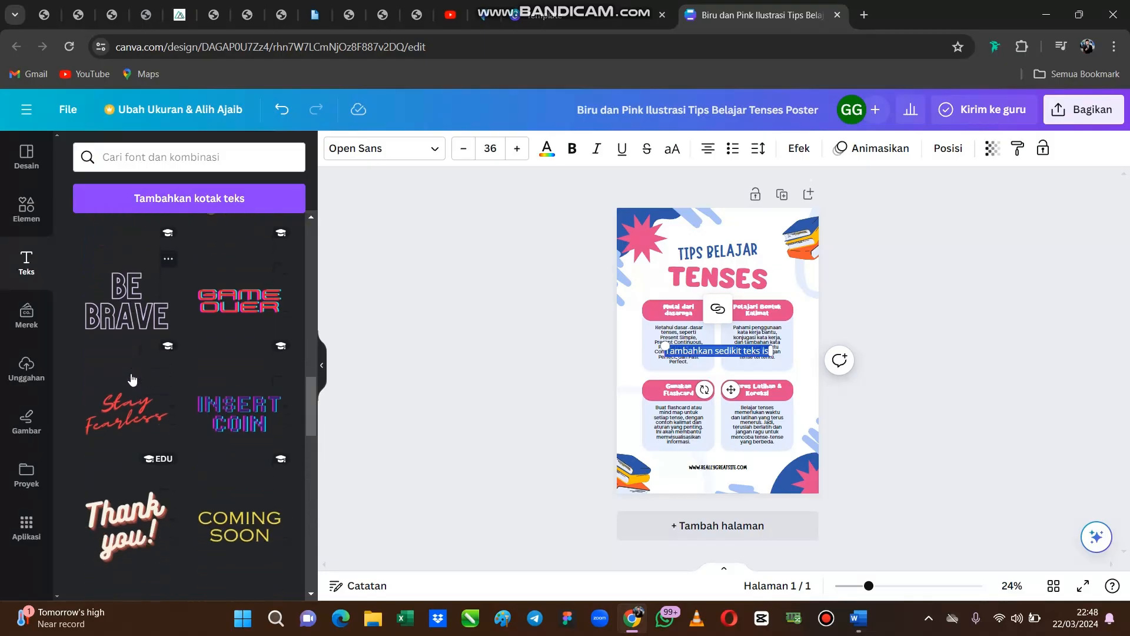
scroll(133, 377, "down", 4)
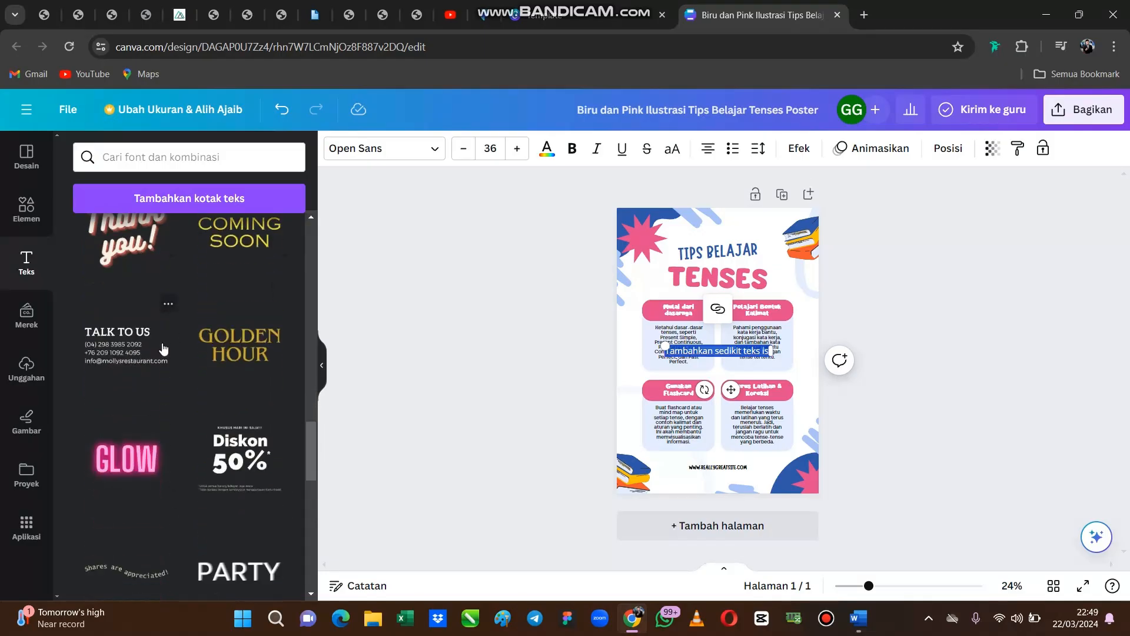
scroll(188, 353, "down", 2)
scroll(206, 402, "down", 2)
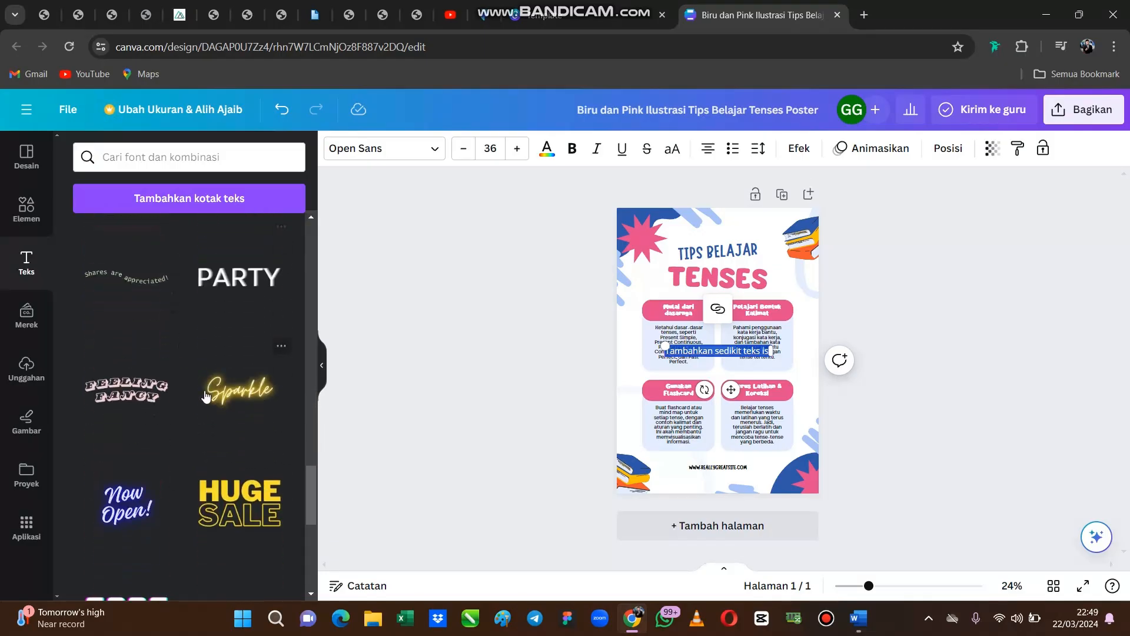
scroll(174, 359, "up", 10)
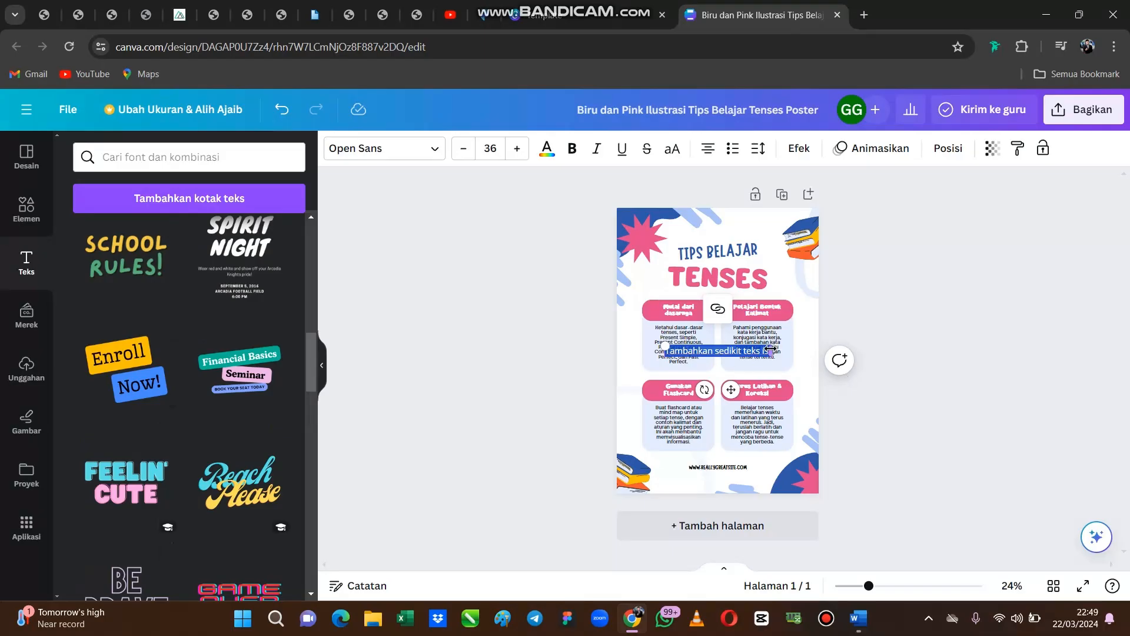
key("BackSpace")
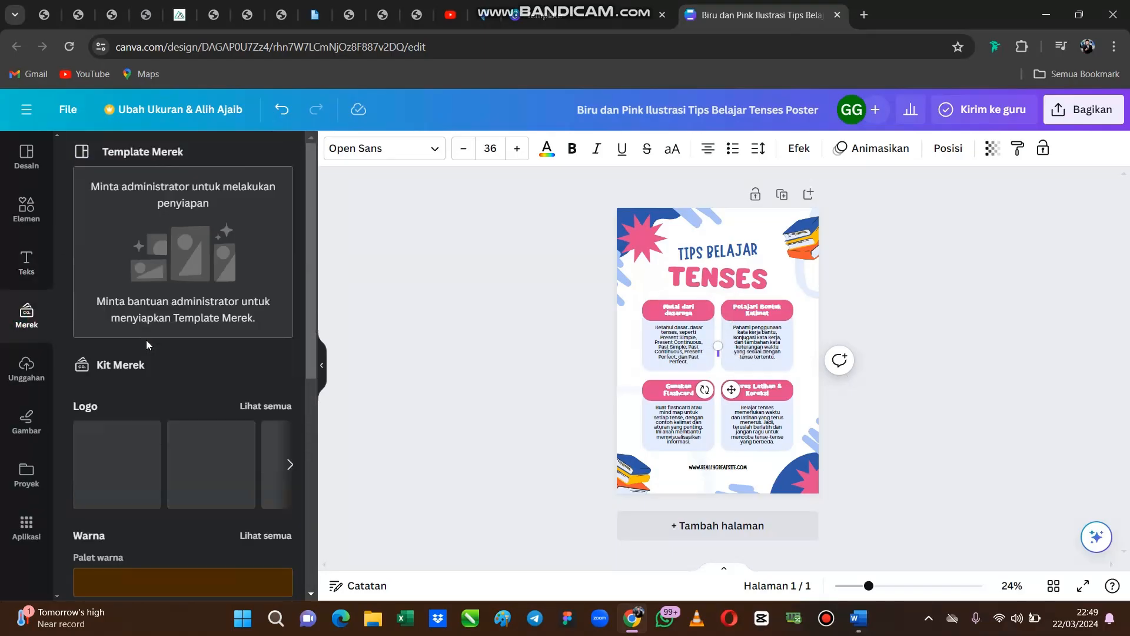
Look through the brand kit, including its logos, colour palette, fonts, tone of voice and photos
scroll(146, 341, "down", 3)
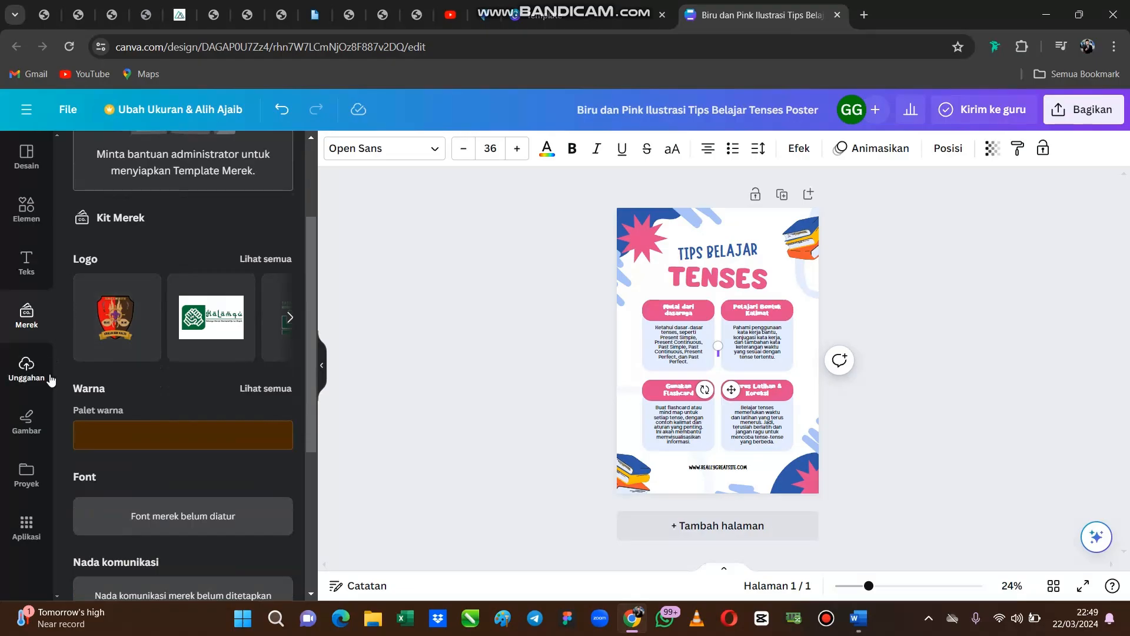
scroll(132, 370, "down", 3)
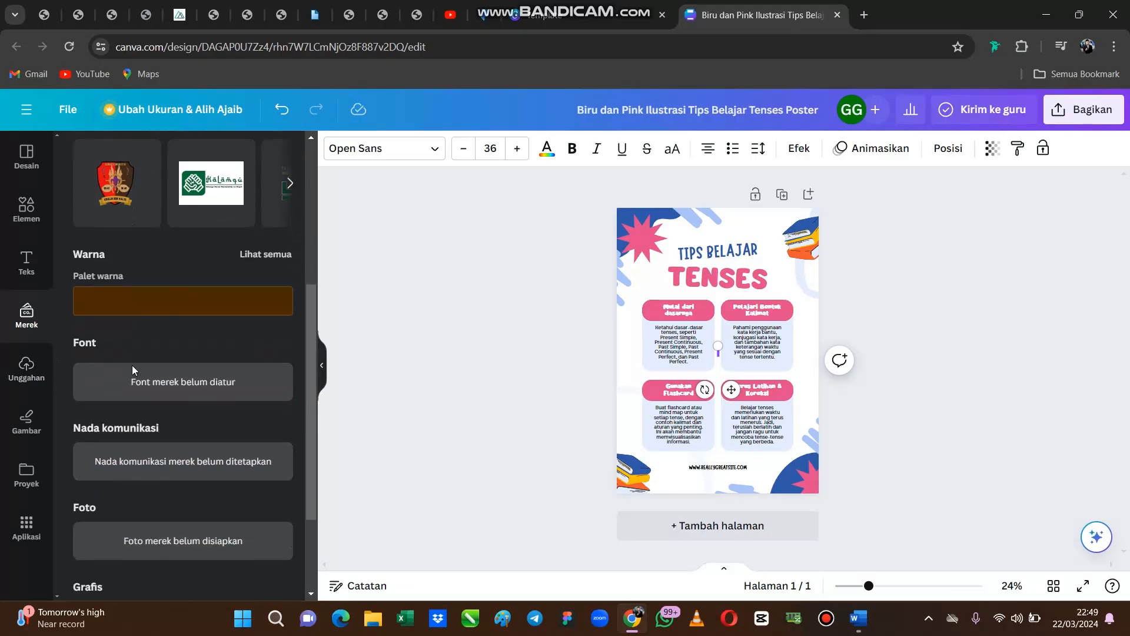
left_click(287, 171)
scroll(289, 366, "up", 5)
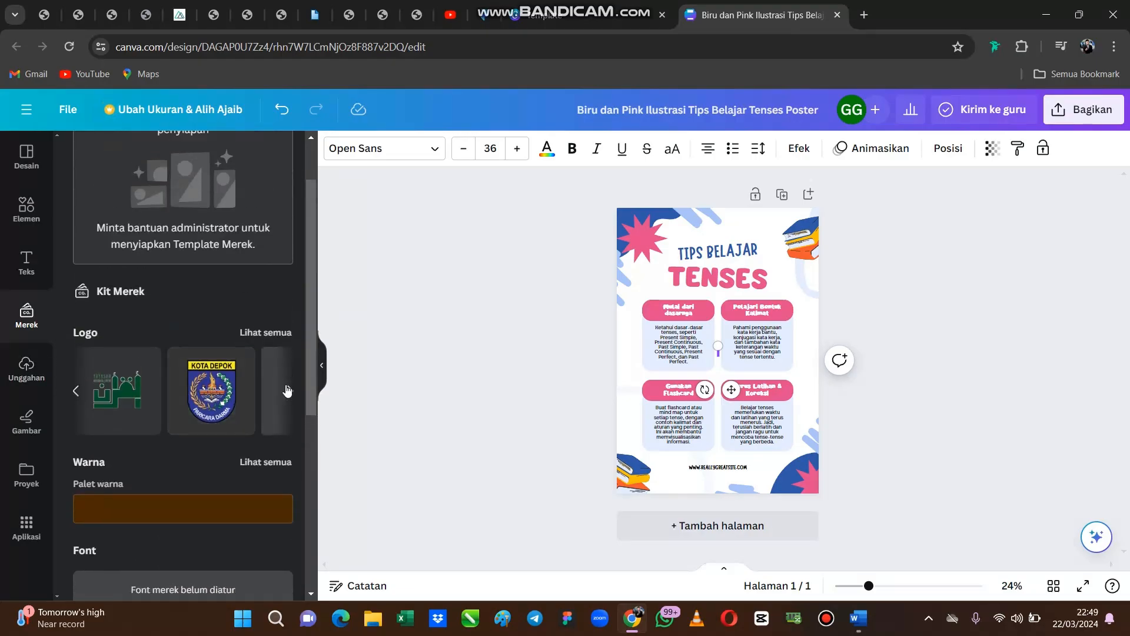
left_click(286, 388)
left_click(286, 387)
left_click(286, 386)
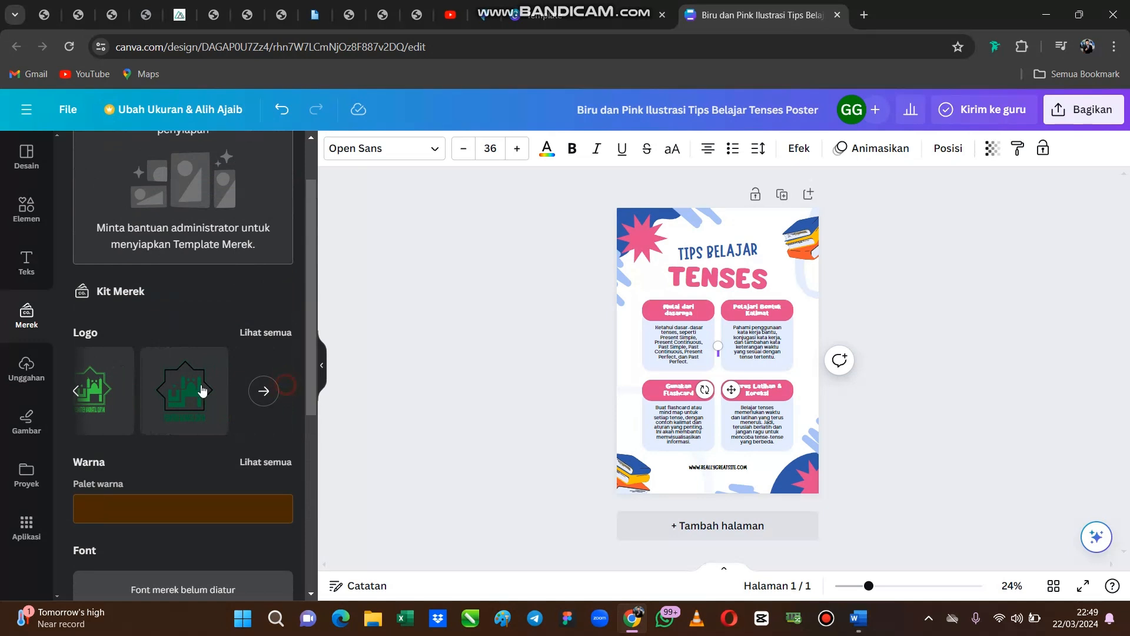
scroll(135, 397, "down", 4)
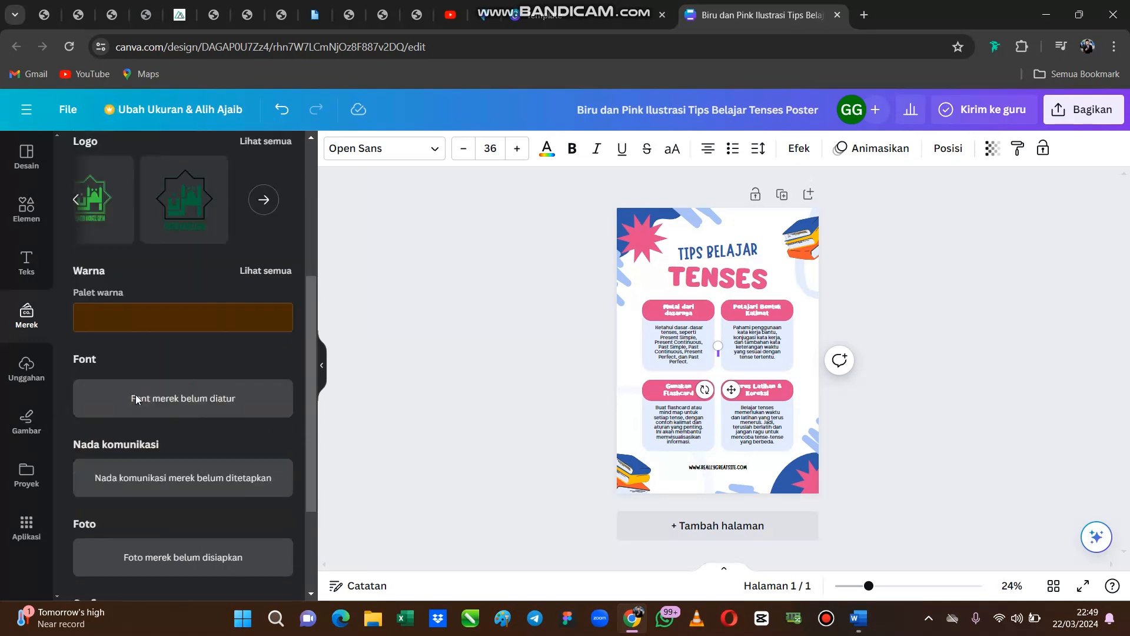
scroll(135, 398, "down", 1)
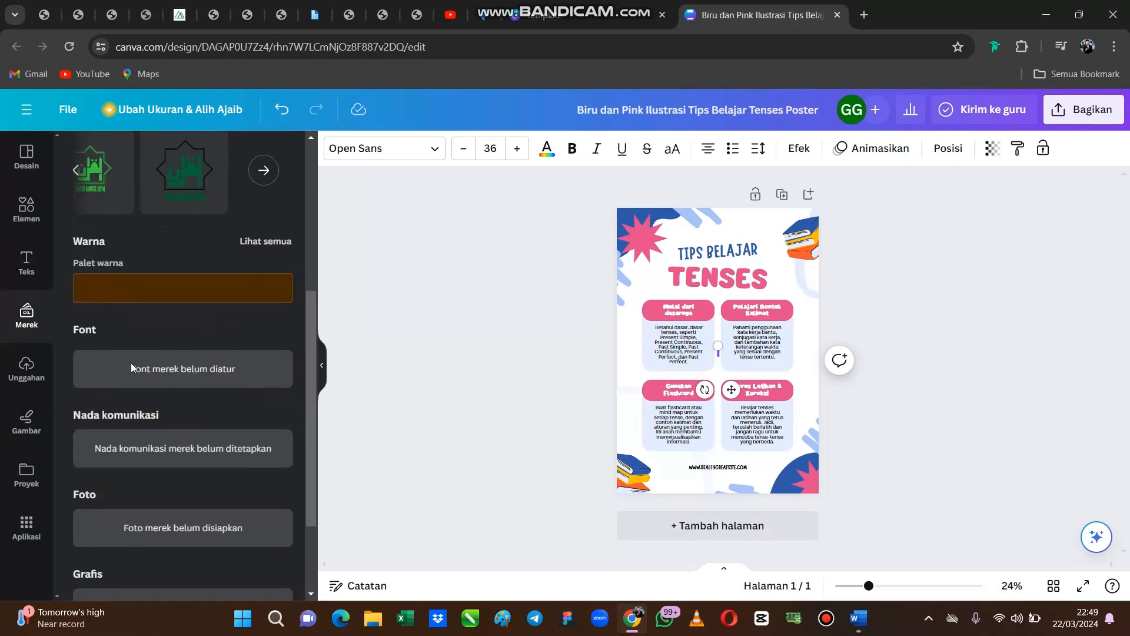
Show the uploaded files and browse the uploaded images without placing any on the poster
left_click(29, 371)
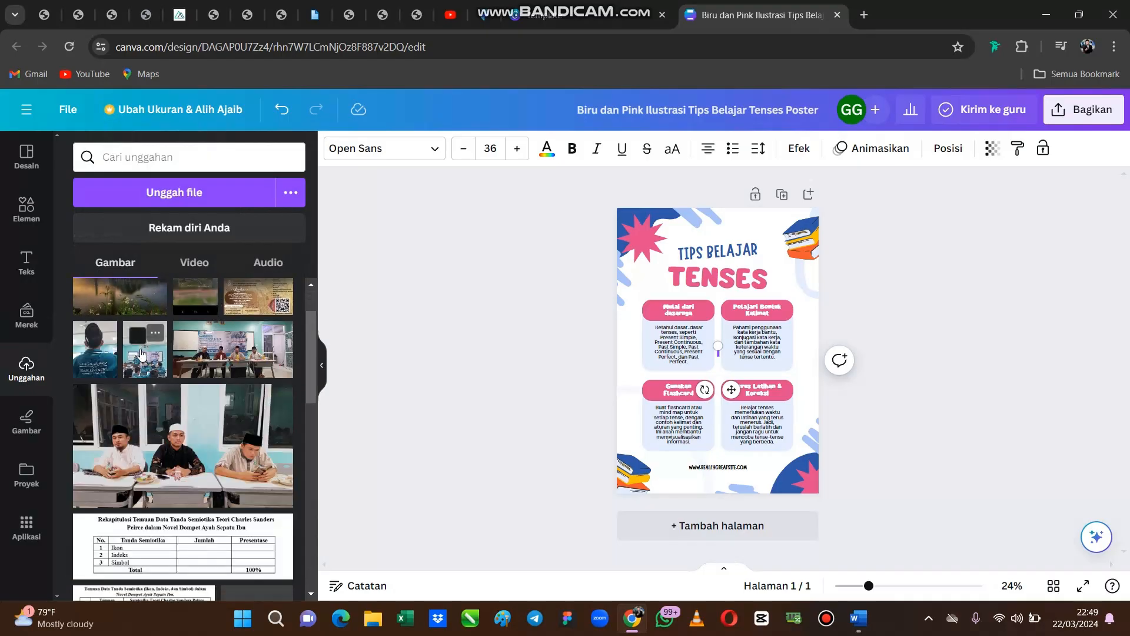
scroll(217, 367, "down", 4)
scroll(216, 366, "down", 3)
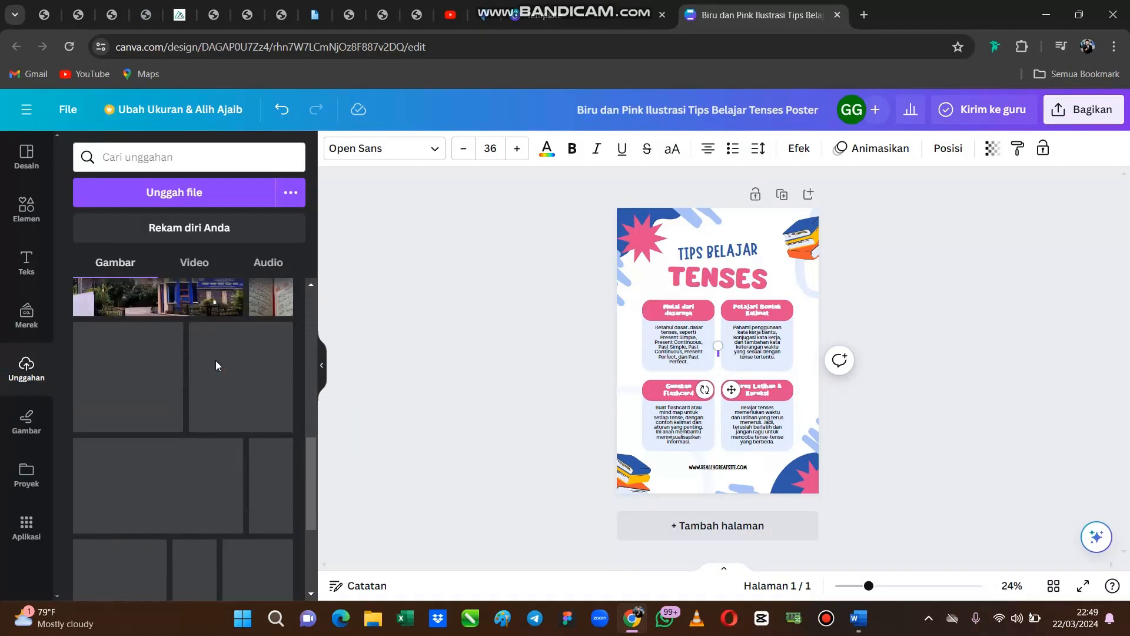
scroll(218, 368, "down", 5)
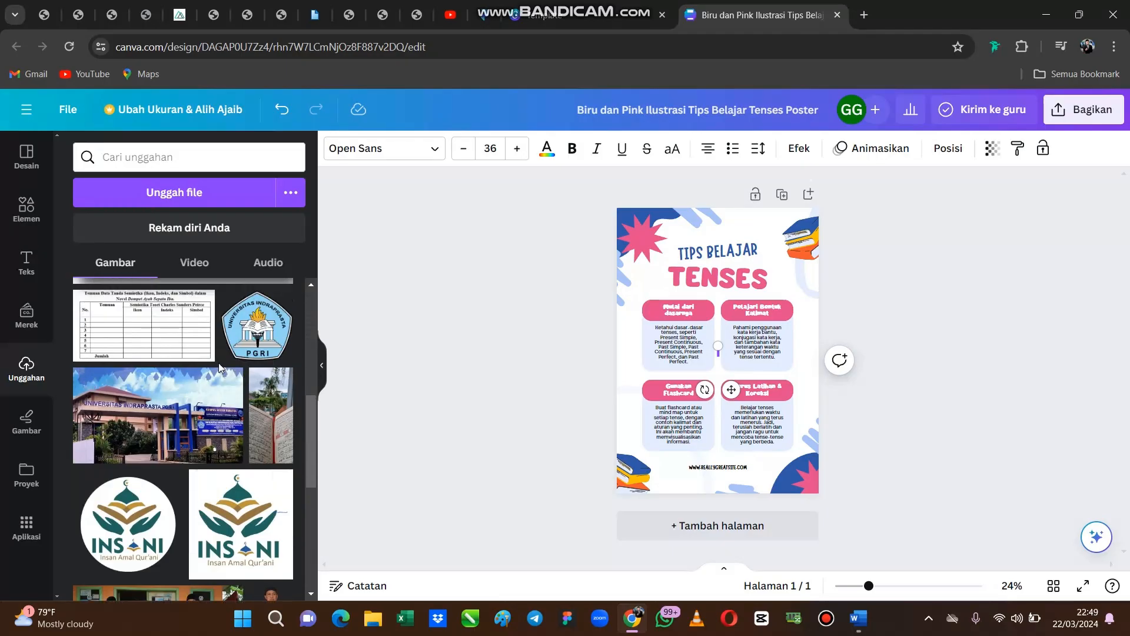
scroll(218, 363, "down", 2)
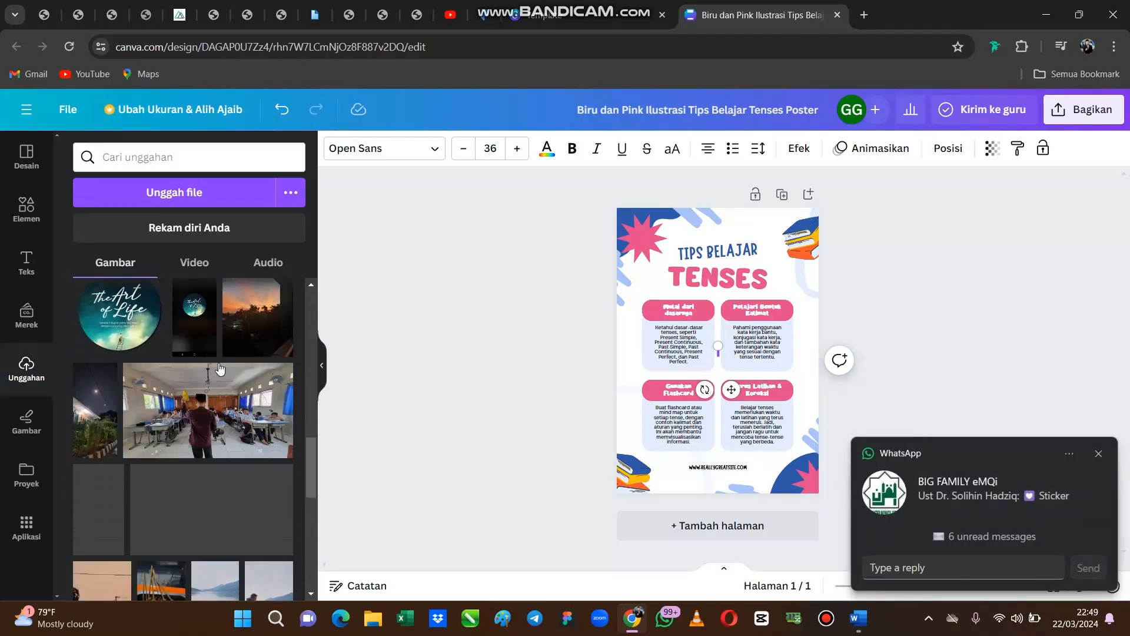
scroll(222, 358, "up", 15)
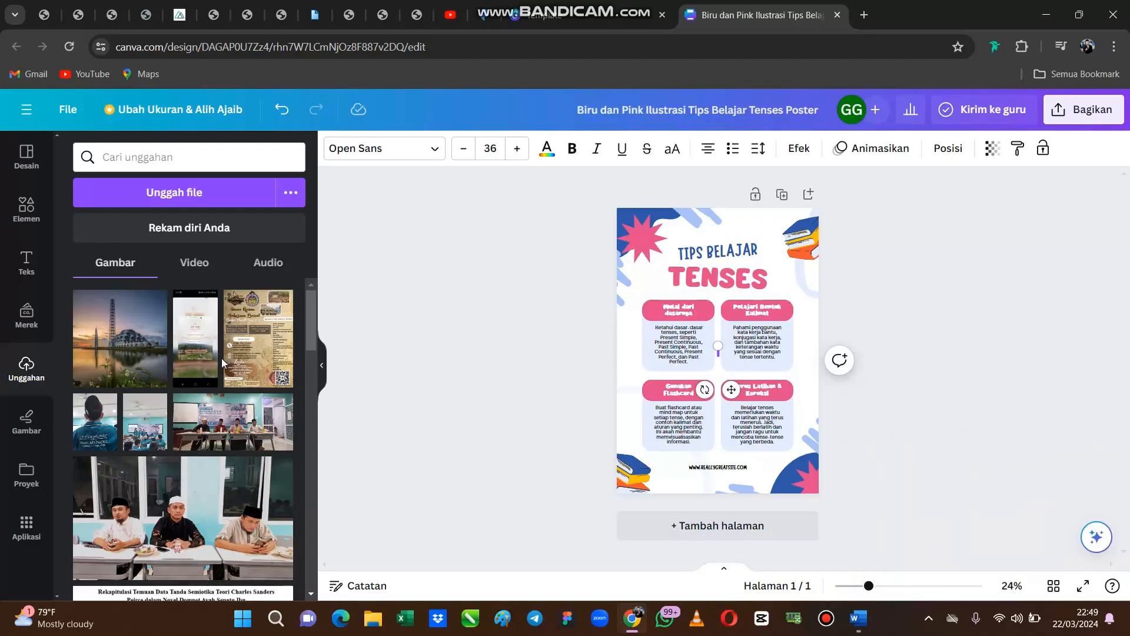
scroll(221, 358, "down", 8)
scroll(152, 355, "down", 2)
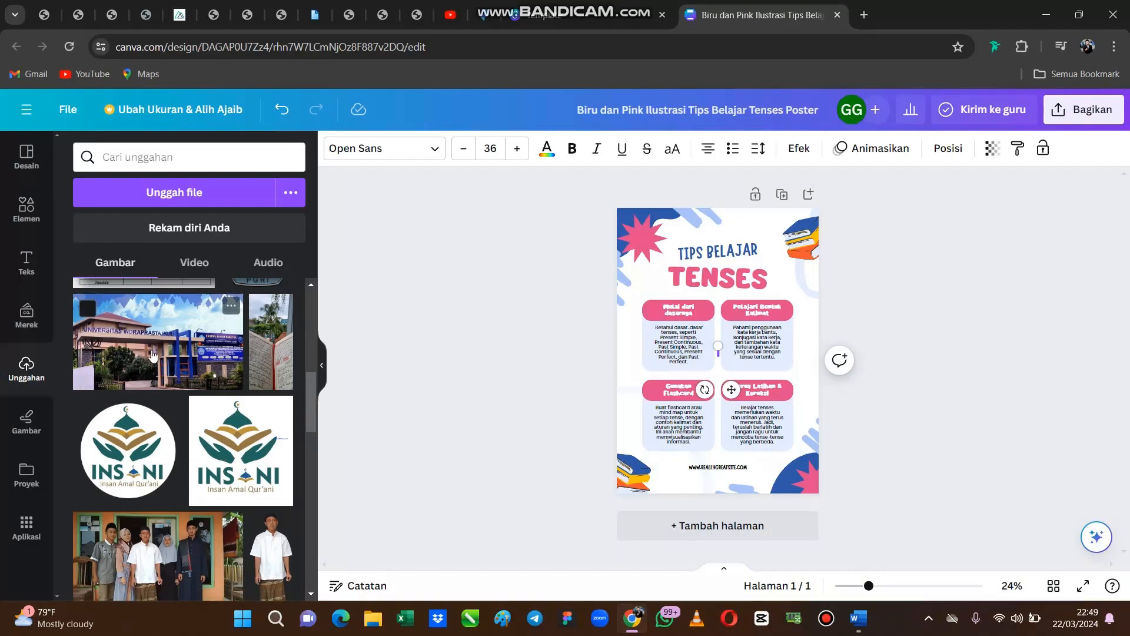
Try freehand strokes over the poster title with the blue pen and the red marker, and undo them
left_click(24, 425)
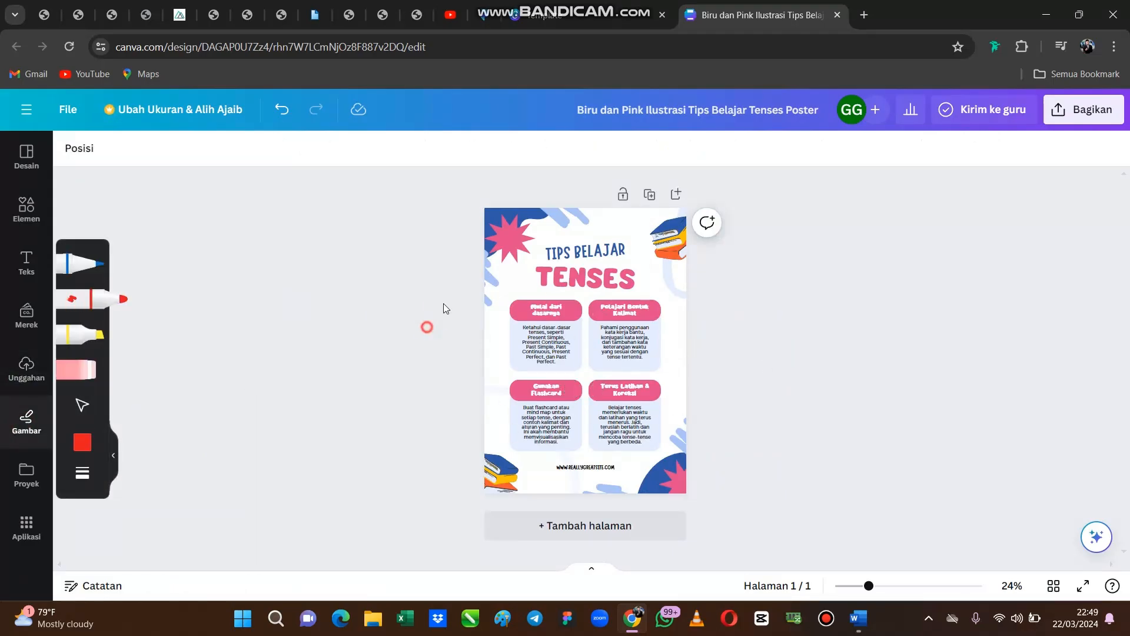
left_click(86, 264)
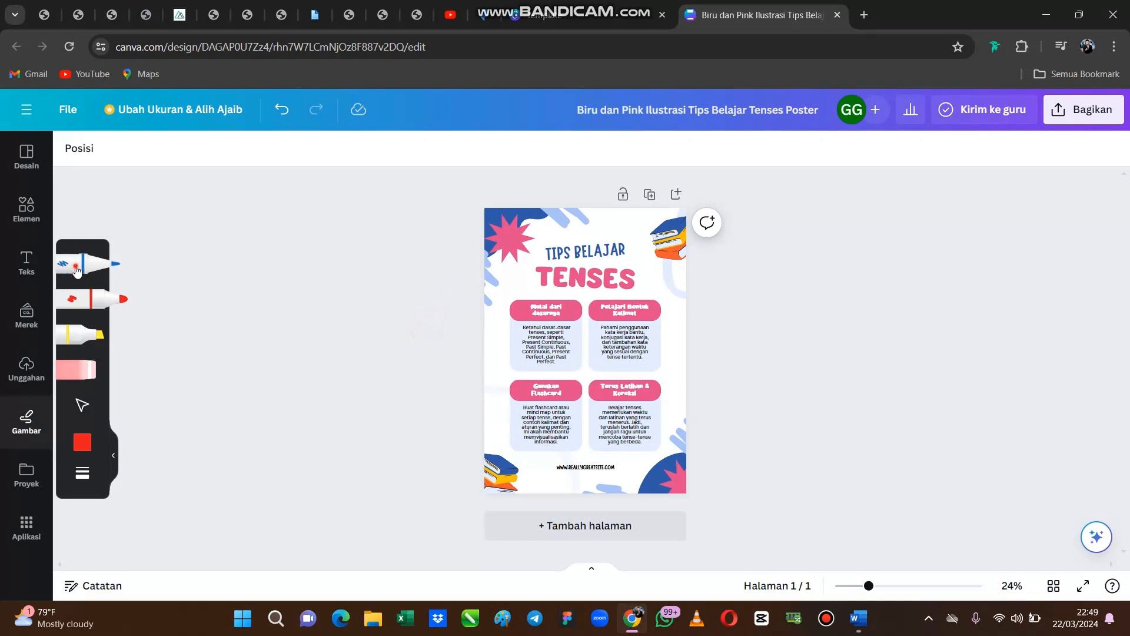
mouse_move(542, 259)
left_mouse_down()
mouse_move(561, 246)
mouse_move(581, 285)
mouse_move(557, 298)
mouse_move(596, 286)
left_mouse_up()
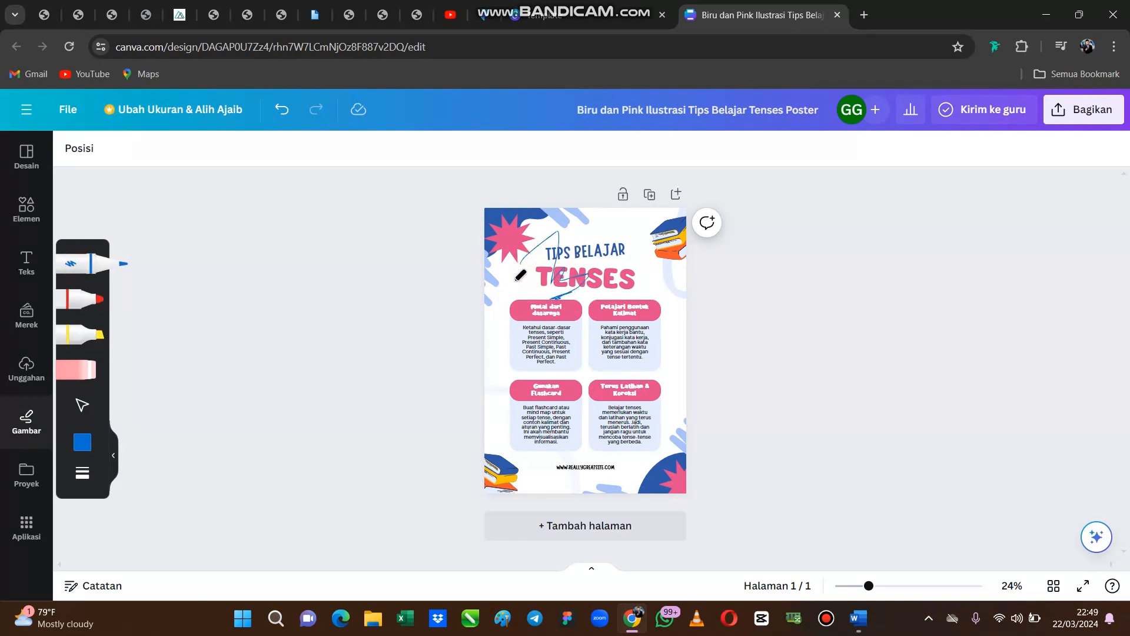
key("ctrl+z")
left_click(88, 299)
left_click_drag(515, 287, 541, 277)
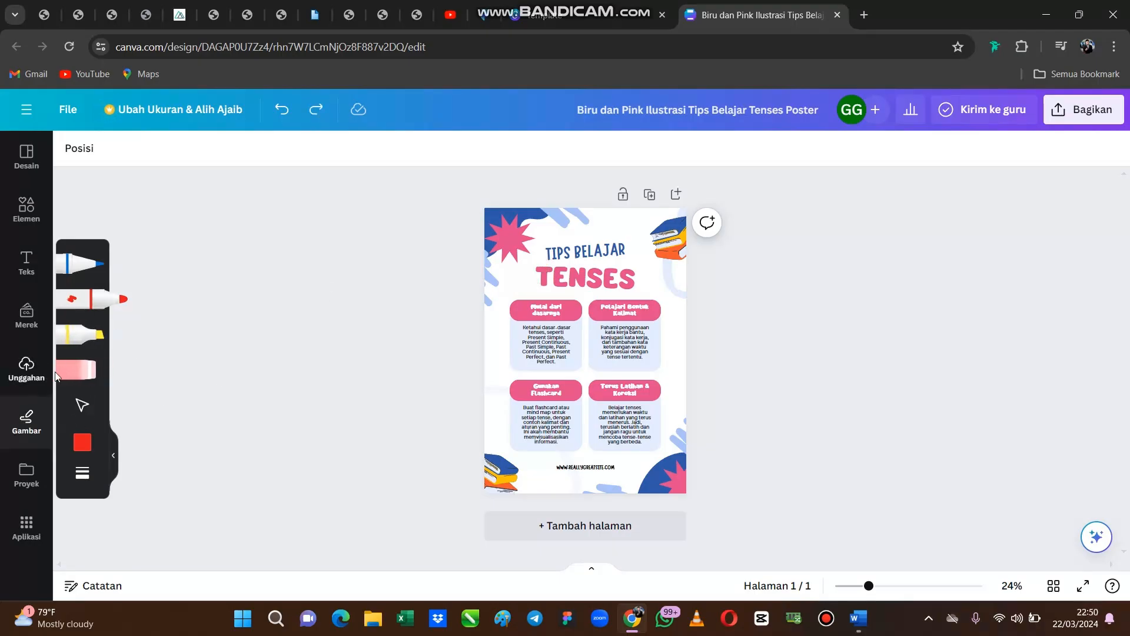
Show the saved projects and look through their designs and folders
left_click(34, 471)
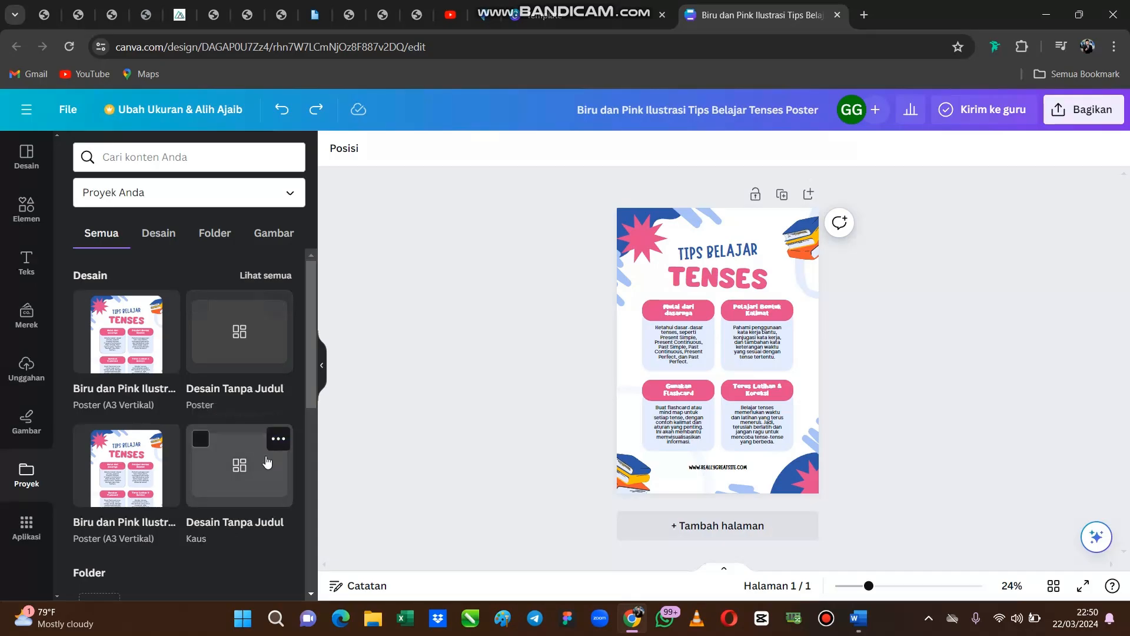
scroll(241, 447, "down", 2)
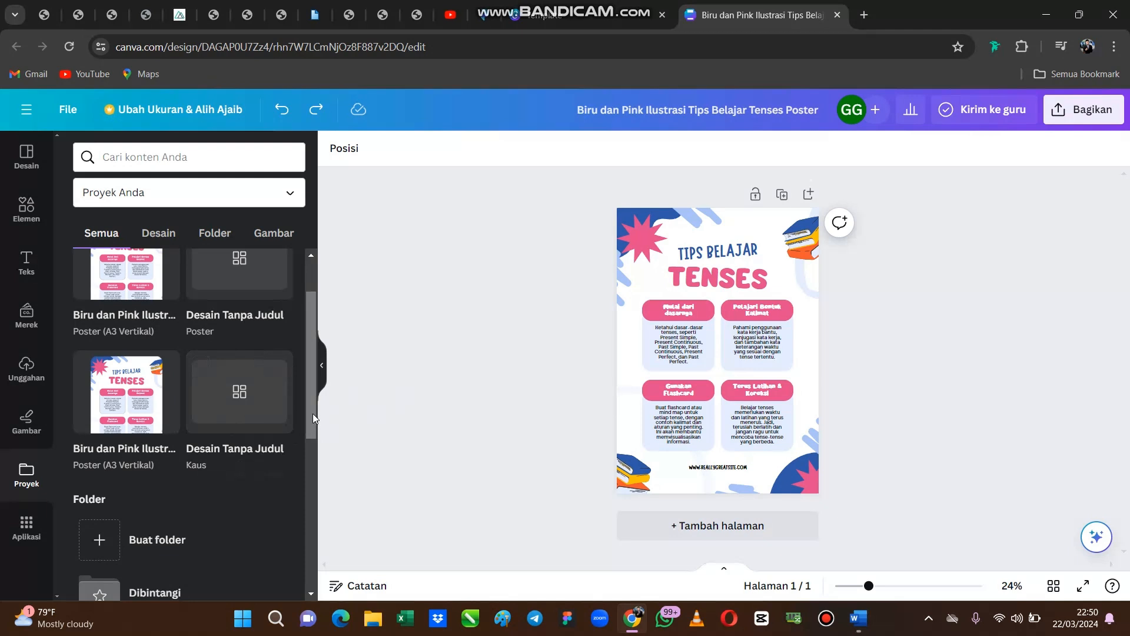
left_click_drag(313, 414, 307, 452)
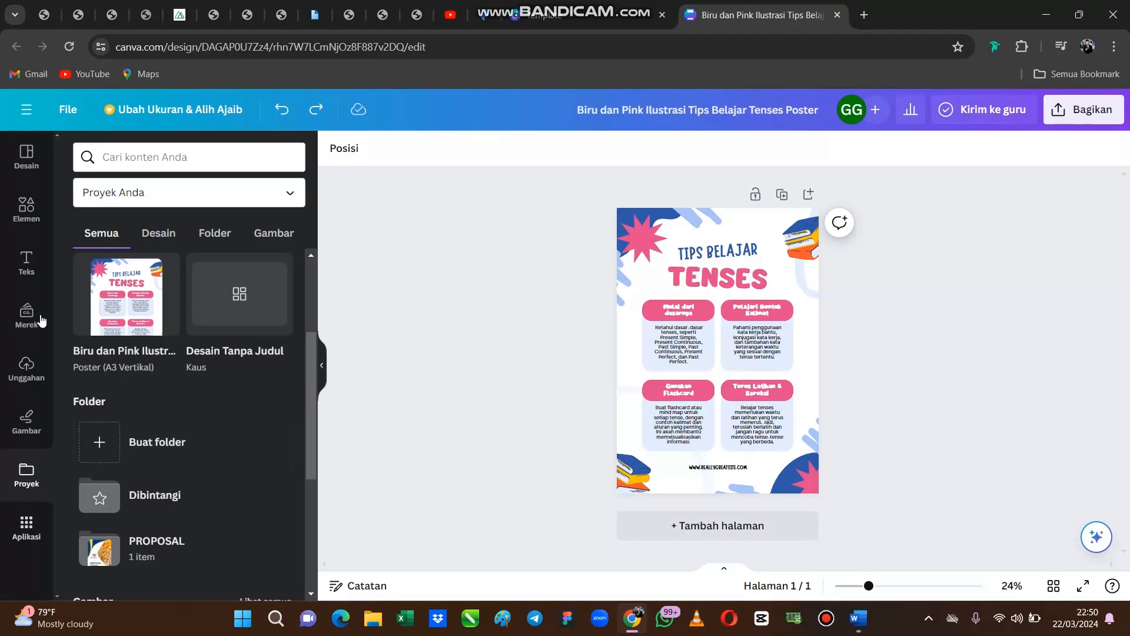
Replace the poster's upper title line "TIPS BELAJAR" with "TEKS"
left_click(26, 156)
left_click(508, 287)
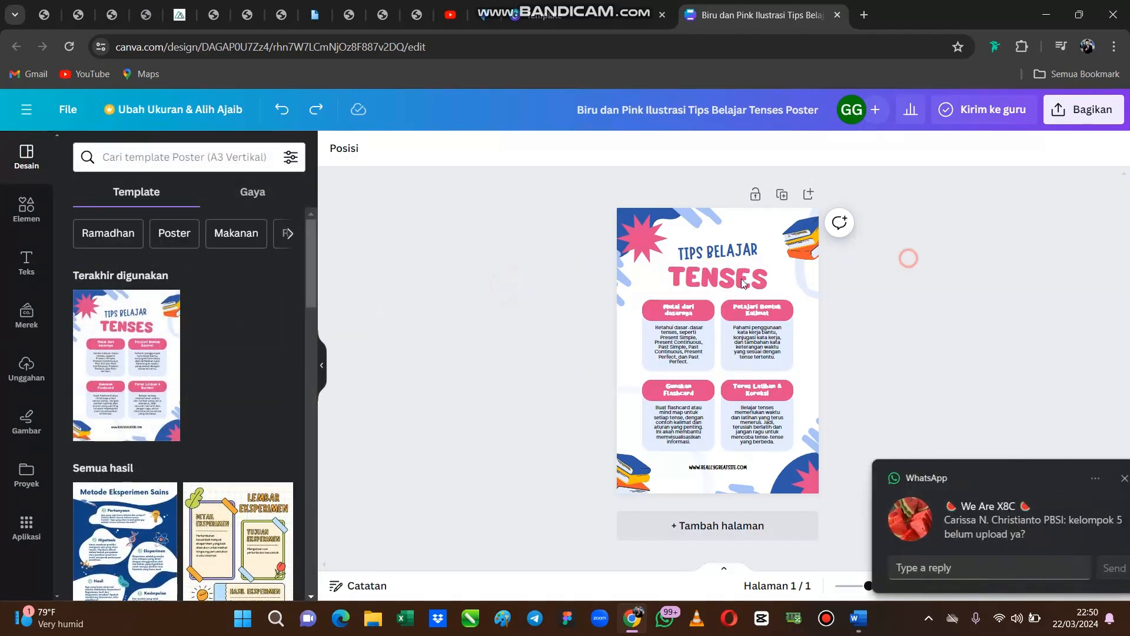
left_click(703, 265)
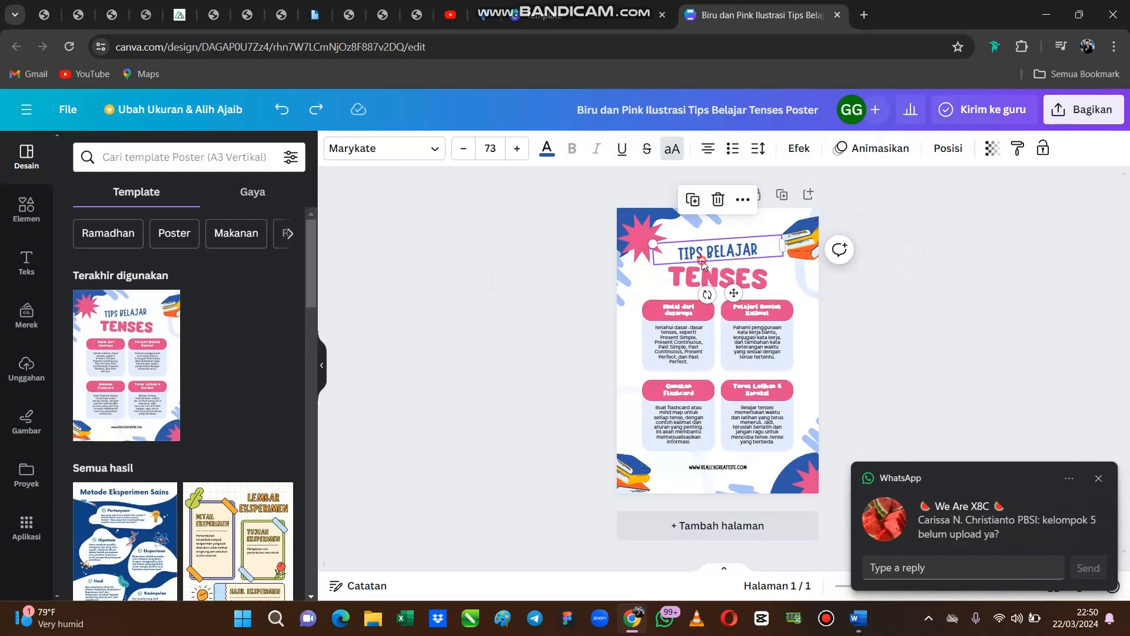
left_click(703, 262)
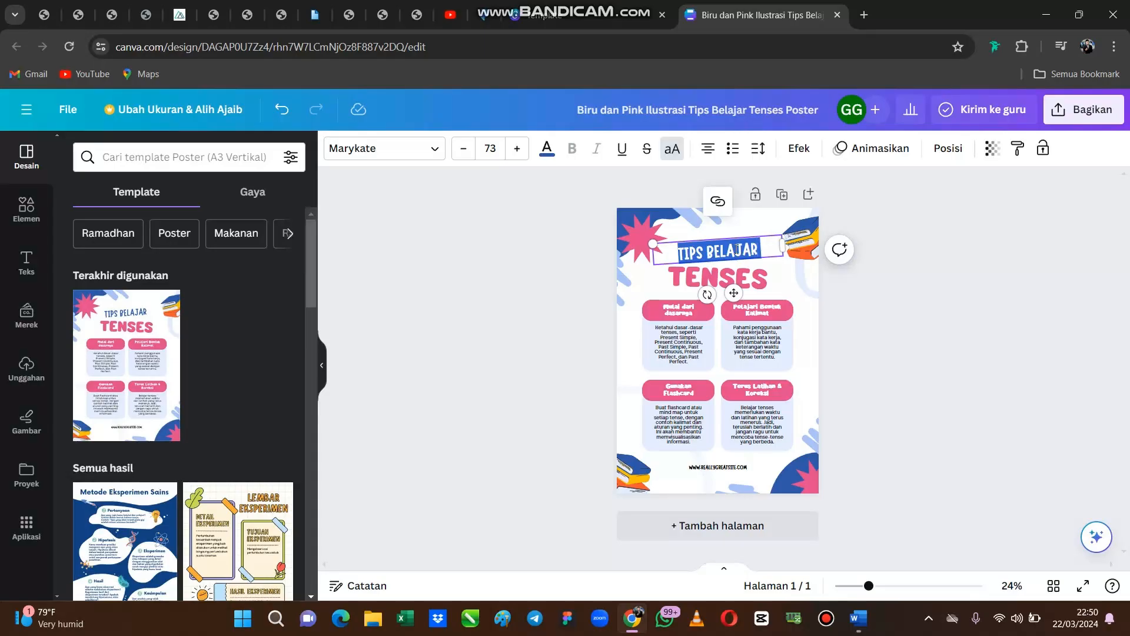
type("TEKS")
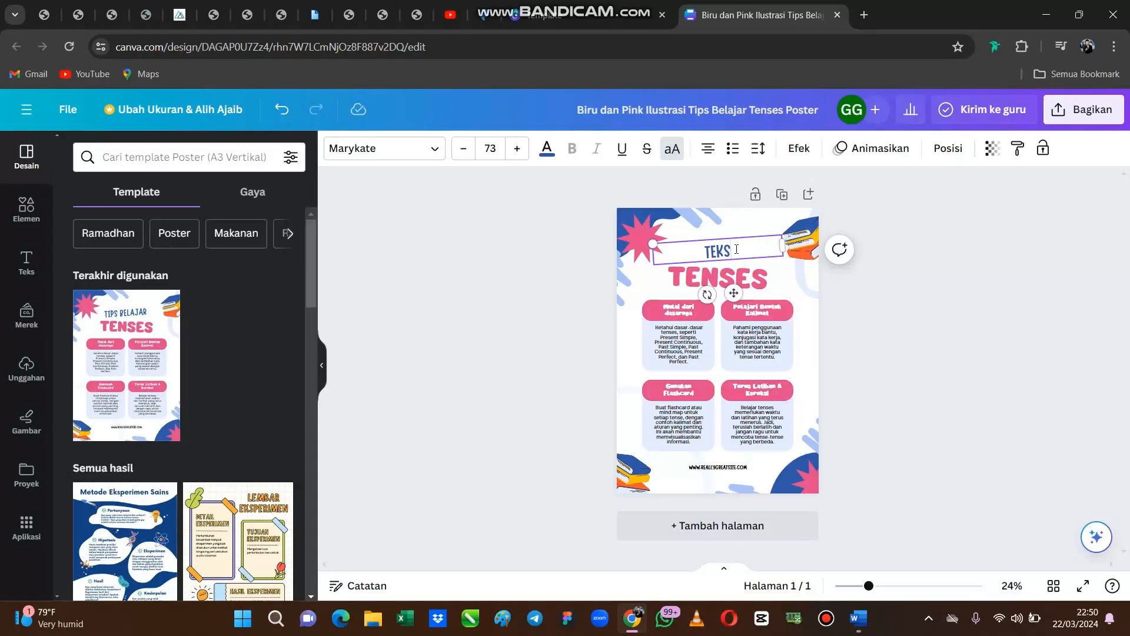
Replace the large pink title word "TENSES" with "DESKRIPSI"
left_click(758, 281)
left_click(763, 281)
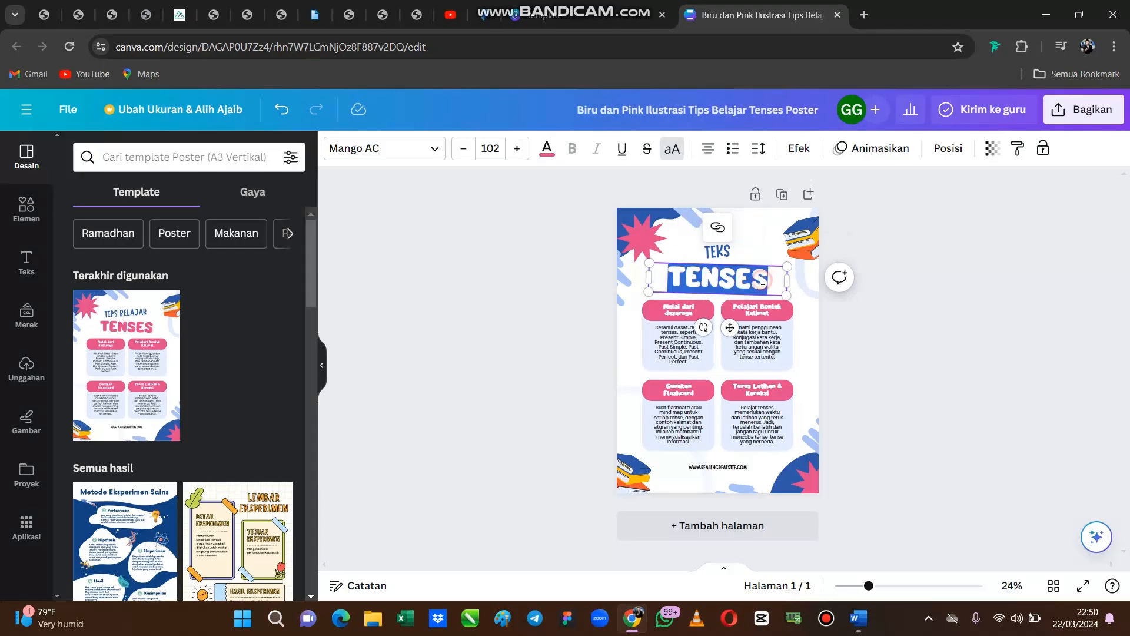
type("DE")
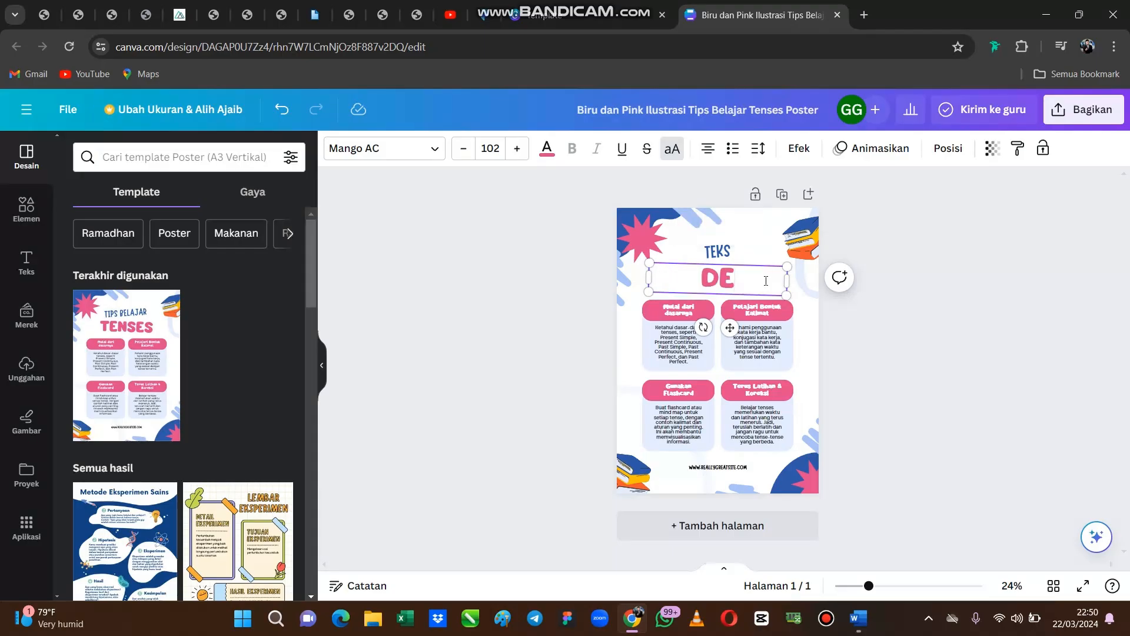
type("SK")
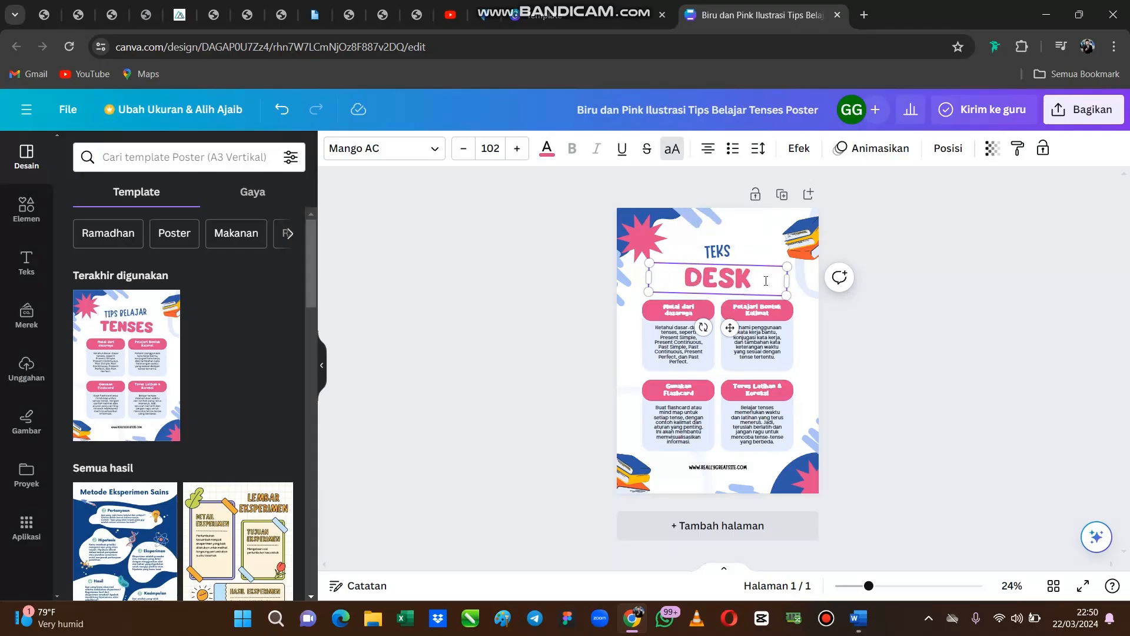
type("RIPSI")
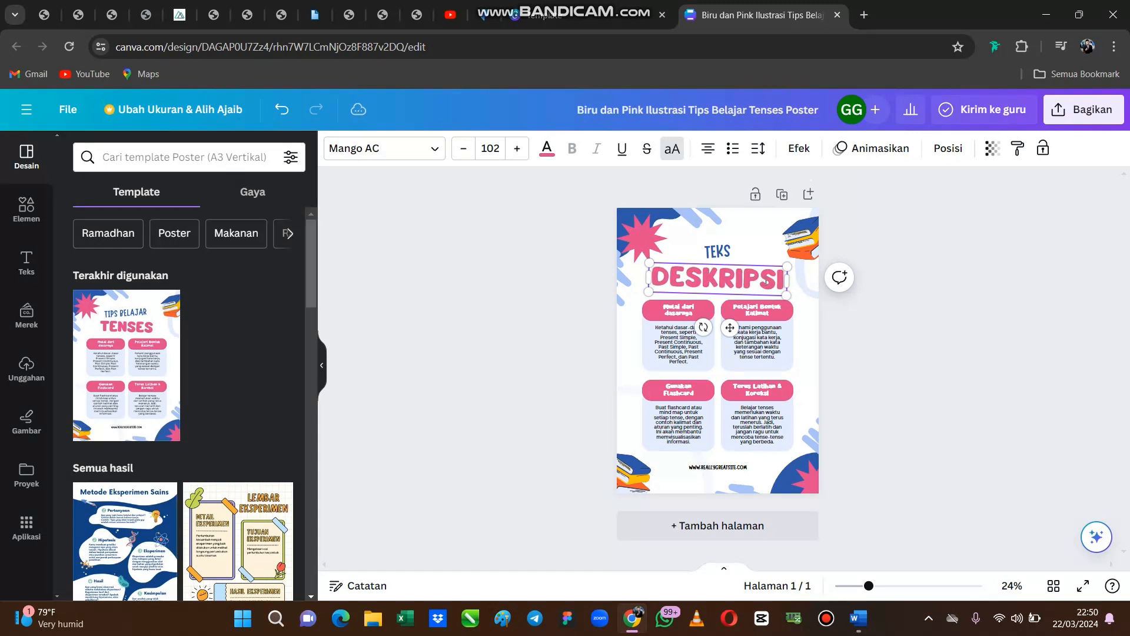
left_click(950, 297)
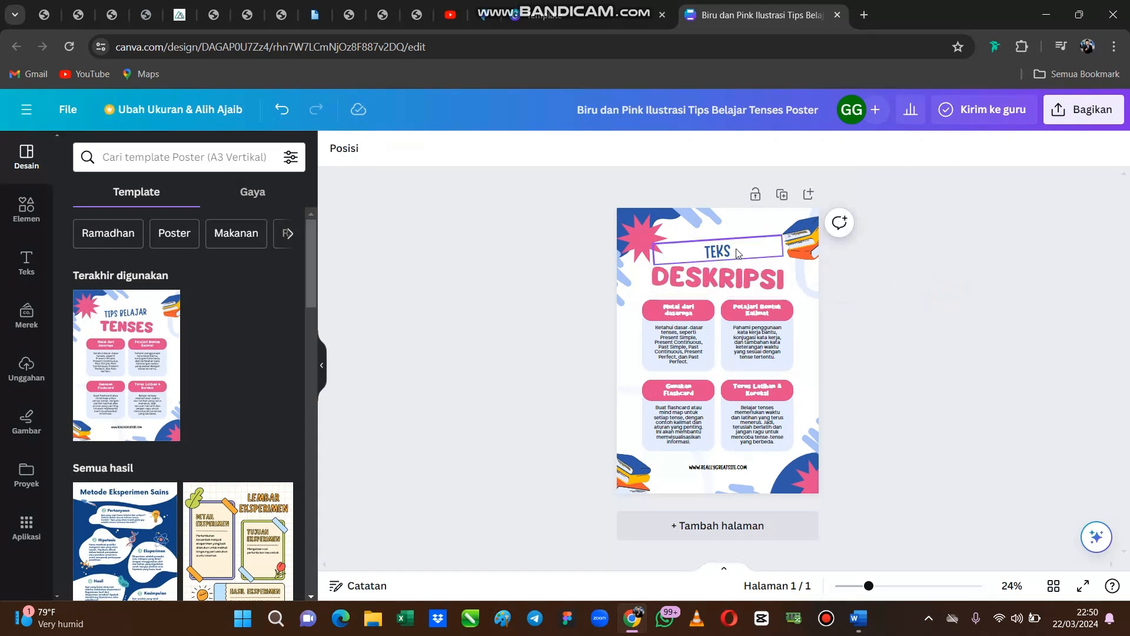
Move the two title lines TEKS and DESKRIPSI slightly up, leaving more room above the pink headings
left_click(718, 252)
left_click(688, 320)
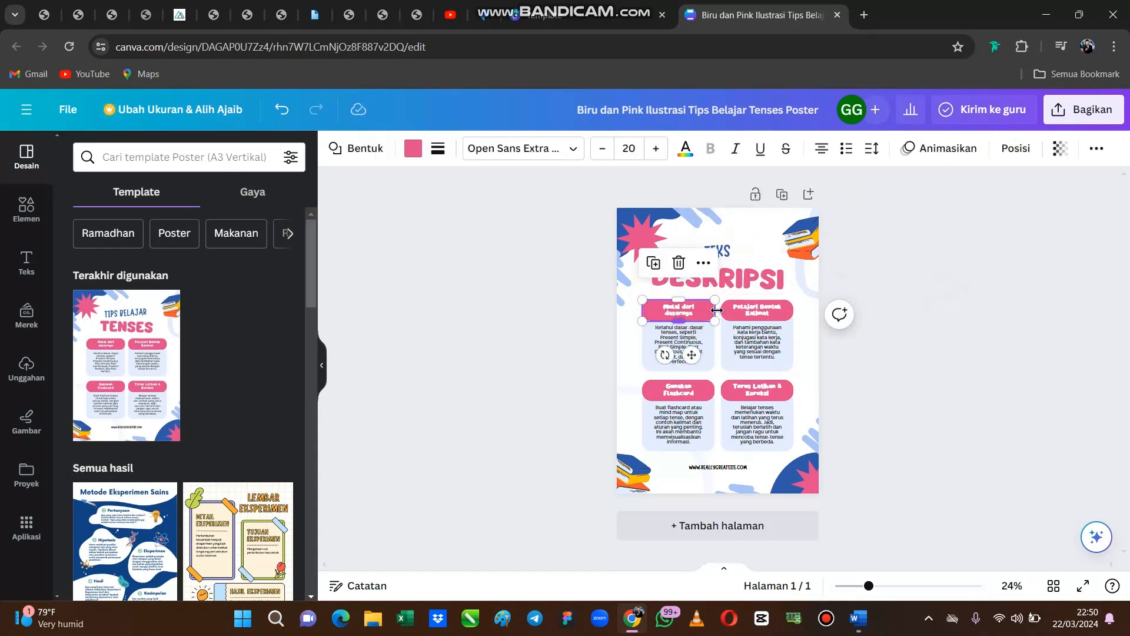
left_click(843, 287)
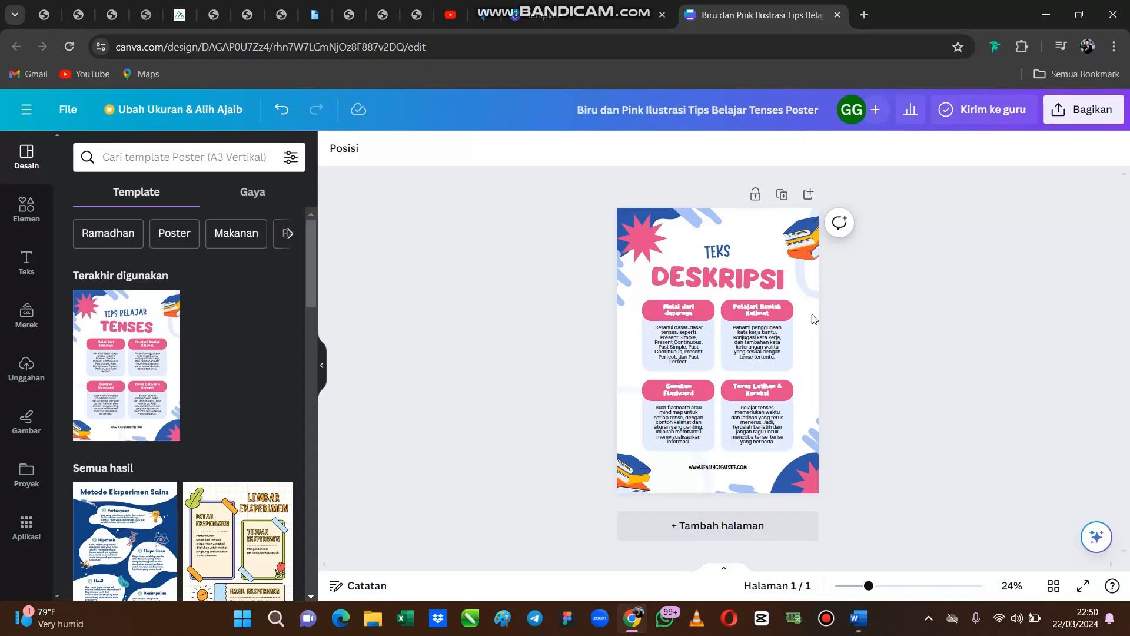
mouse_move(732, 248)
left_mouse_down()
mouse_move(732, 236)
mouse_move(740, 259)
left_mouse_up()
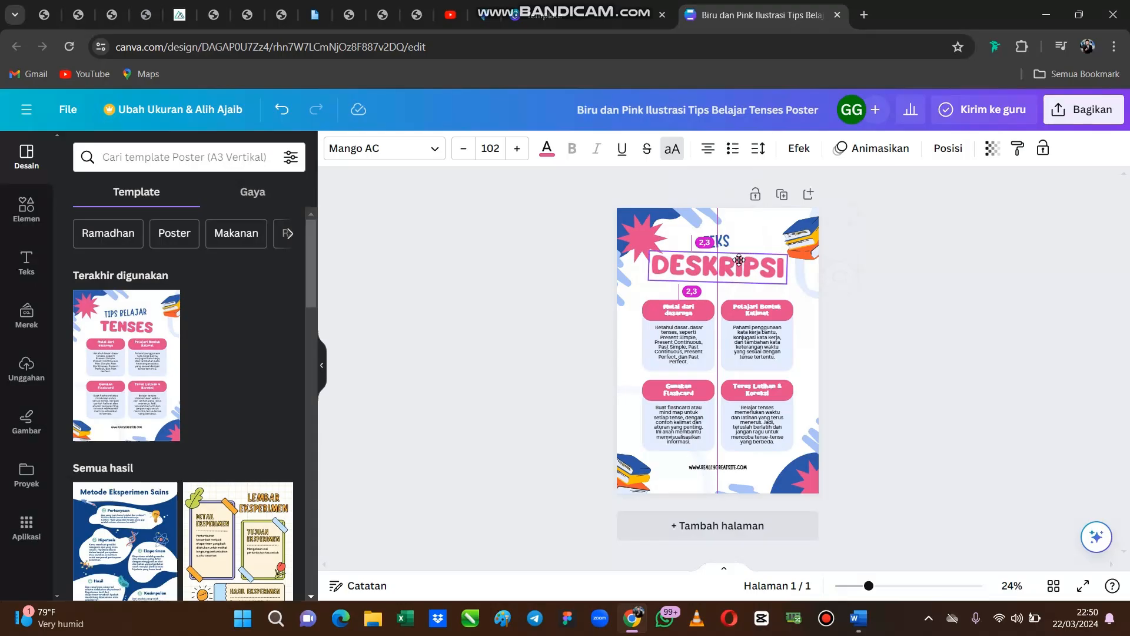
left_click(881, 286)
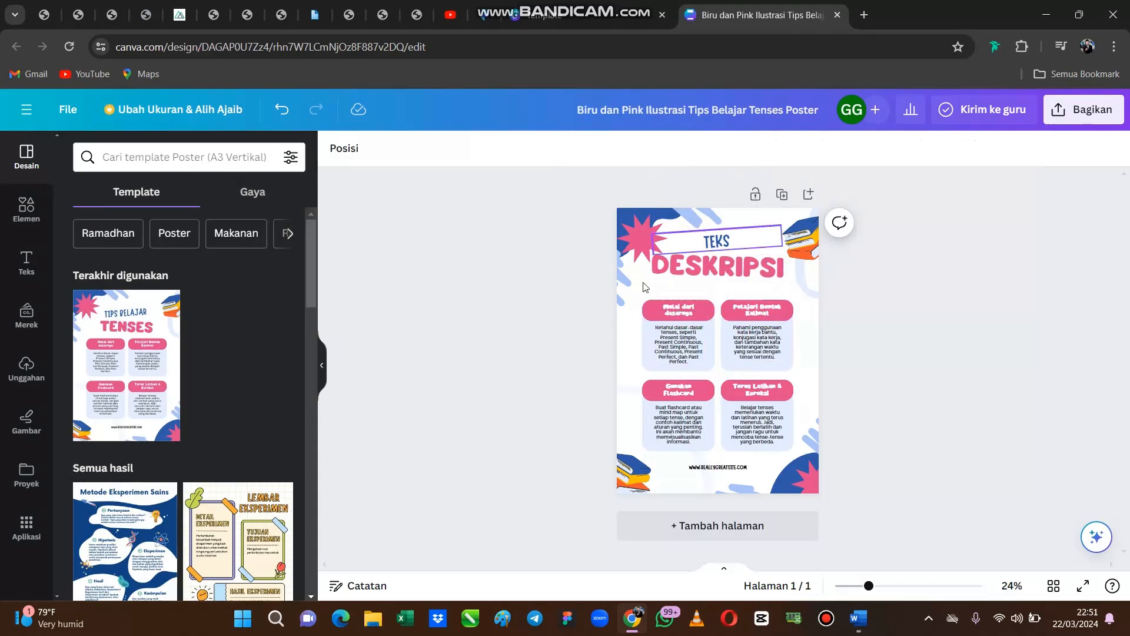
left_click(852, 333)
left_click(654, 294)
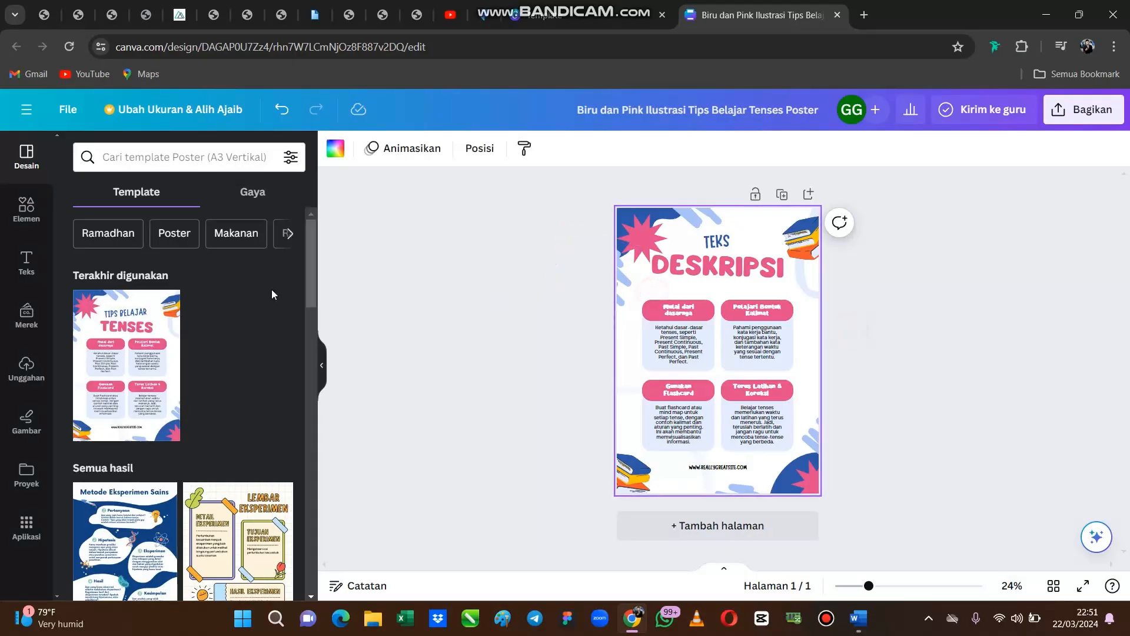
Browse the design elements, including stickers, photos, charts, tables, frames, grids and collections, without placing any on the poster
left_click(29, 227)
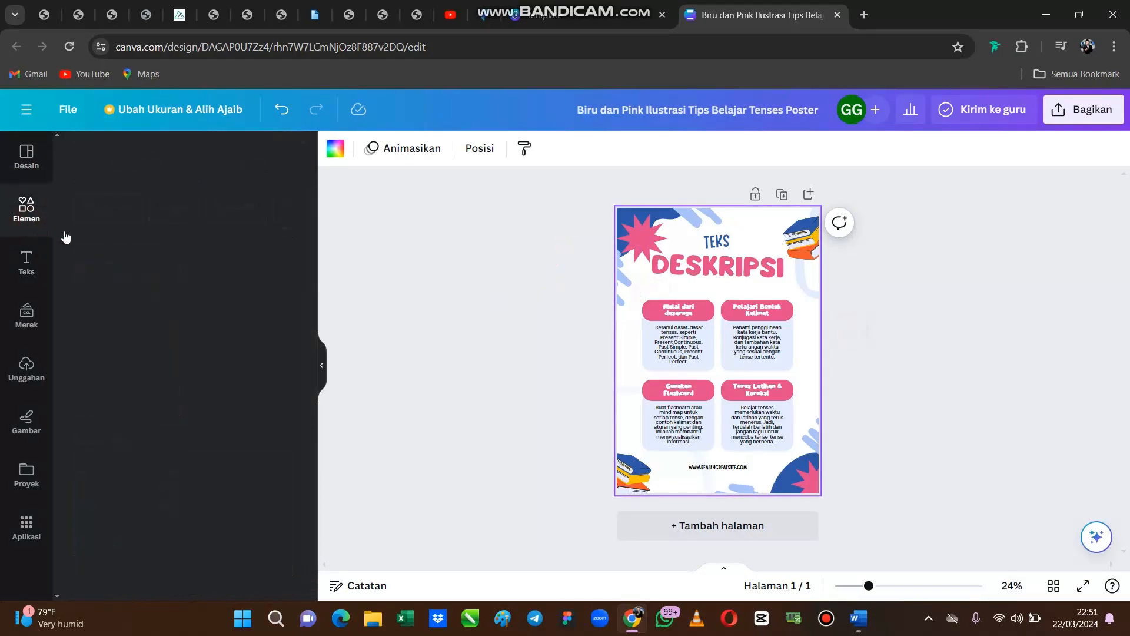
scroll(154, 370, "down", 10)
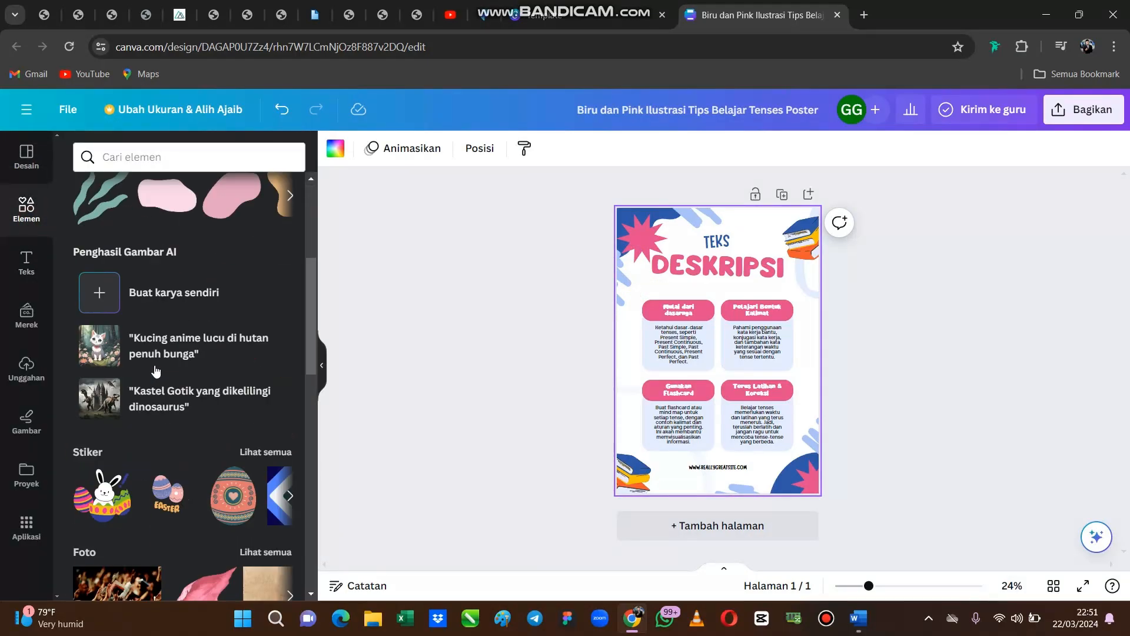
scroll(158, 370, "down", 10)
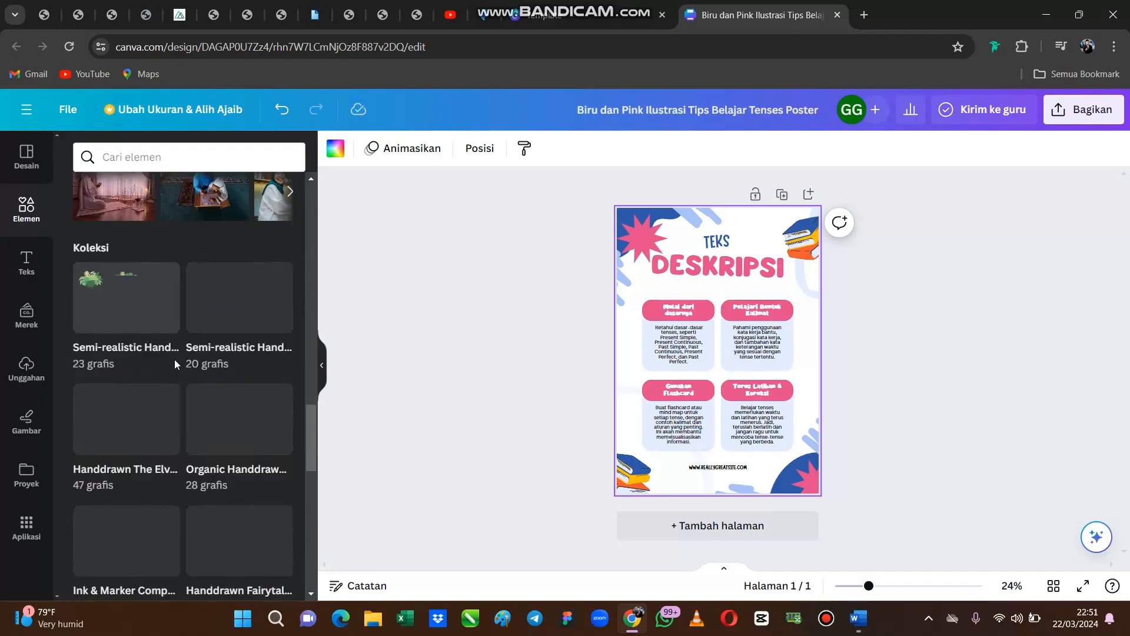
scroll(174, 362, "down", 5)
scroll(175, 361, "down", 10)
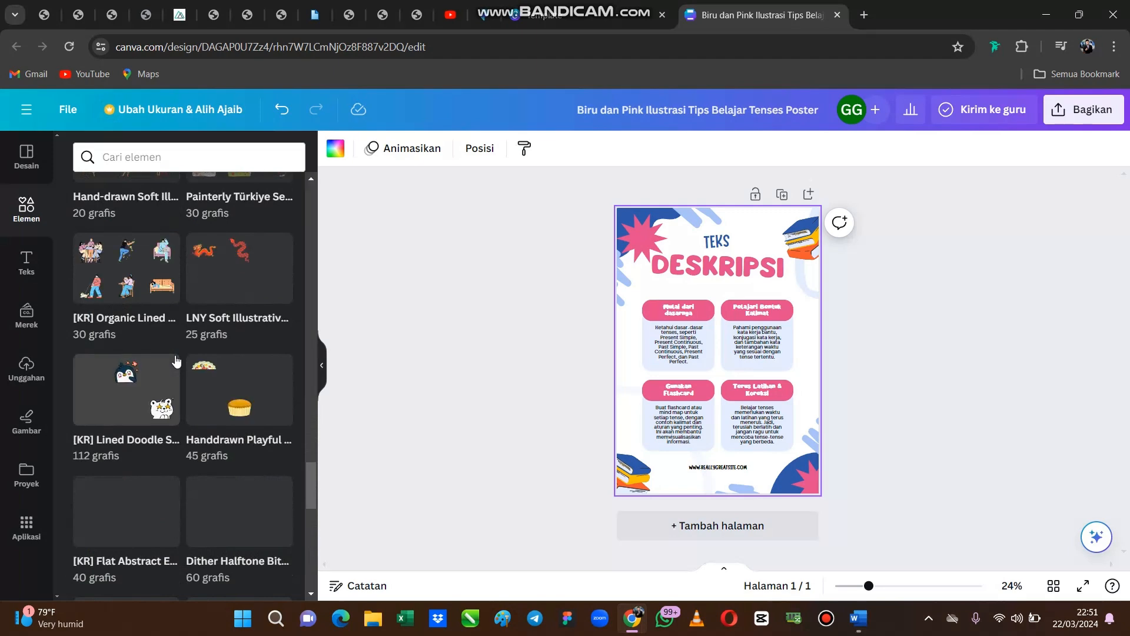
scroll(163, 244, "up", 10)
scroll(162, 244, "up", 10)
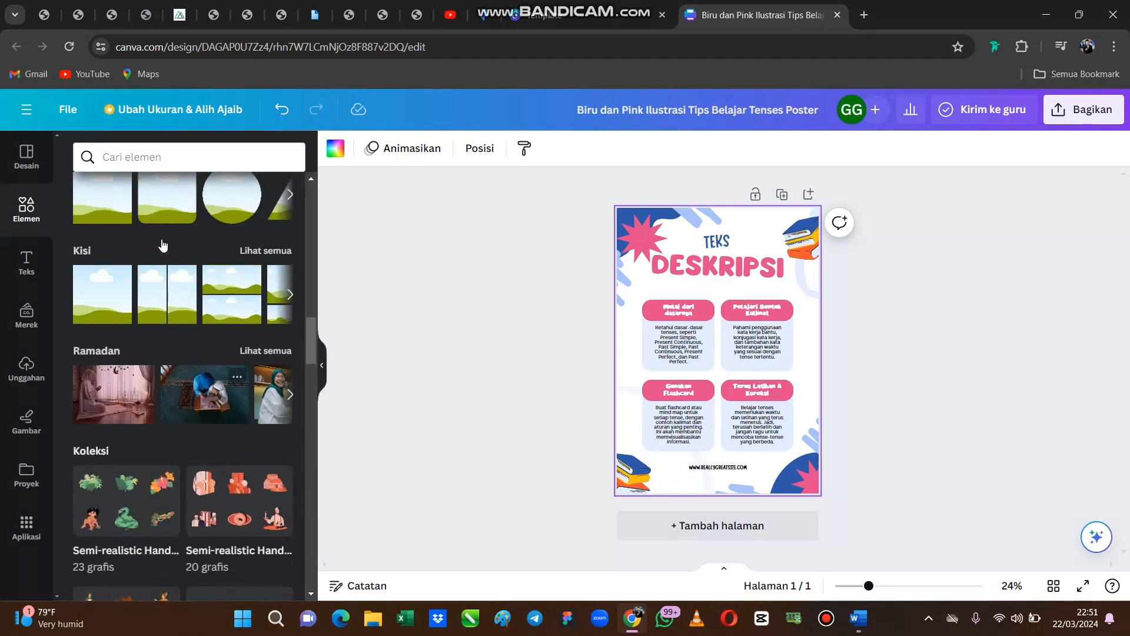
left_click(291, 365)
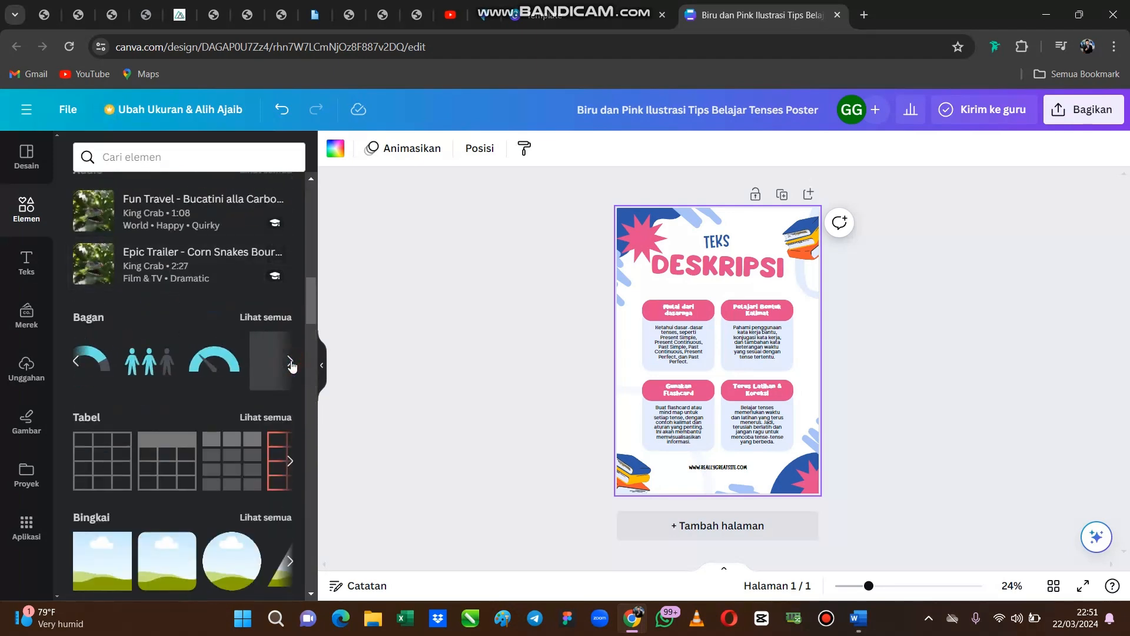
left_click(291, 365)
left_click(291, 364)
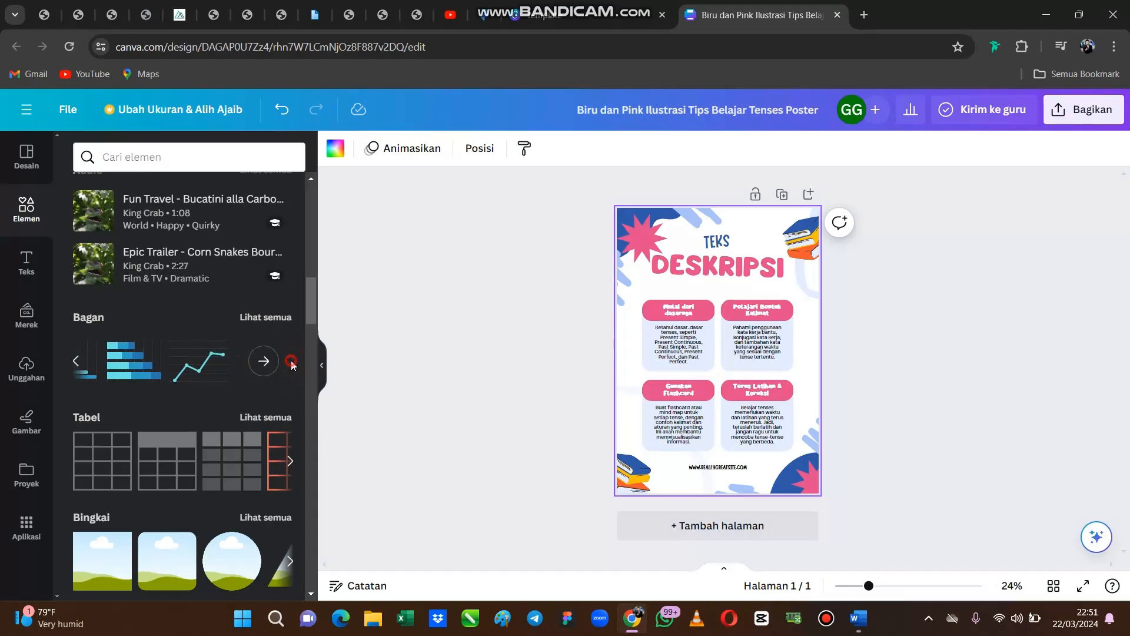
left_click(867, 301)
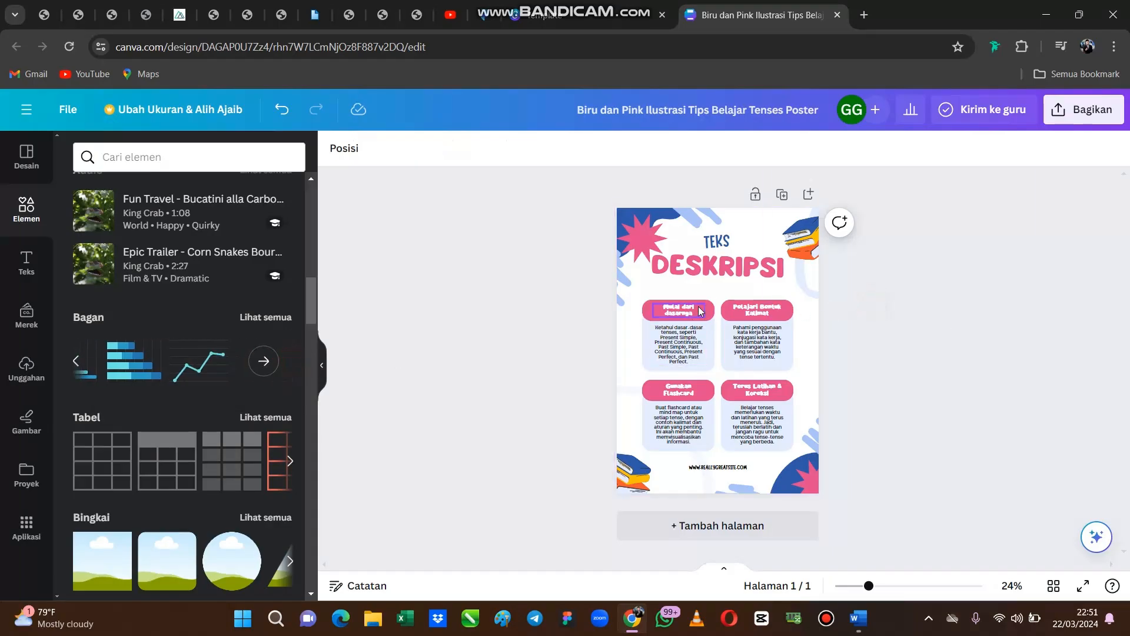
Stretch the first pink heading shape into a wide bar under DESKRIPSI and lower the second pink heading shape onto its text card
left_click_drag(707, 309, 798, 300)
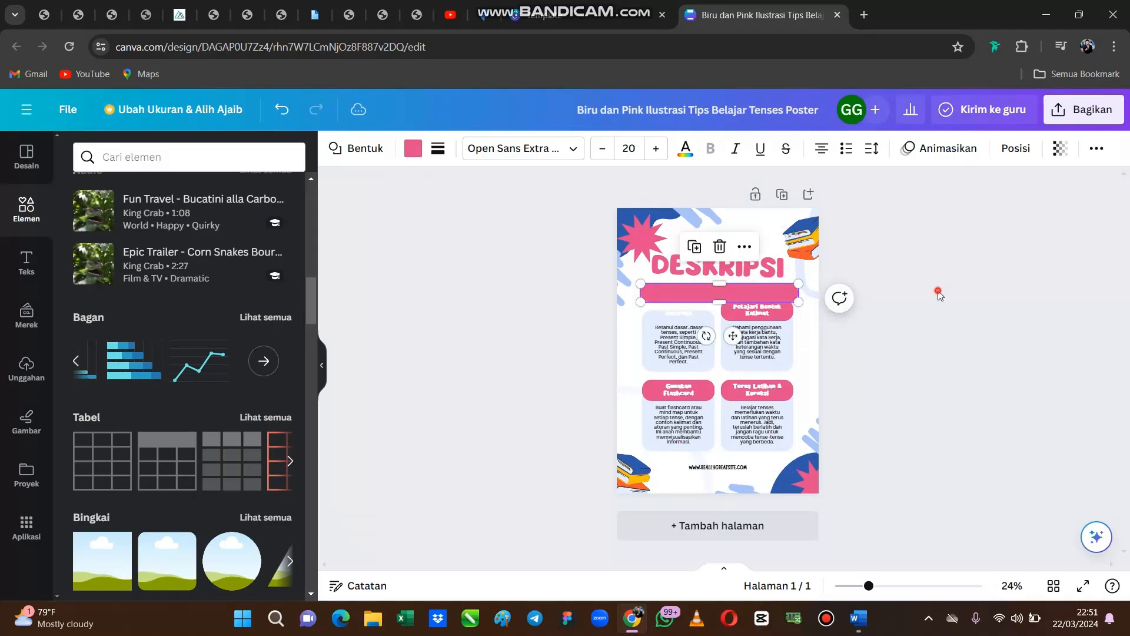
left_click(939, 293)
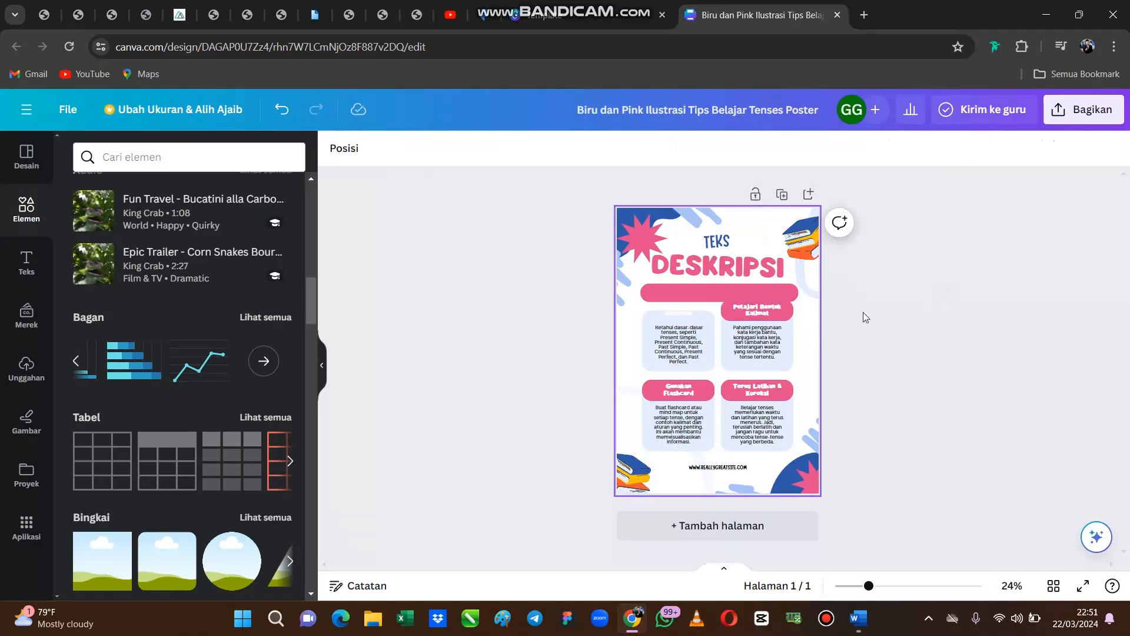
left_click_drag(728, 313, 728, 329)
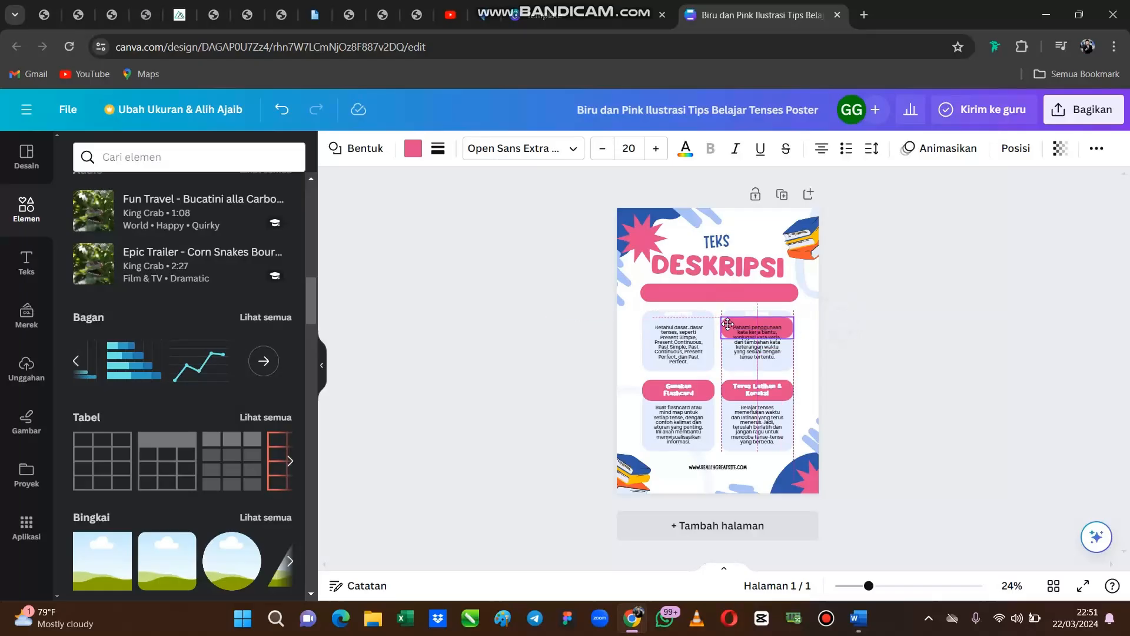
Switch to the Word document Bahan Tugas ICT and copy the definition paragraph under the Teks Deskripsi heading
left_click(693, 294)
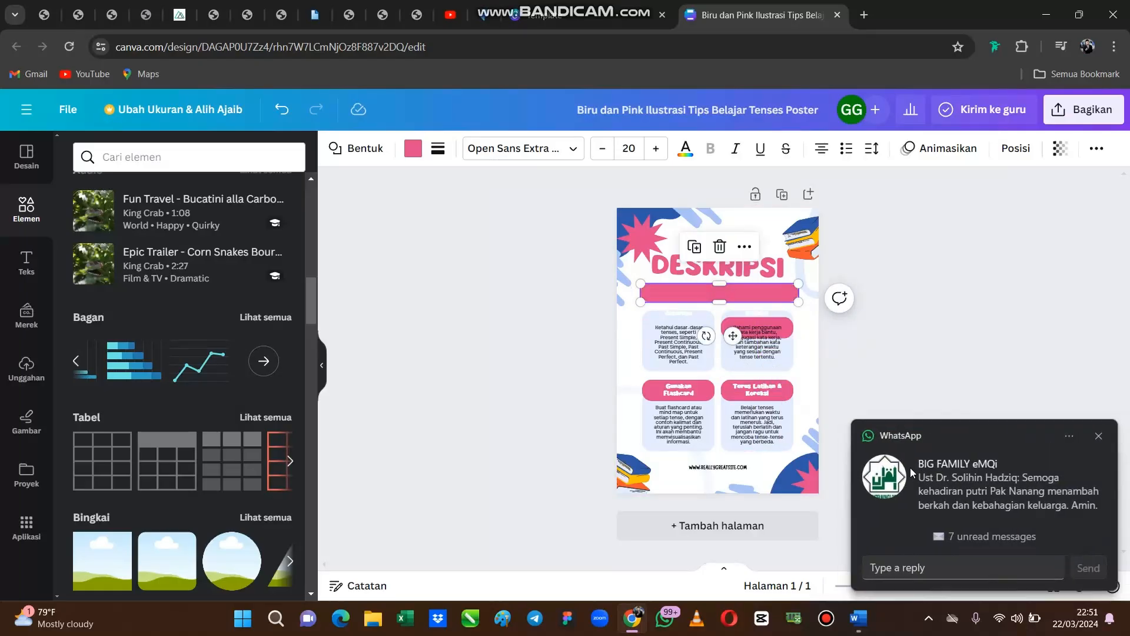
left_click(1099, 436)
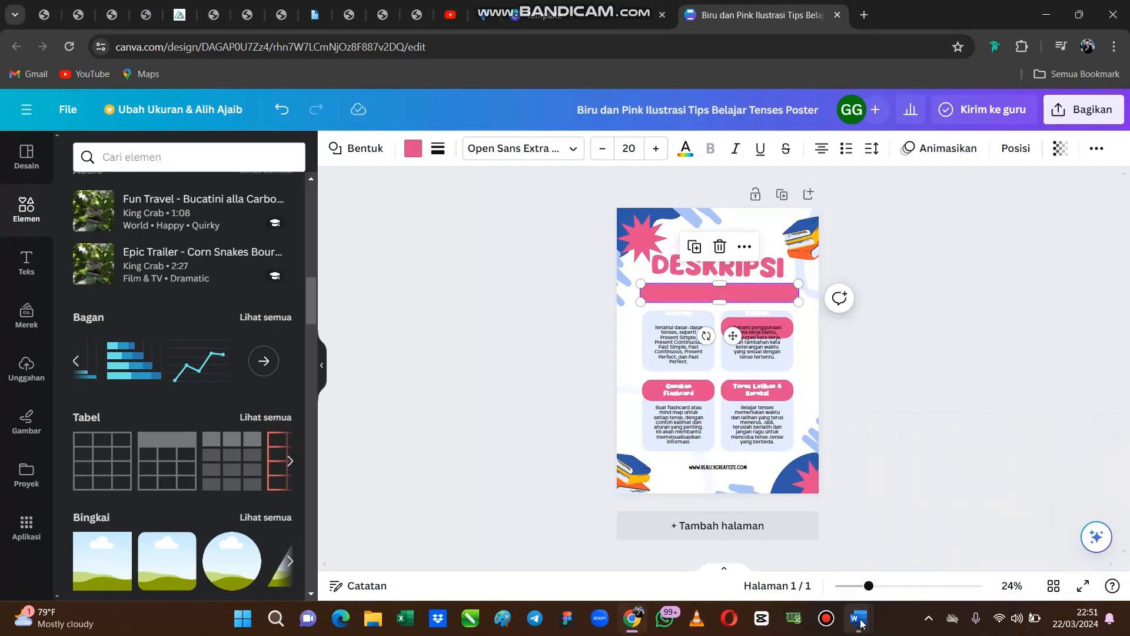
mouse_move(860, 621)
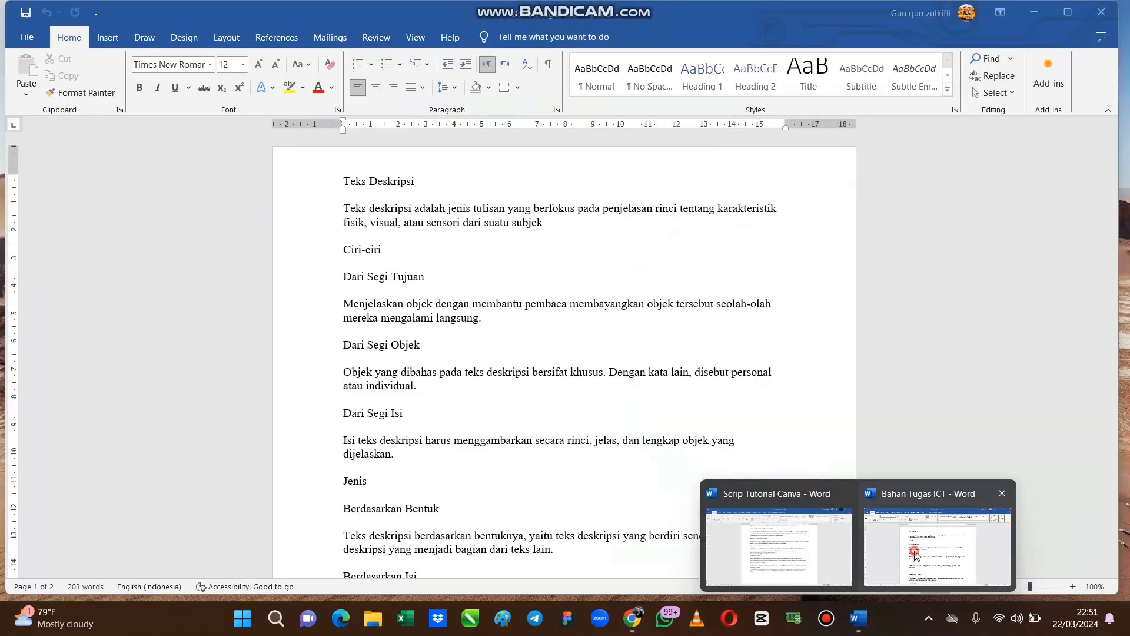
left_click(916, 553)
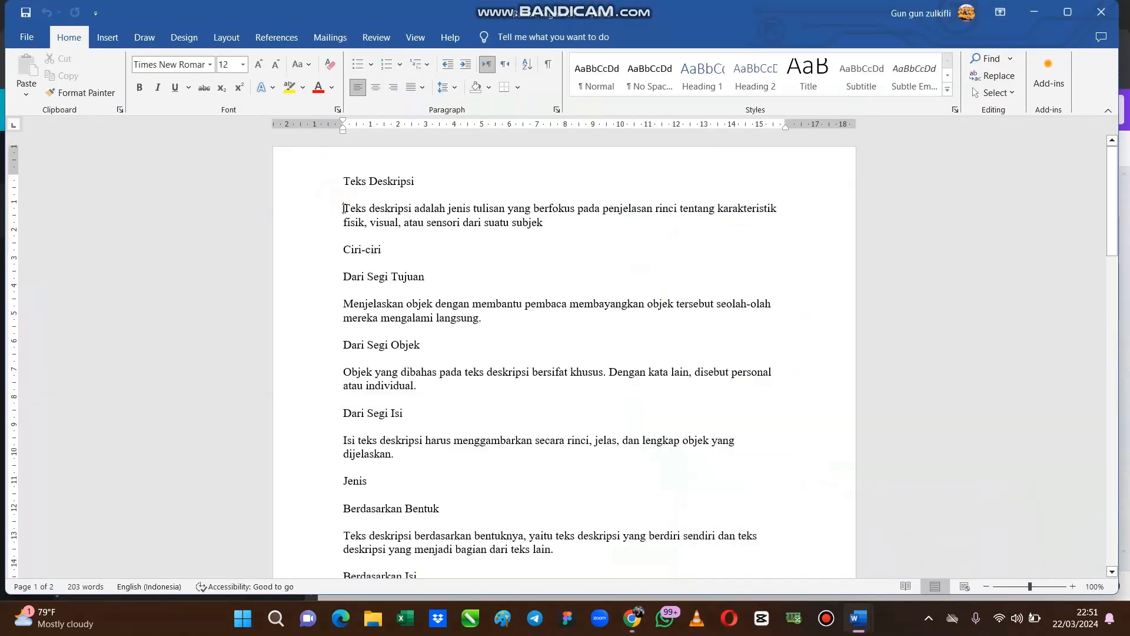
left_click_drag(344, 208, 312, 207)
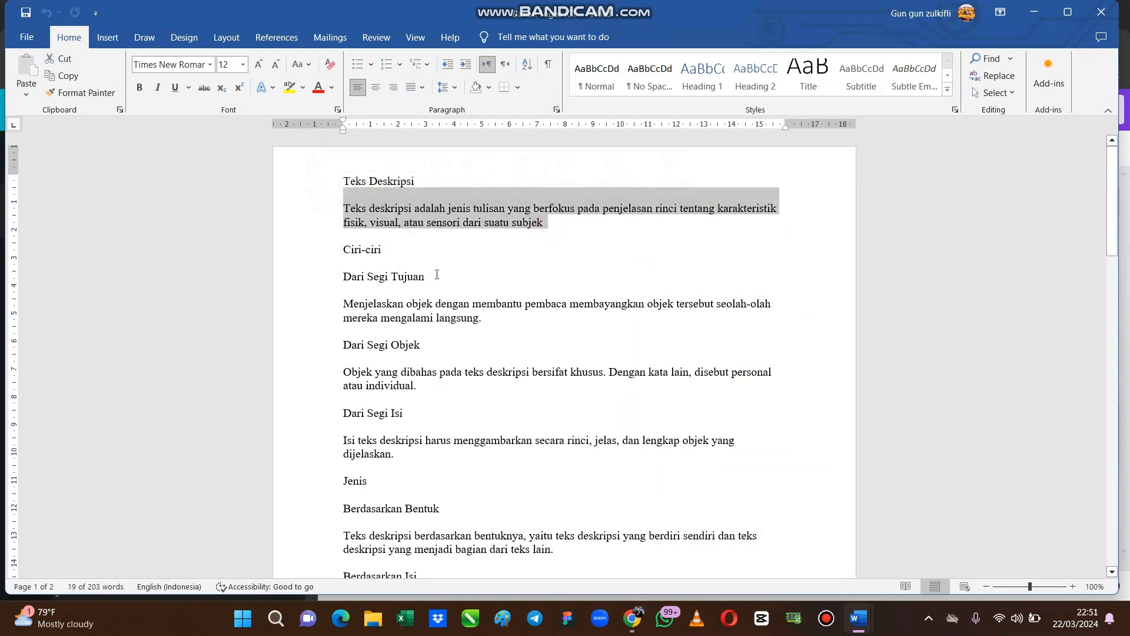
key("ctrl+c")
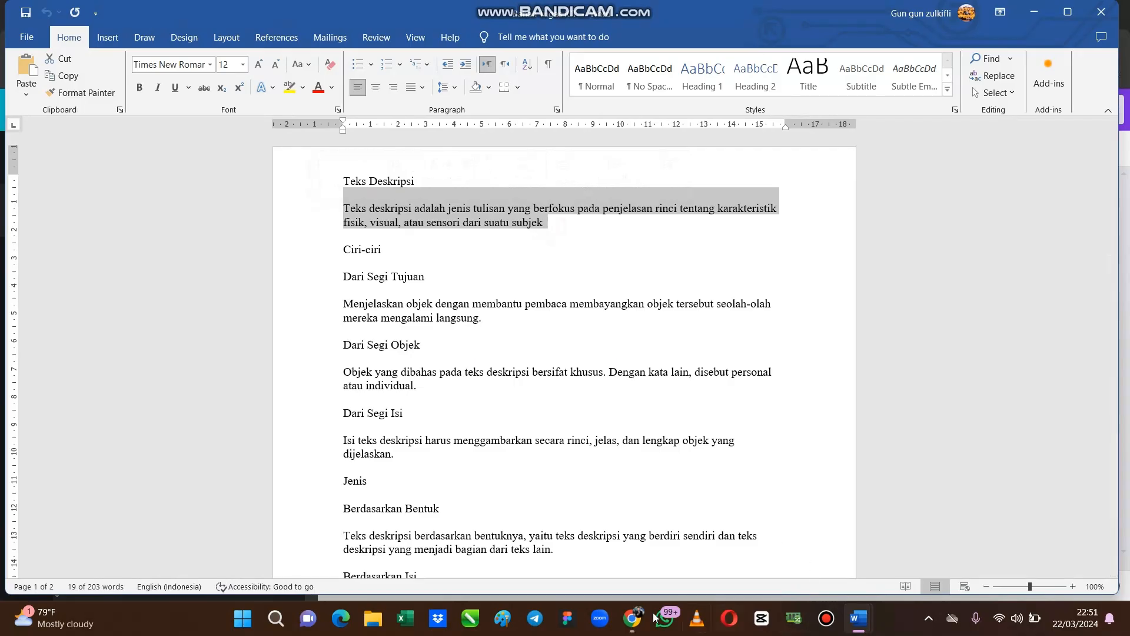
Switch back to Canva and paste the copied definition of teks deskripsi into the wide pink bar below the title
key("alt+Tab")
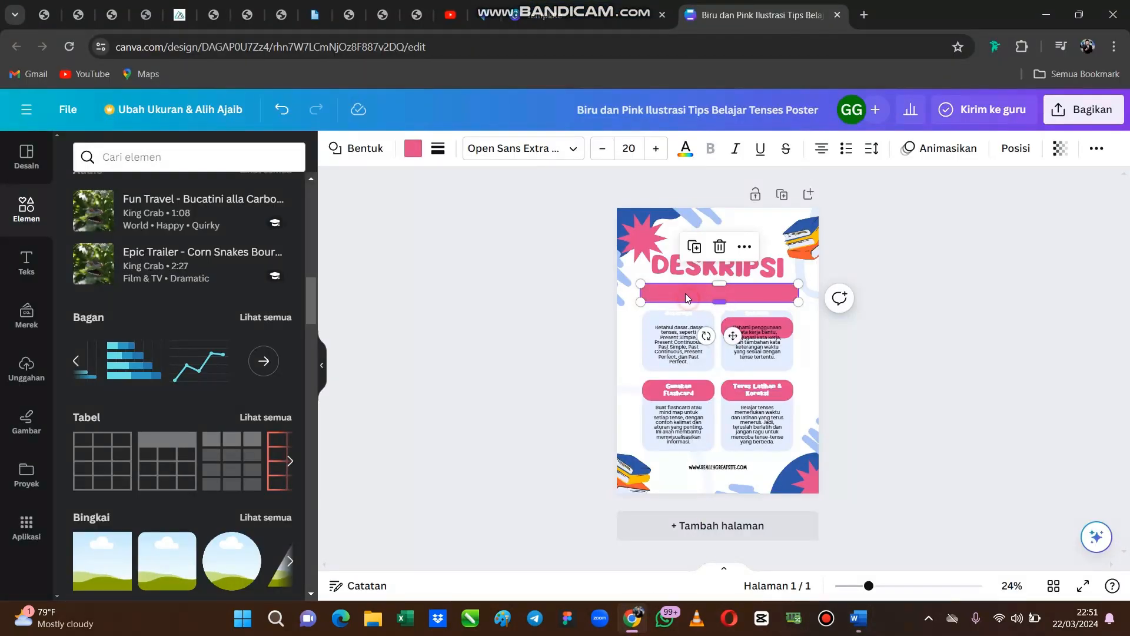
double_click(685, 292)
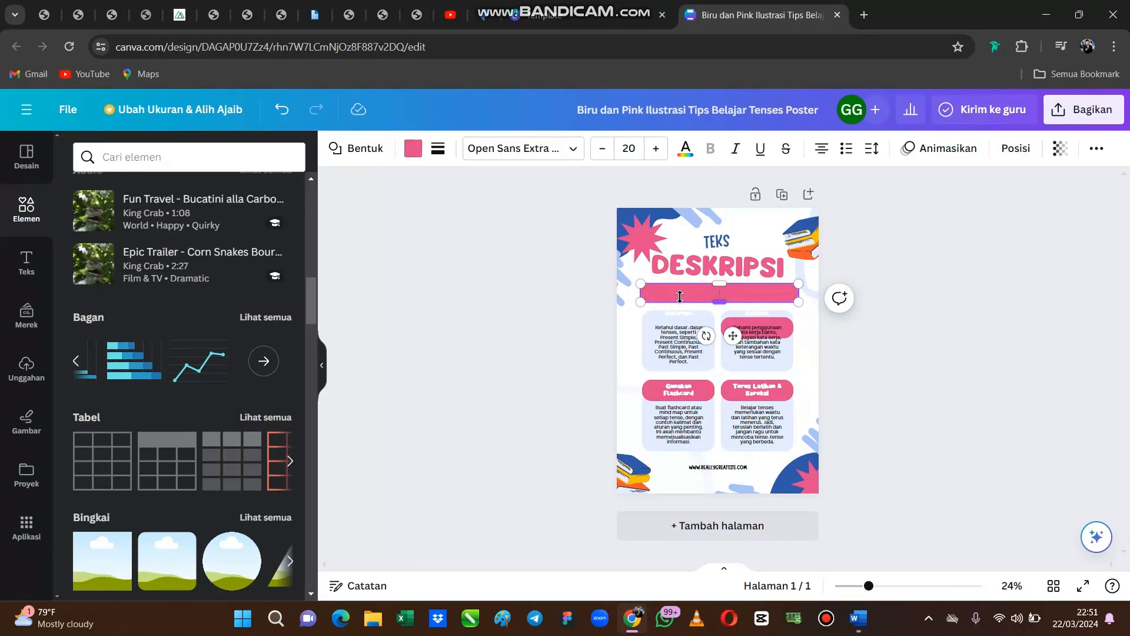
key("ctrl+v")
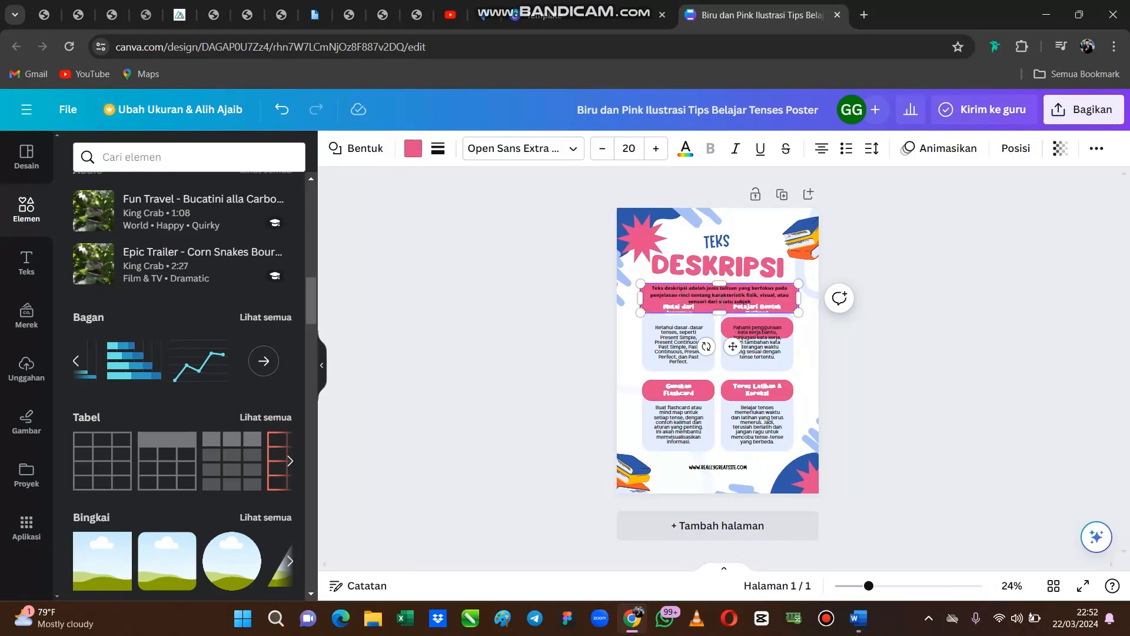
left_click(905, 337)
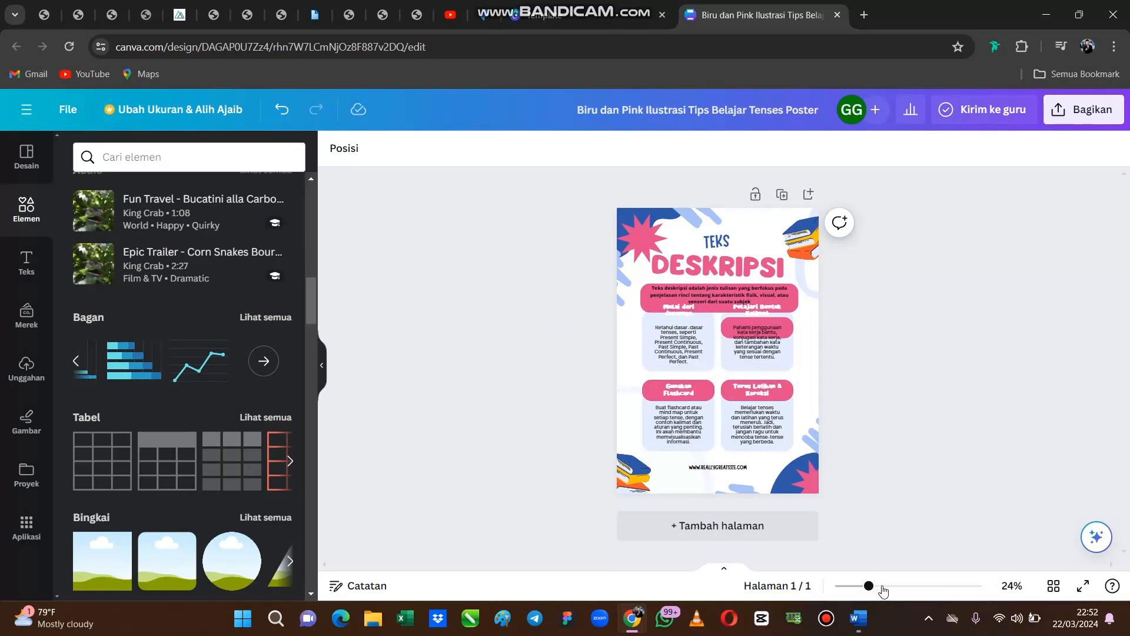
Move the pink bar with the teks deskripsi definition slightly up, closer to the DESKRIPSI title
left_click_drag(883, 590, 917, 588)
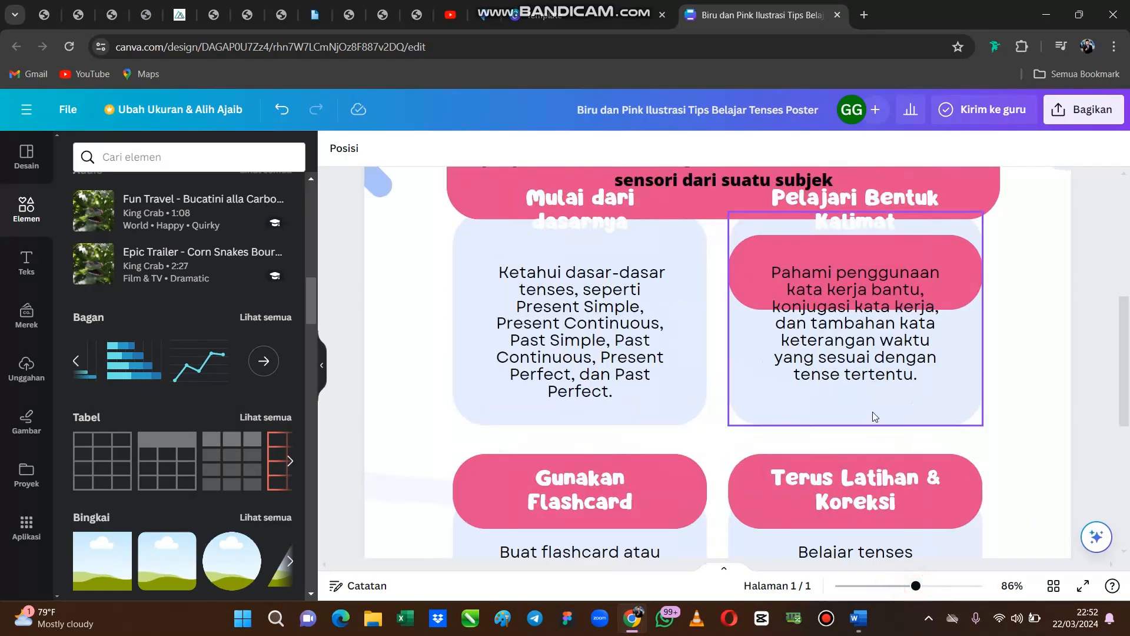
left_click_drag(1125, 389, 1125, 336)
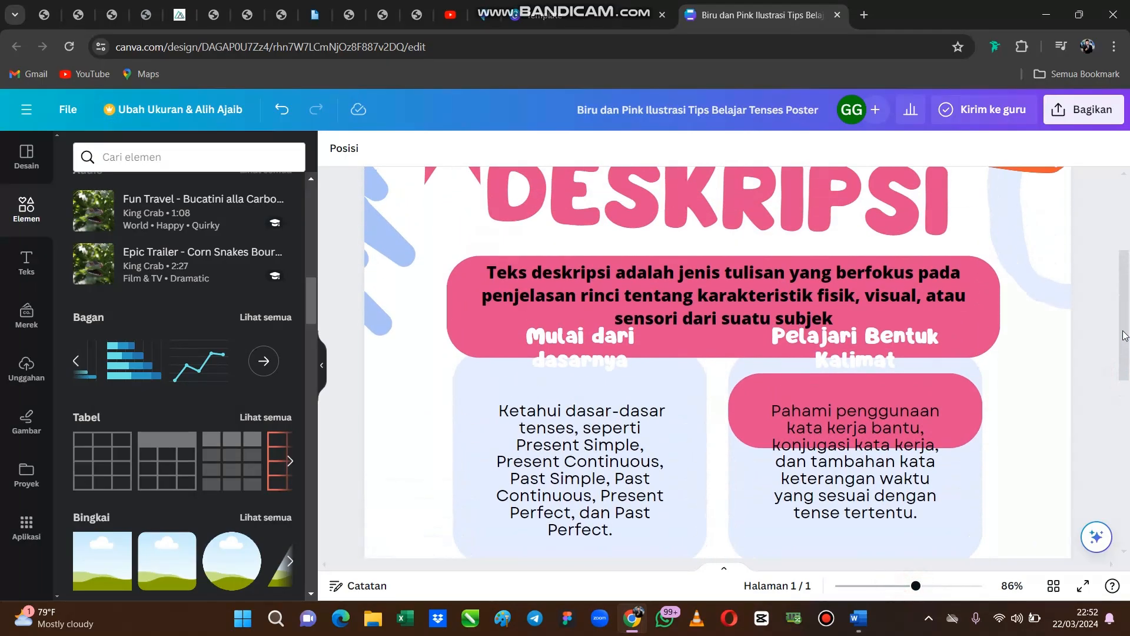
left_click(748, 328)
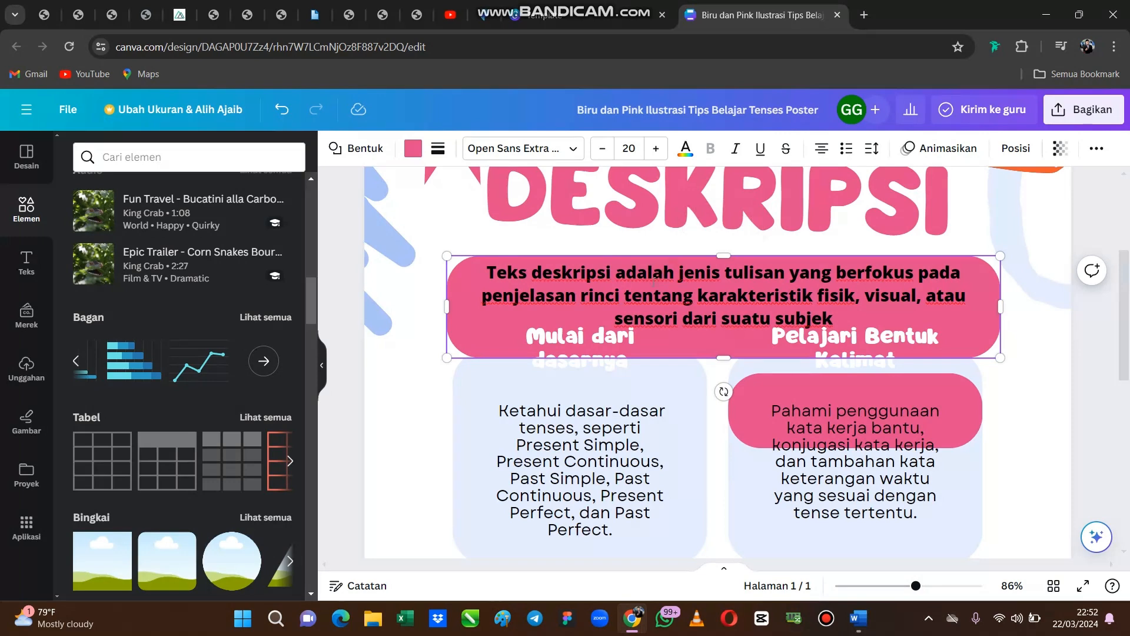
left_click(702, 273)
left_click_drag(464, 328, 481, 296)
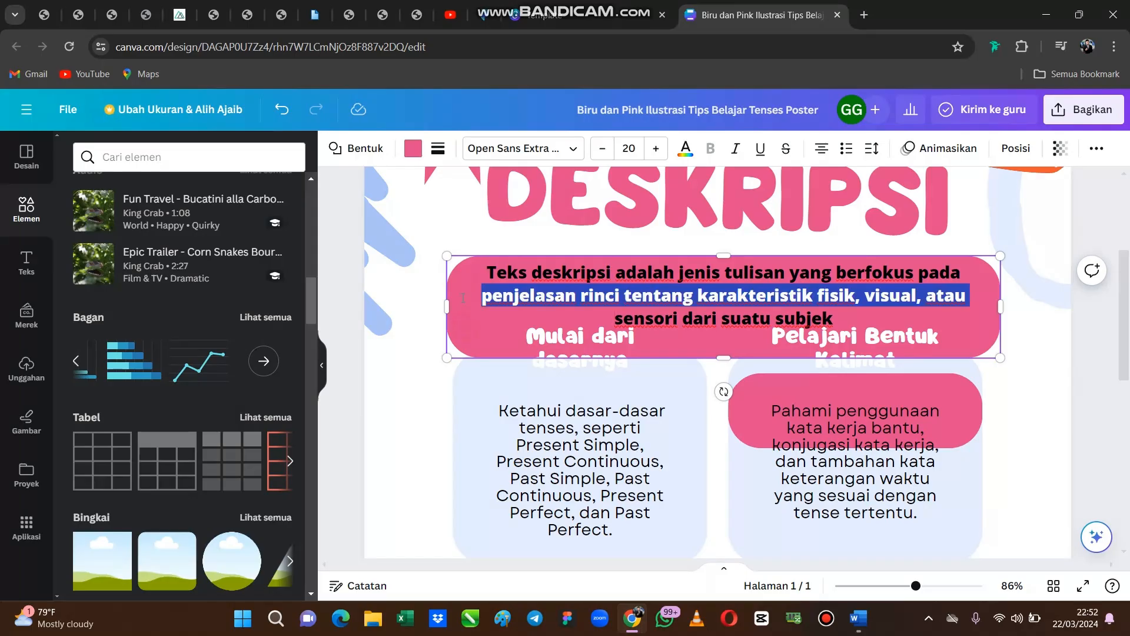
left_click(737, 295)
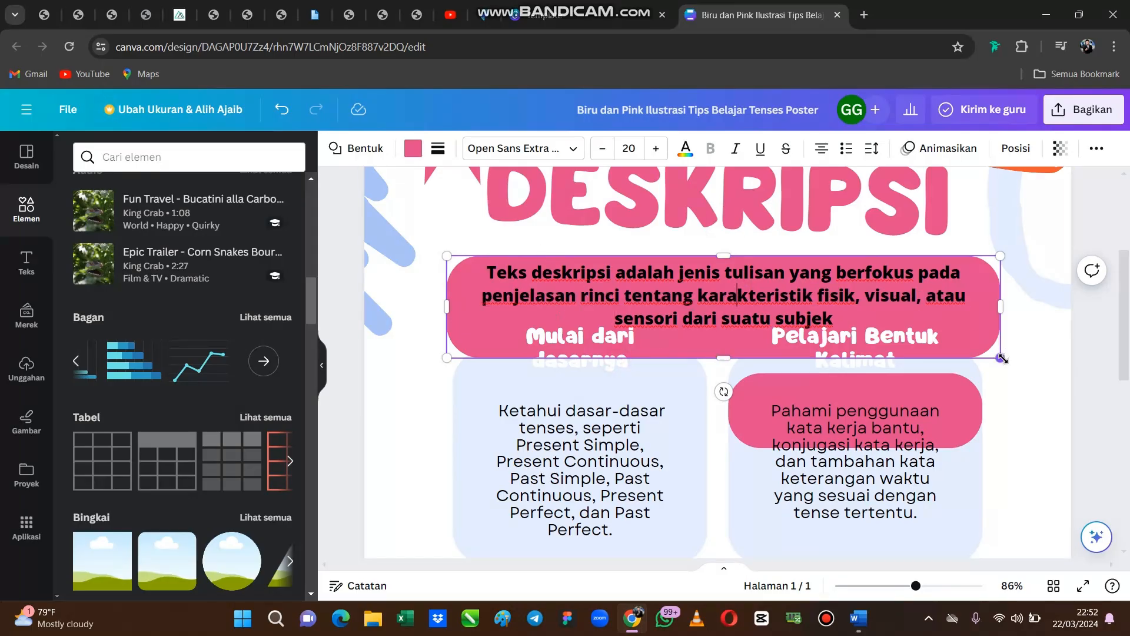
mouse_move(972, 271)
left_mouse_down()
mouse_move(982, 274)
mouse_move(979, 258)
left_mouse_up()
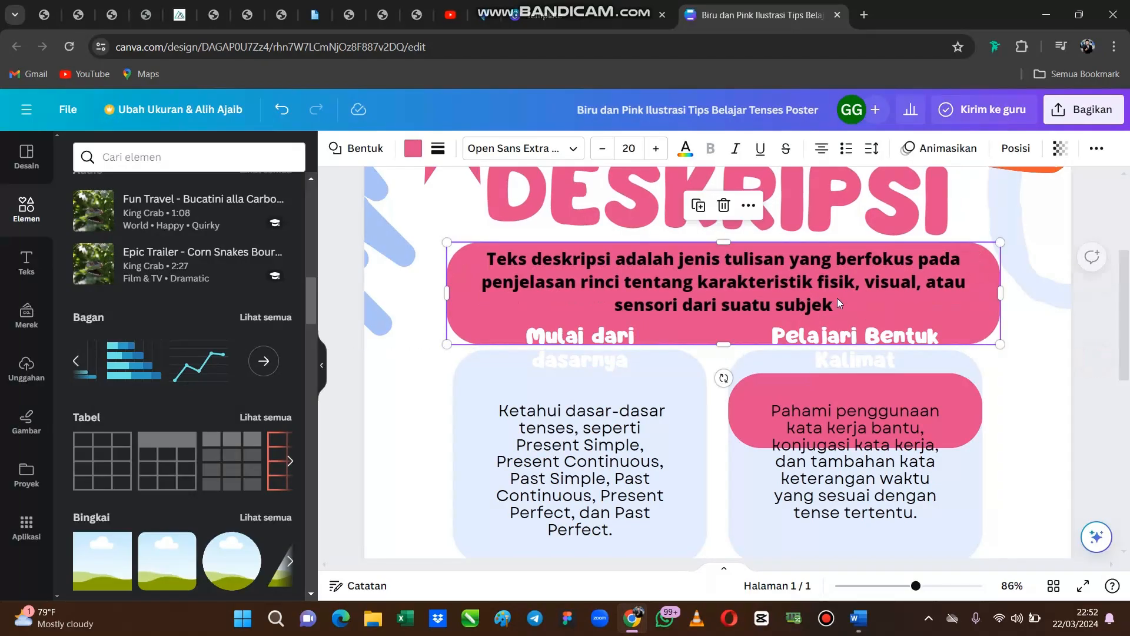
Try a circle and a square as the shape of the definition bar, and undo the shape changes
double_click(814, 305)
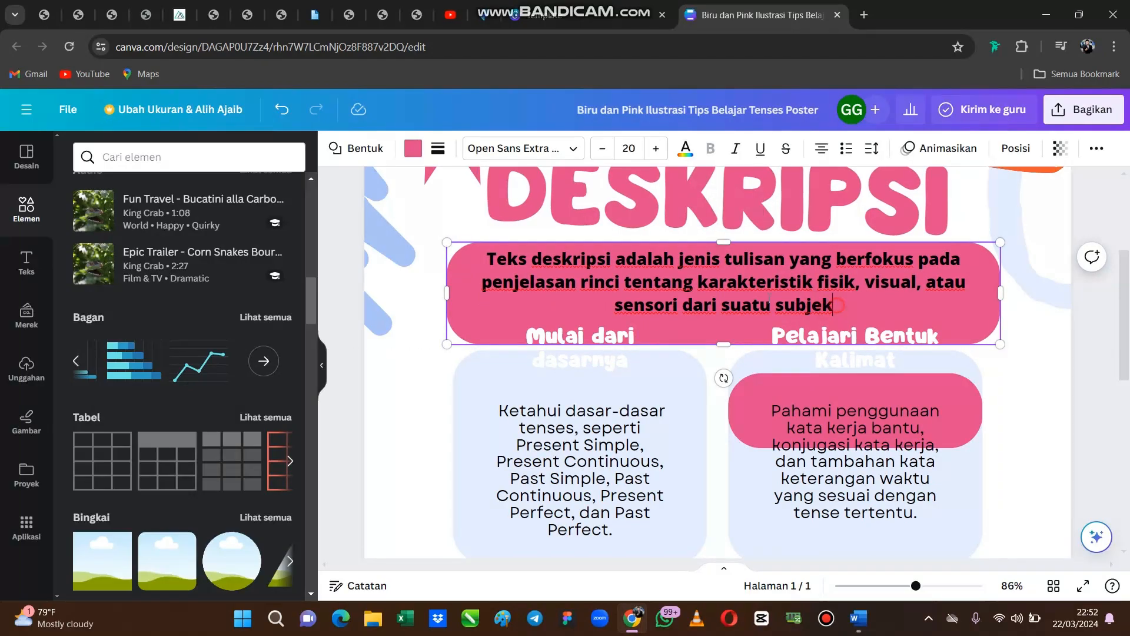
left_click_drag(835, 305, 389, 193)
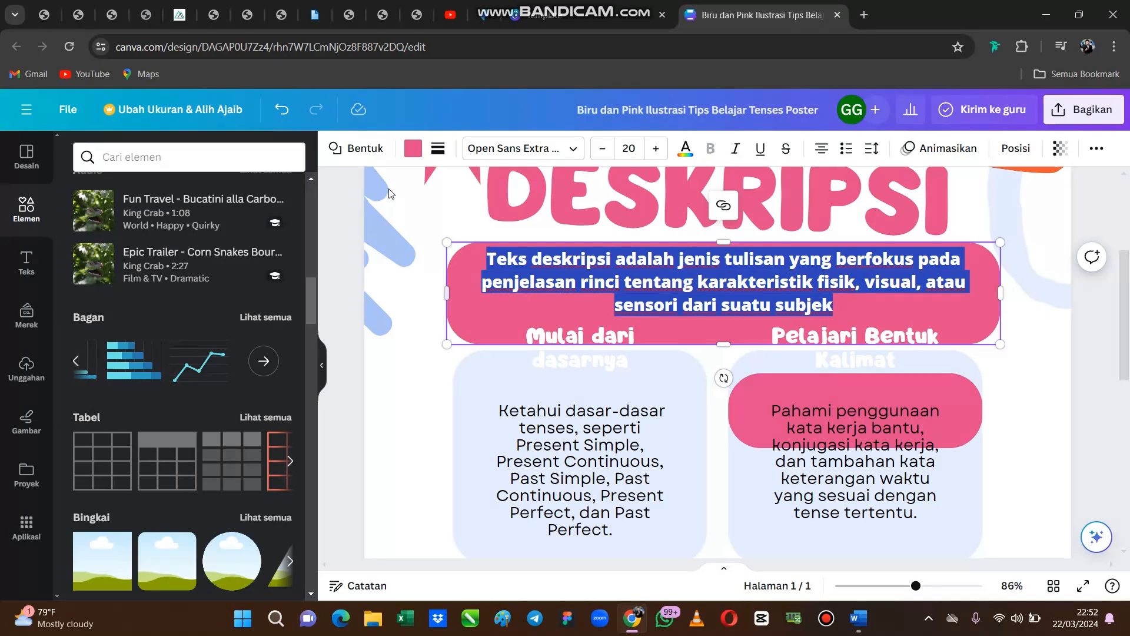
left_click(353, 150)
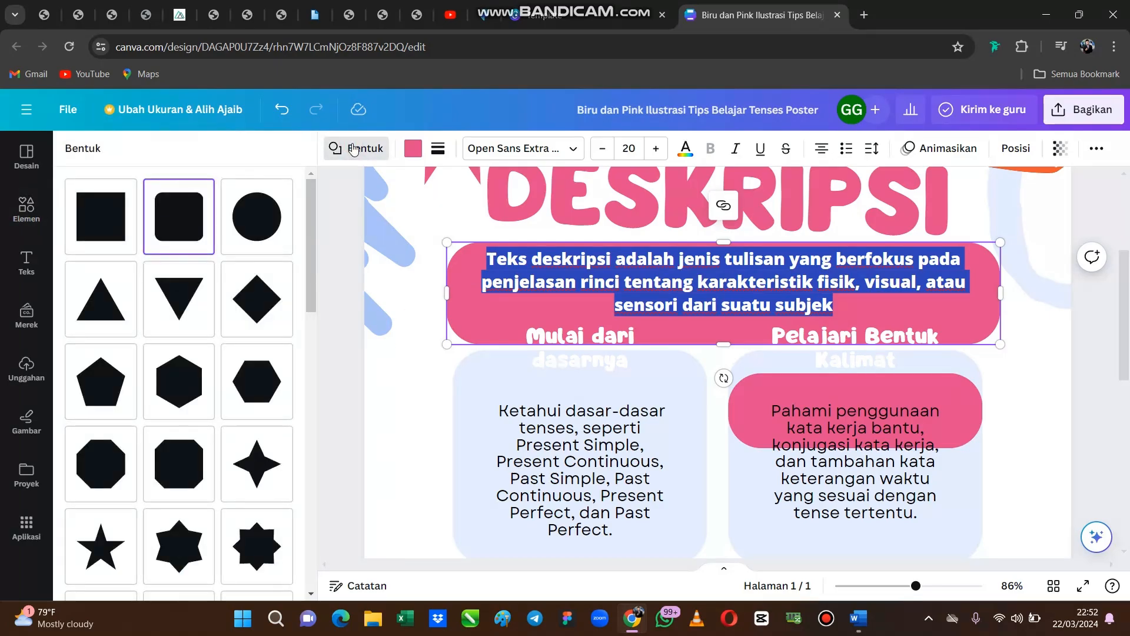
left_click(262, 222)
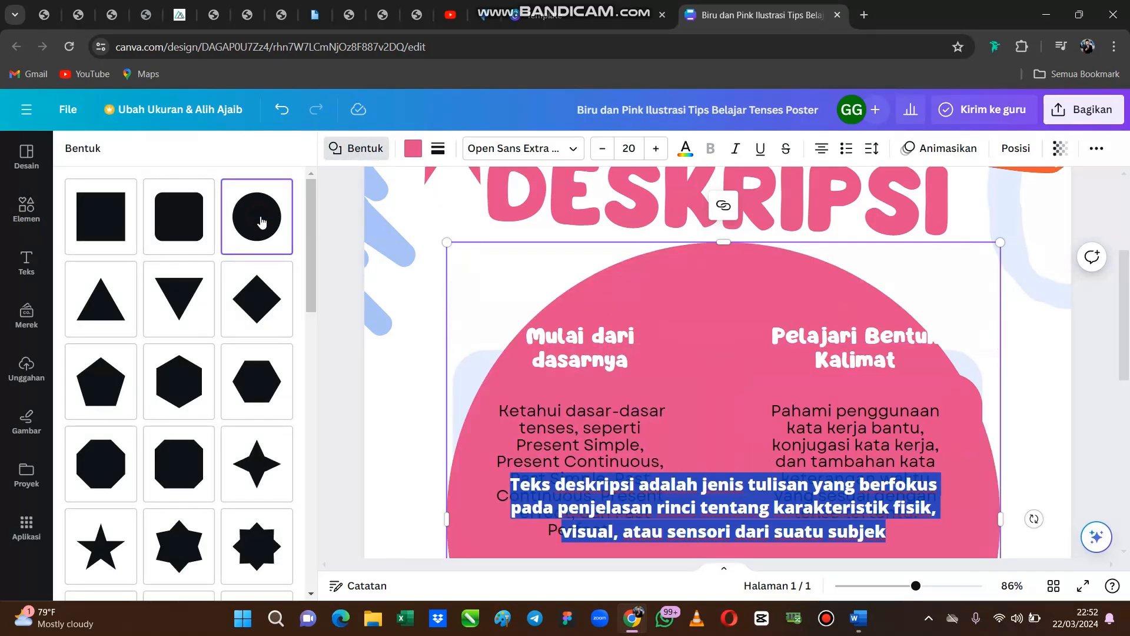
left_click(166, 221)
left_click(112, 219)
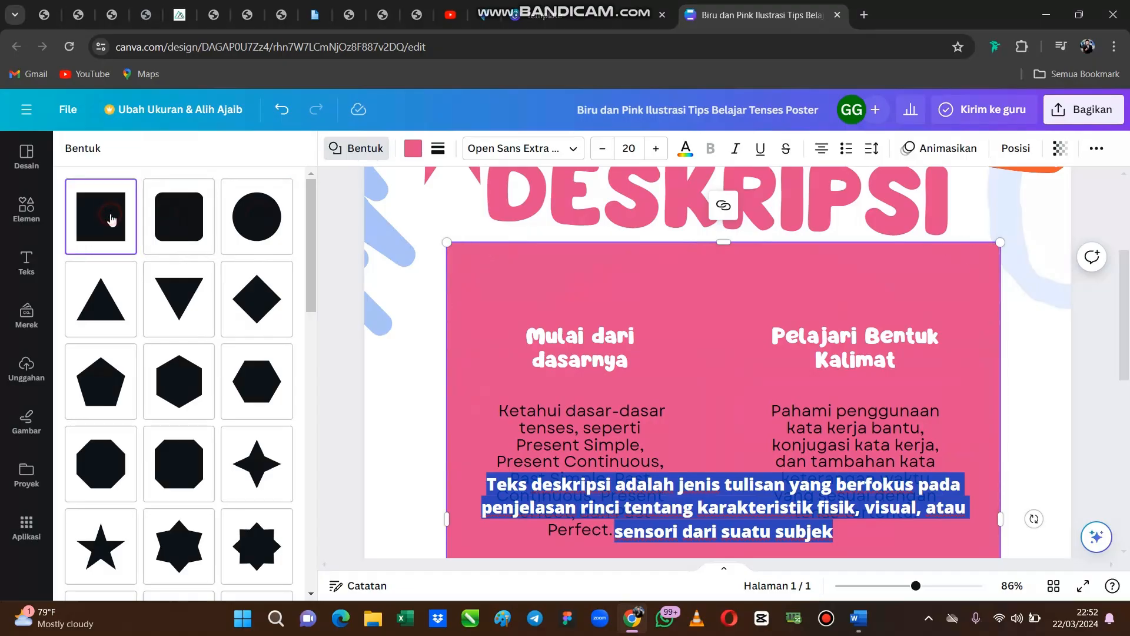
key("ctrl+z")
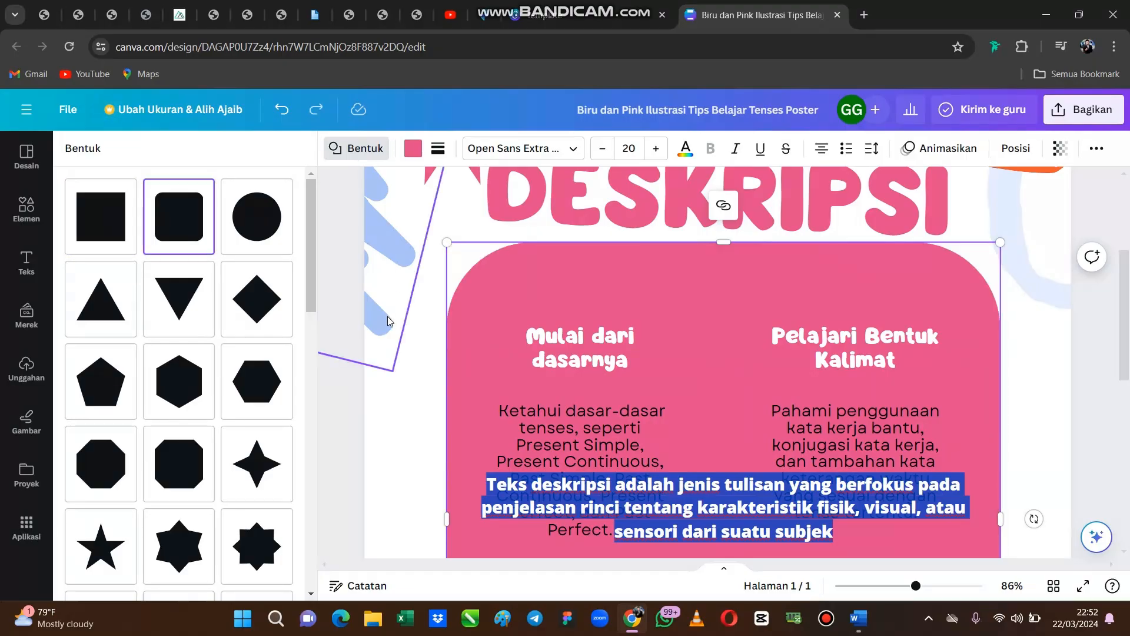
key("ctrl+z")
key("ctrl+y")
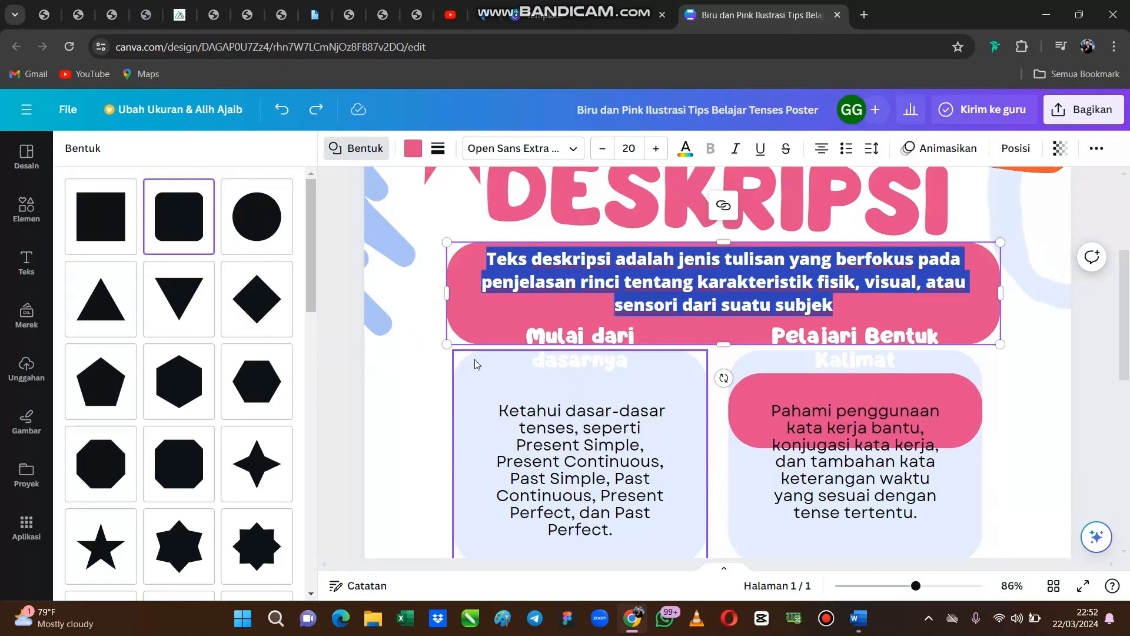
Recolour the definition bar with the light blue from the document colours
left_click(410, 146)
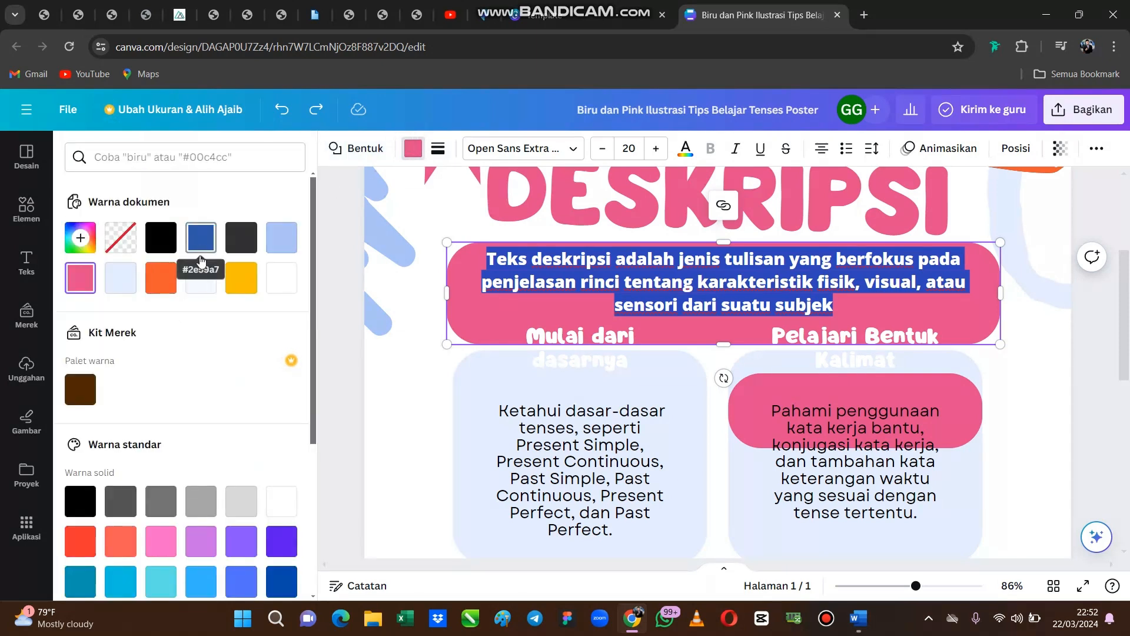
left_click(200, 277)
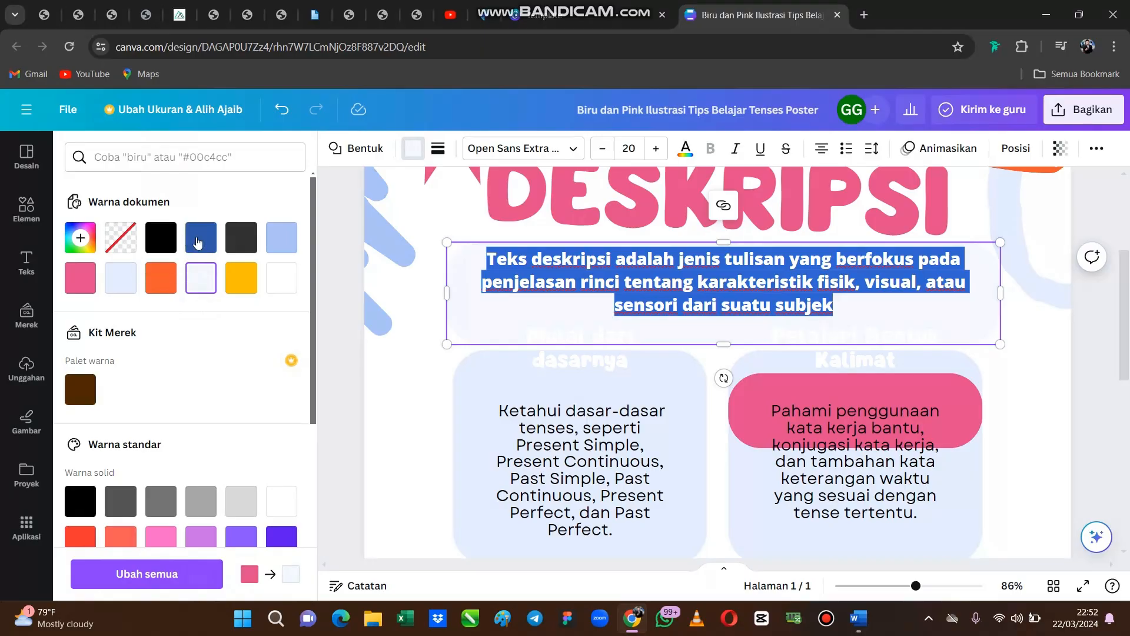
left_click(287, 245)
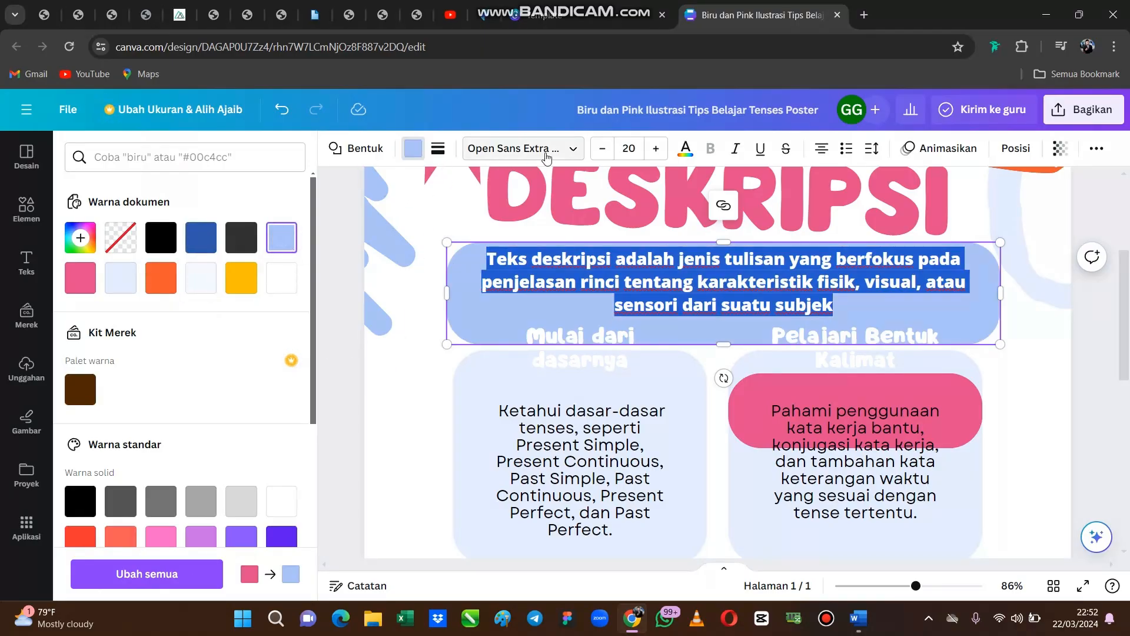
left_click(573, 152)
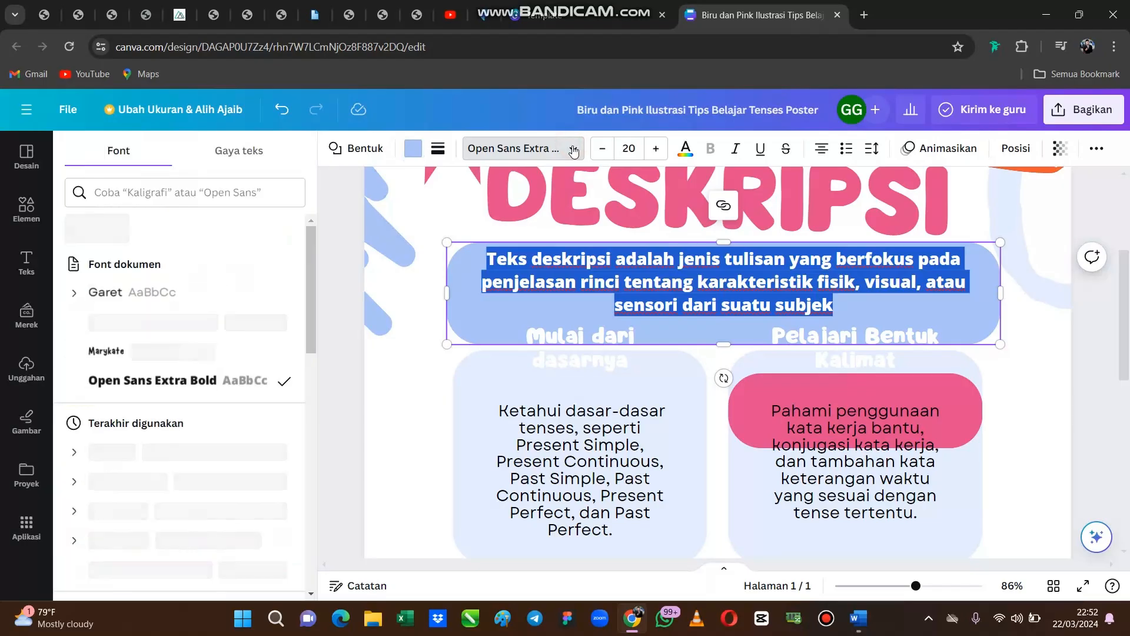
left_click(572, 152)
left_click(572, 152)
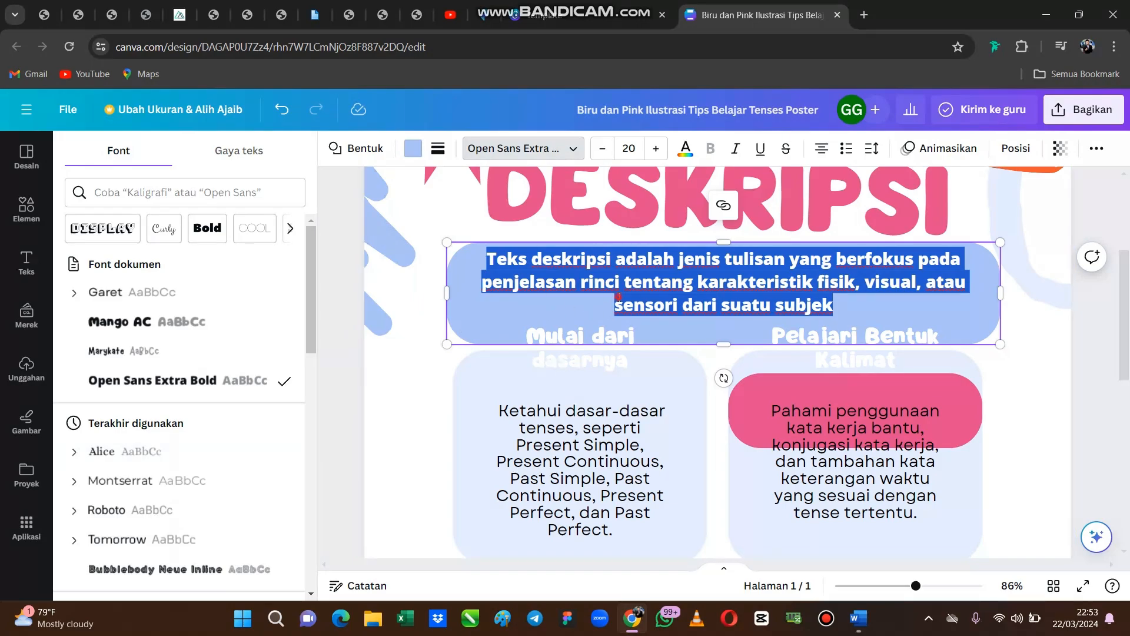
Reduce the font size of the definition text in the light-blue bar to 17
left_click(618, 297)
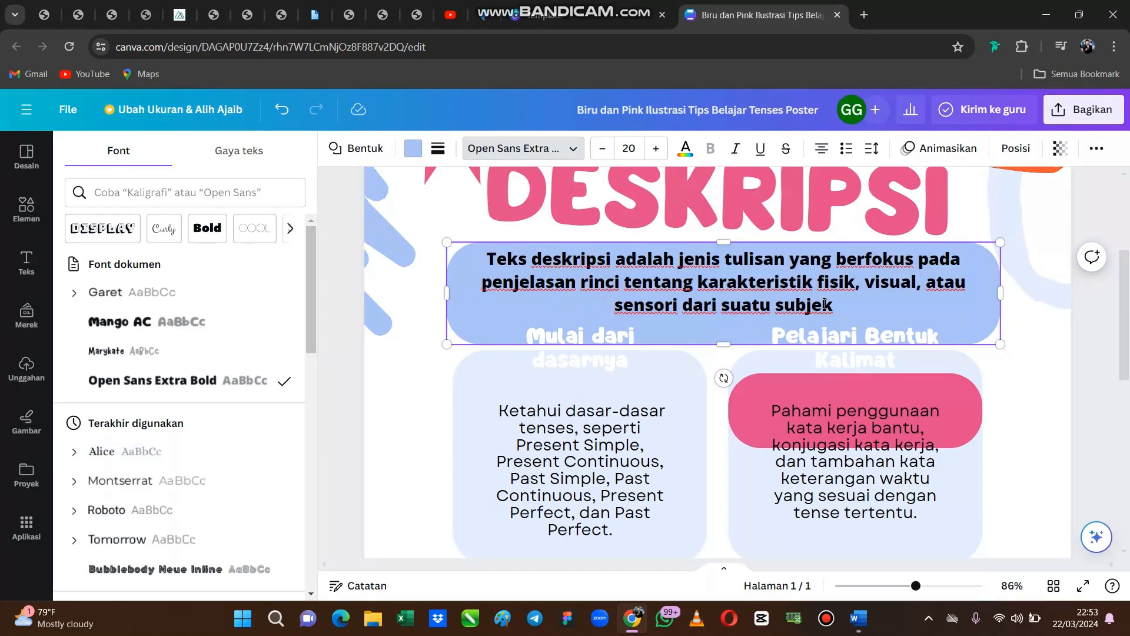
left_click(860, 303)
left_click(602, 152)
left_click(603, 151)
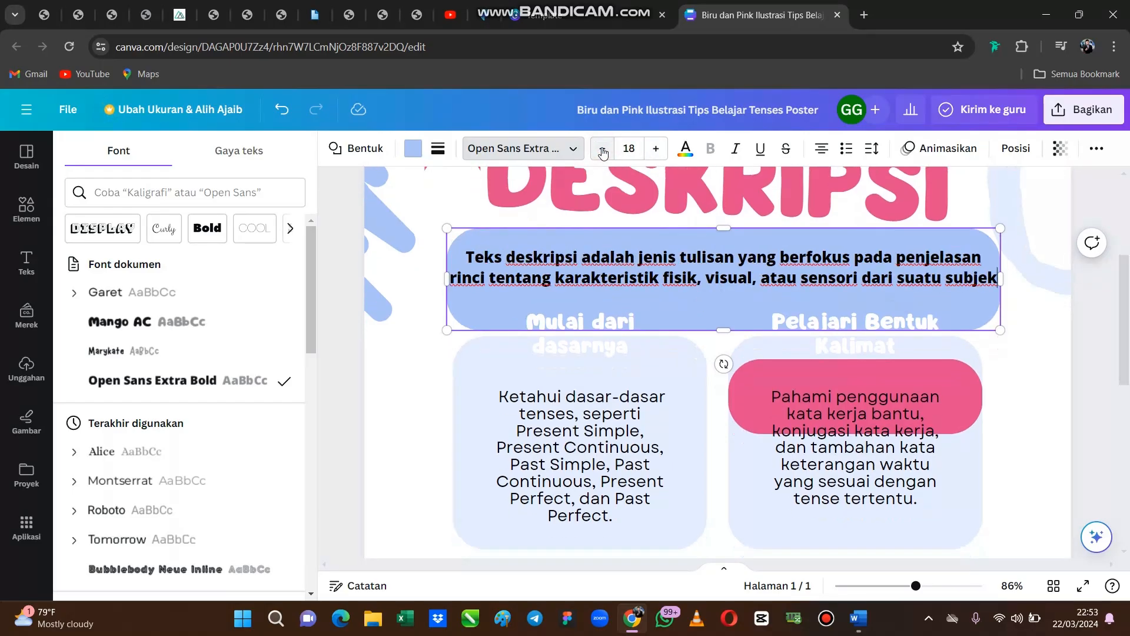
left_click(602, 151)
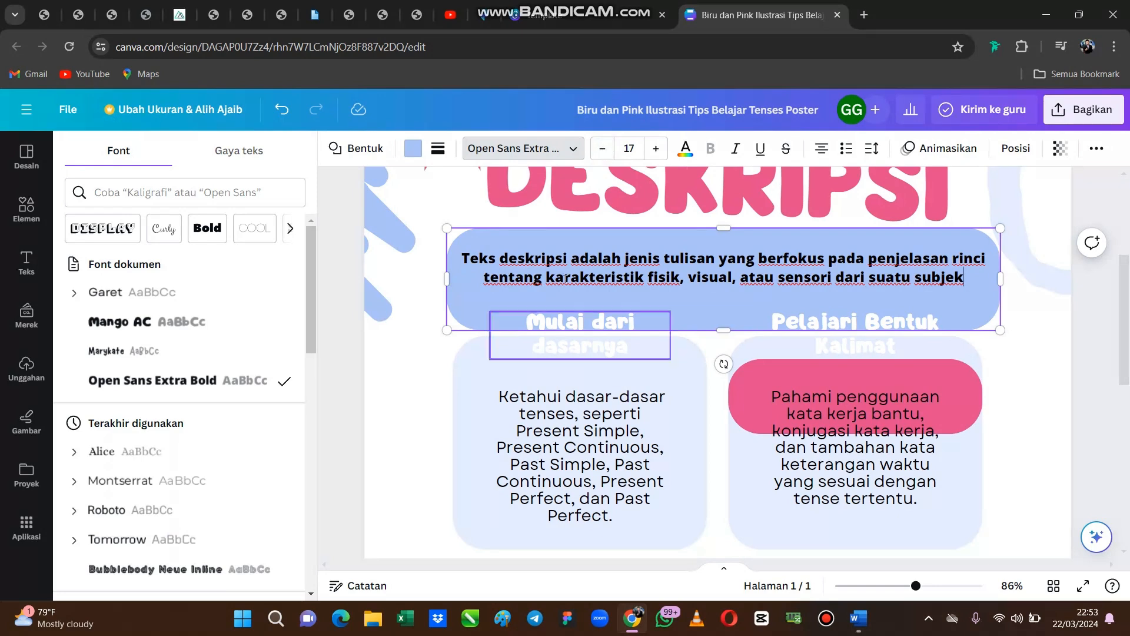
Left-align the whole definition text inside the light-blue bar
left_click_drag(464, 257, 972, 270)
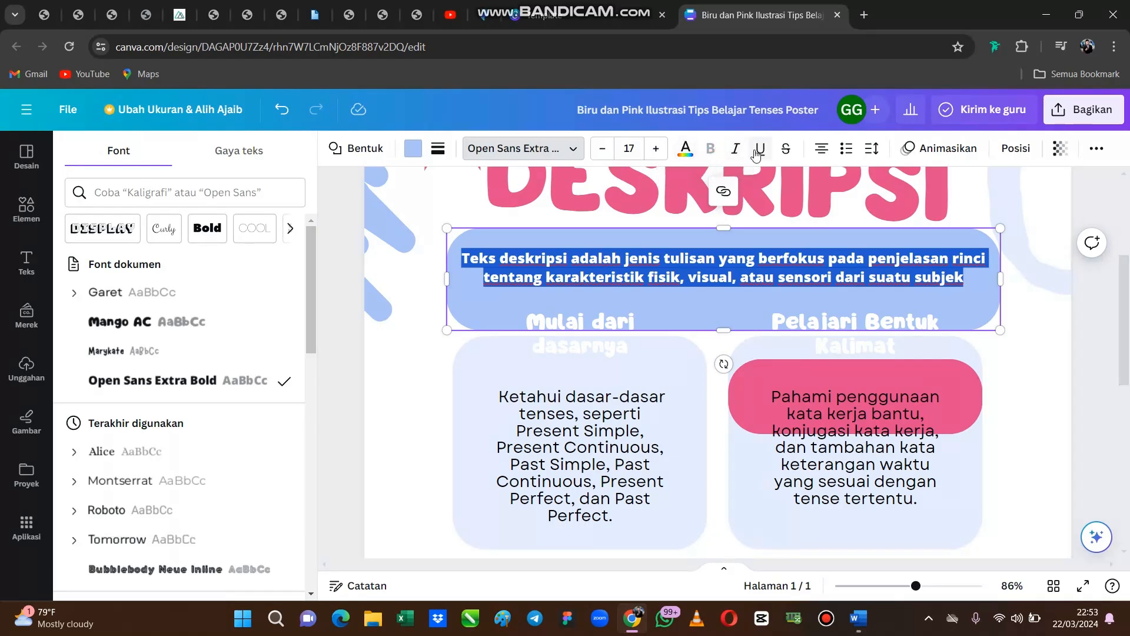
left_click(823, 154)
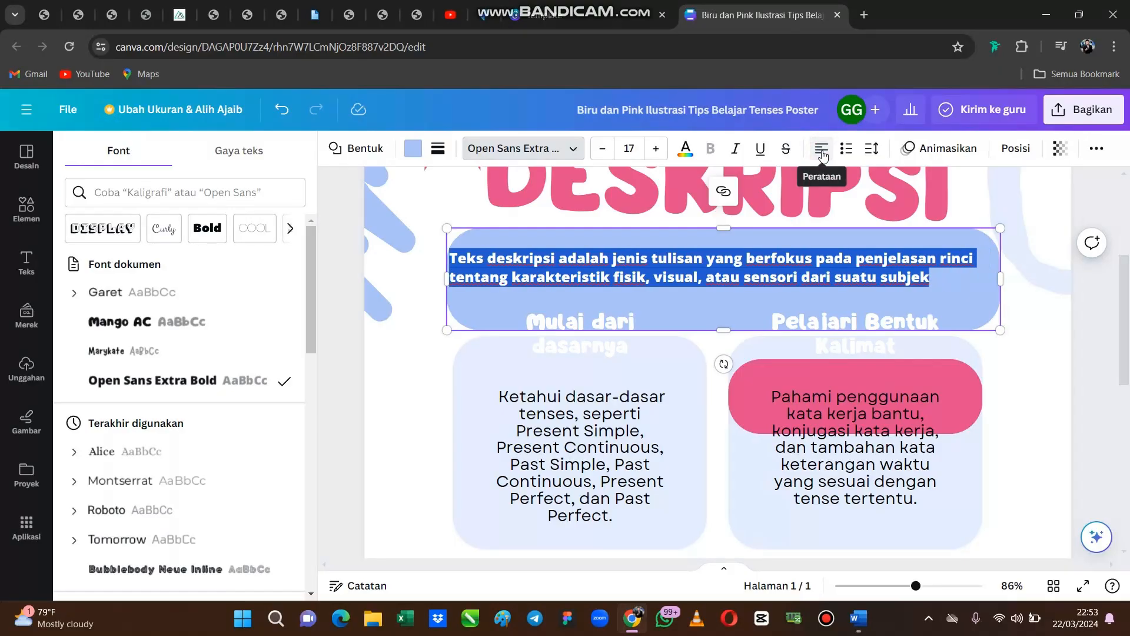
left_click(542, 260)
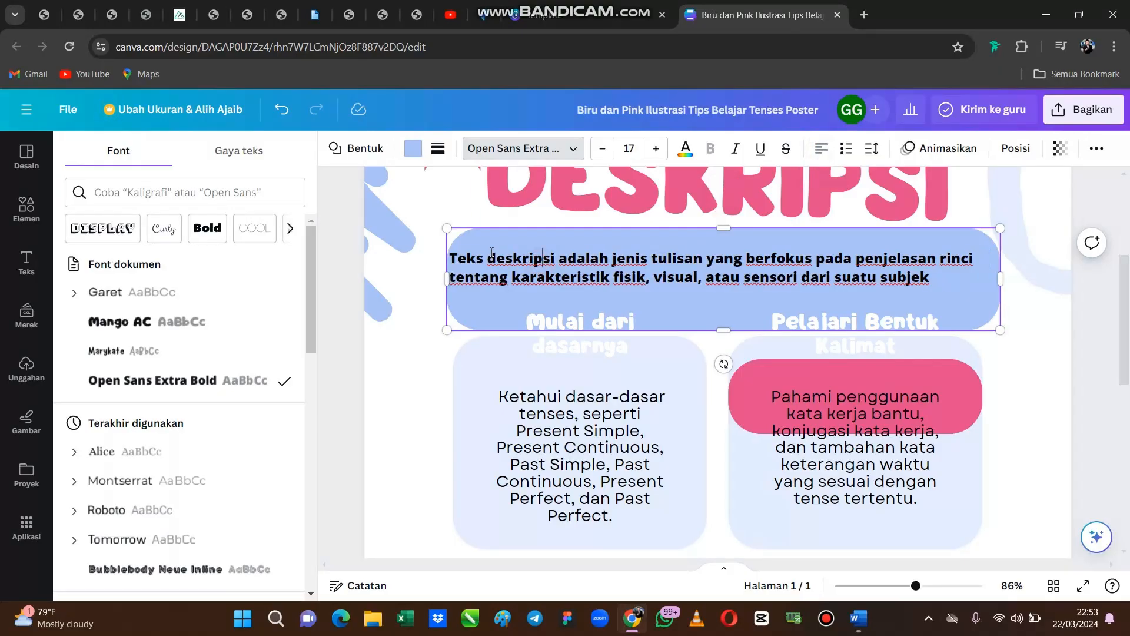
left_click(462, 257)
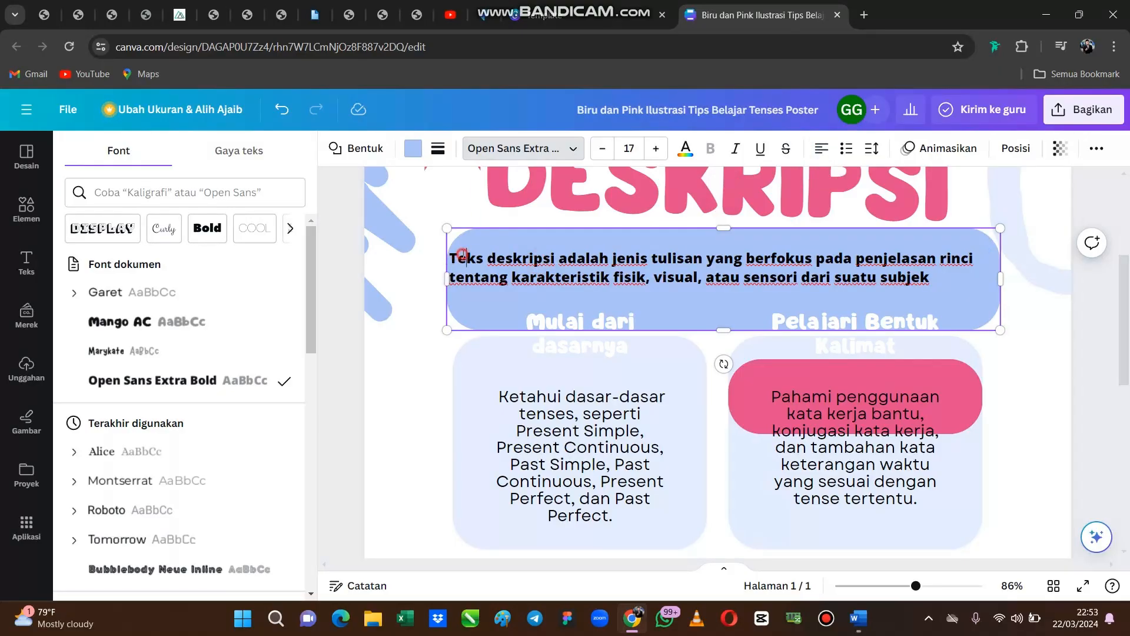
left_click(933, 279)
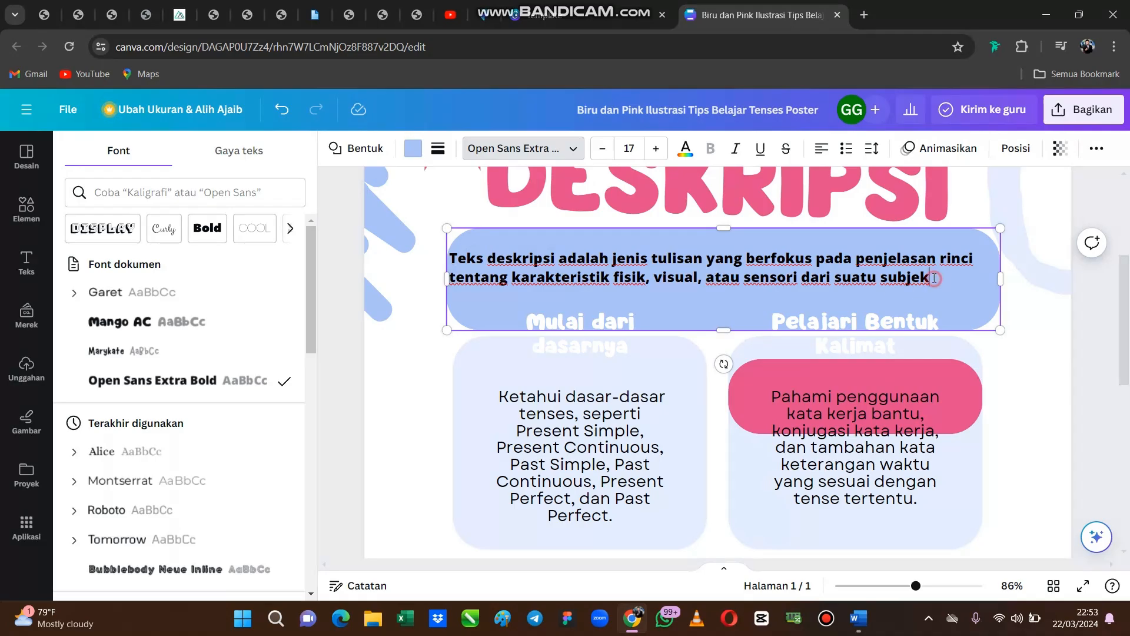
double_click(855, 259)
left_click(595, 276)
Trim the light-blue bar slightly at its left edge and in height, and indent the definition's first line with spaces
mouse_move(448, 286)
left_mouse_down()
mouse_move(422, 283)
mouse_move(458, 284)
left_mouse_up()
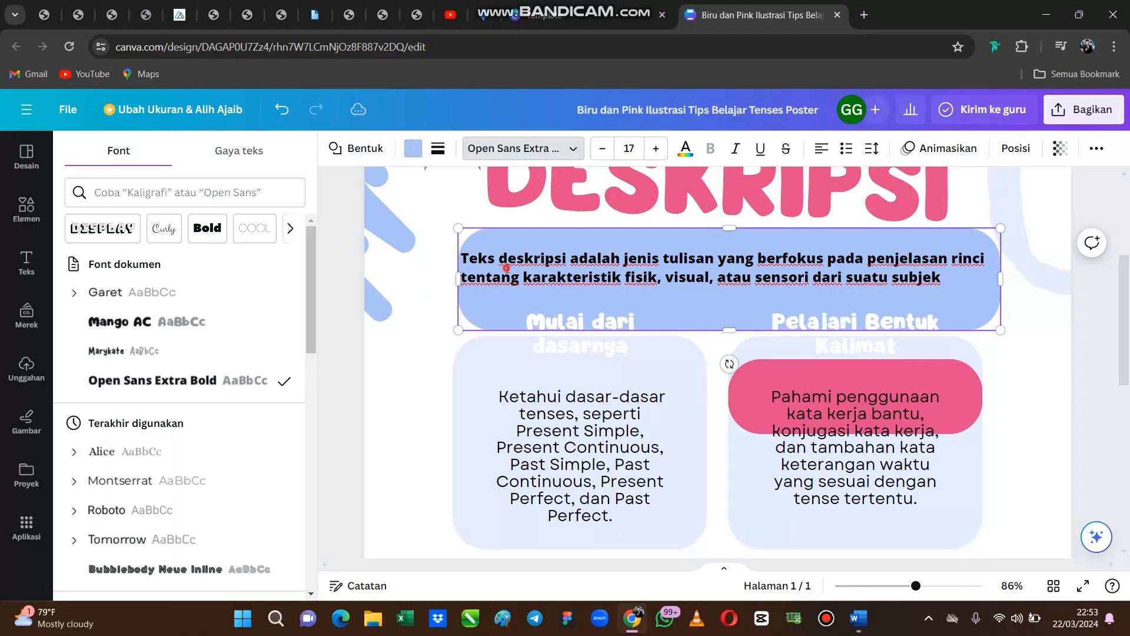
left_click(465, 259)
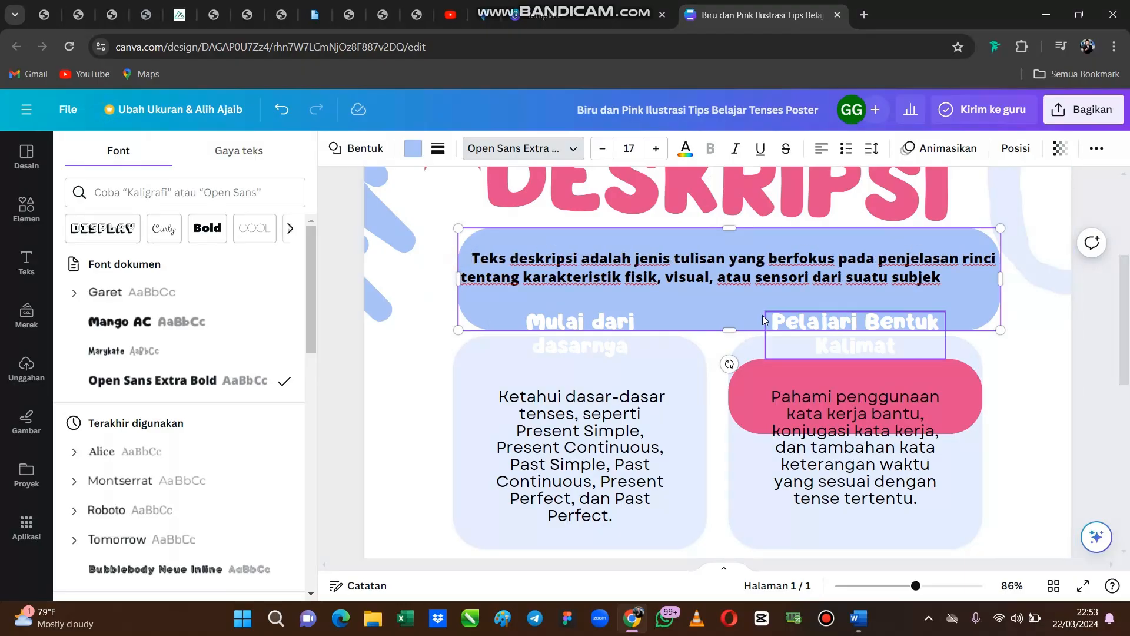
left_click_drag(729, 330, 736, 265)
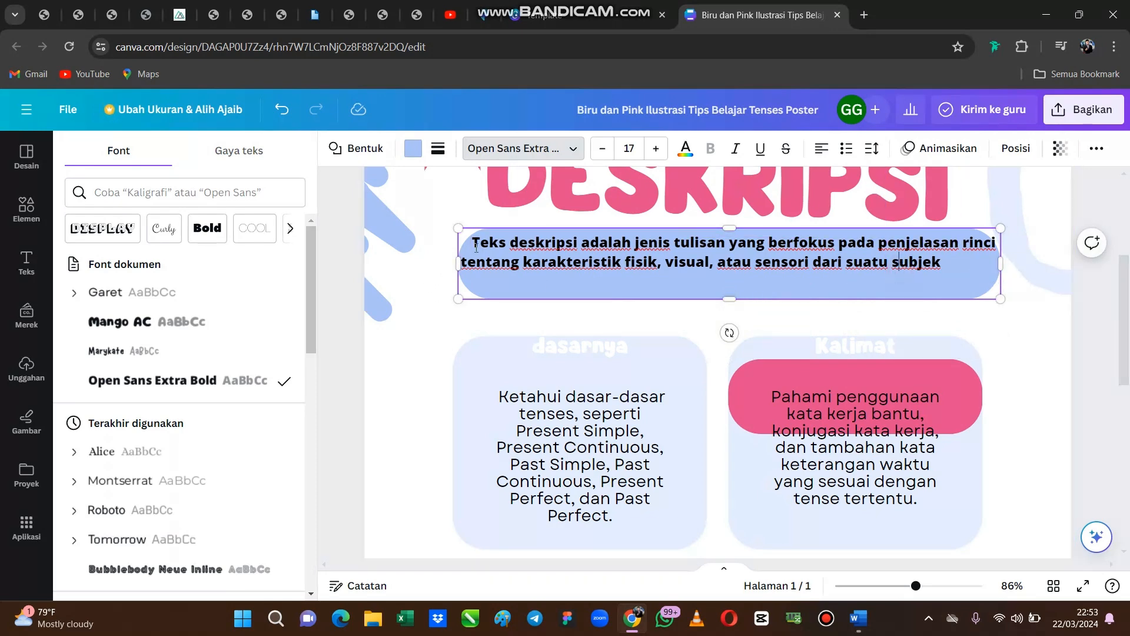
Delete the definition text from the light-blue bar and undo the deletion
left_click_drag(468, 242, 990, 280)
key("BackSpace")
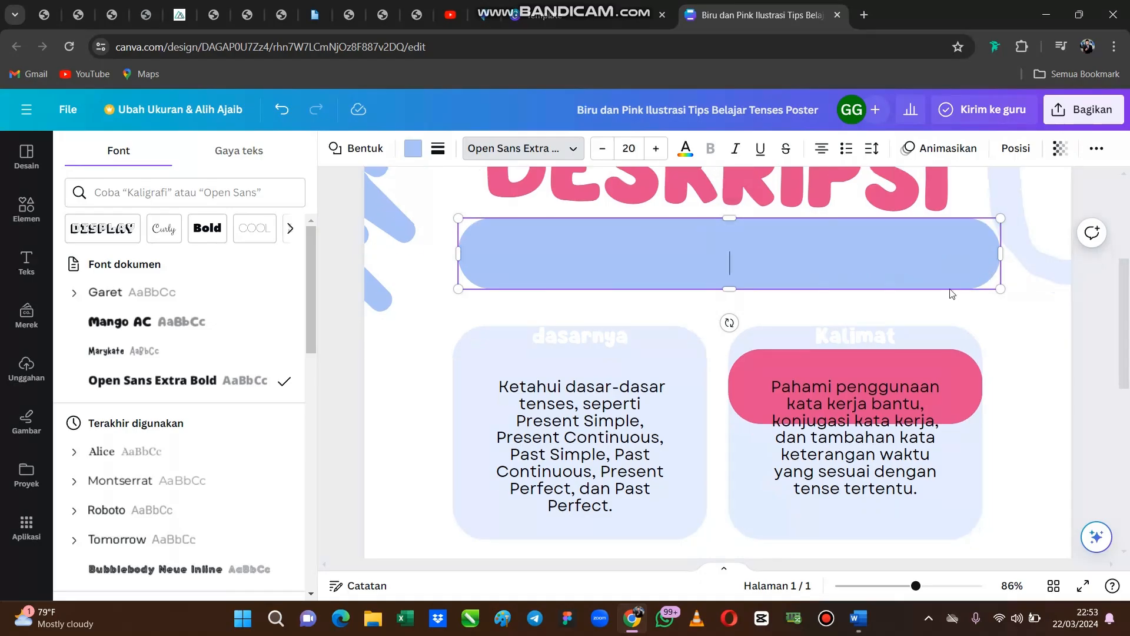
key("ctrl+z")
left_click(765, 260)
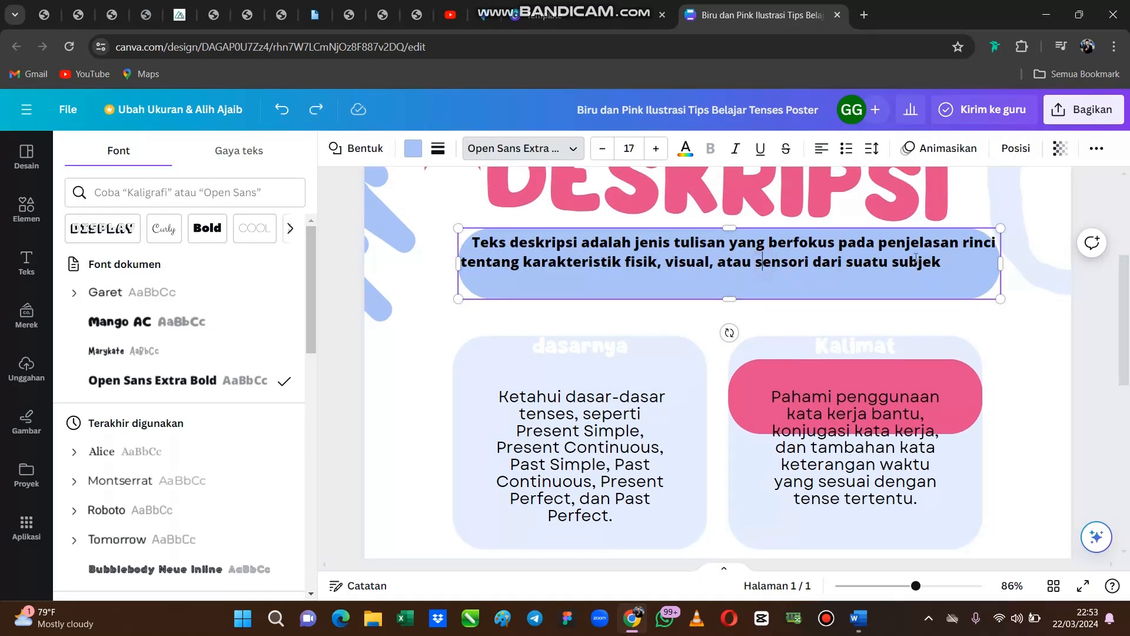
left_click_drag(955, 264, 465, 241)
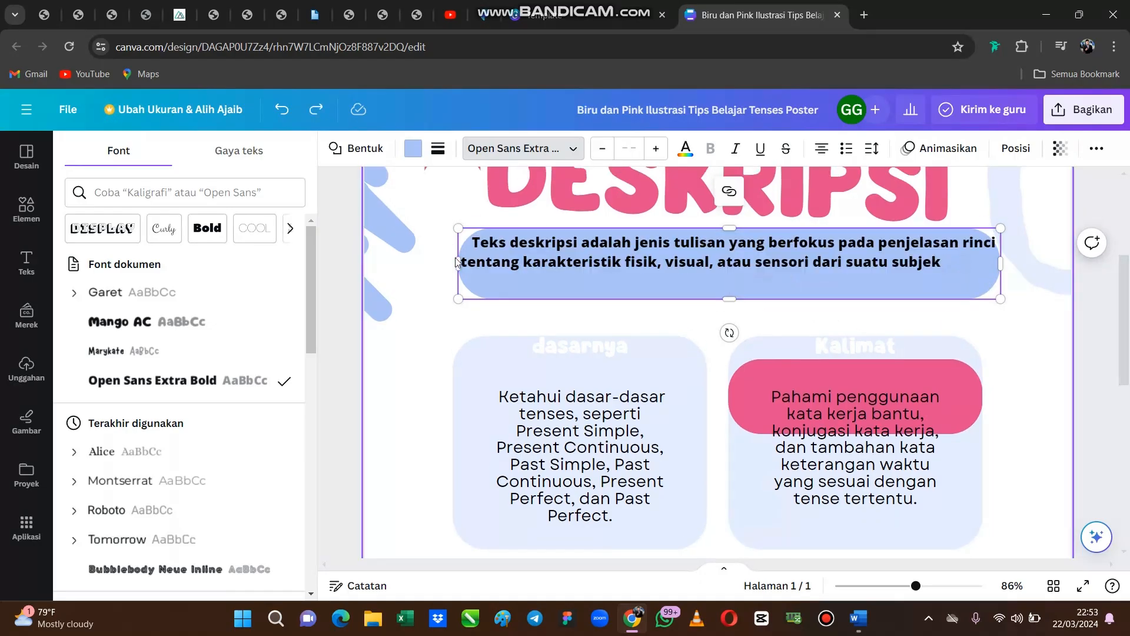
left_click(502, 261)
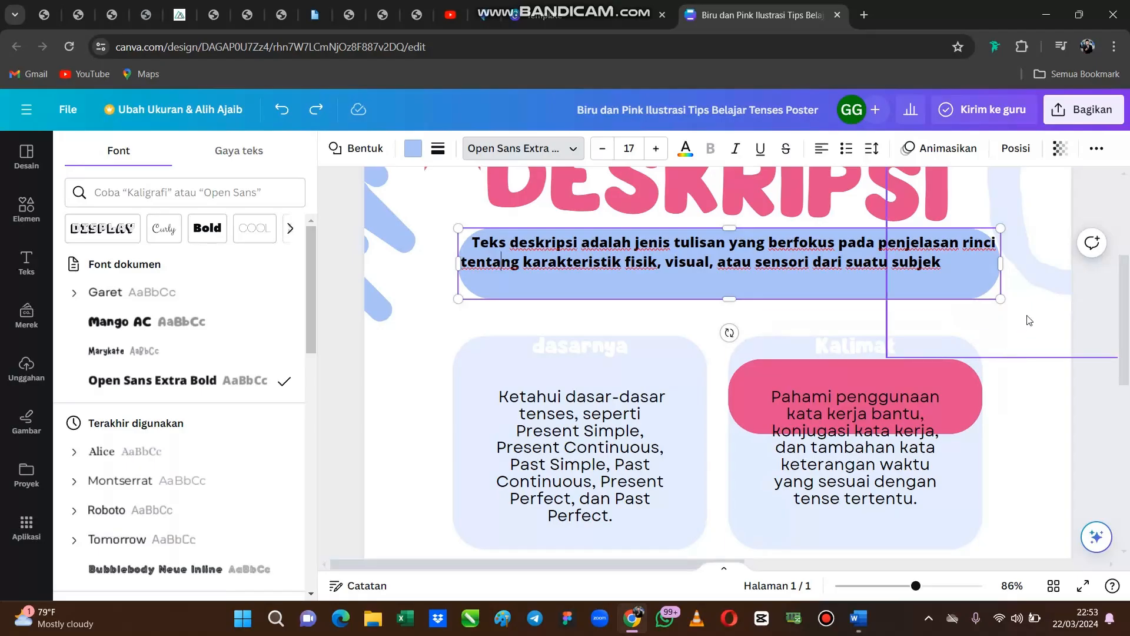
key("Escape")
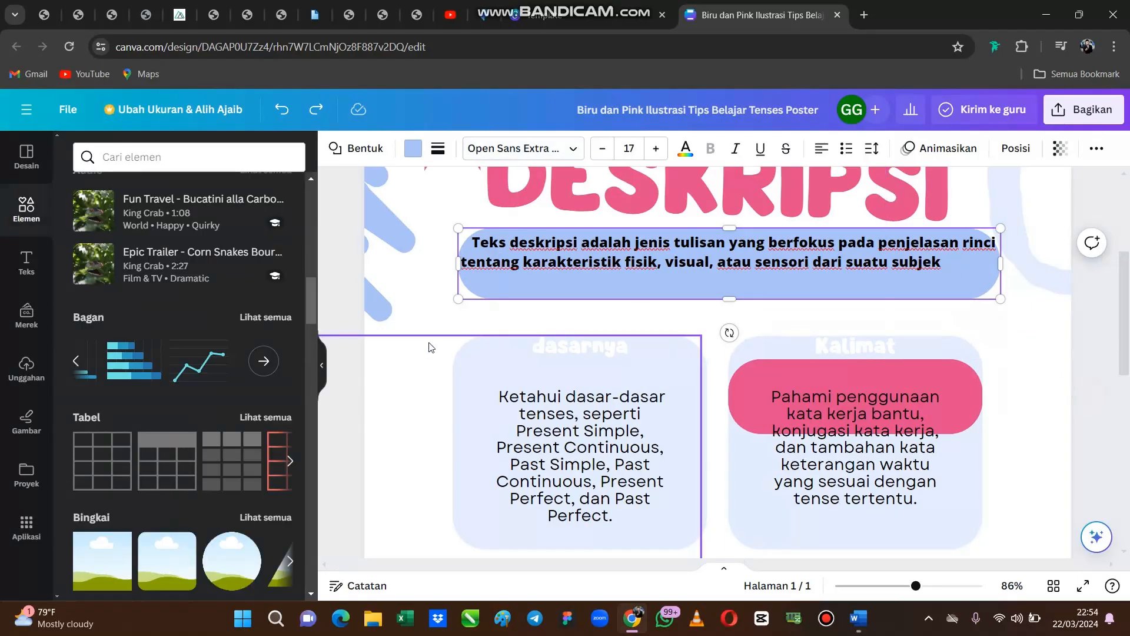
left_click(509, 282)
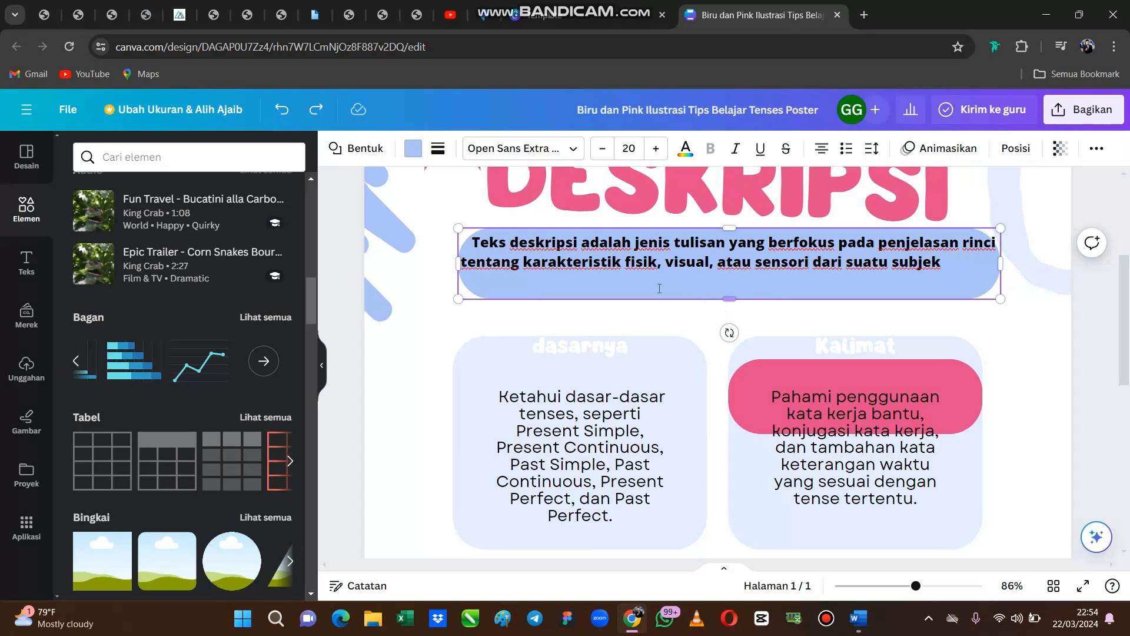
Remove the light-blue fill from the bar behind the definition and select the whole definition text
left_click(412, 147)
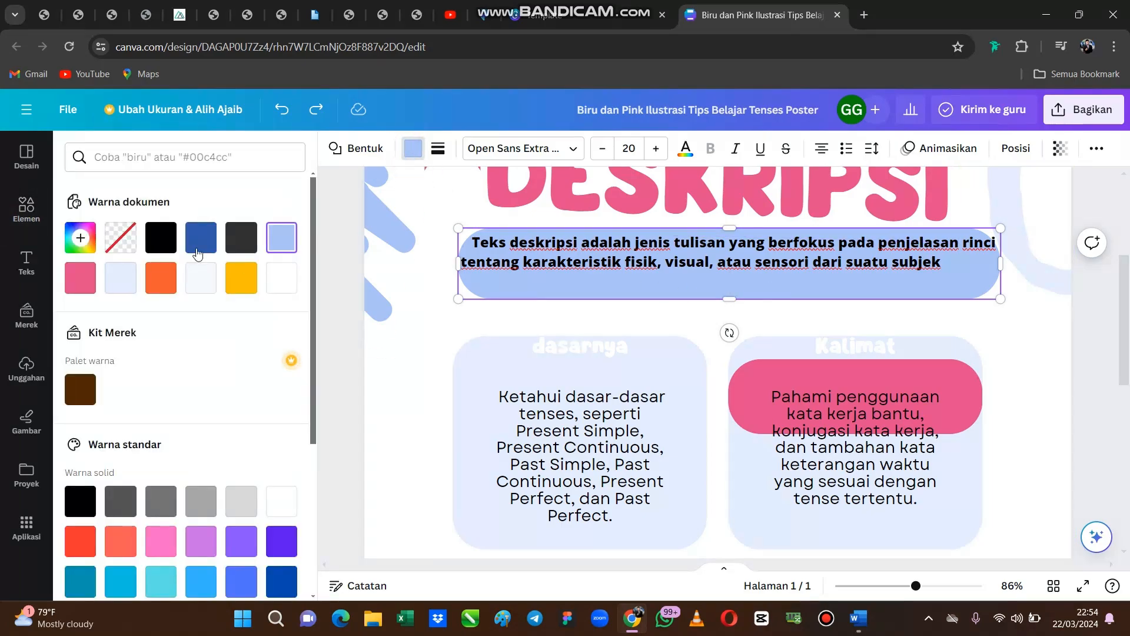
left_click(116, 239)
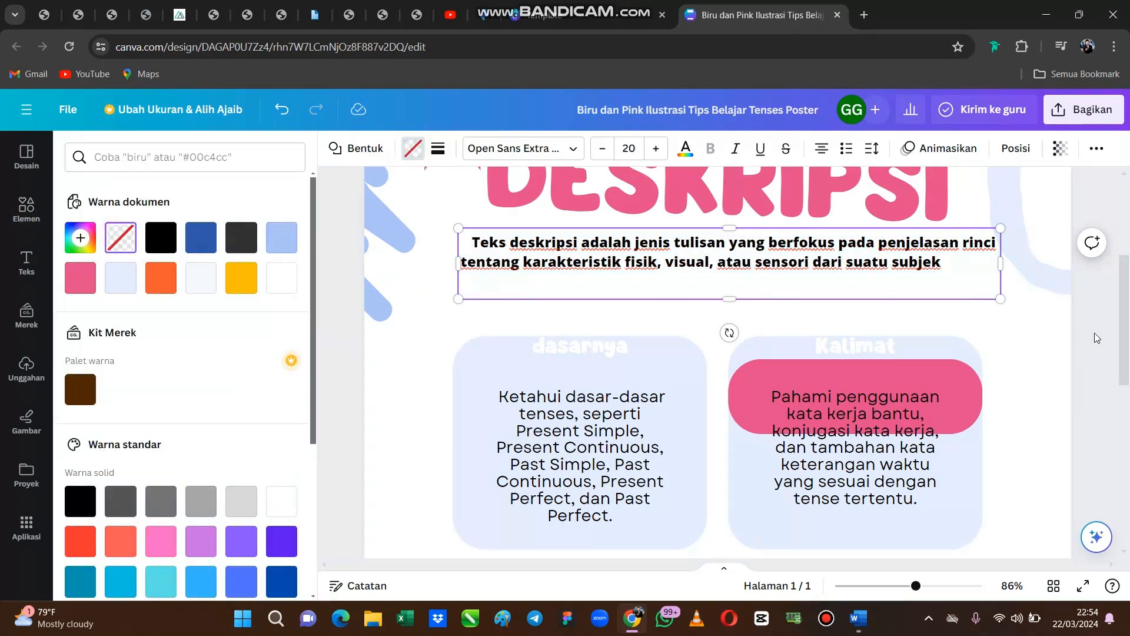
left_click(599, 242)
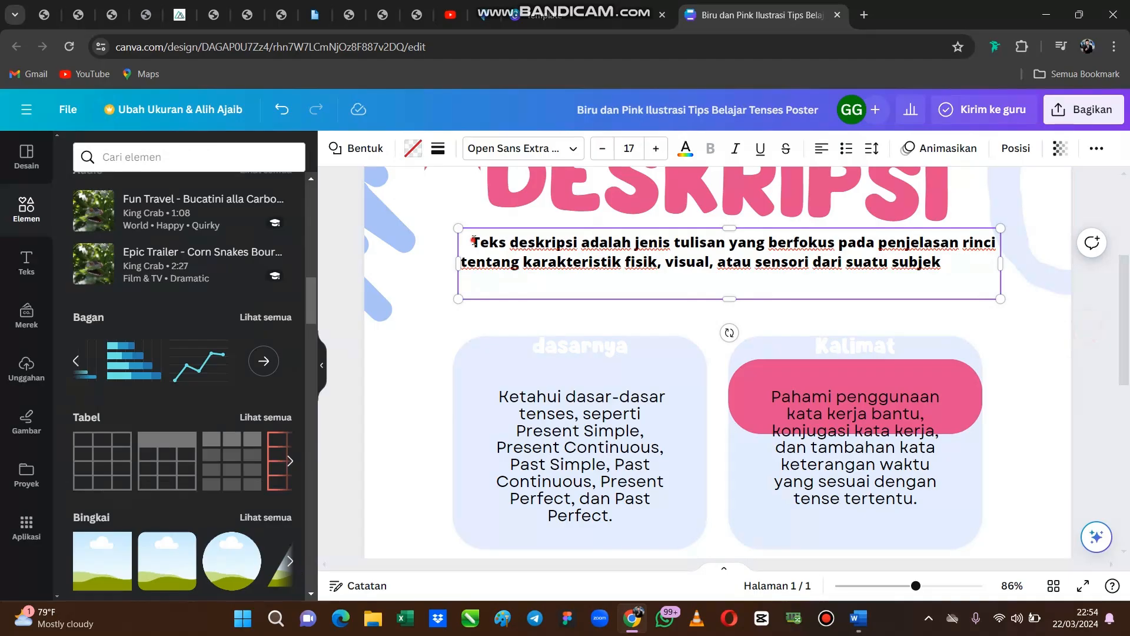
left_click_drag(474, 241, 942, 261)
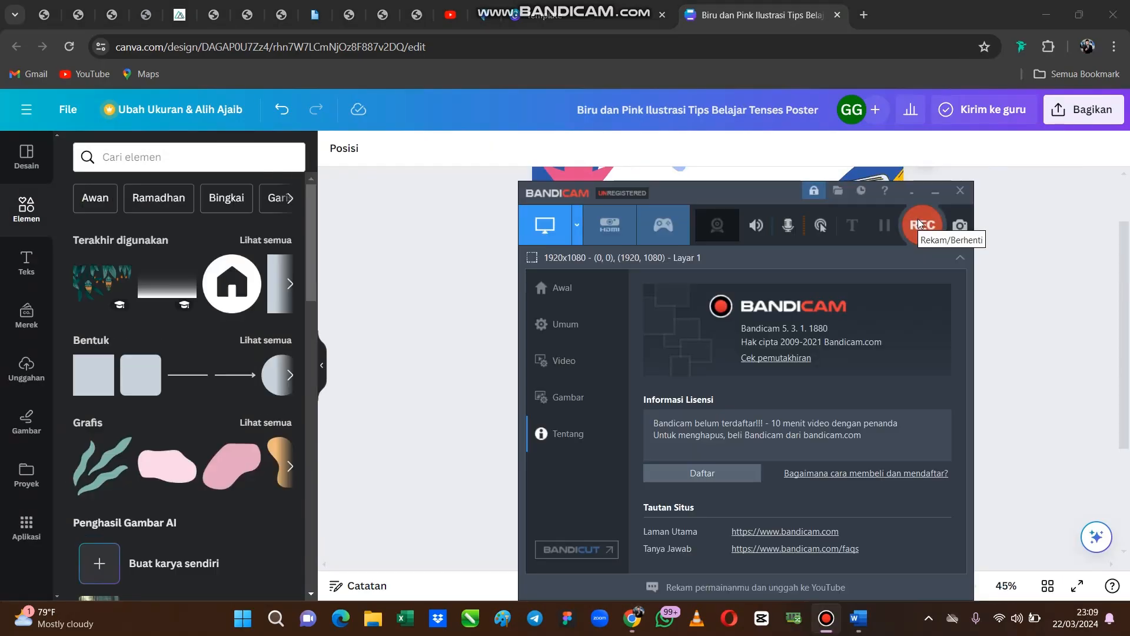
left_click(920, 223)
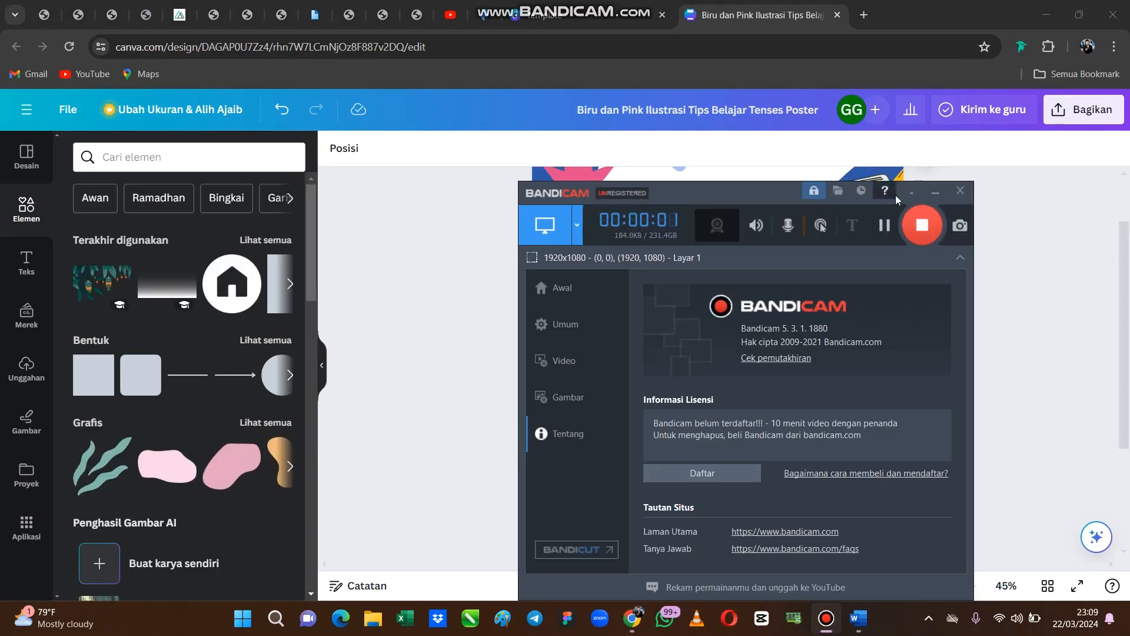
left_click(907, 192)
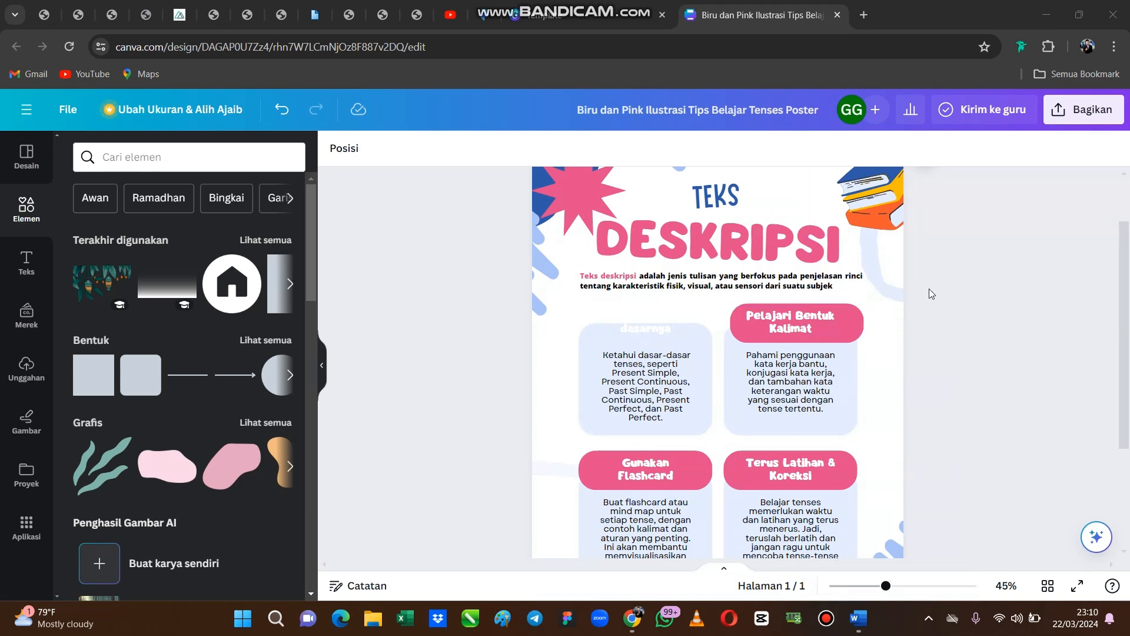
left_click(783, 296)
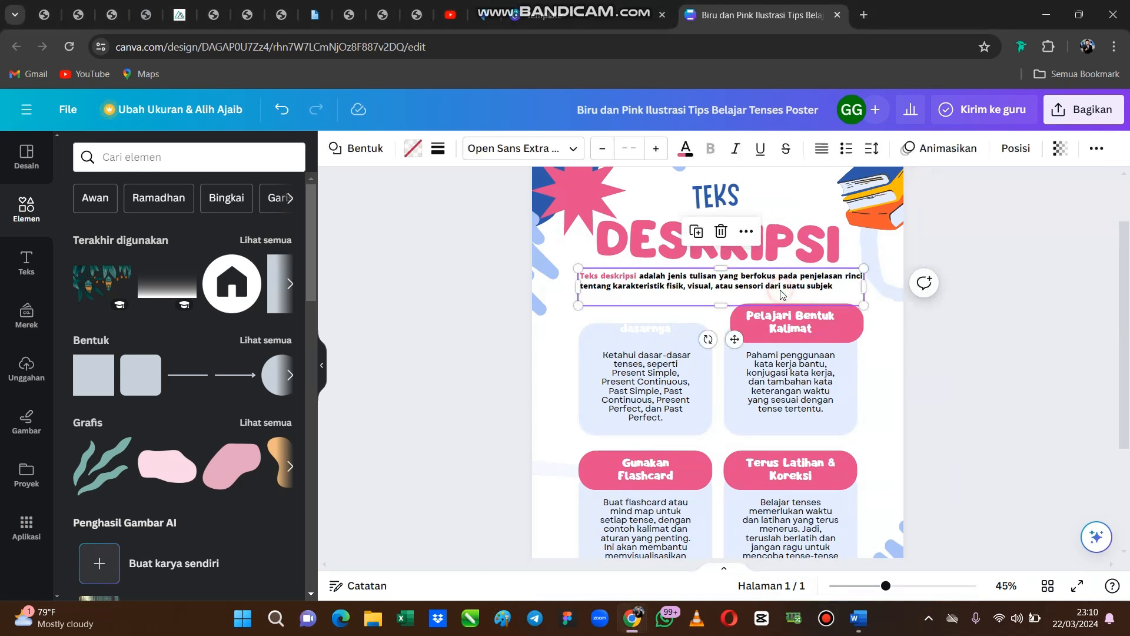
scroll(762, 283, "up", 2)
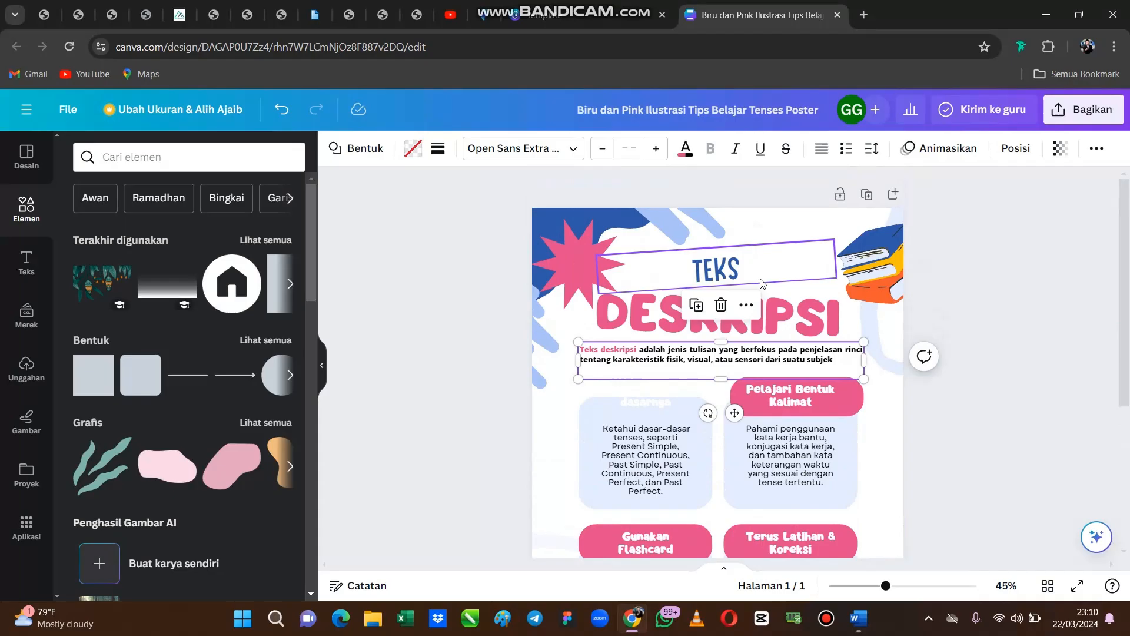
left_click(730, 277)
double_click(730, 276)
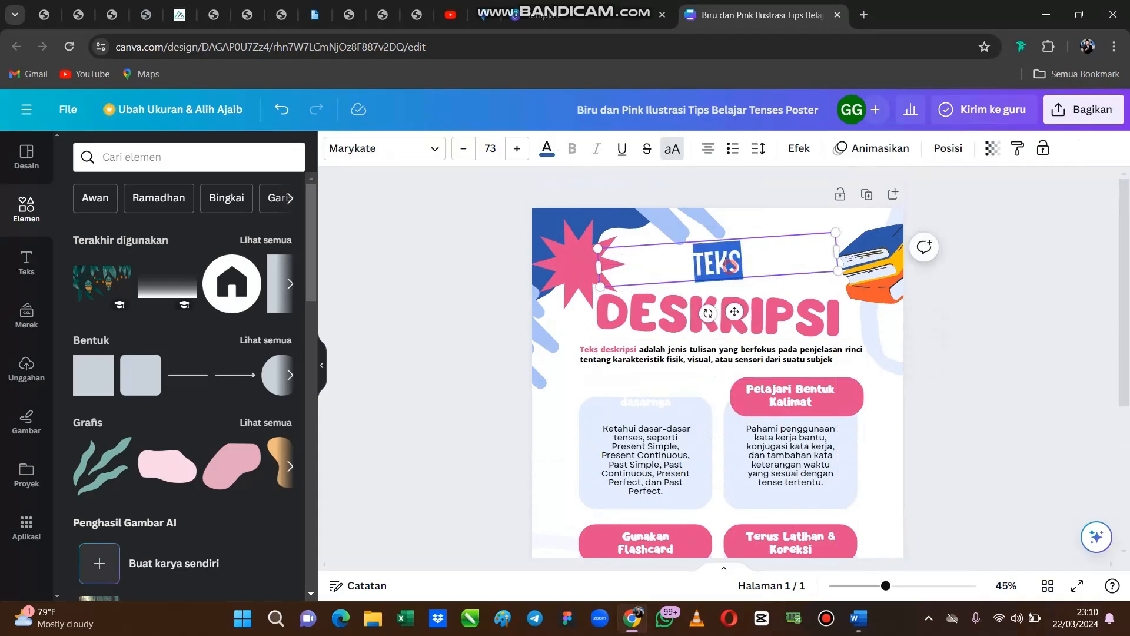
left_click(1015, 334)
Move the DESKRIPSI title up slightly, shrink it a little and shift it right under the TEKS heading
left_click(765, 312)
left_click_drag(765, 312, 769, 305)
left_click_drag(850, 337, 829, 326)
left_click_drag(692, 298, 711, 300)
Move the definition text box up slightly below the title and enlarge it a little from its lower-right corner
left_click_drag(724, 358, 725, 351)
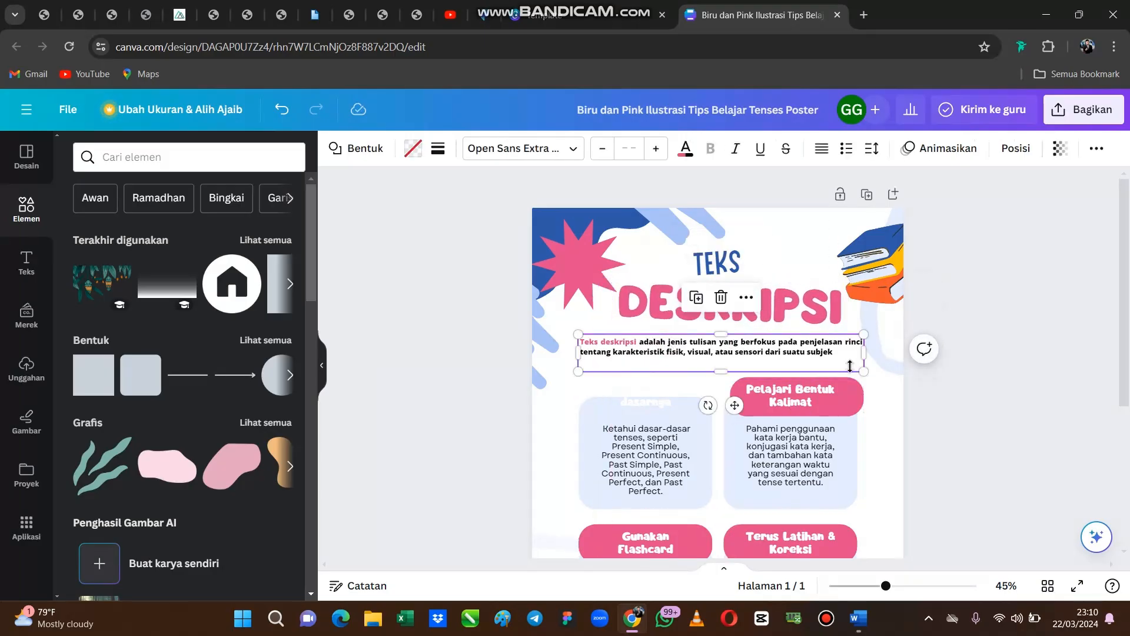
left_click_drag(861, 369, 866, 375)
left_click(874, 332)
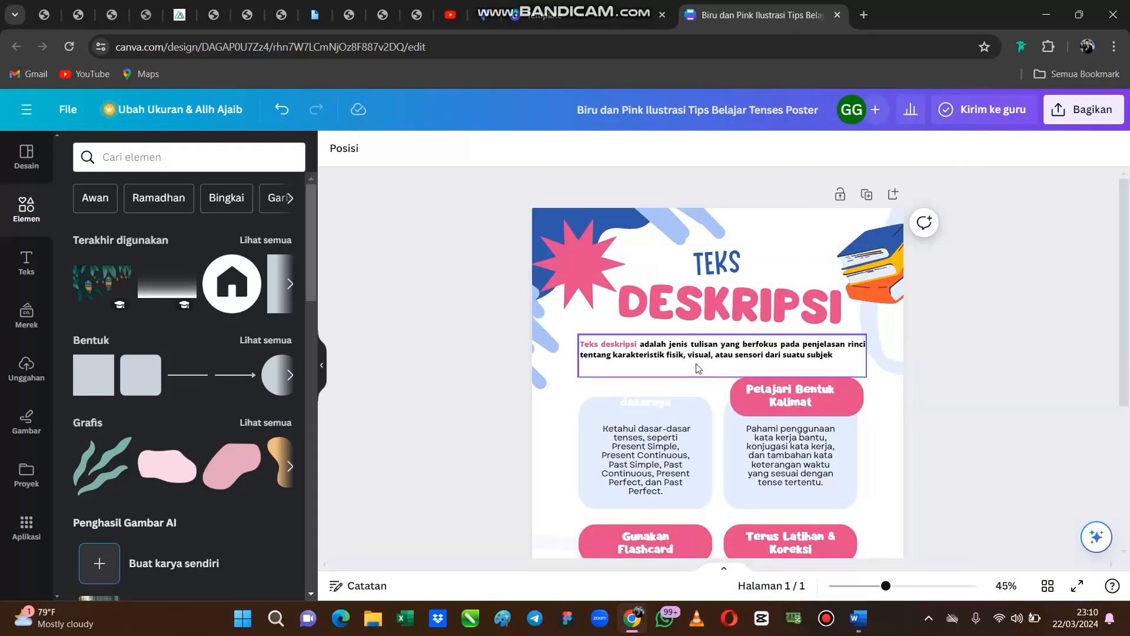
Duplicate the pink heading bar of the "Pelajari Bentuk Kalimat" card and place the copy above the first card
scroll(754, 353, "down", 2)
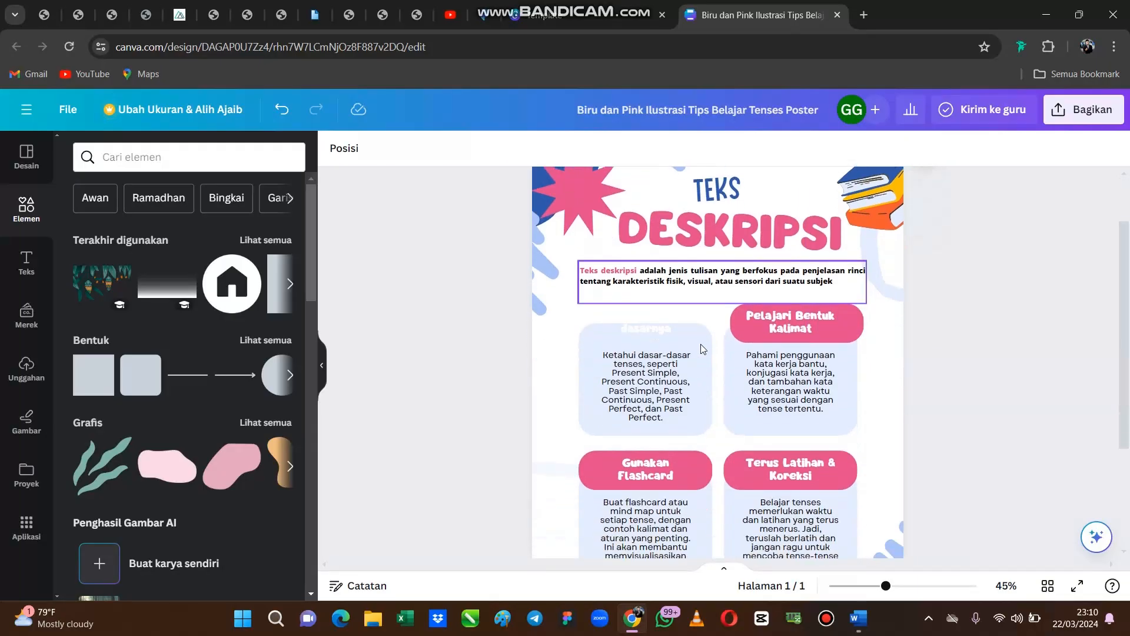
left_click(855, 325)
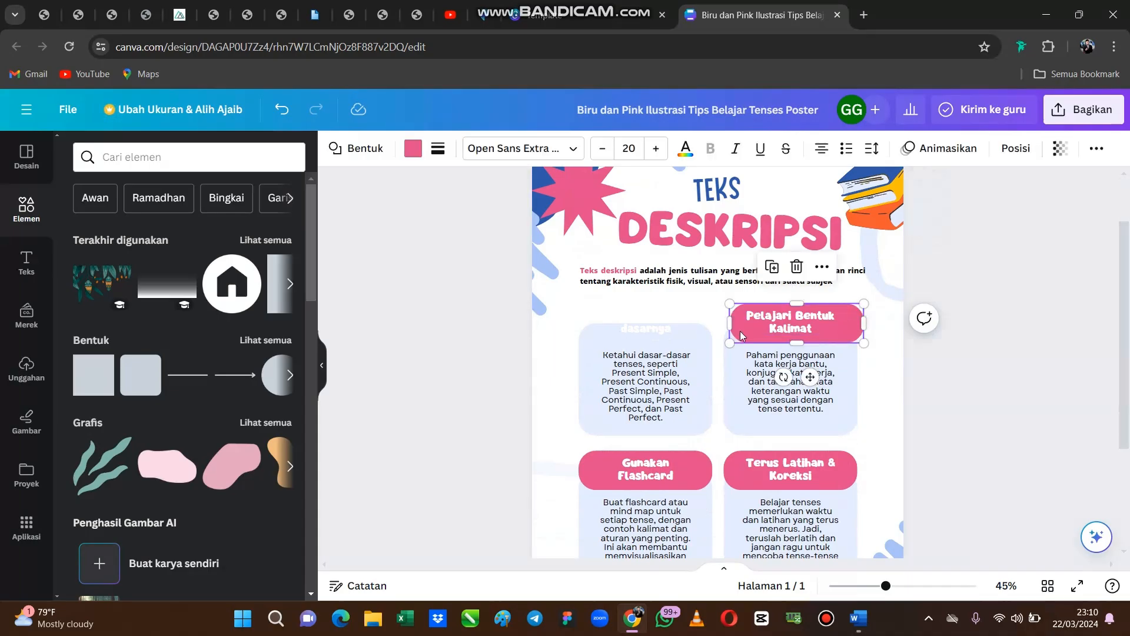
right_click(856, 319)
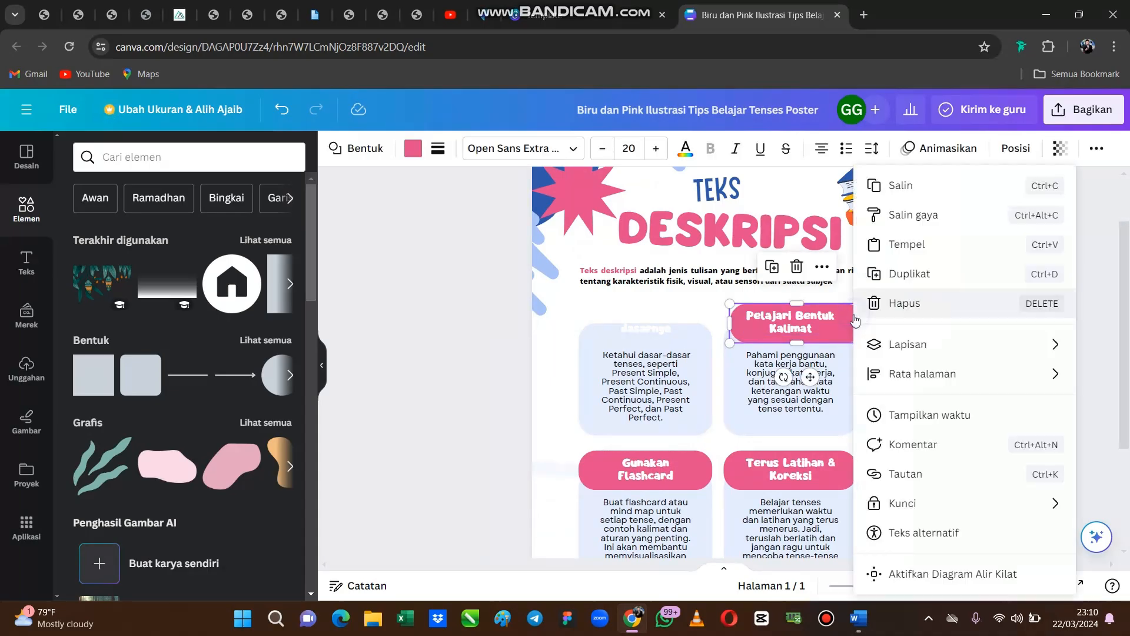
left_click(899, 279)
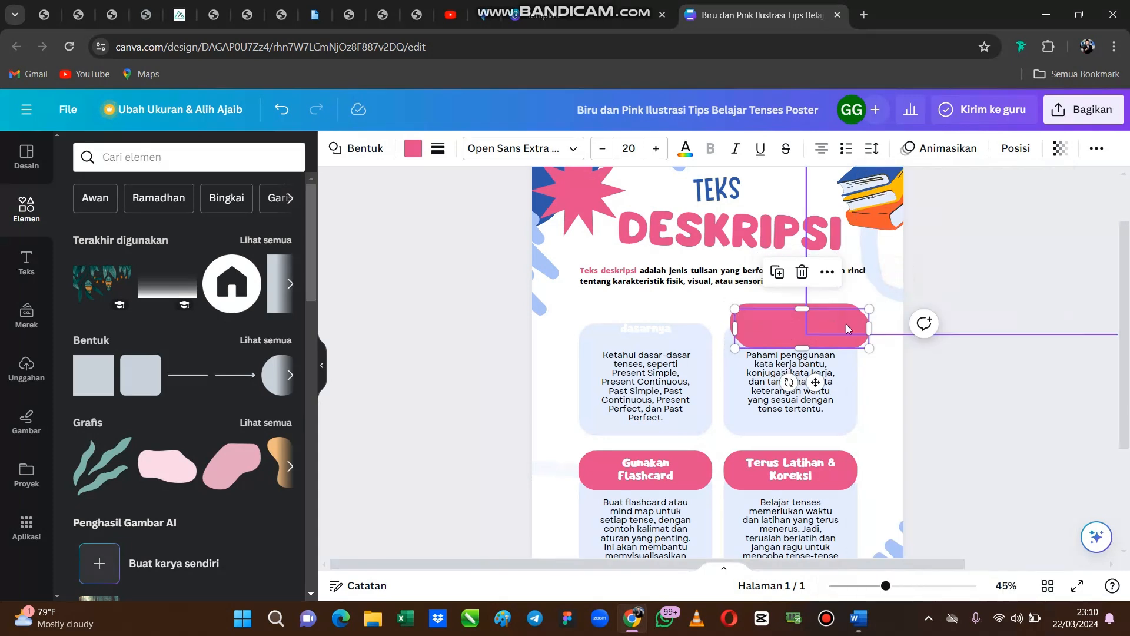
left_click_drag(768, 331, 616, 311)
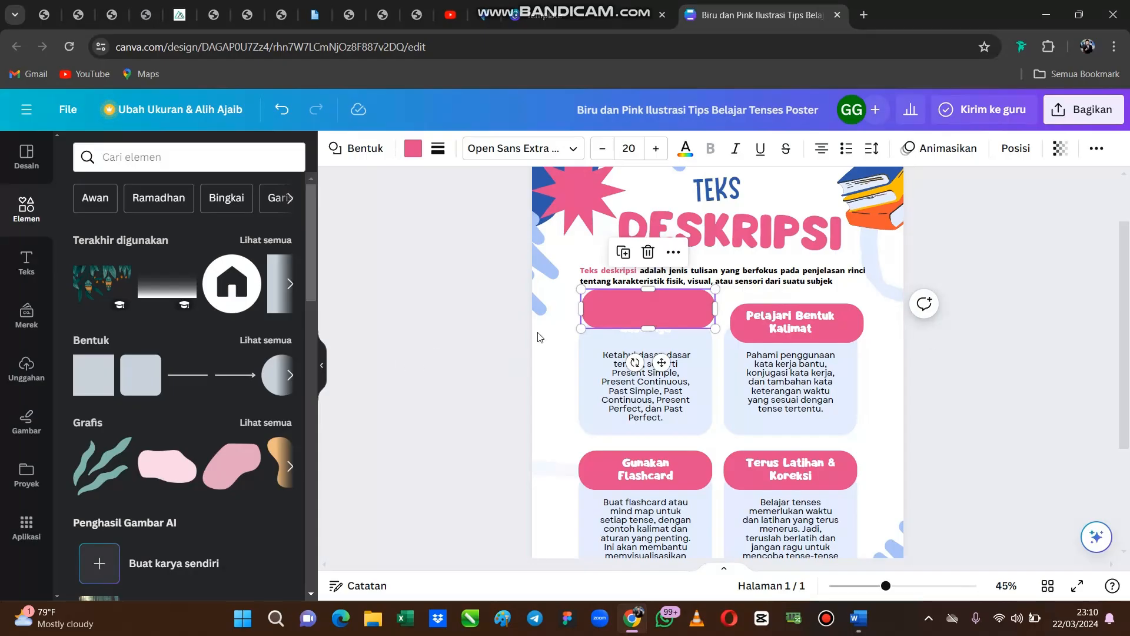
left_click(946, 337)
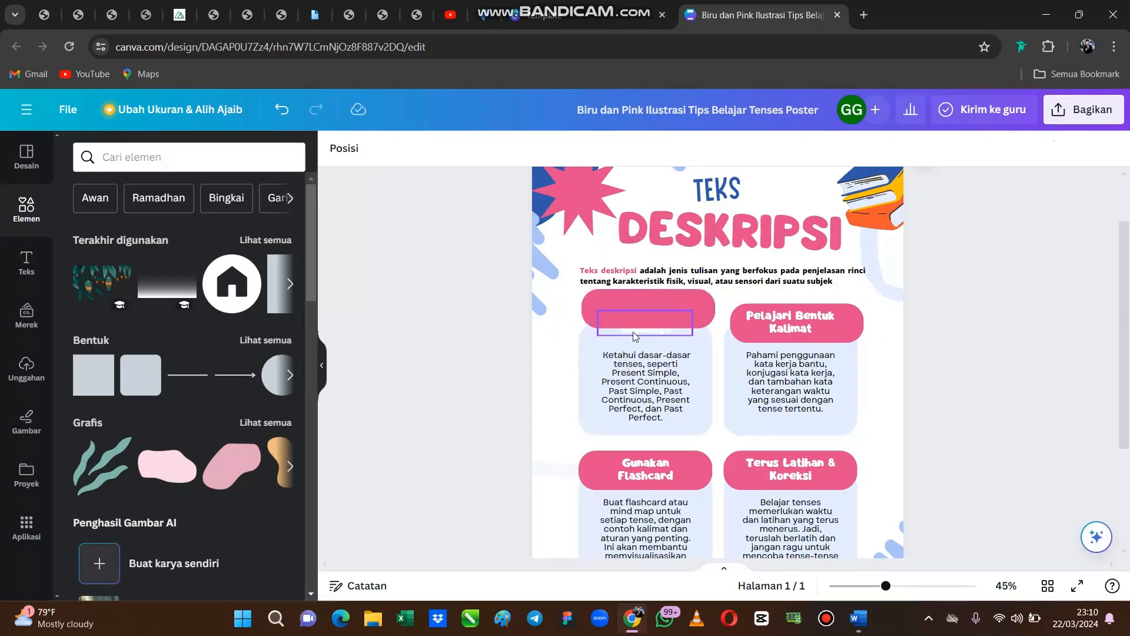
left_click(634, 333)
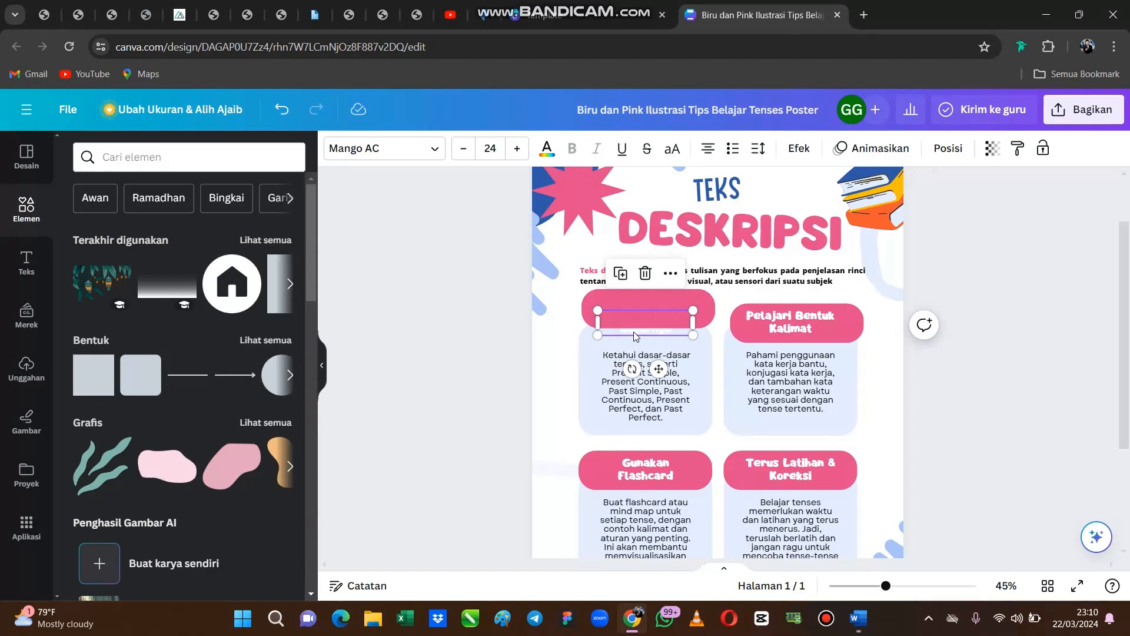
left_click(634, 330)
right_click(634, 330)
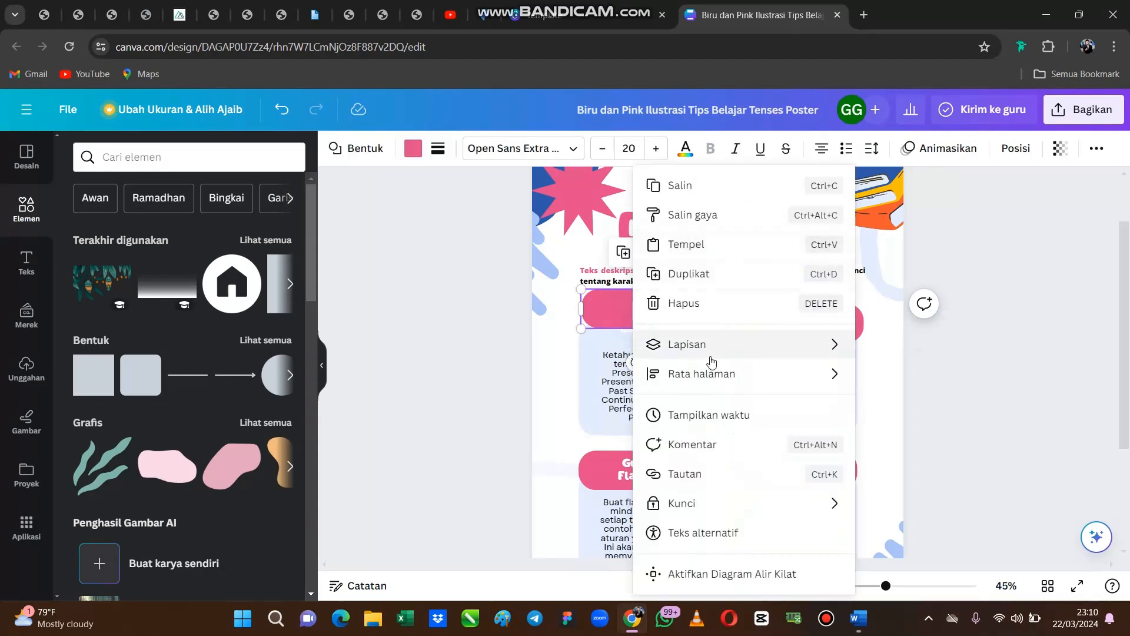
mouse_move(711, 353)
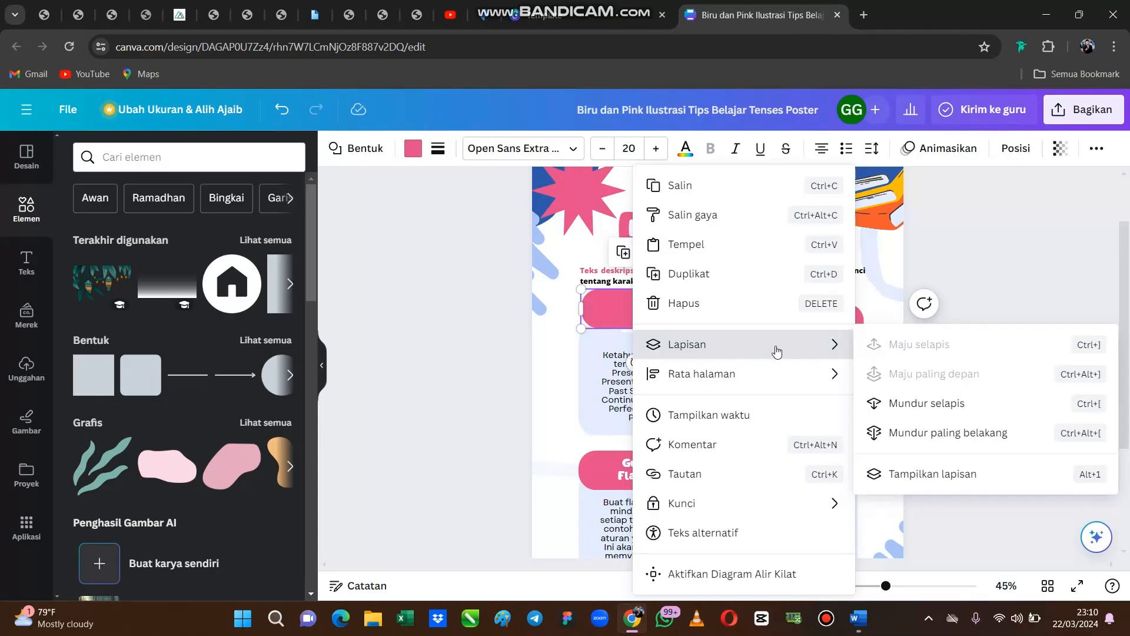
left_click(1044, 288)
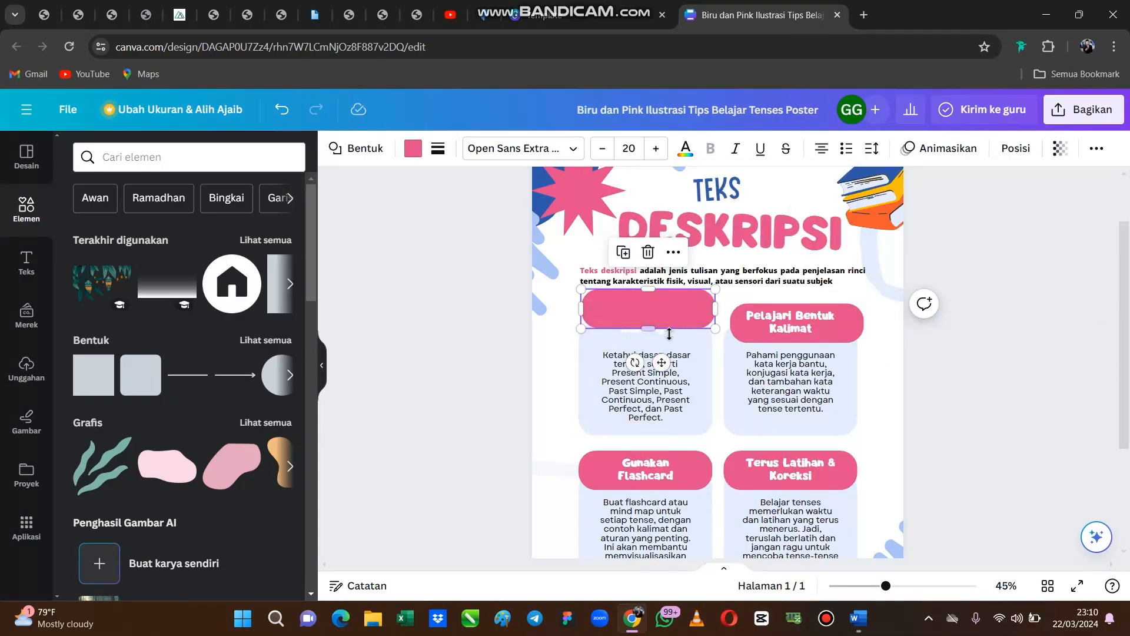
left_click(949, 317)
Bring the "Mulai dari dasarnya" heading forward one layer and move the pink bar down behind it
left_click(656, 330)
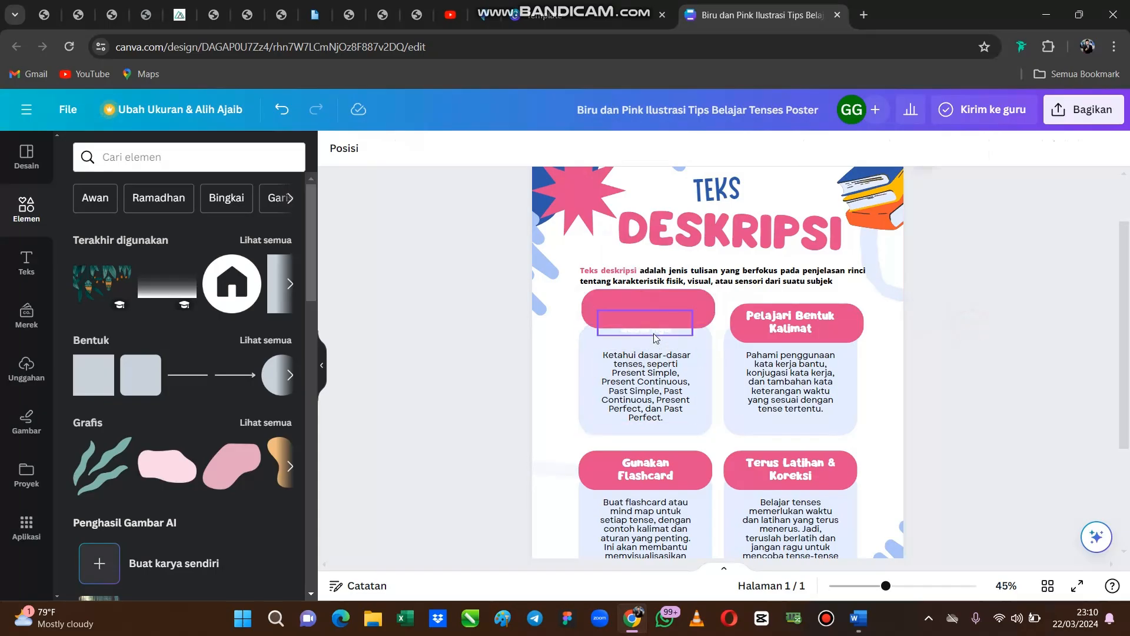
right_click(656, 337)
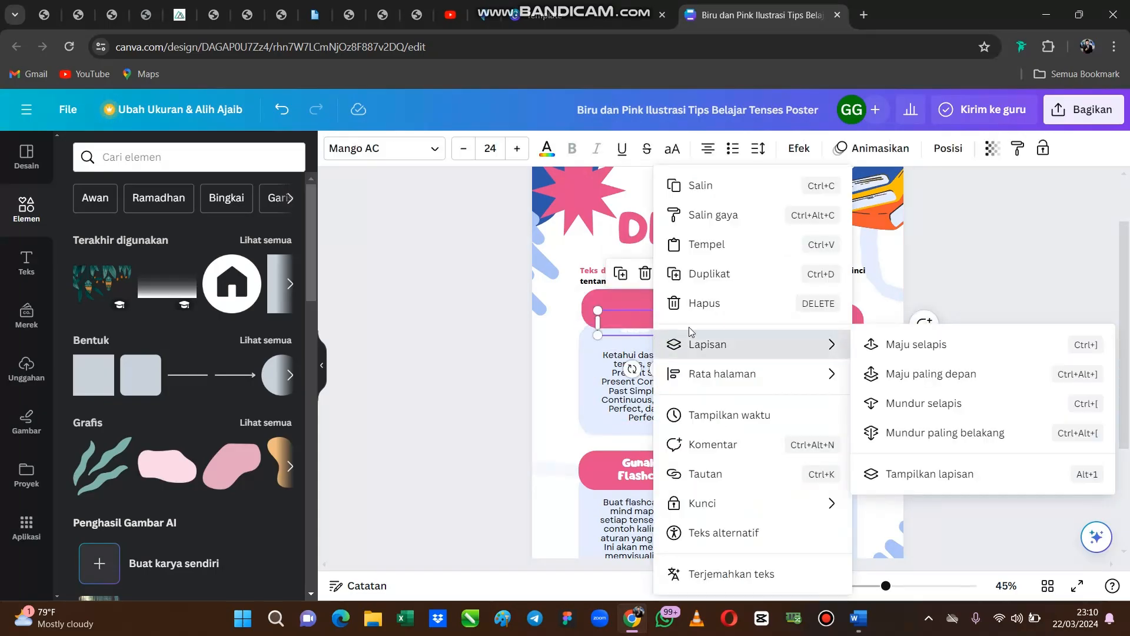
mouse_move(773, 350)
left_click(906, 346)
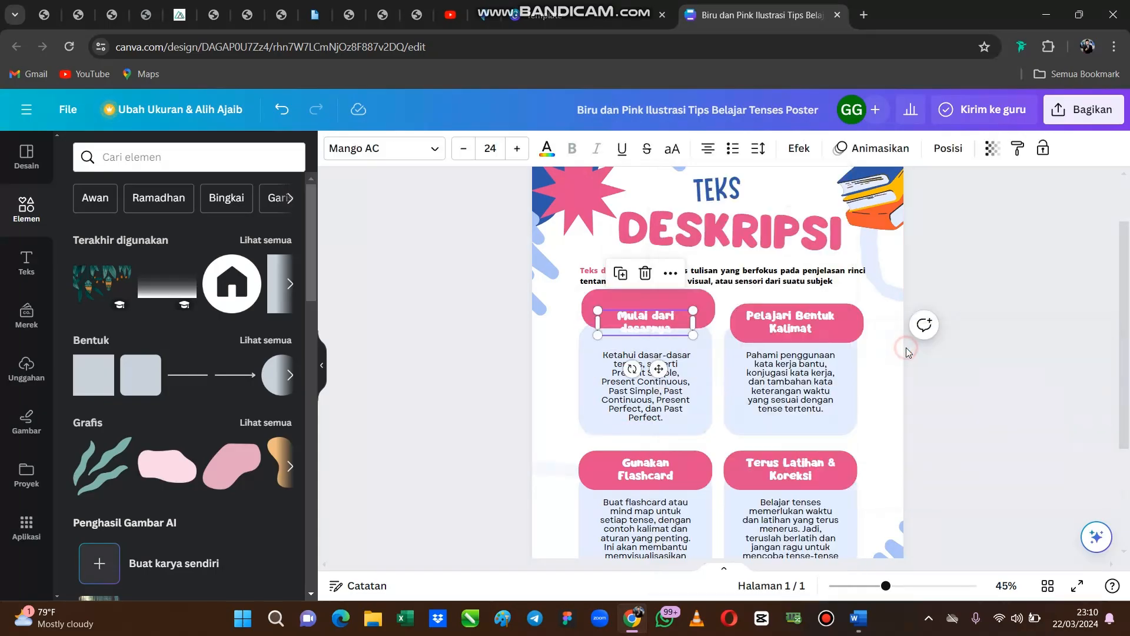
left_click_drag(656, 296, 656, 311)
left_click(656, 323)
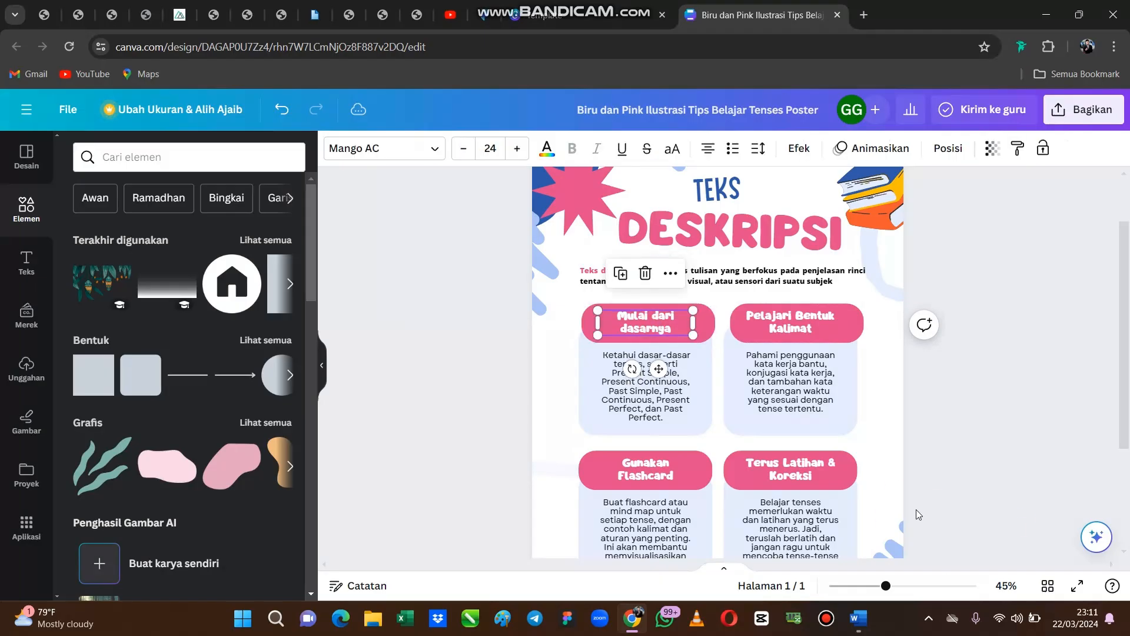
Replace the first card's heading with "Dari Segi Tujuan" copied from the Word document, and nudge it down within the pink bar
mouse_move(859, 618)
left_click(905, 562)
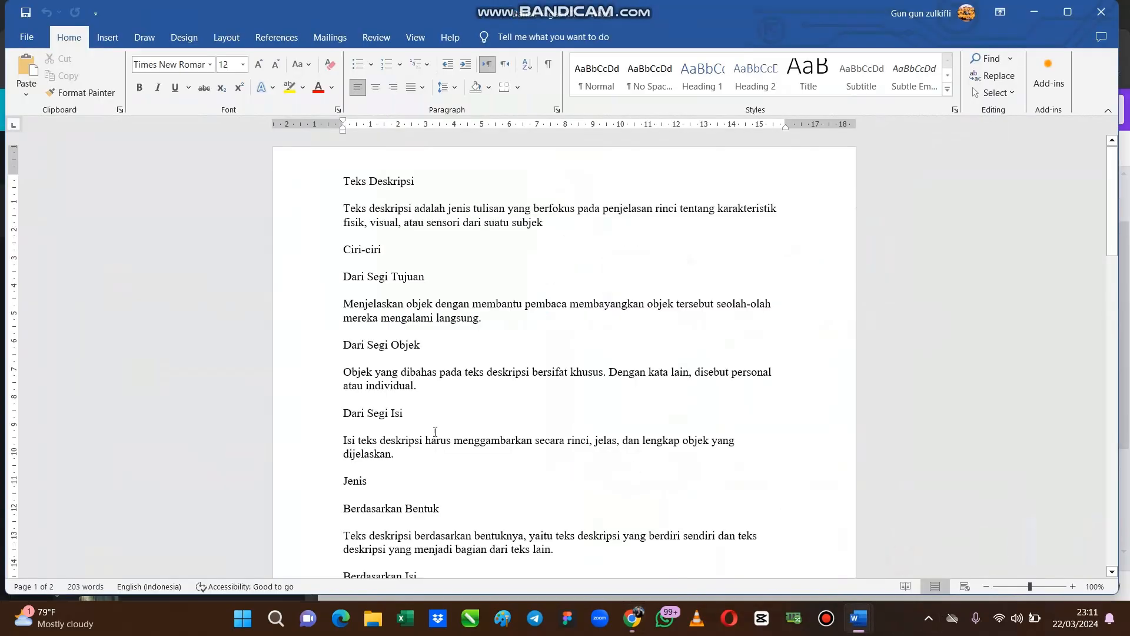
left_click_drag(430, 277, 340, 283)
key("ctrl+c")
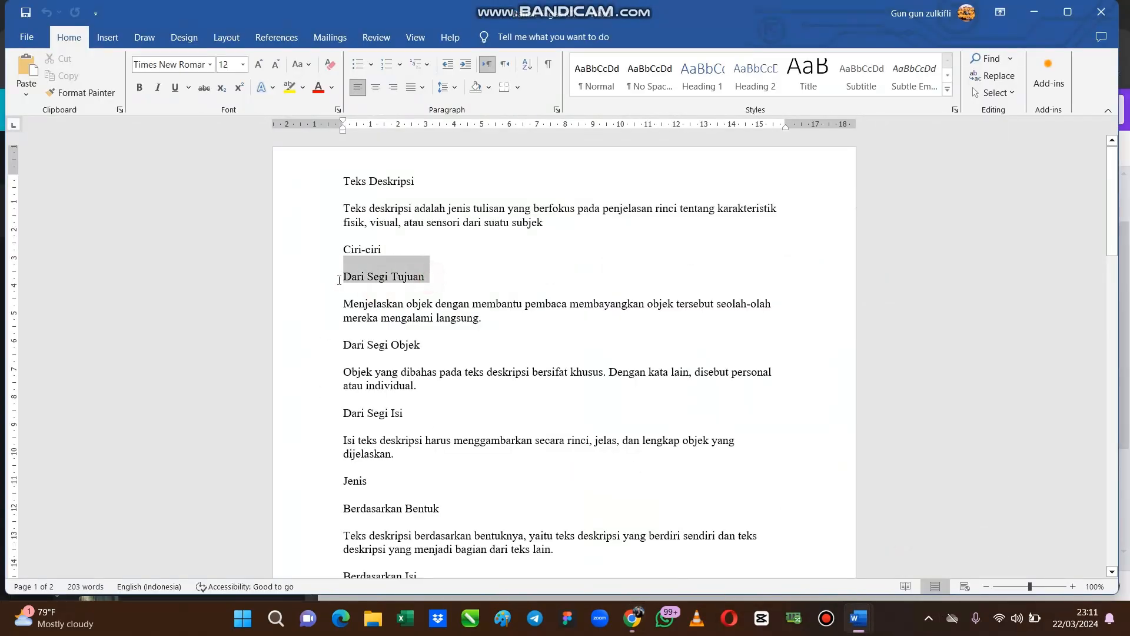
left_click(633, 618)
double_click(663, 323)
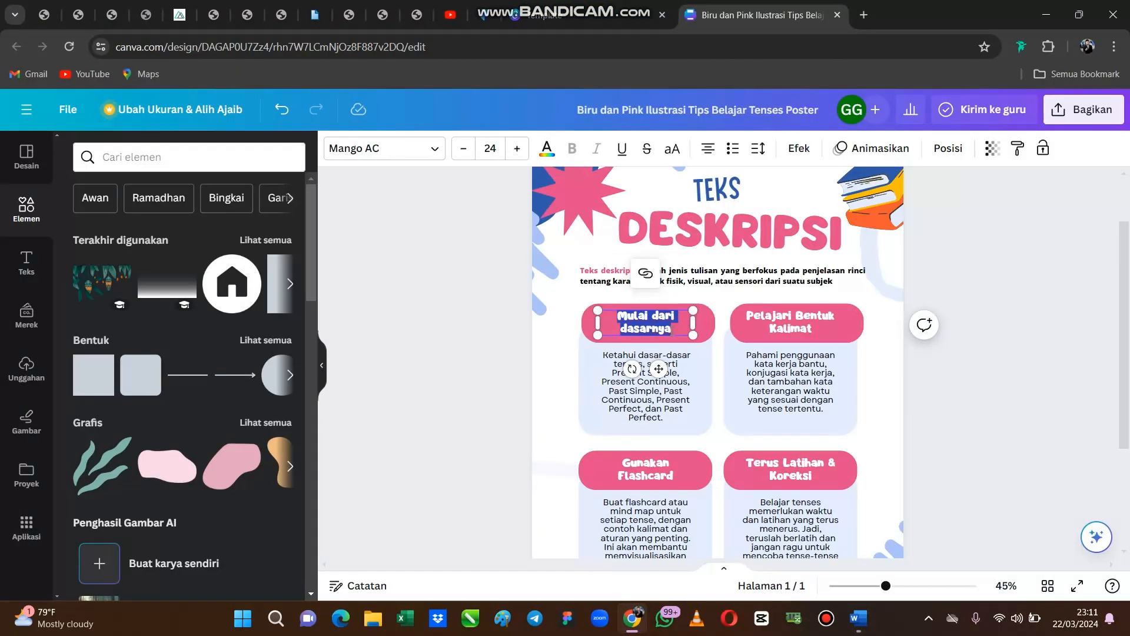
key("ctrl+v")
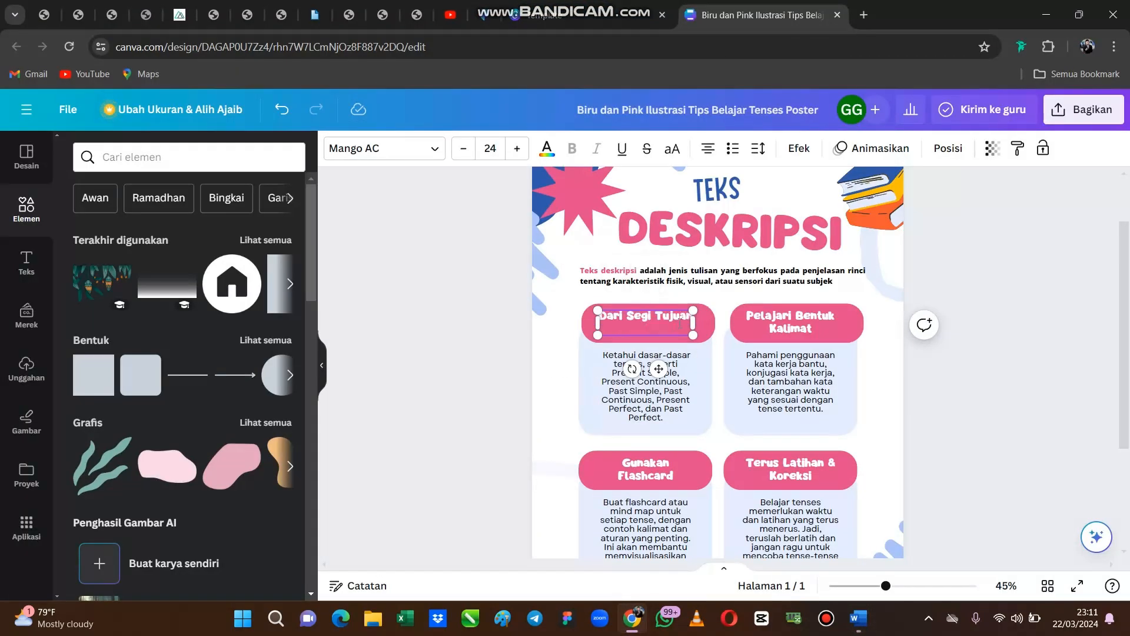
left_click(1054, 361)
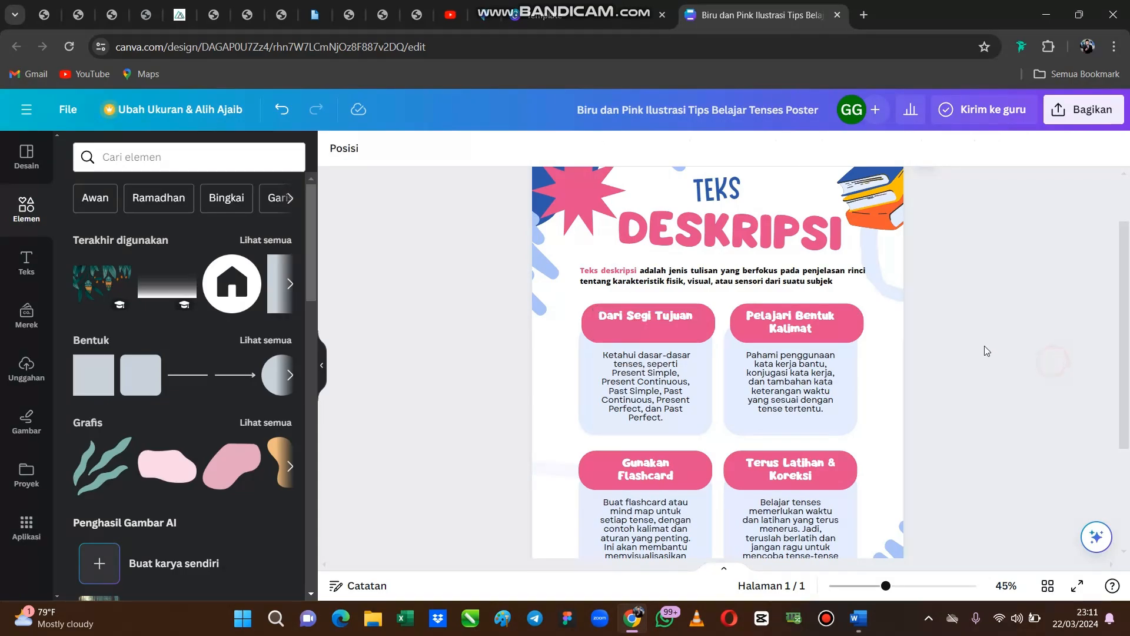
left_click_drag(689, 310, 690, 315)
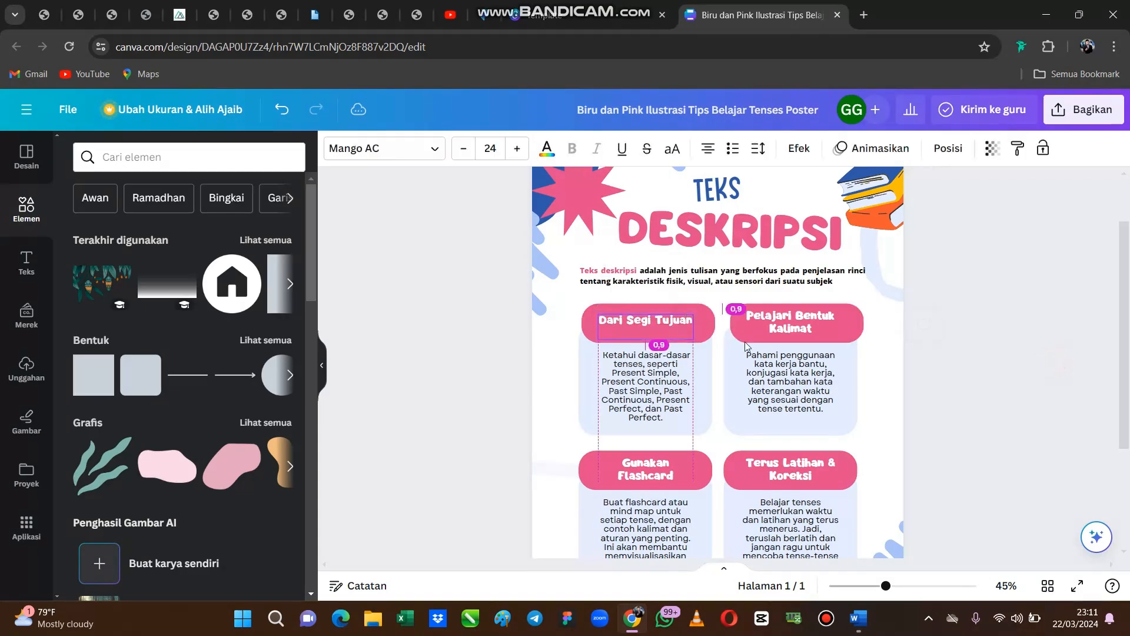
Replace the first card's body text with the "Menjelaskan objek dengan membantu pembaca..." paragraph copied from the Word document
left_click(615, 384)
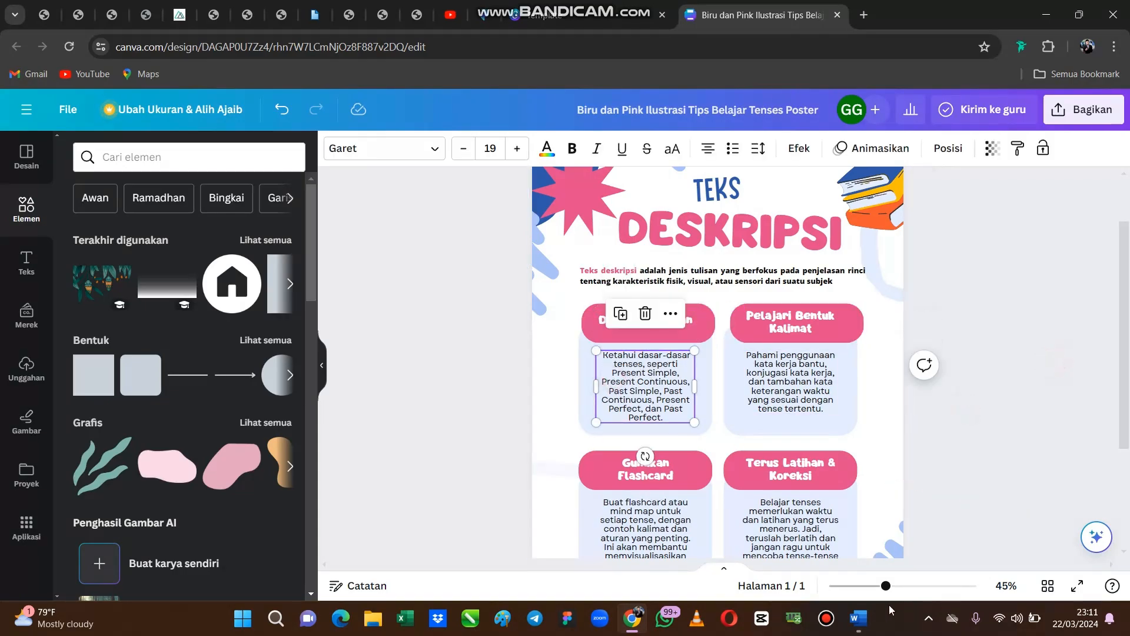
mouse_move(858, 618)
left_click(915, 528)
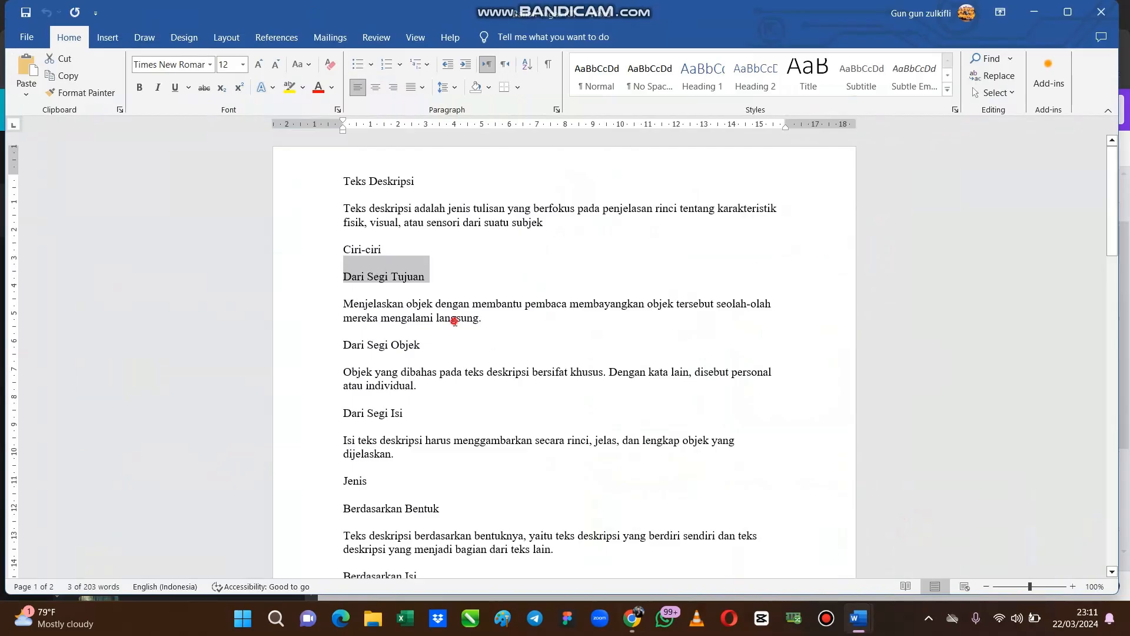
left_click(455, 322)
left_click_drag(494, 318, 355, 310)
key("ctrl+c")
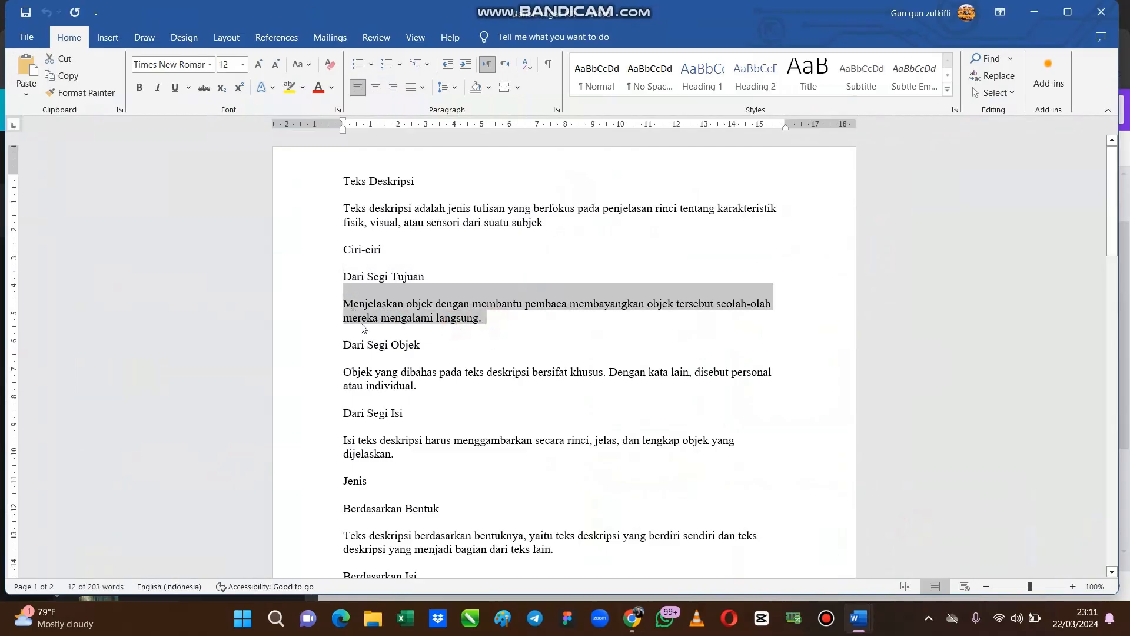
left_click(632, 618)
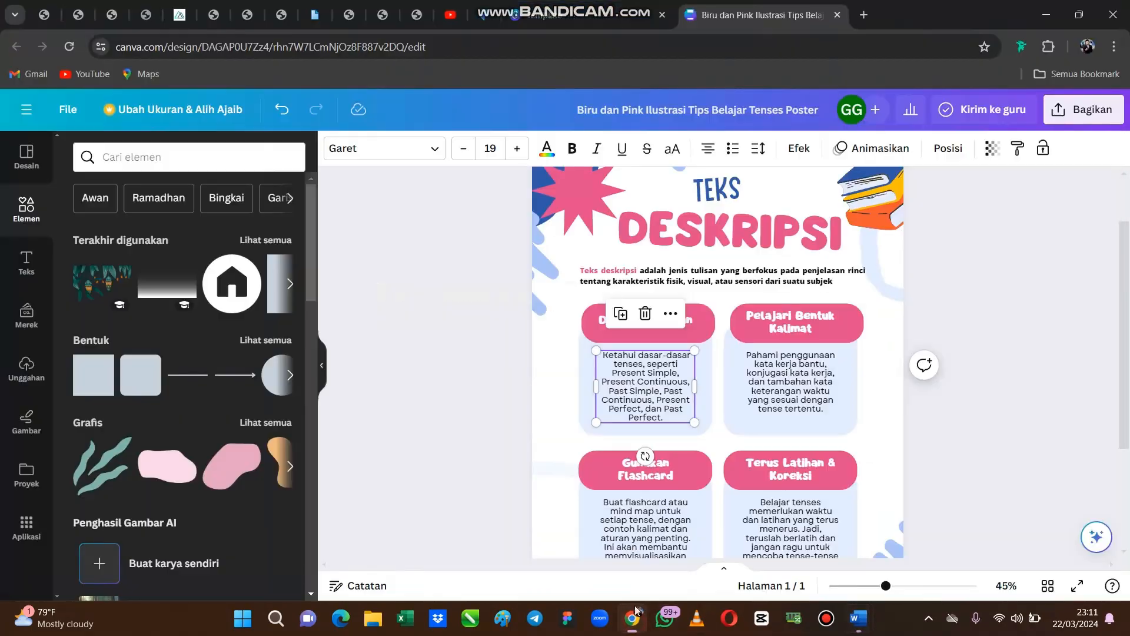
double_click(644, 368)
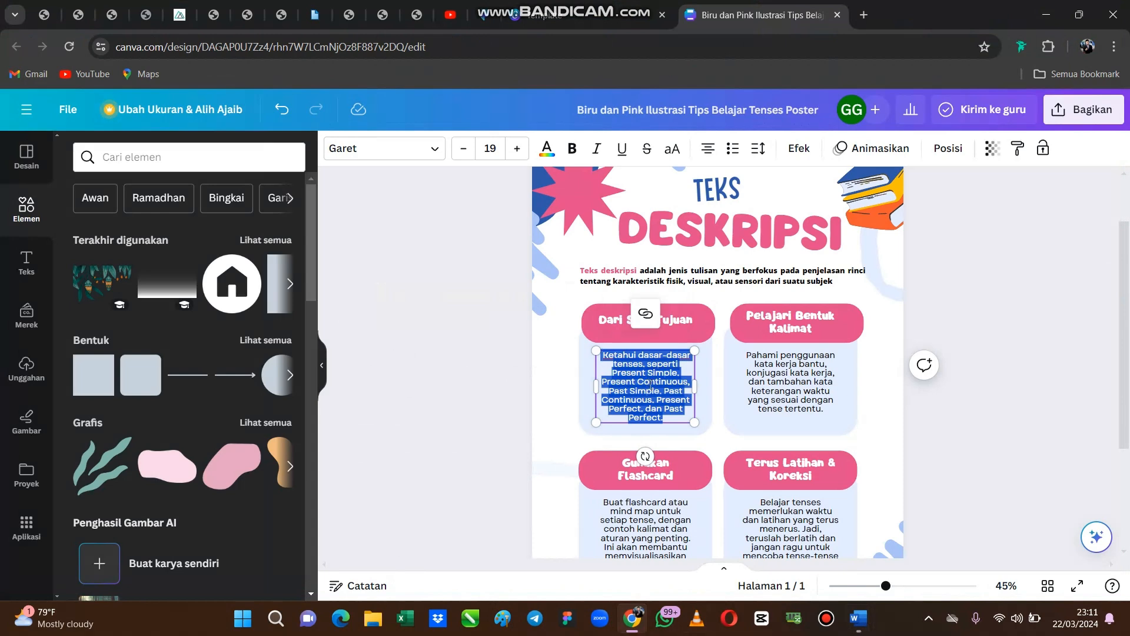
key("ctrl+v")
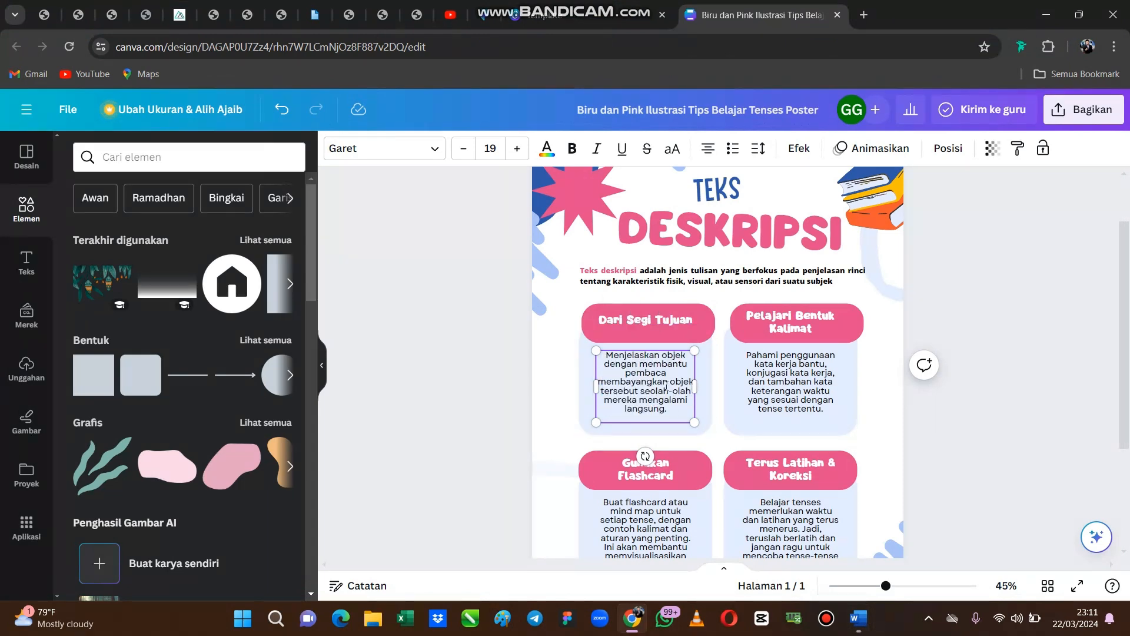
Left-align the body text of the "Dari Segi Tujuan" card
left_click_drag(673, 411, 598, 354)
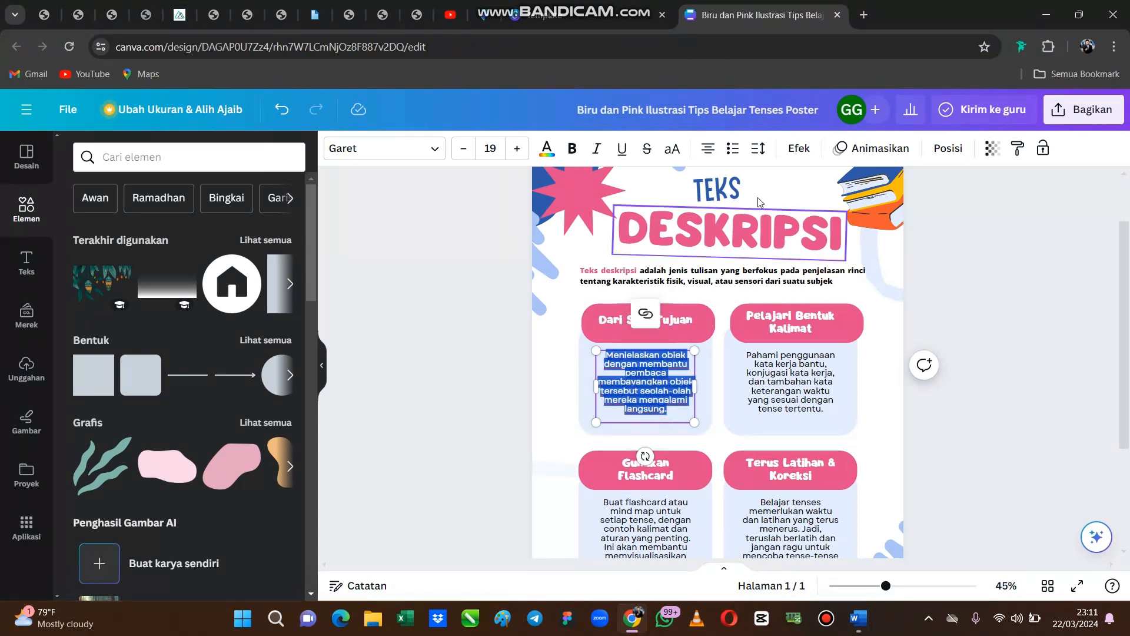
left_click(708, 150)
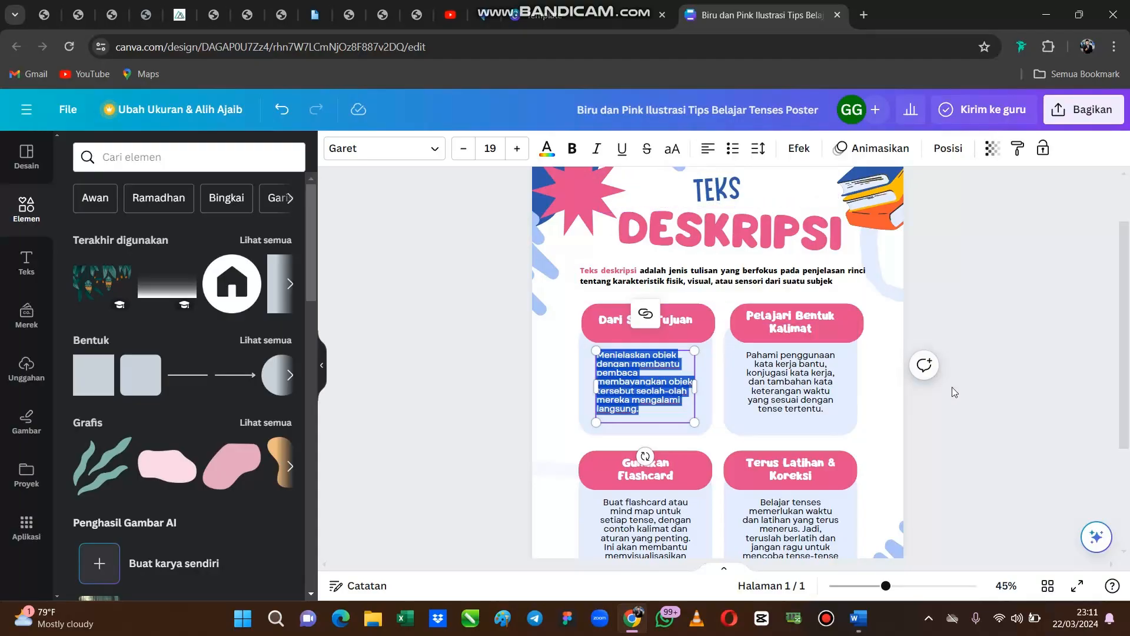
left_click(972, 397)
left_click(612, 396)
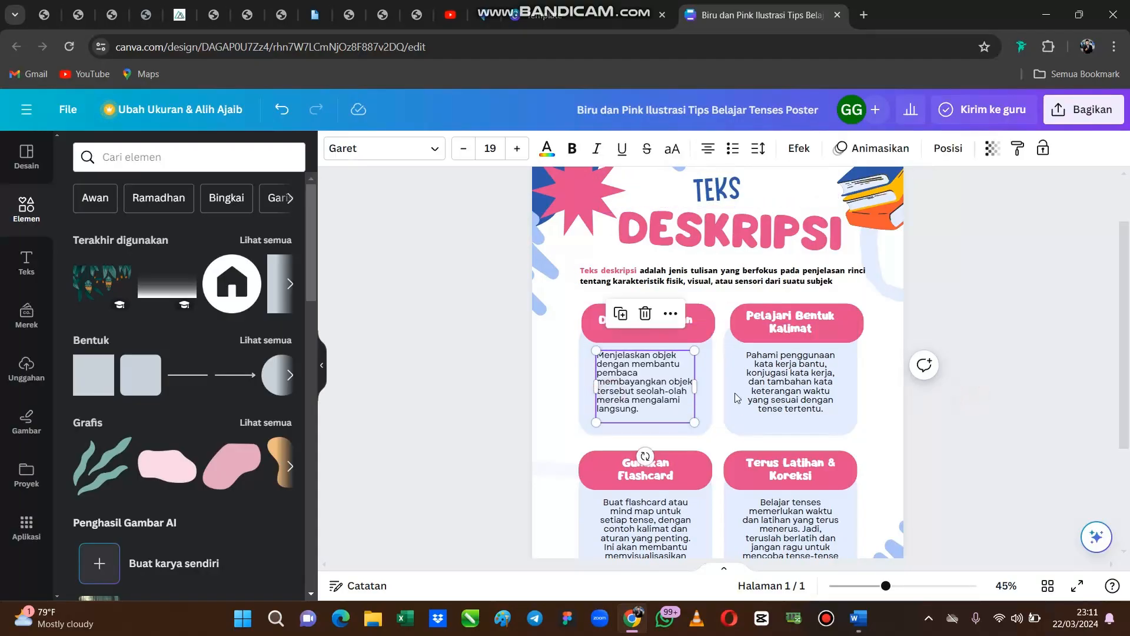
left_click(953, 445)
Replace the "Pelajari Bentuk Kalimat" heading with "Dari Segi Objek" copied from the Word document
left_click(786, 329)
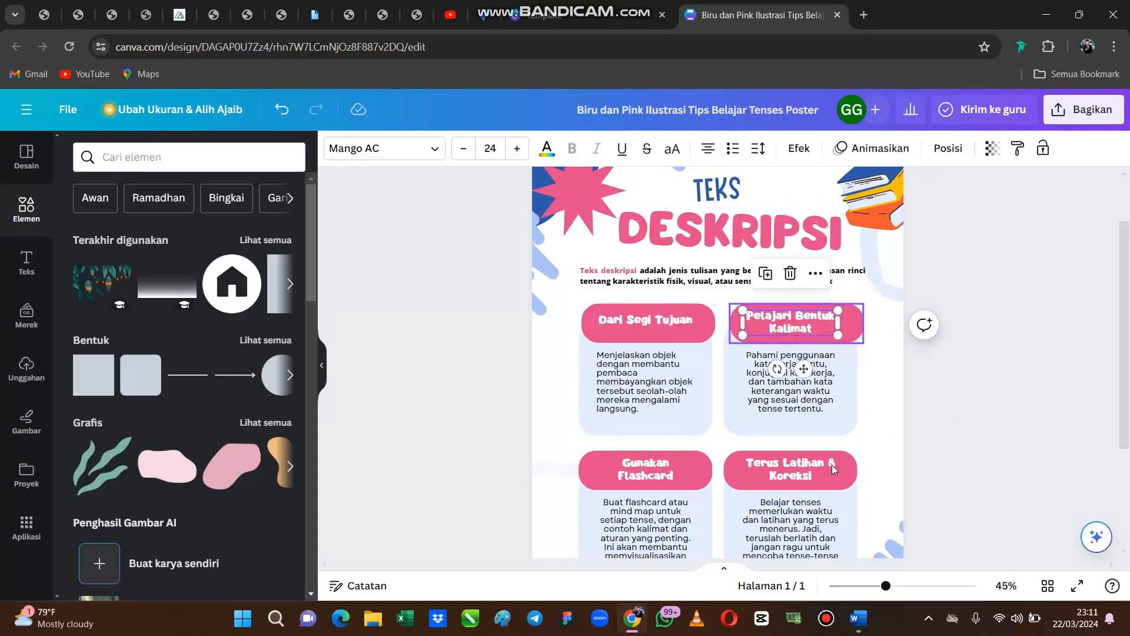
mouse_move(857, 630)
left_click(890, 572)
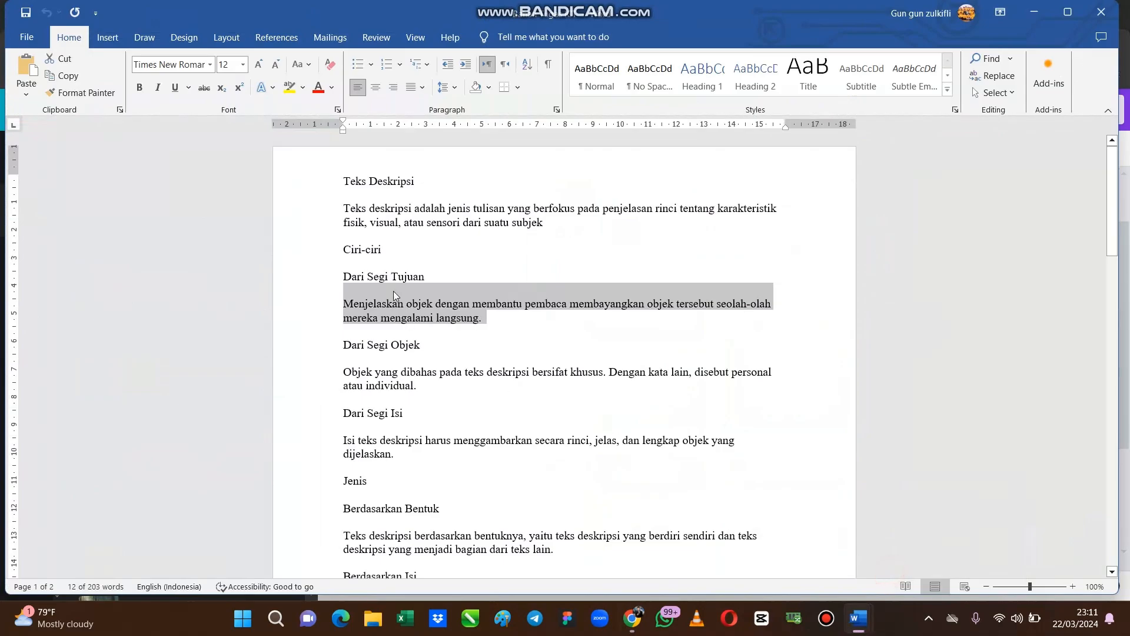
left_click_drag(422, 346, 343, 347)
key("ctrl+c")
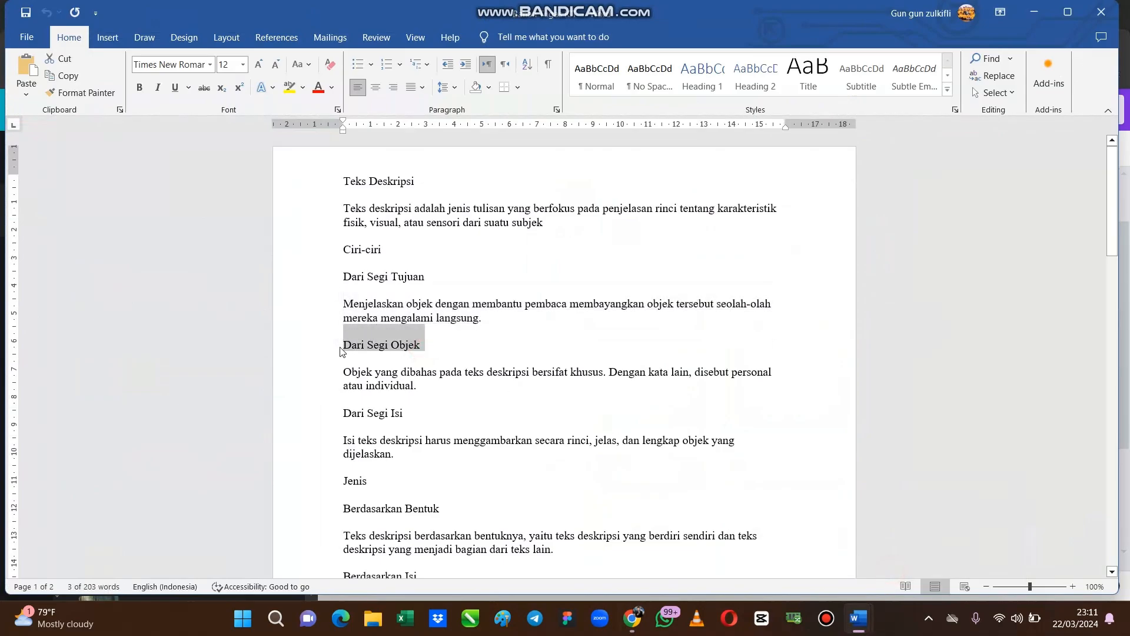
left_click(631, 618)
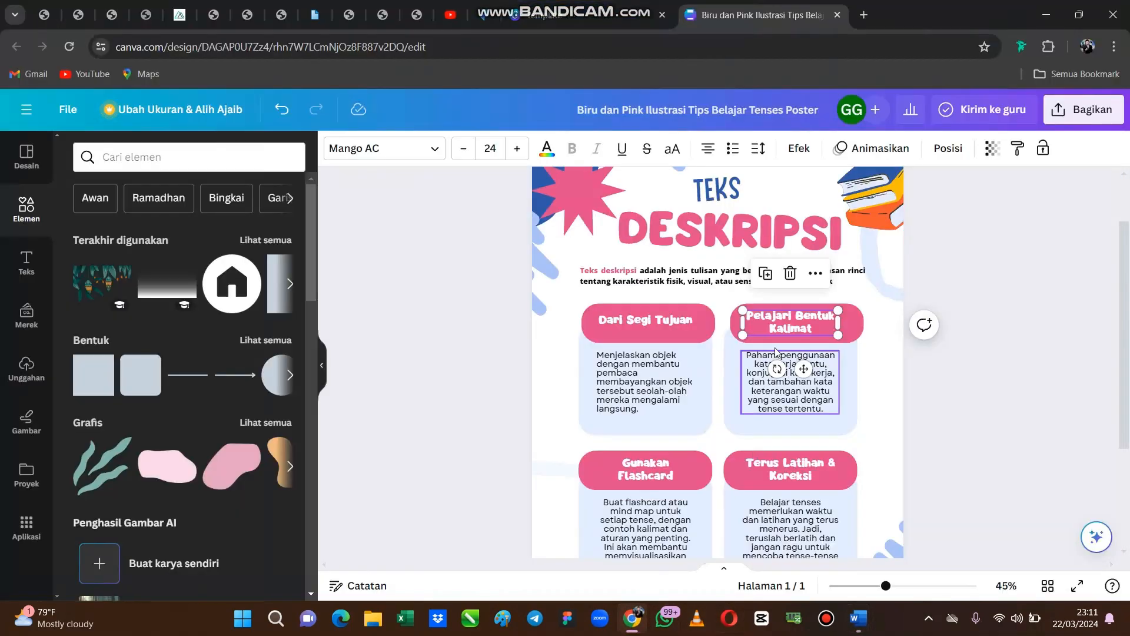
double_click(781, 326)
key("ctrl+v")
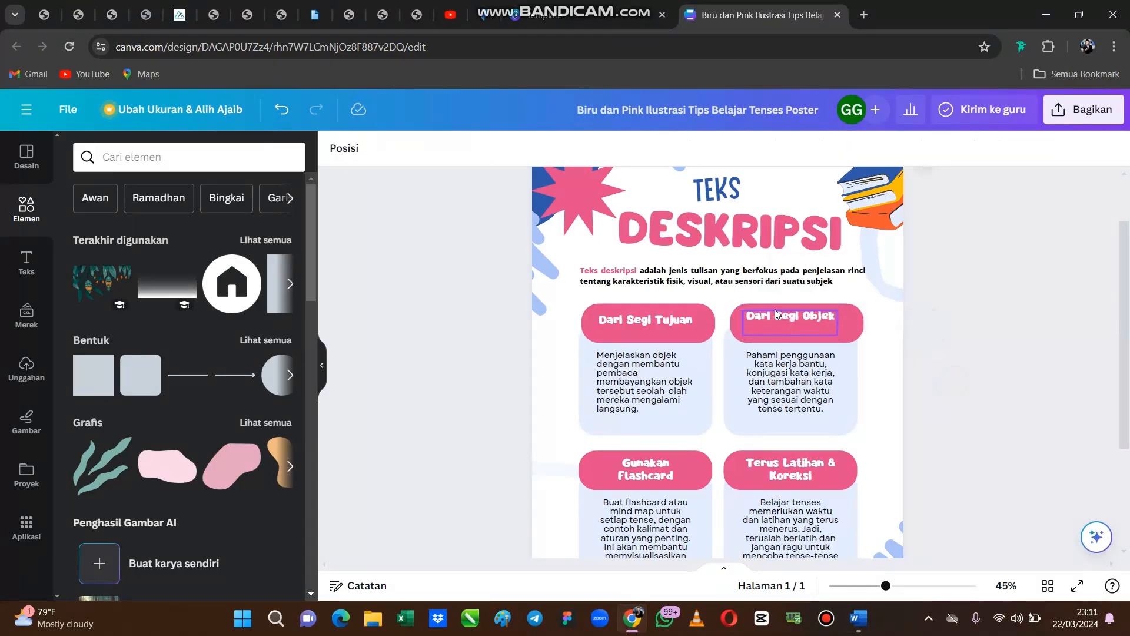
Move the "Dari Segi Objek" heading down slightly to centre it in its pink bar, keeping the bar in place
left_click_drag(790, 309, 794, 314)
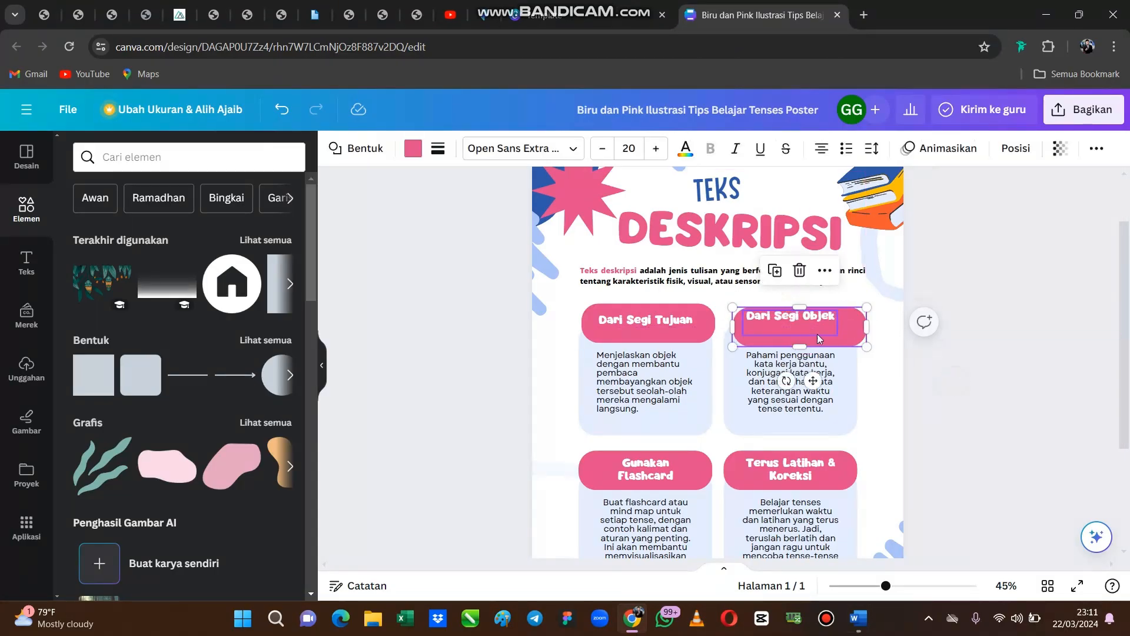
key("ctrl+z")
left_click(956, 390)
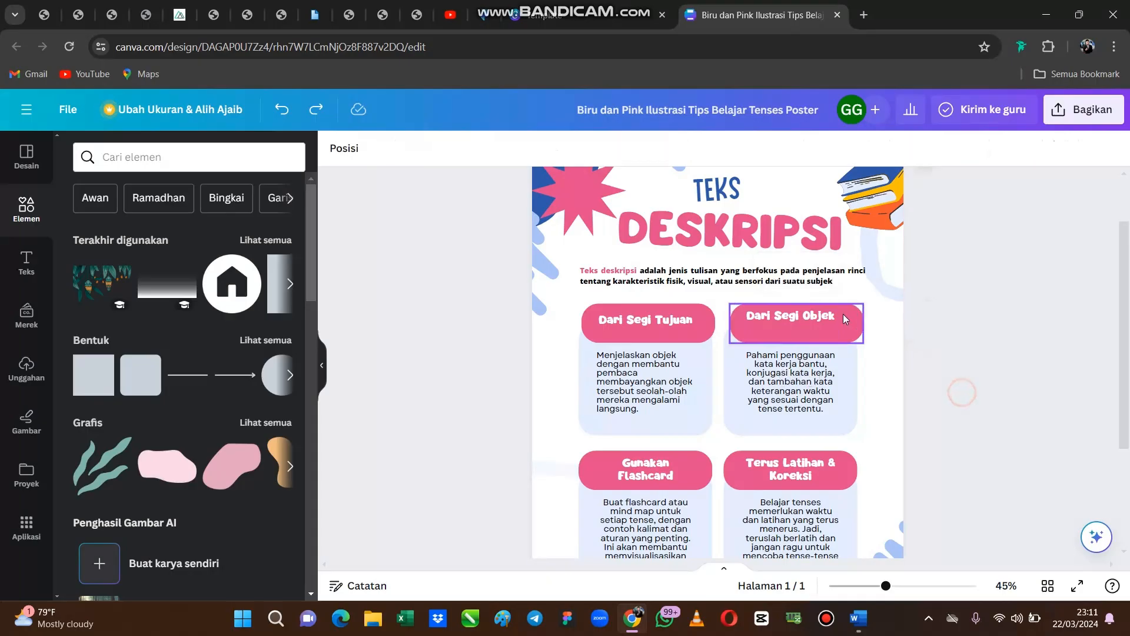
left_click_drag(800, 318, 802, 325)
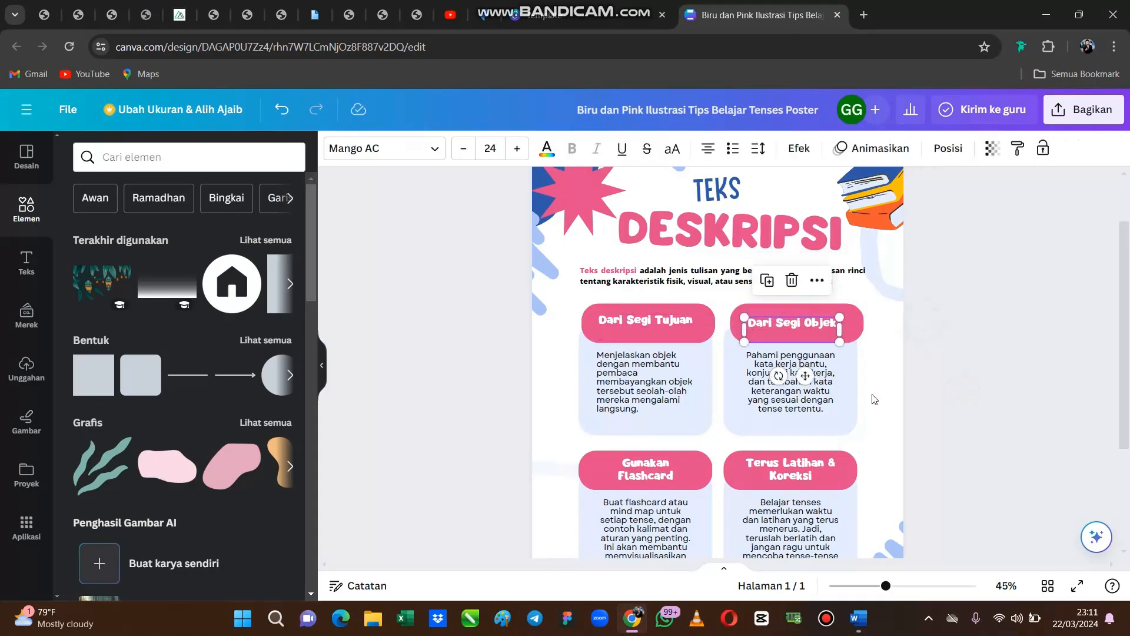
left_click(963, 460)
Switch to the Word document and copy the paragraph under "Dari Segi Objek"
mouse_move(862, 628)
left_click(918, 572)
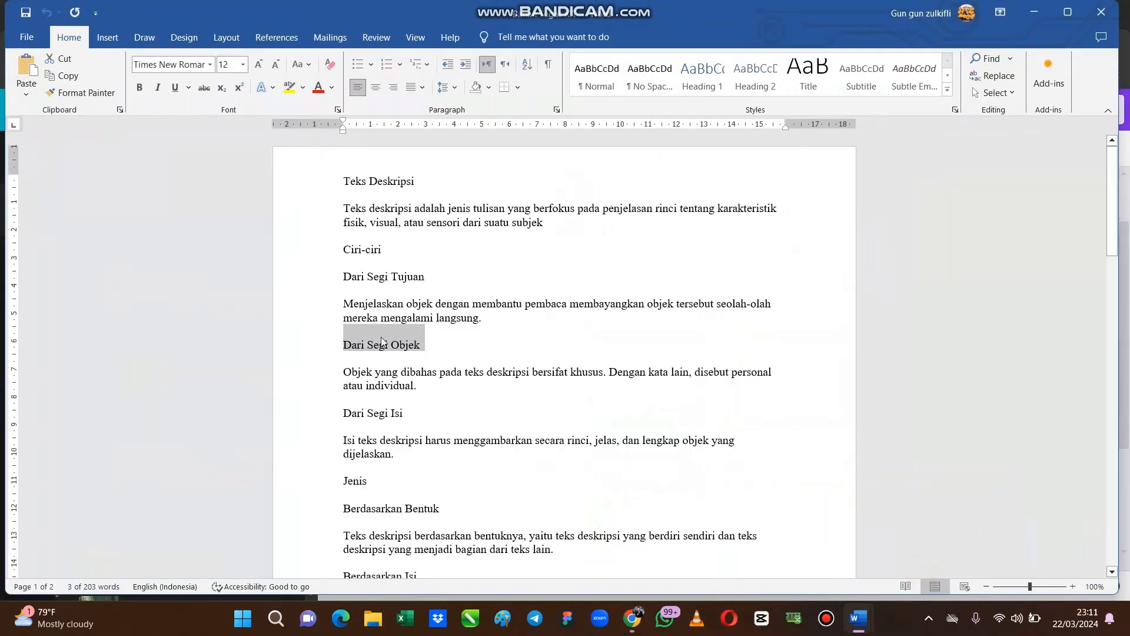
left_click(387, 369)
left_click_drag(344, 374, 428, 387)
key("ctrl+c")
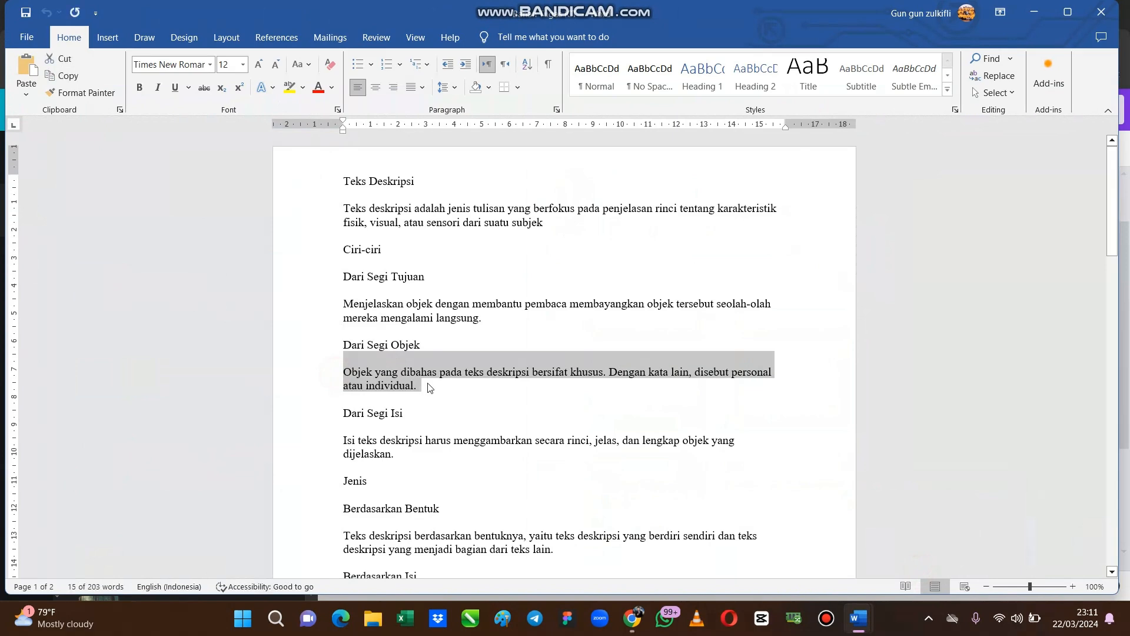
Back in Canva, replace the entire body text of the "Dari Segi Objek" card with the copied paragraph
left_click(632, 618)
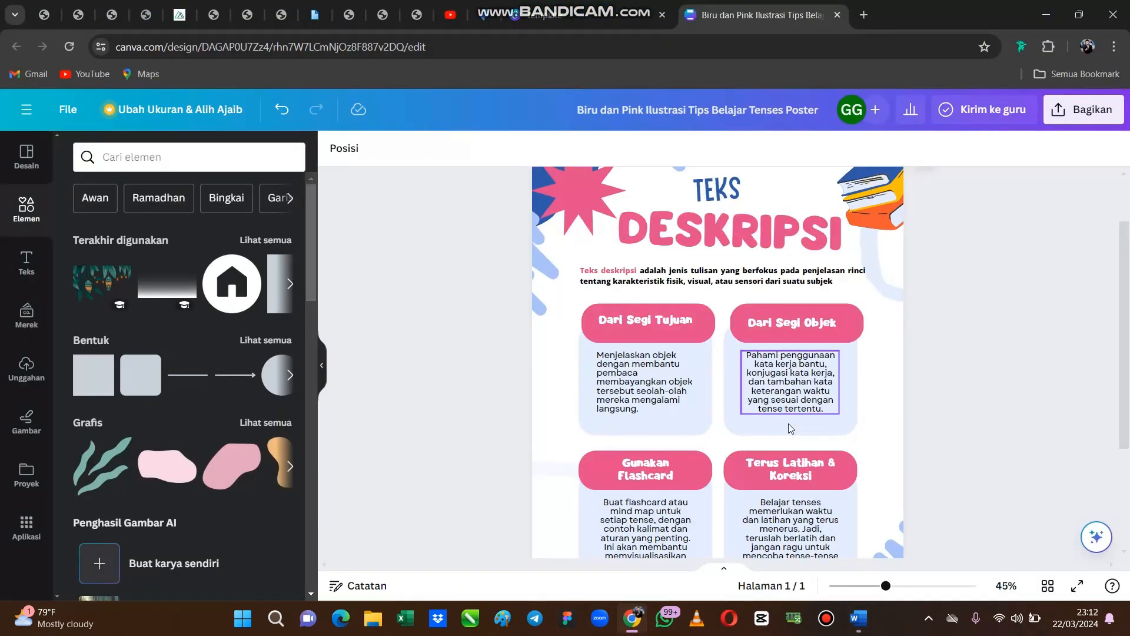
left_click(776, 385)
double_click(777, 386)
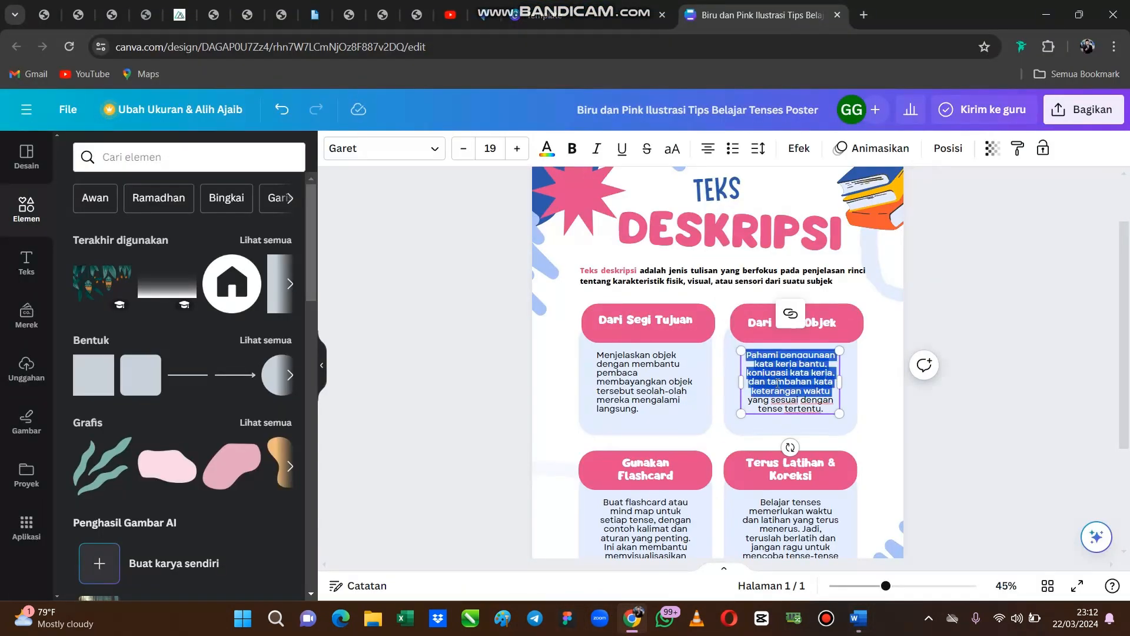
left_click(805, 406)
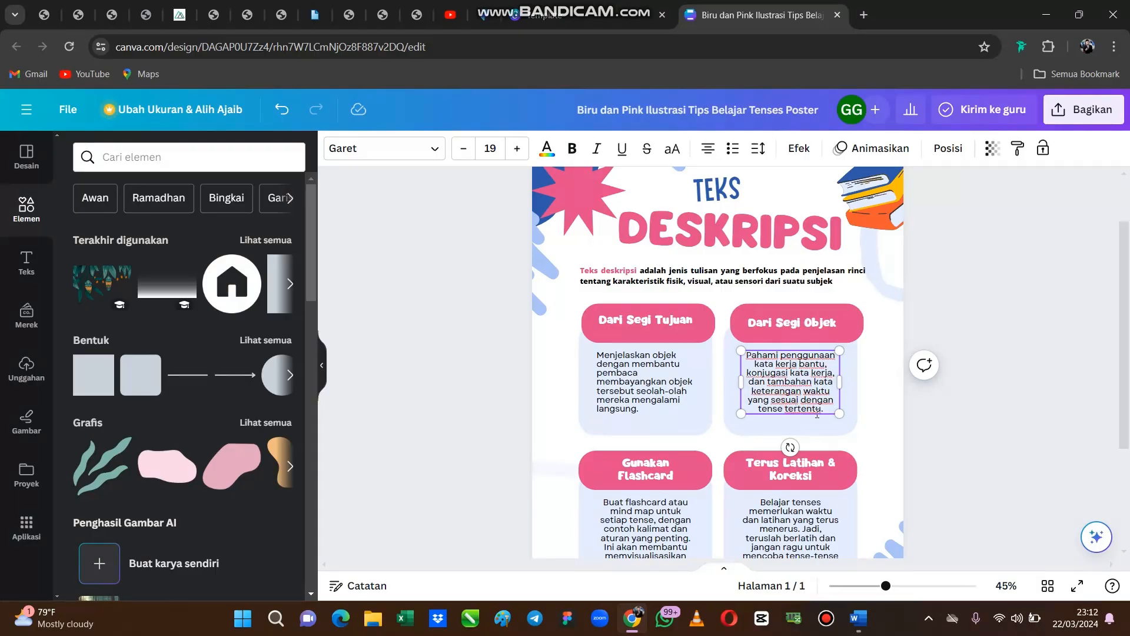
left_click_drag(817, 414, 759, 354)
left_click(756, 353)
left_click_drag(826, 408, 743, 353)
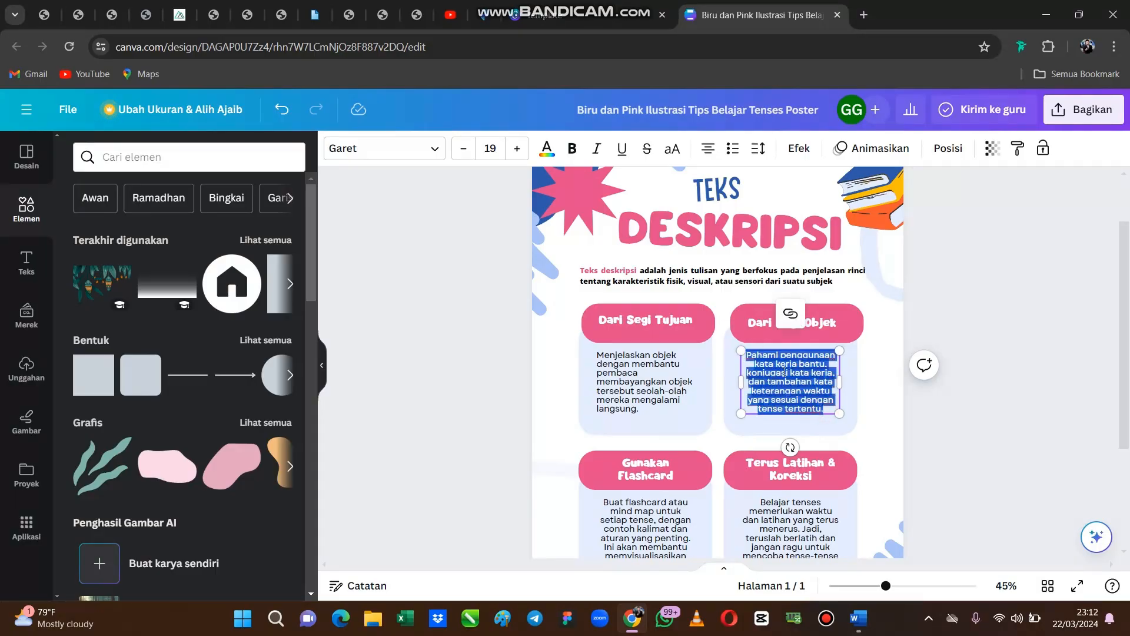
key("ctrl+v")
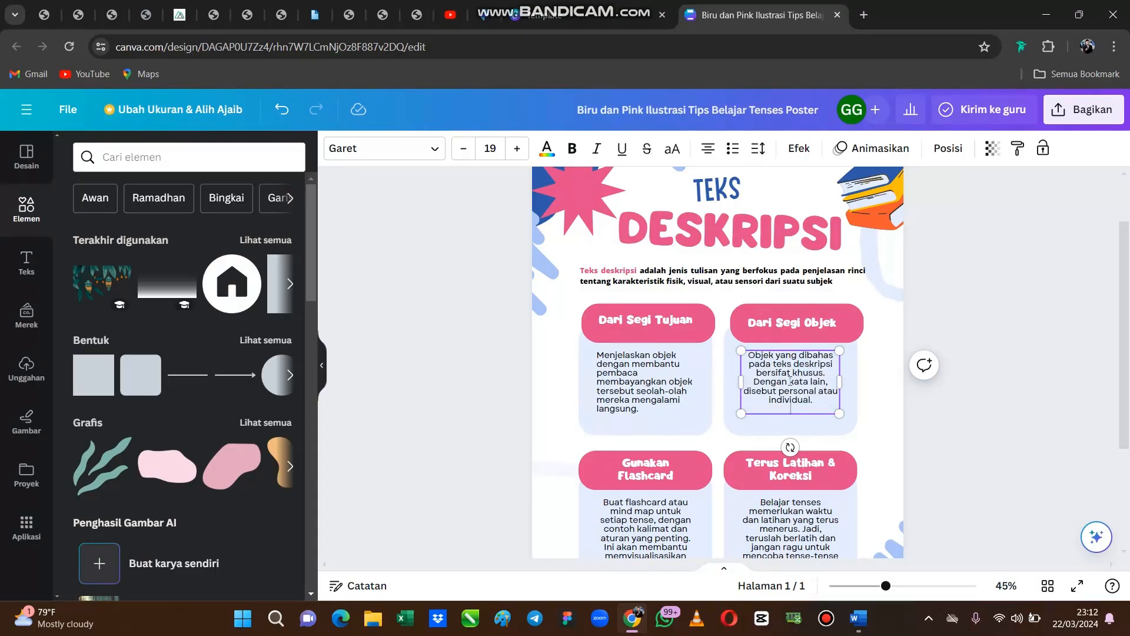
left_click(923, 460)
Replace the "Gunakan Flashcard" heading with "Dari Segi Isi" copied from the Word document
scroll(667, 328, "down", 3)
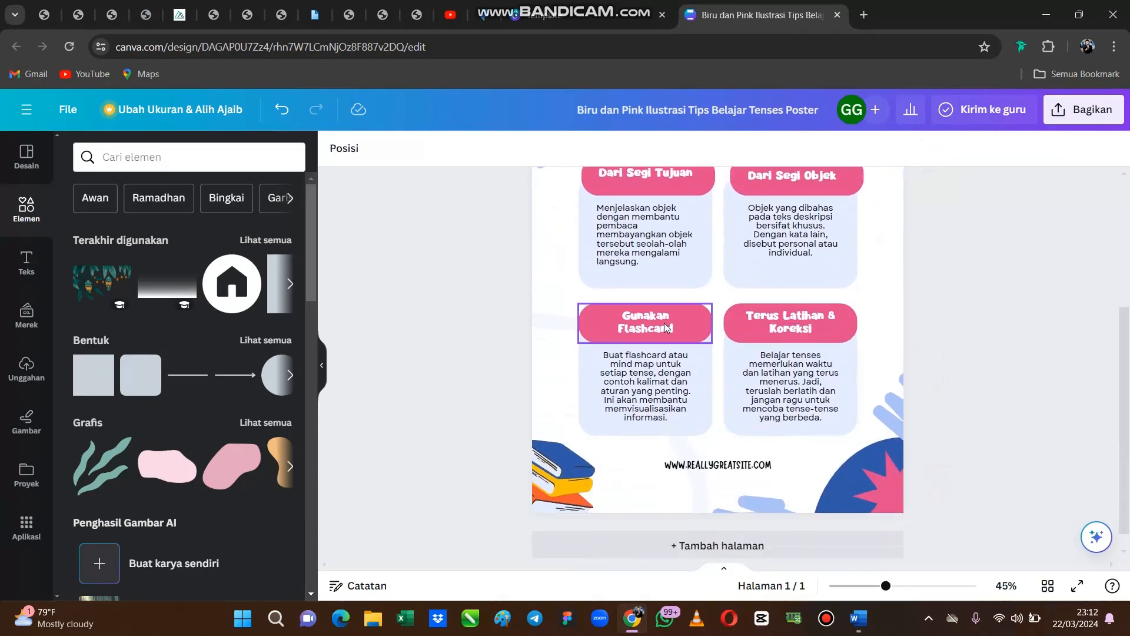
left_click(667, 328)
mouse_move(859, 619)
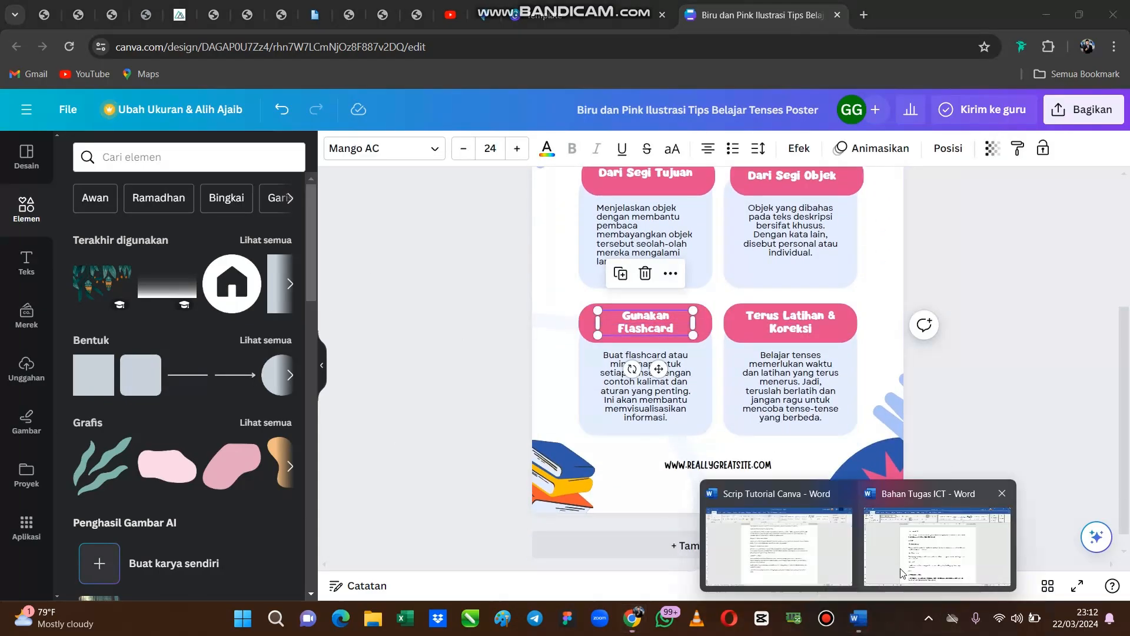
left_click(902, 573)
left_click(365, 415)
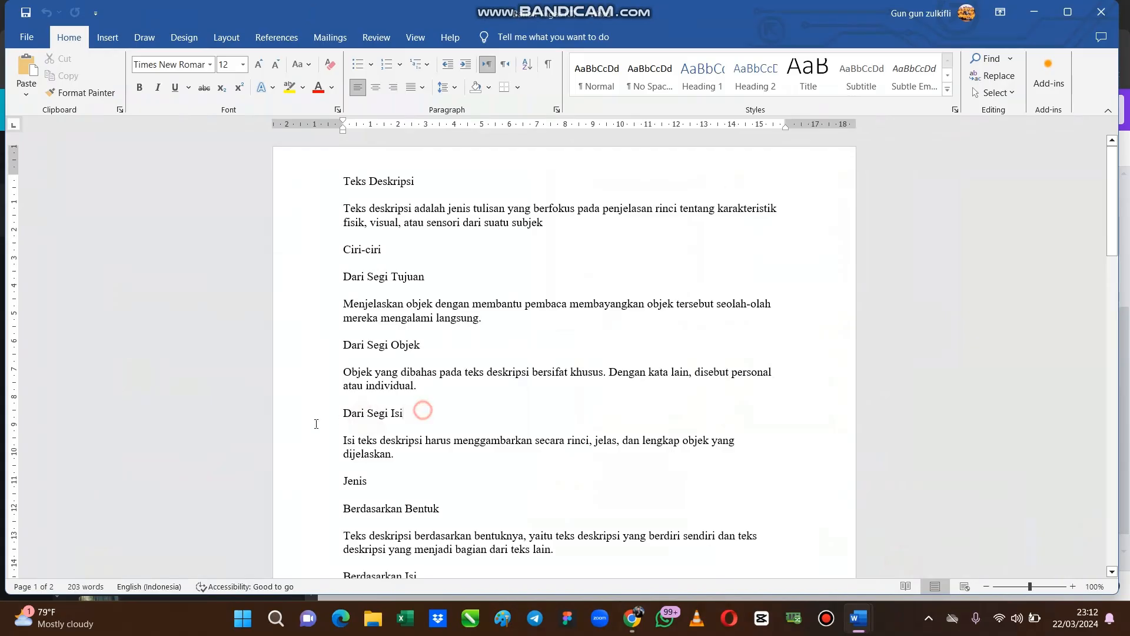
left_click_drag(315, 425, 315, 422)
key("ctrl+c")
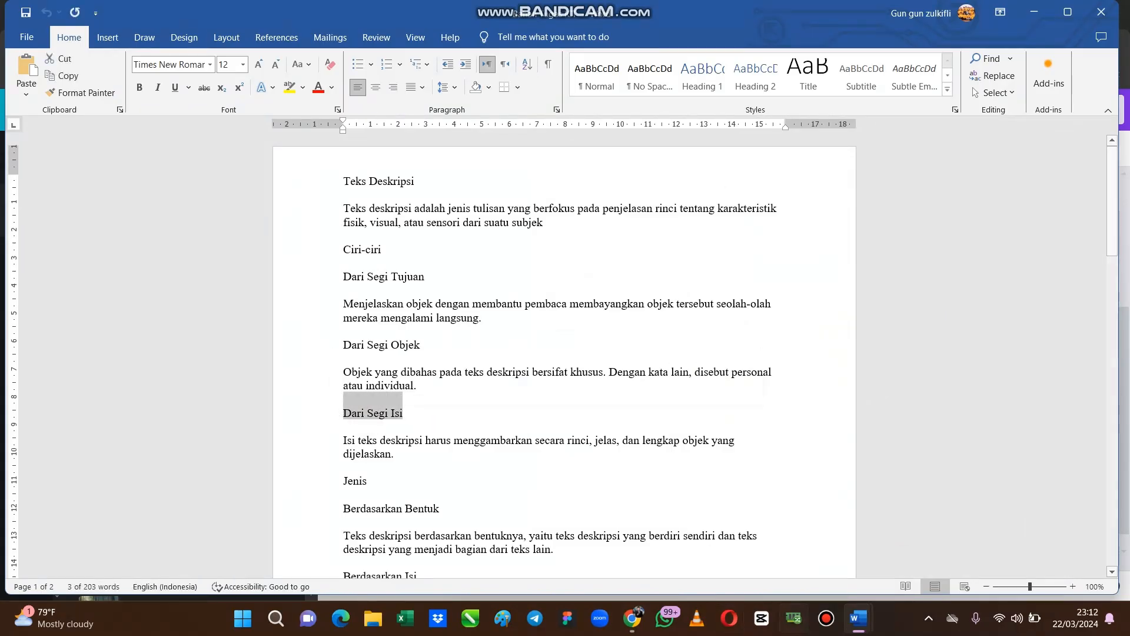
left_click(631, 618)
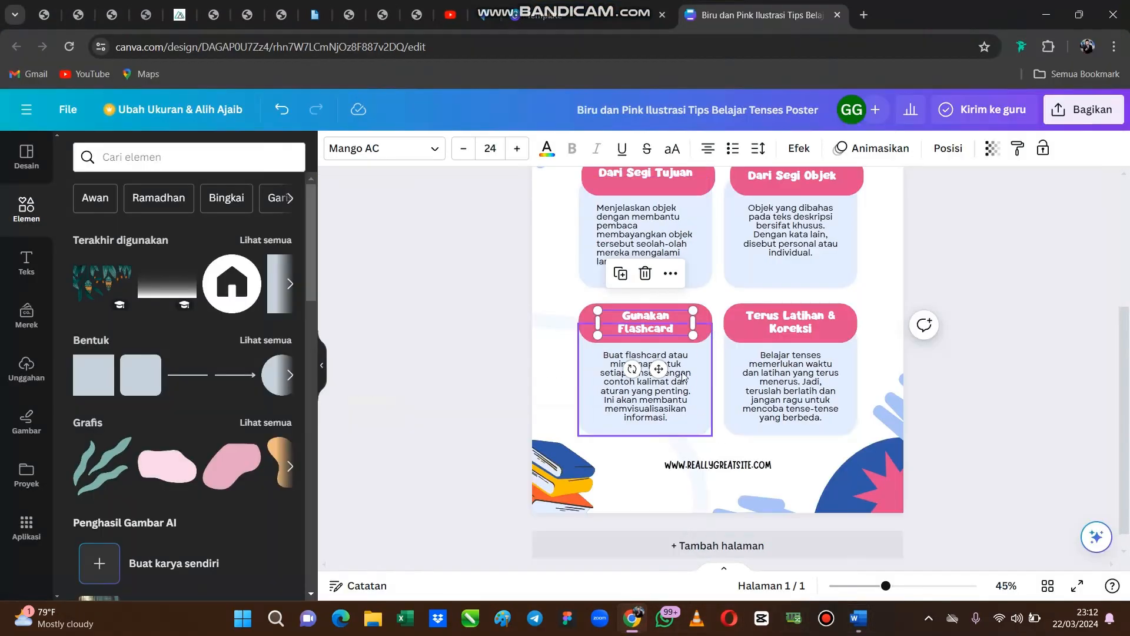
double_click(661, 329)
key("ctrl+v")
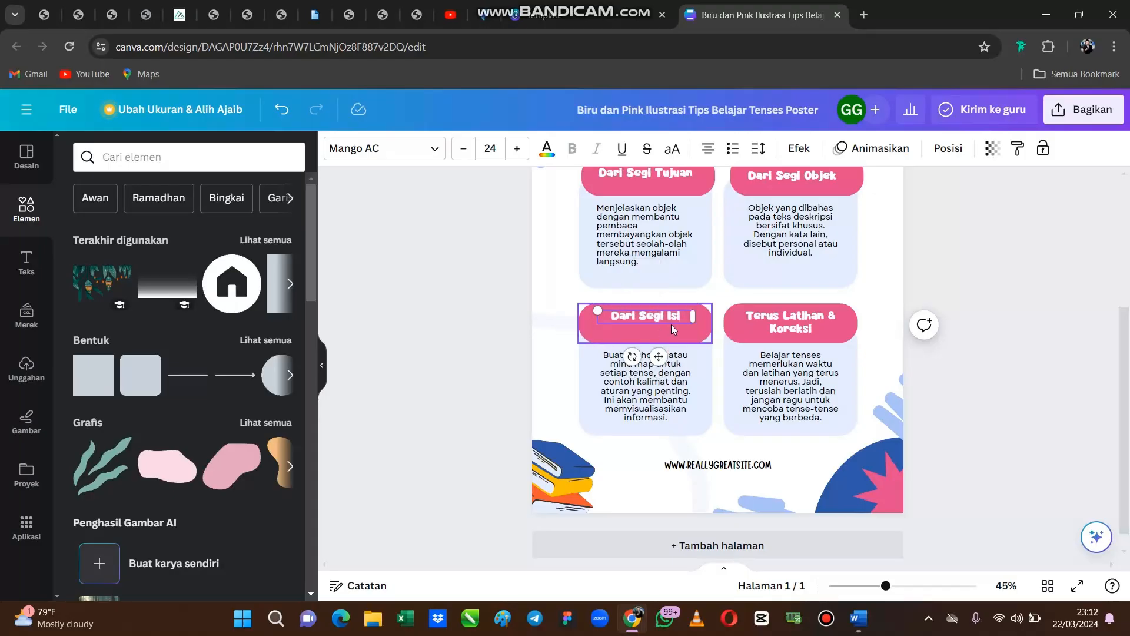
Move the "Dari Segi Isi" heading down slightly to centre it in its pink bar
left_click(1042, 375)
left_click_drag(674, 327, 673, 334)
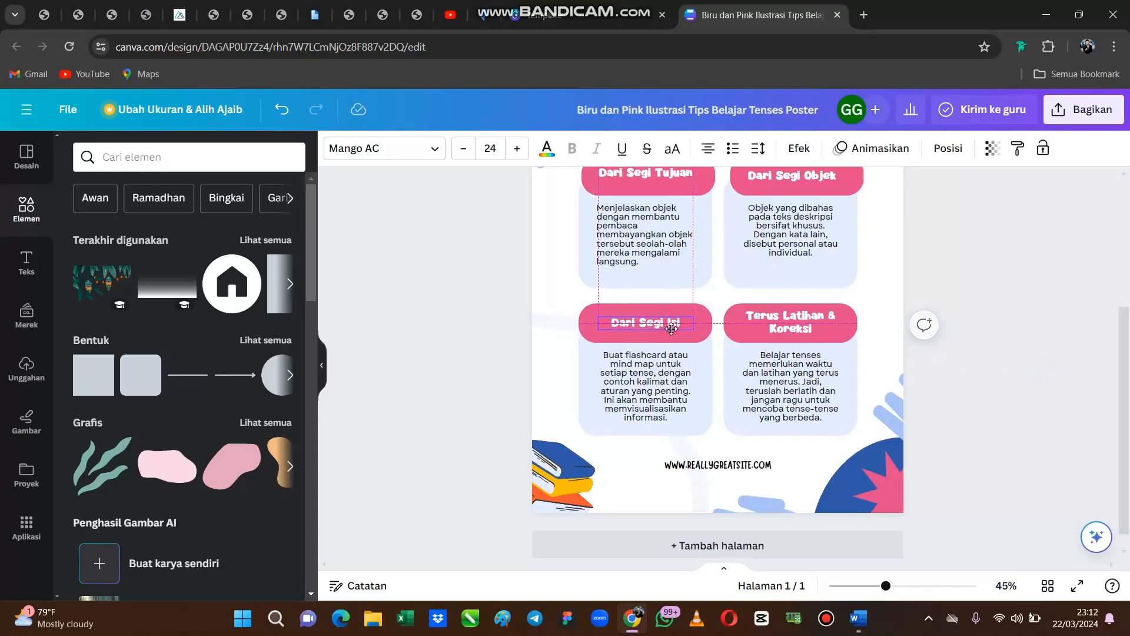
left_click(957, 455)
Copy the paragraph under "Dari Segi Isi" from the Word document and return to the Canva poster with nothing selected
mouse_move(859, 619)
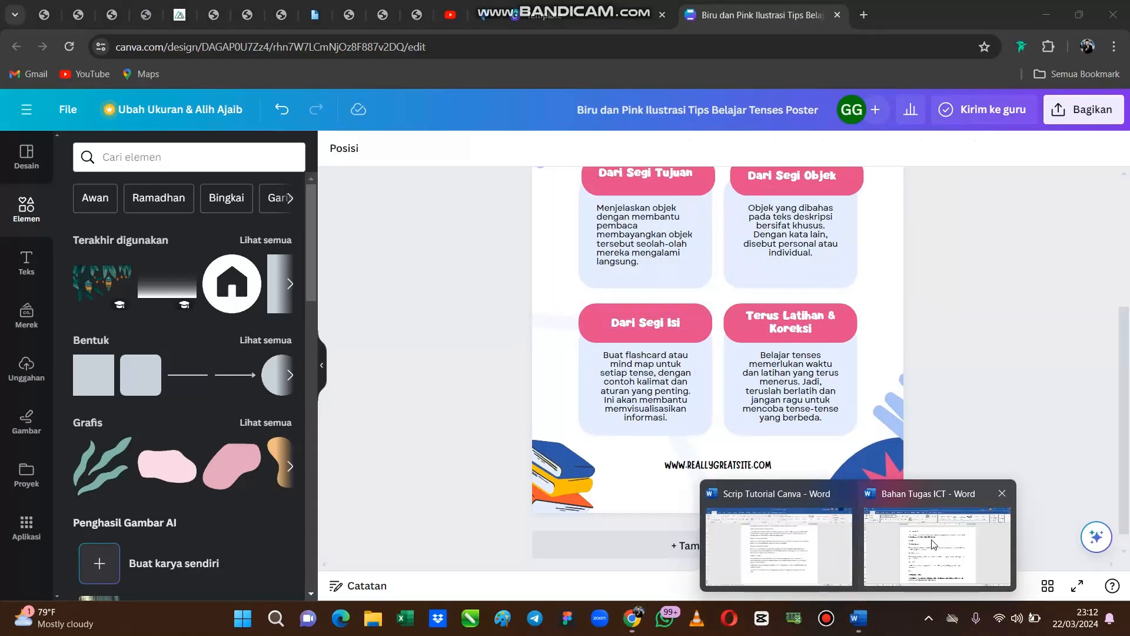
left_click(783, 536)
left_click(403, 453)
left_click_drag(386, 453, 345, 452)
key("ctrl+c")
mouse_move(632, 619)
left_click(642, 471)
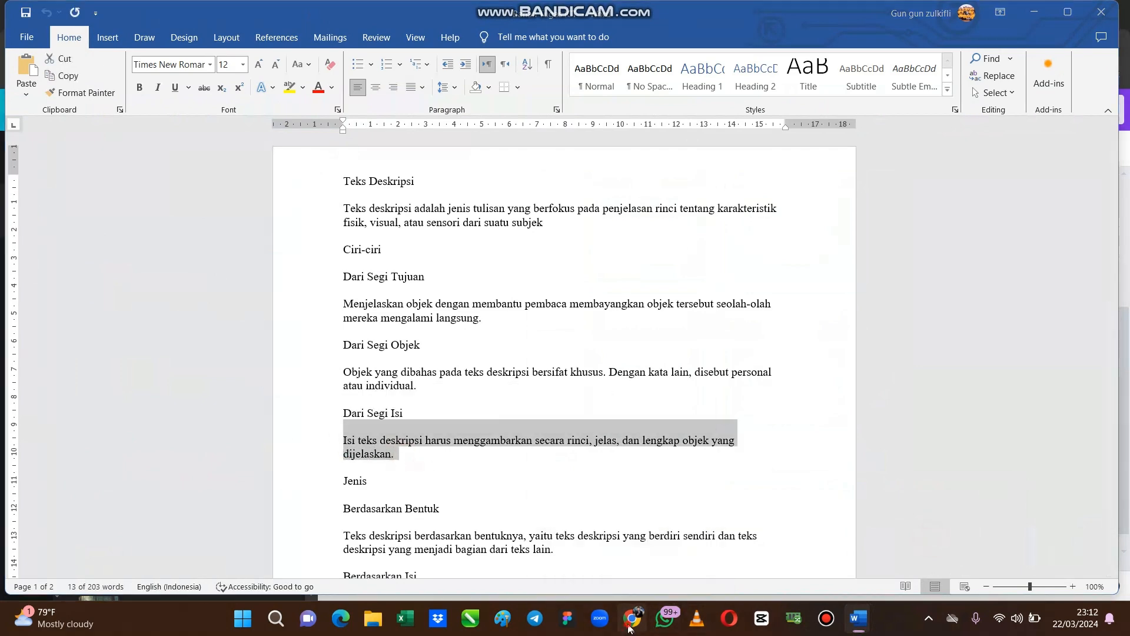
key("ctrl+a")
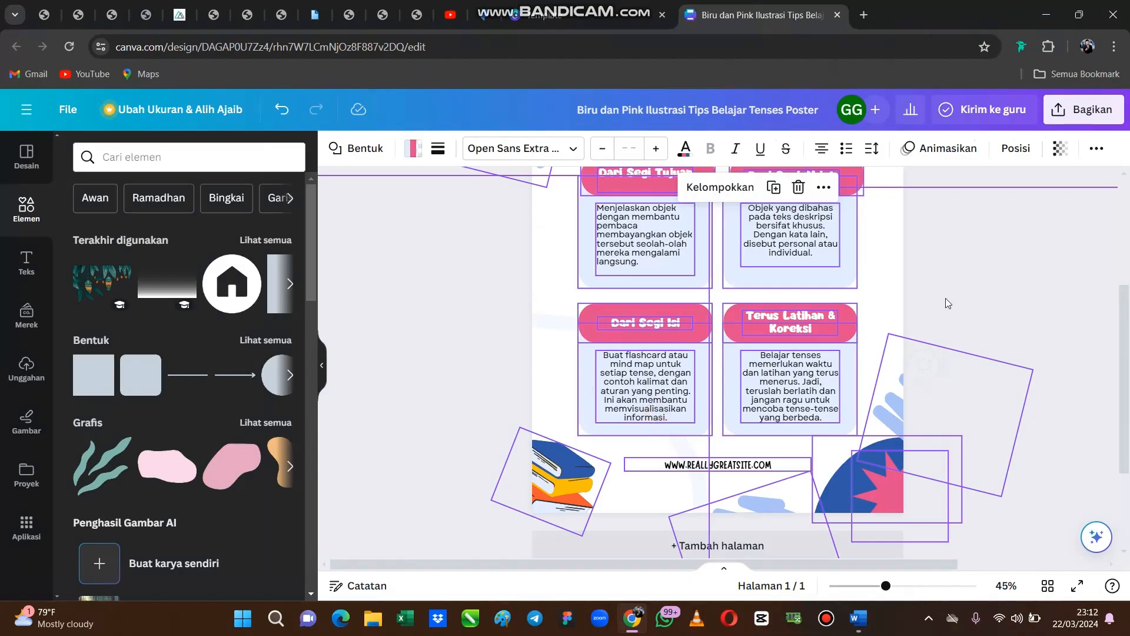
left_click(981, 262)
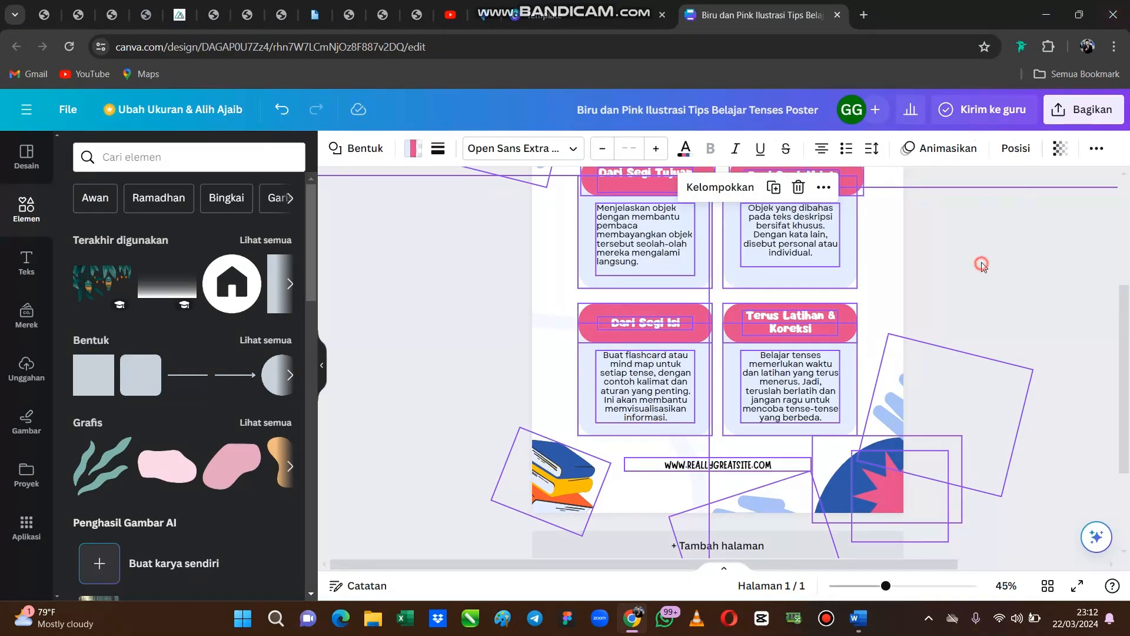
Replace the entire body text of the "Dari Segi Isi" card with the copied paragraph
left_click(655, 411)
double_click(654, 409)
key("ctrl+v")
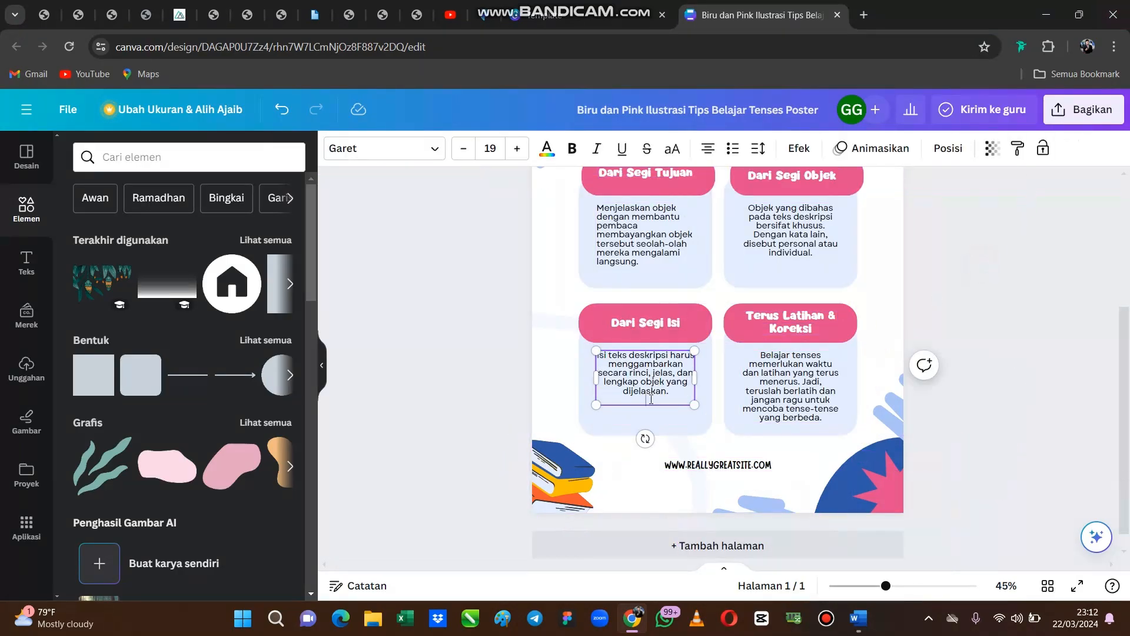
left_click(1033, 364)
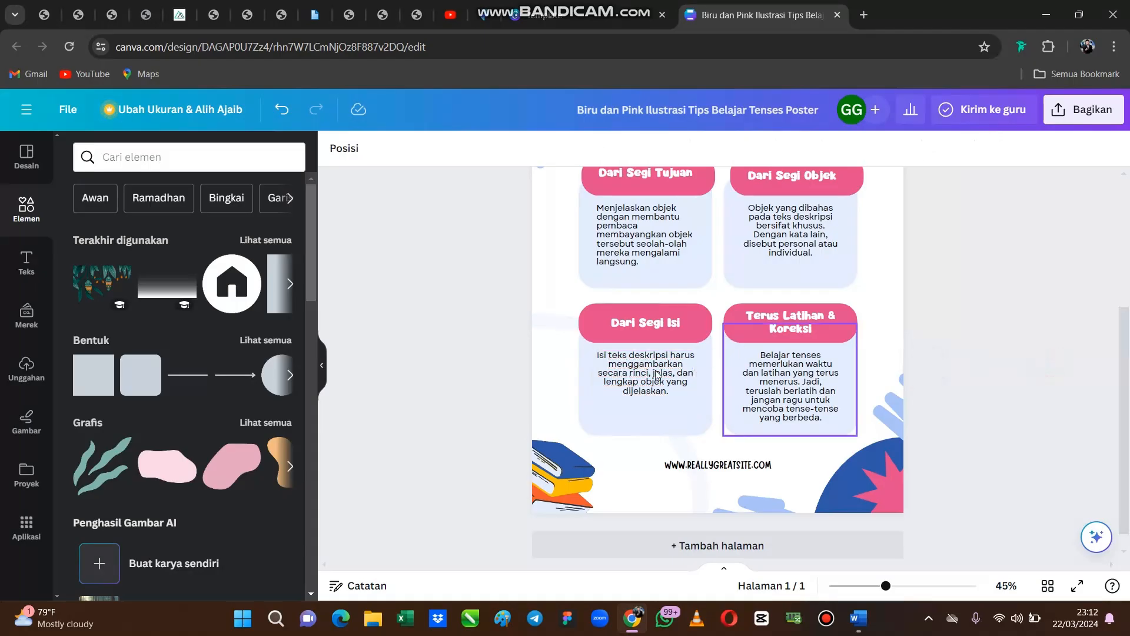
Move the "Dari Segi Isi" body text down slightly within its card and align it left
left_click_drag(654, 369, 655, 376)
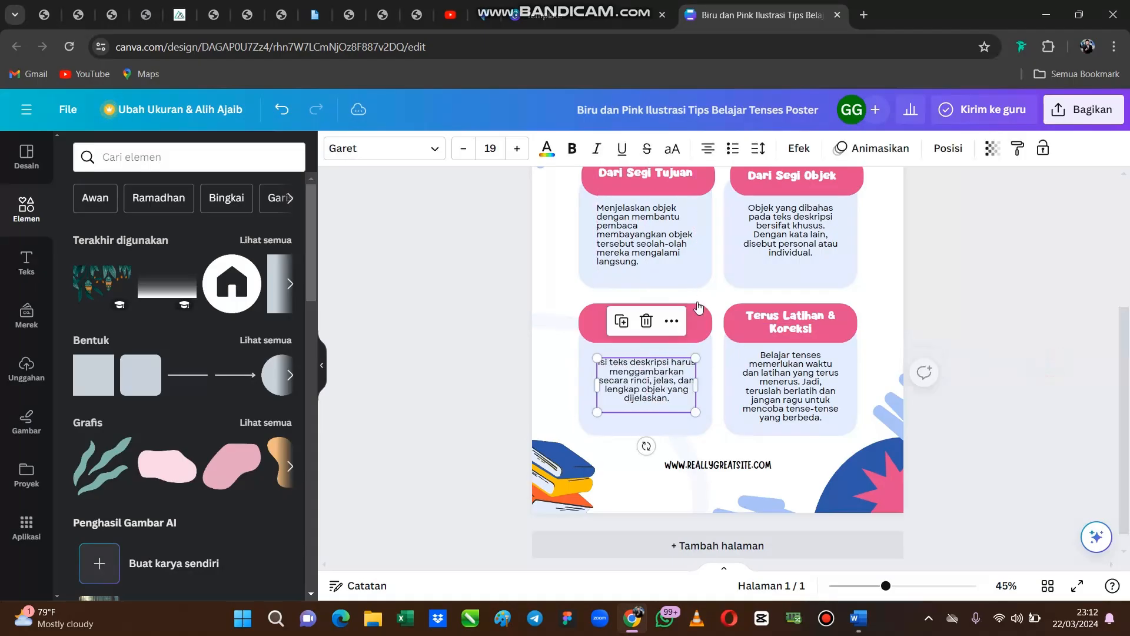
left_click(709, 148)
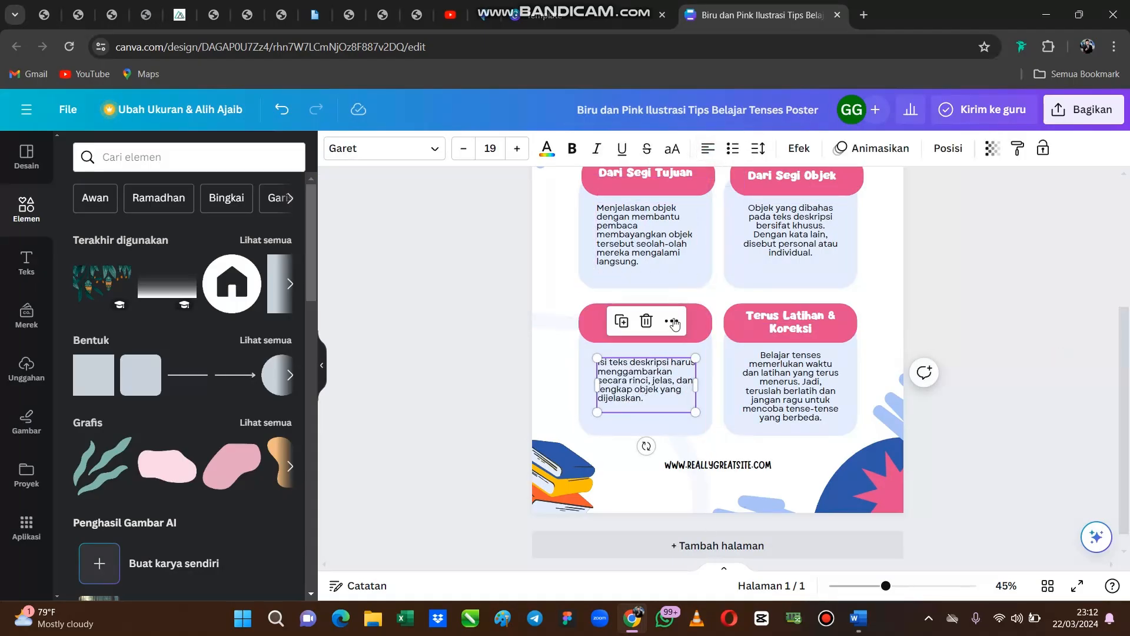
left_click(976, 328)
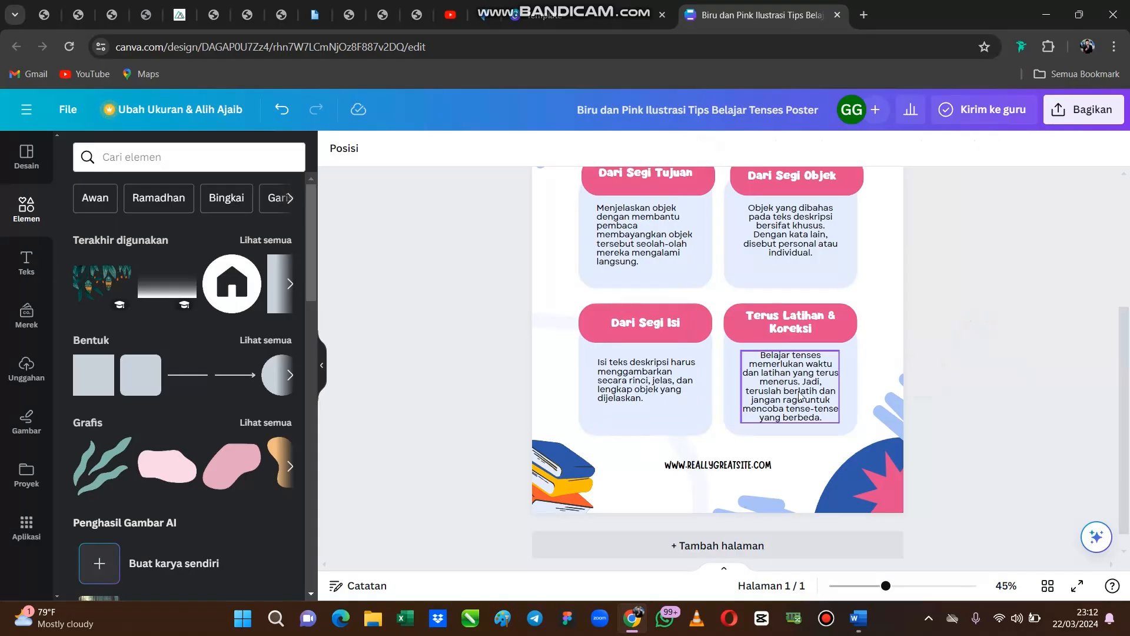
Switch to the "Bahan Tugas ICT" Word document and copy the lines "Jenis" and "Berdasarkan Bentuk"
left_click(859, 618)
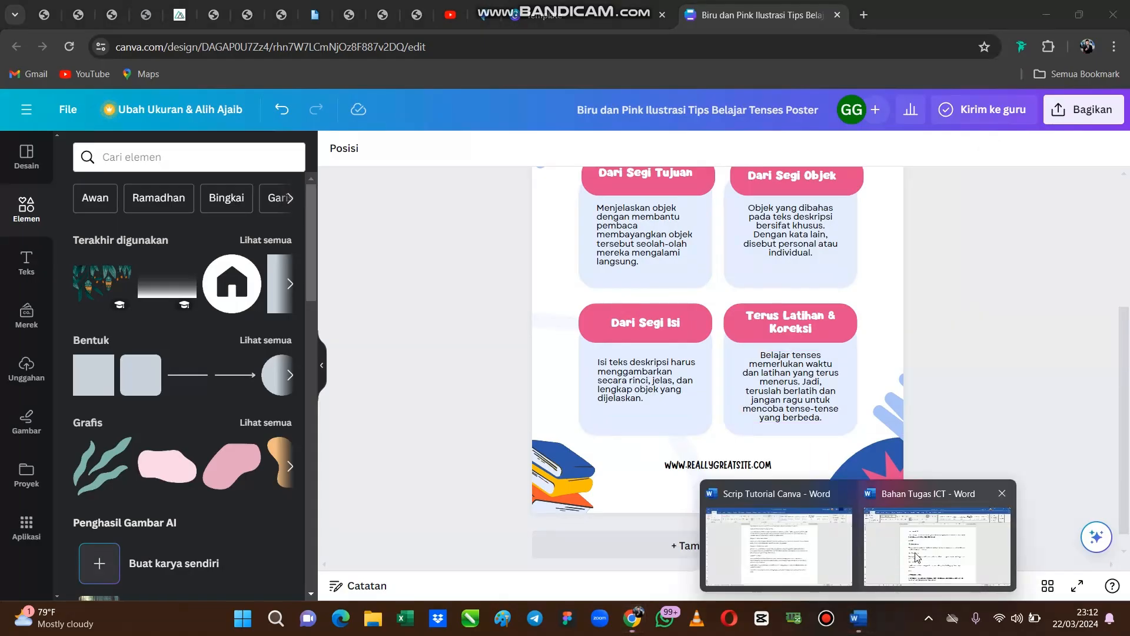
left_click(916, 557)
left_click(447, 472)
scroll(442, 475, "down", 2)
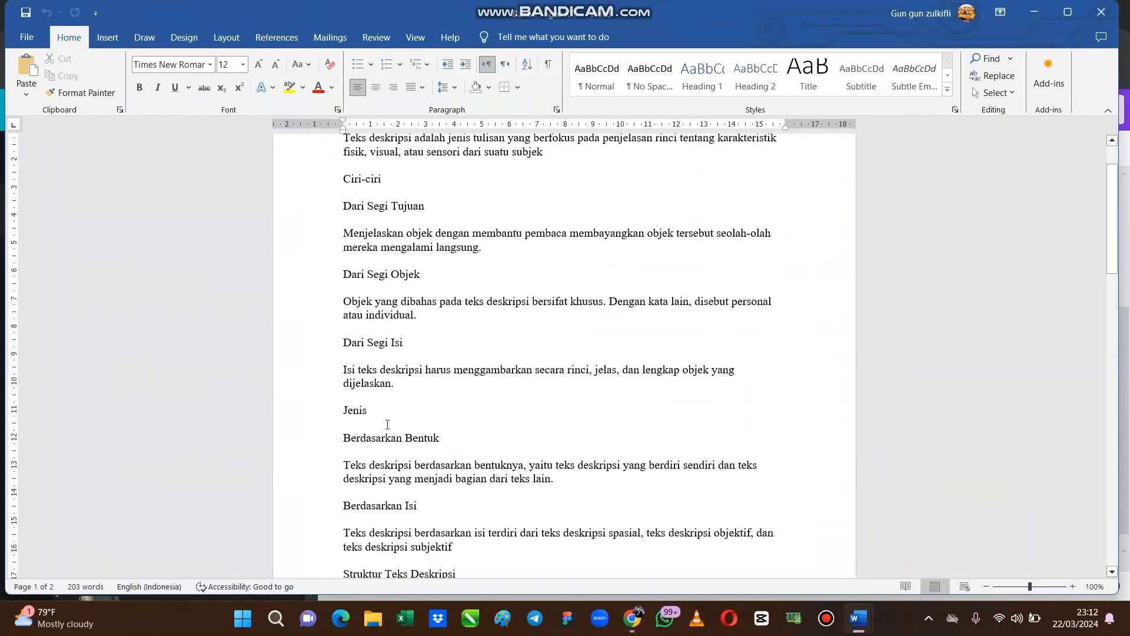
left_click_drag(337, 408, 445, 442)
key("ctrl+c")
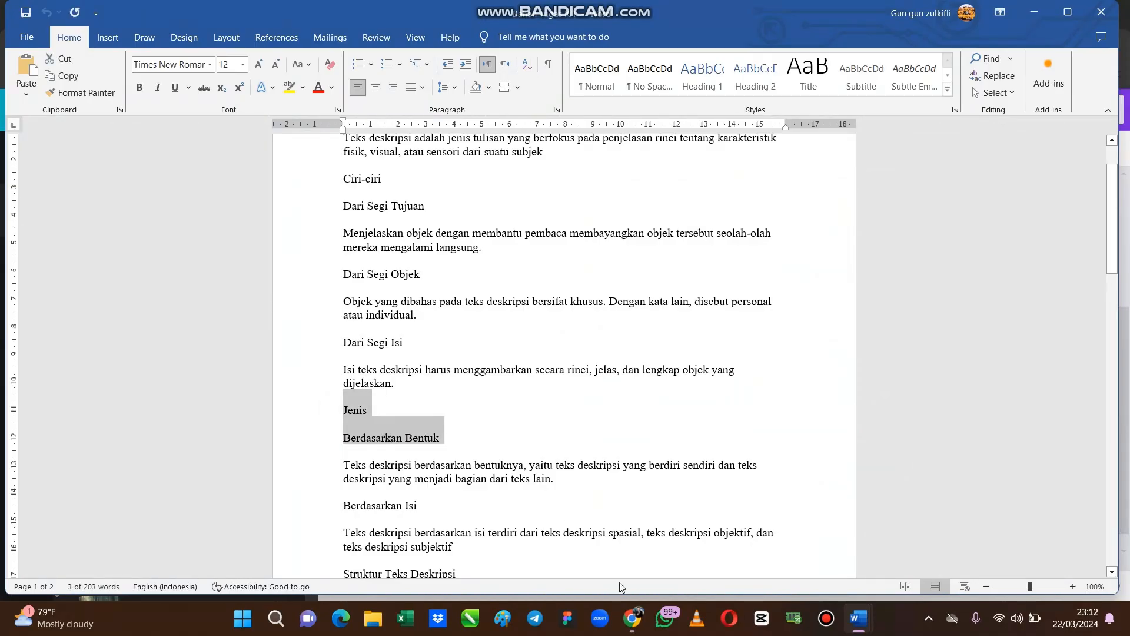
Back in Canva, replace the "Terus Latihan & Koreksi" heading with the copied "Jenis Berdasarkan Bentuk" and shrink it to fit its pink bar
mouse_move(632, 618)
left_click(650, 483)
double_click(792, 327)
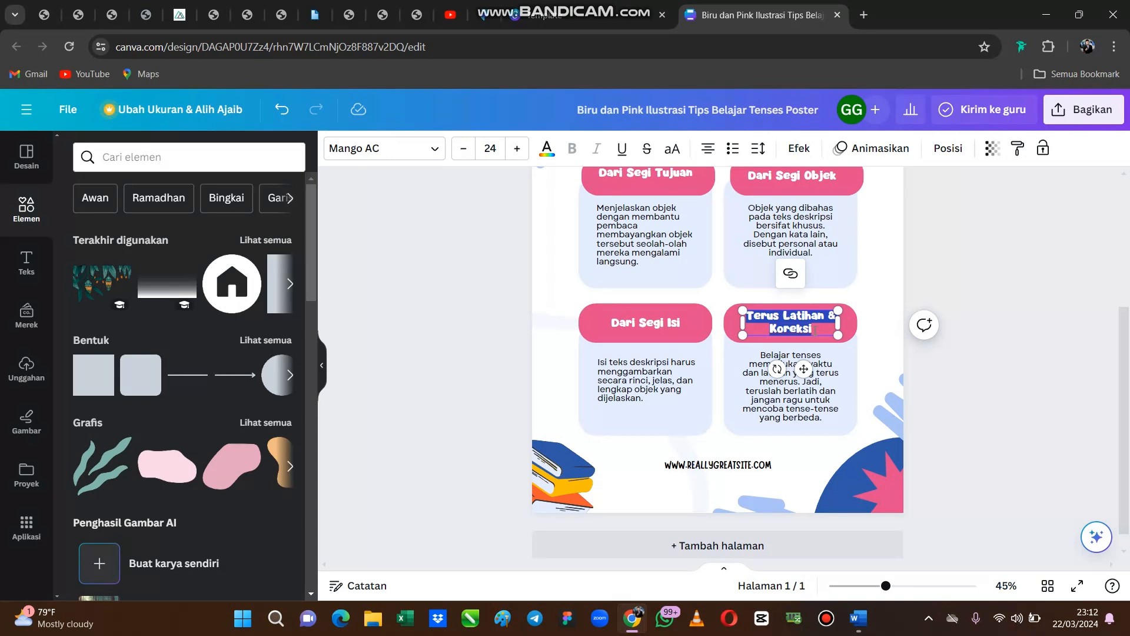
key("ctrl+v")
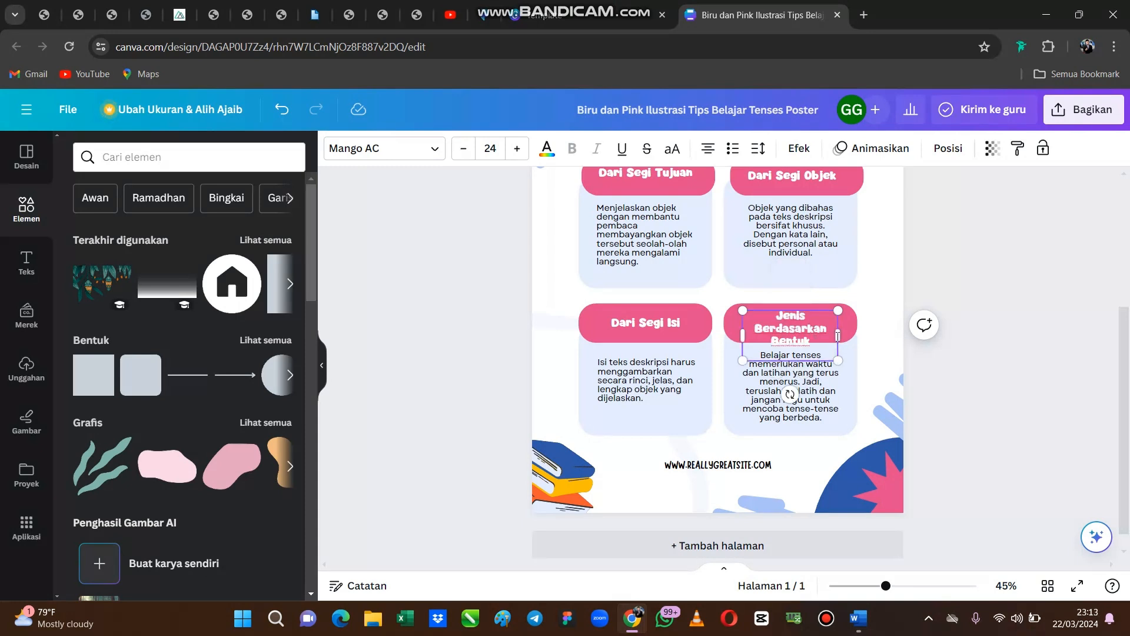
mouse_move(838, 361)
left_mouse_down()
mouse_move(826, 338)
mouse_move(843, 328)
mouse_move(848, 344)
left_mouse_up()
left_click(824, 388)
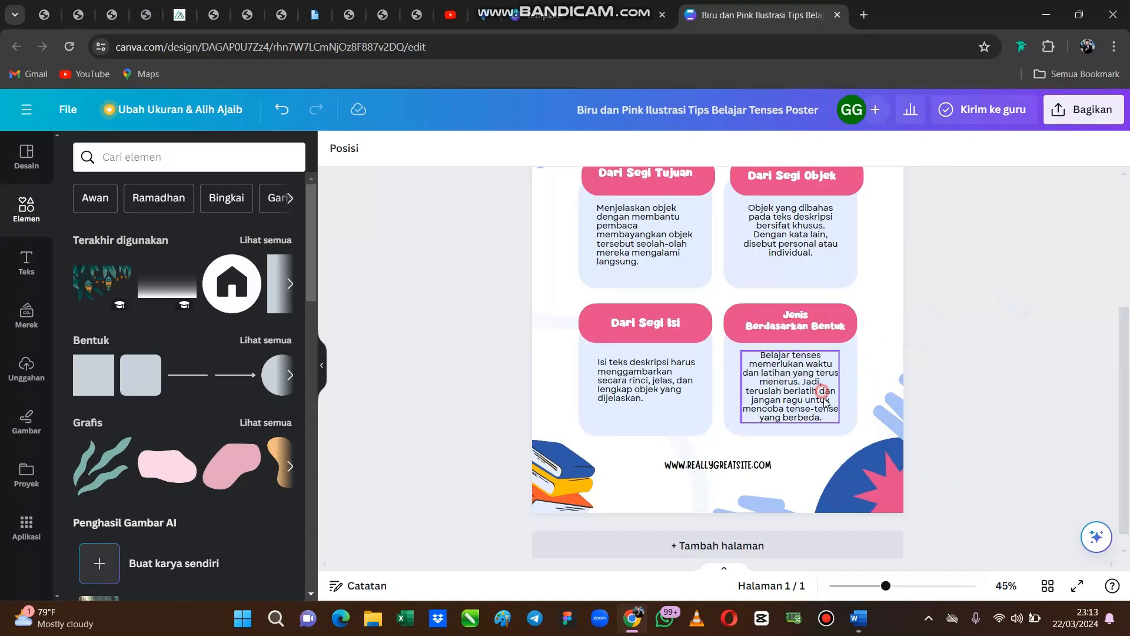
Copy the paragraph under "Berdasarkan Bentuk" from the "Bahan Tugas ICT" Word document
mouse_move(858, 618)
left_click(925, 564)
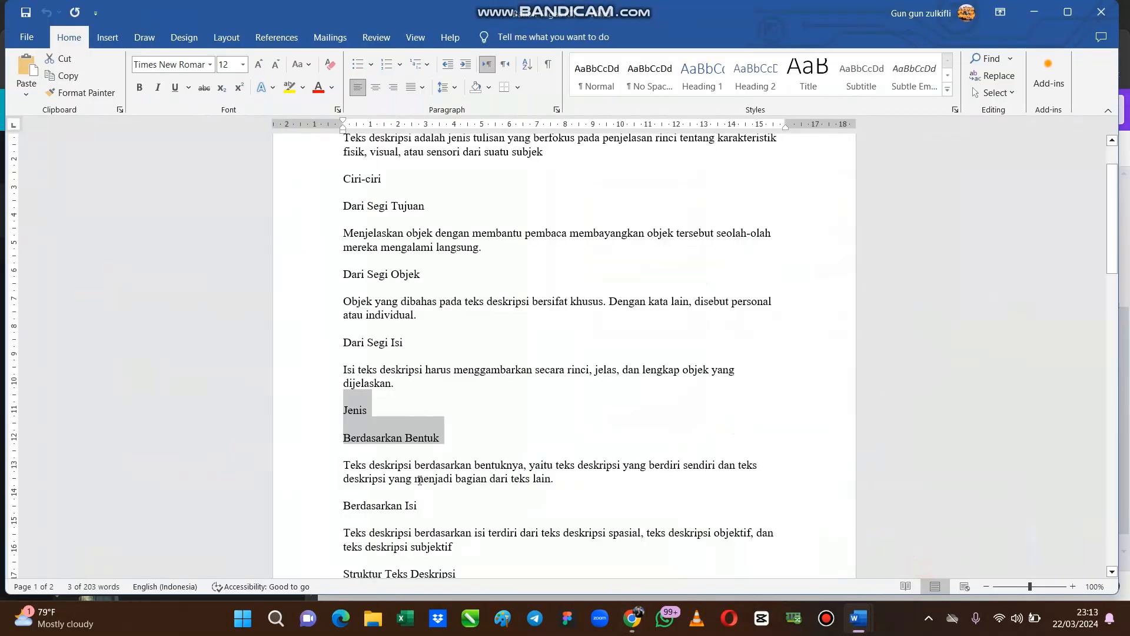
left_click(415, 478)
left_click_drag(558, 480, 331, 467)
key("ctrl+c")
Return to Canva and replace the body text of the "Jenis Berdasarkan Bentuk" card with the copied paragraph
left_click(631, 618)
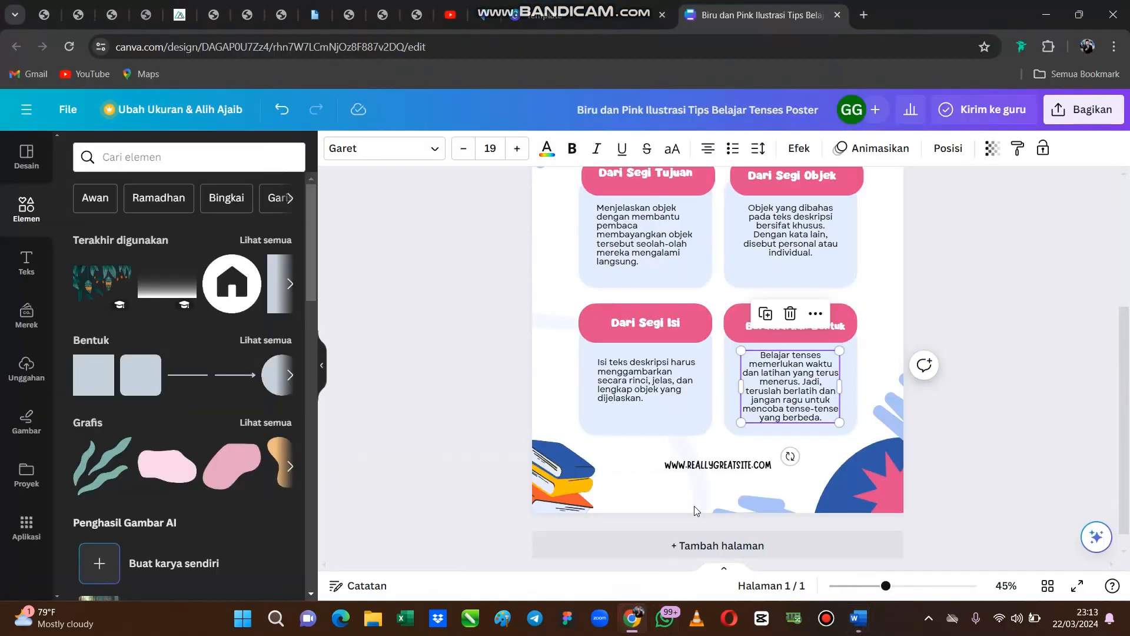
double_click(789, 409)
key("ctrl+v")
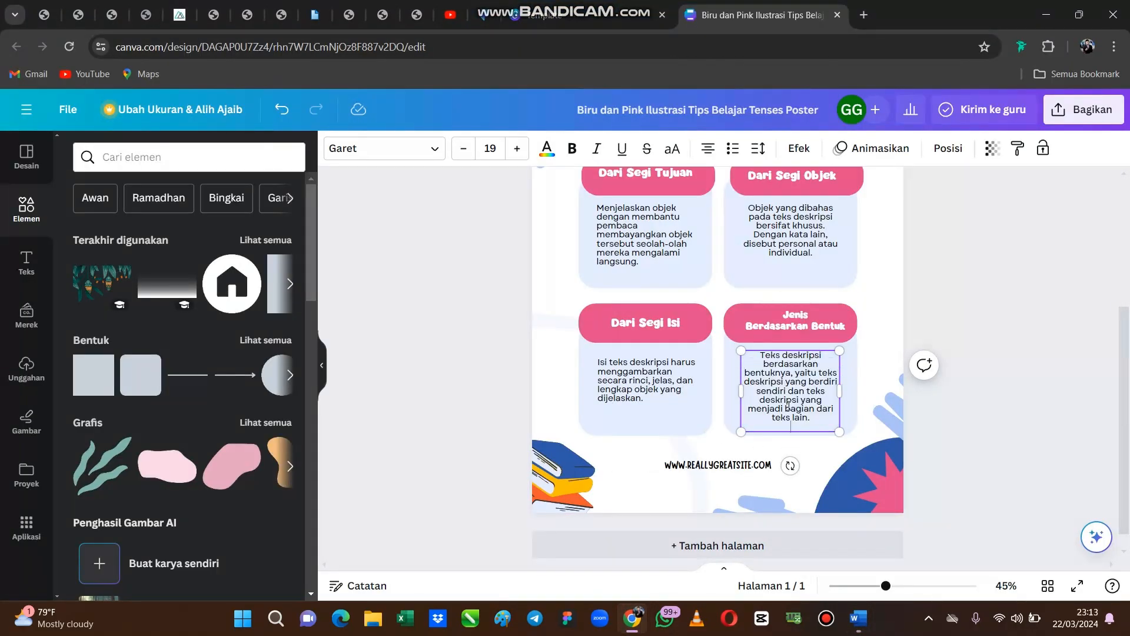
left_click(916, 374)
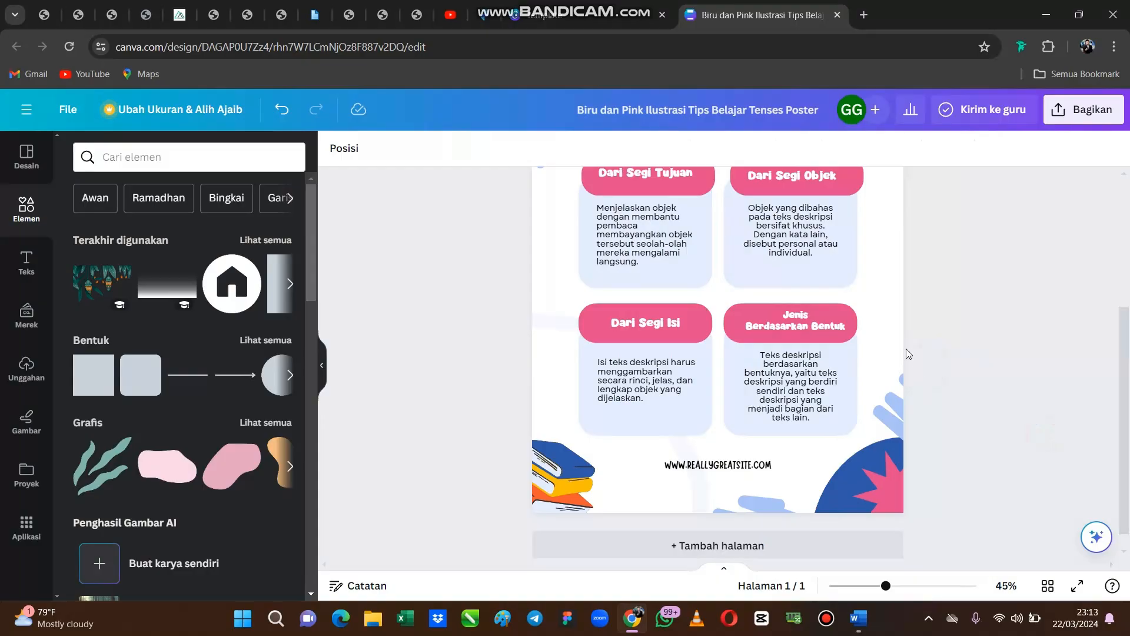
Review the whole poster, checking the title, definition text, four cards and the book illustrations in its corners
scroll(906, 349, "up", 3)
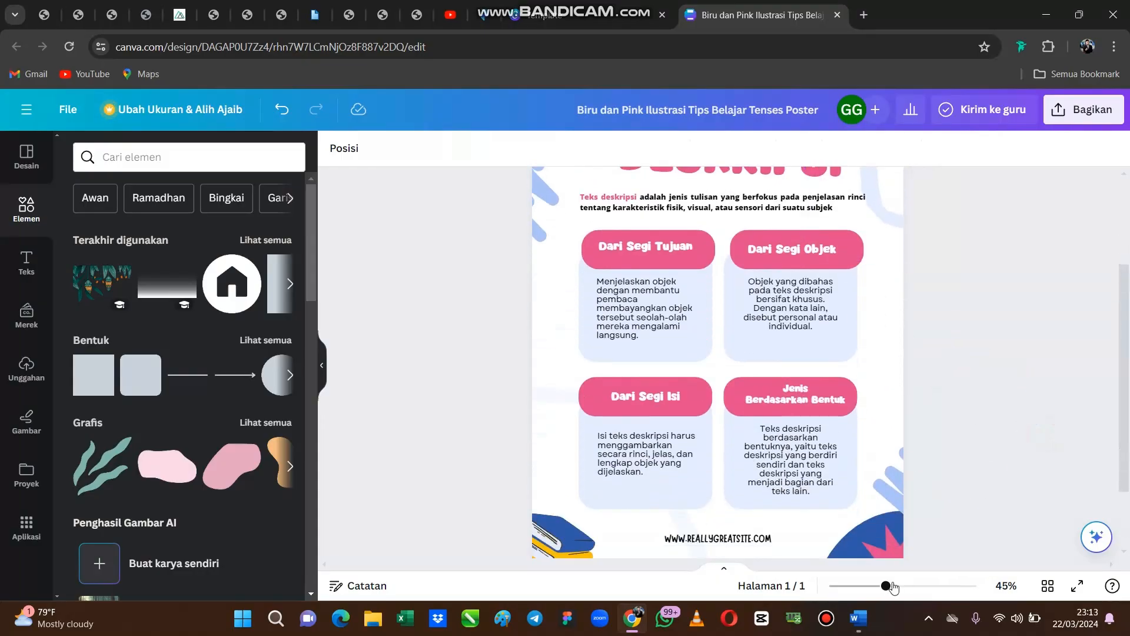
left_click_drag(881, 586, 877, 586)
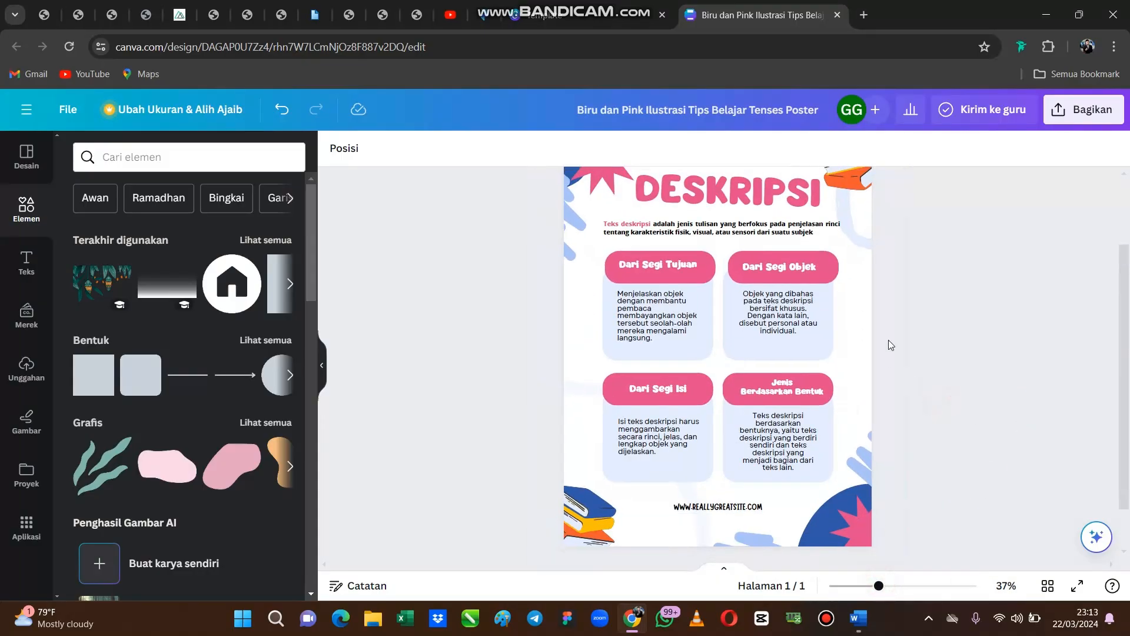
scroll(889, 344, "up", 2)
scroll(901, 347, "down", 2)
left_click(866, 586)
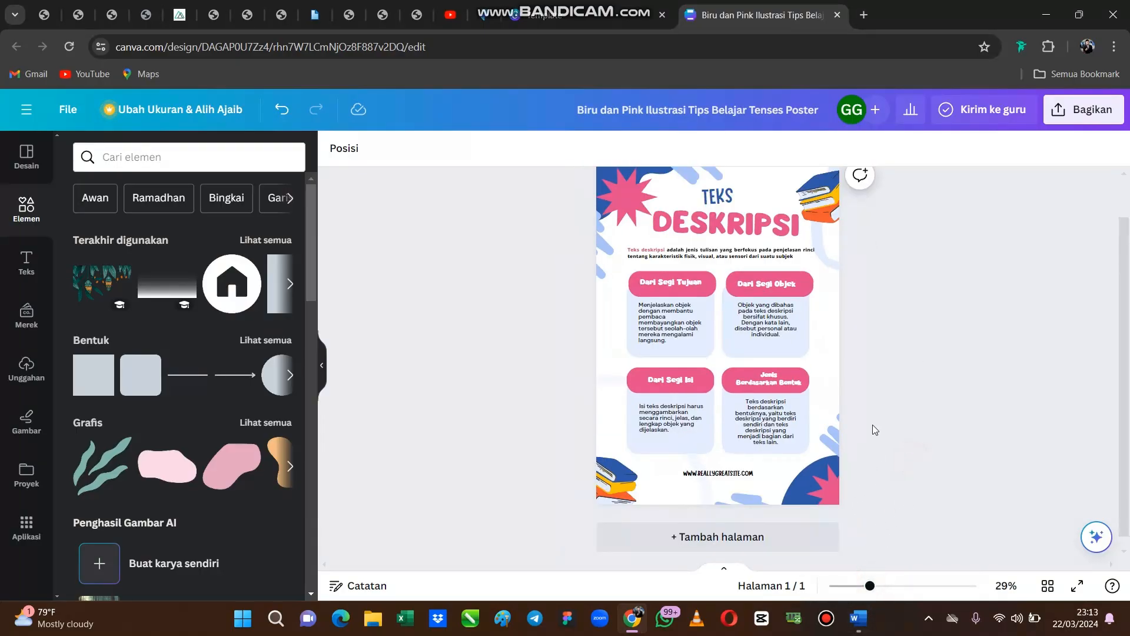
left_click(786, 262)
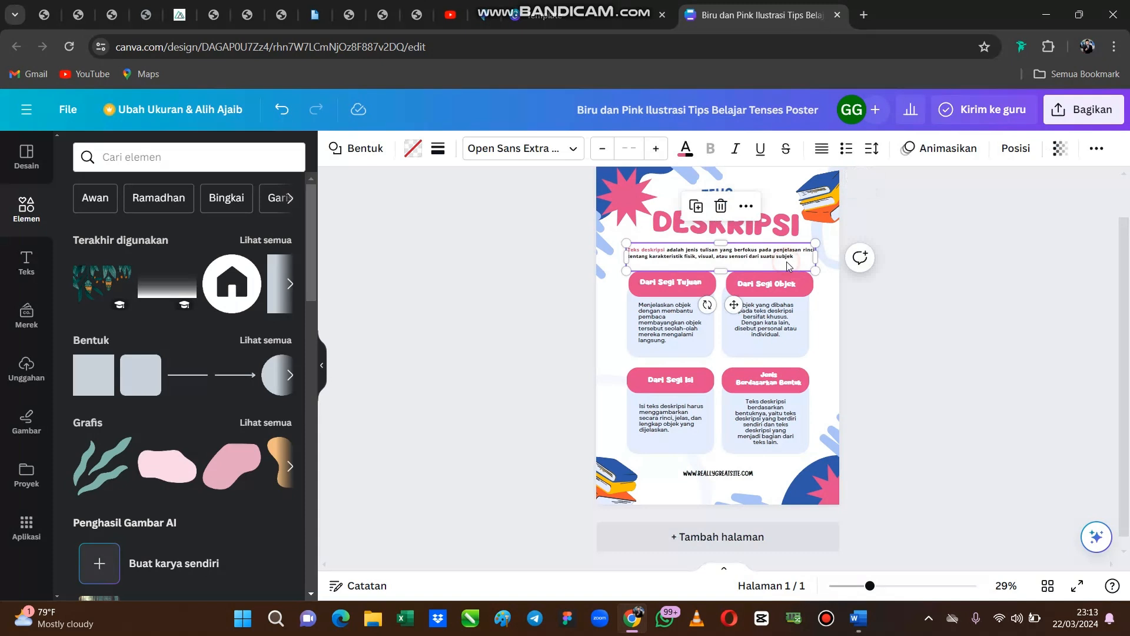
left_click(928, 372)
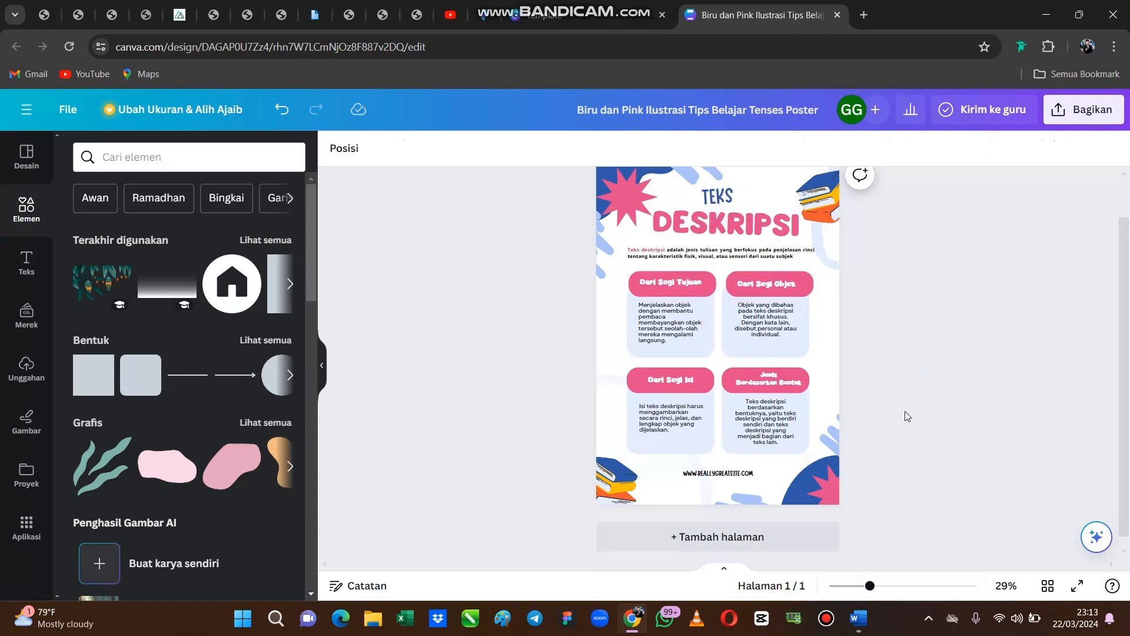
left_click_drag(904, 403, 648, 489)
left_click(1058, 267)
scroll(868, 299, "up", 1)
left_click(821, 269)
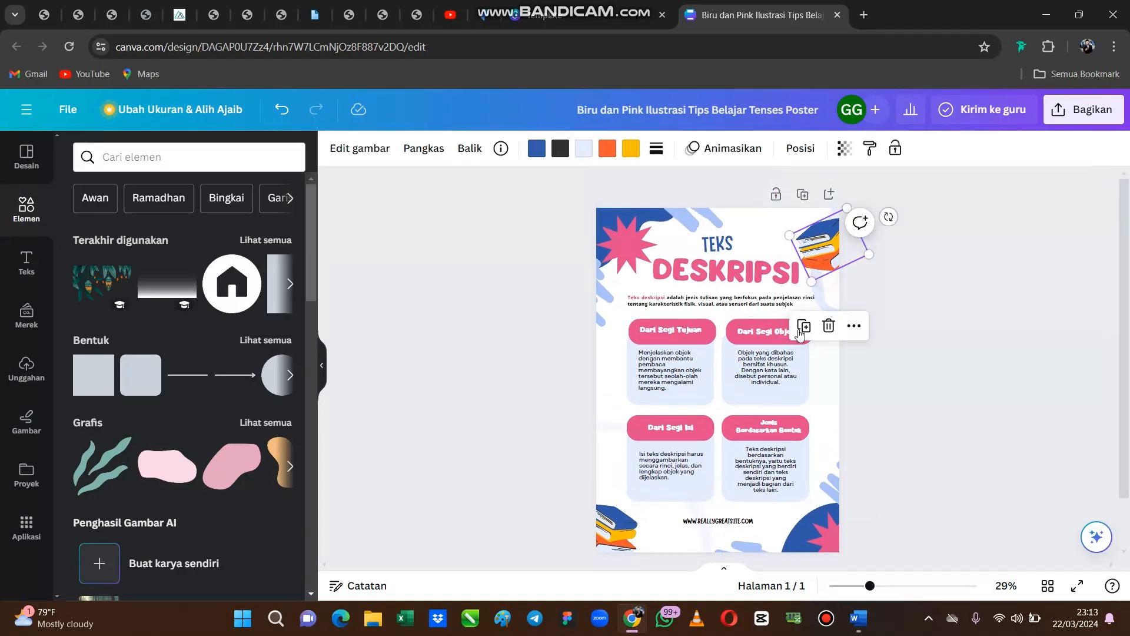
left_click(620, 543)
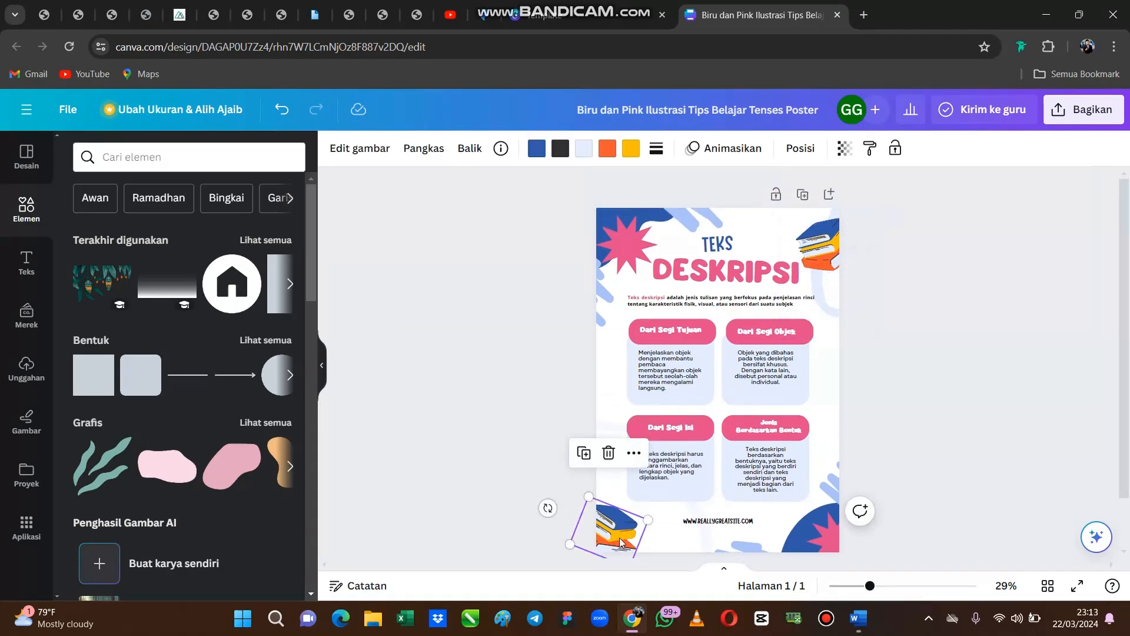
Search the elements for "pensil" and add the orange pencil graphic with a red eraser at reduced size near the poster's lower middle
left_click(169, 157)
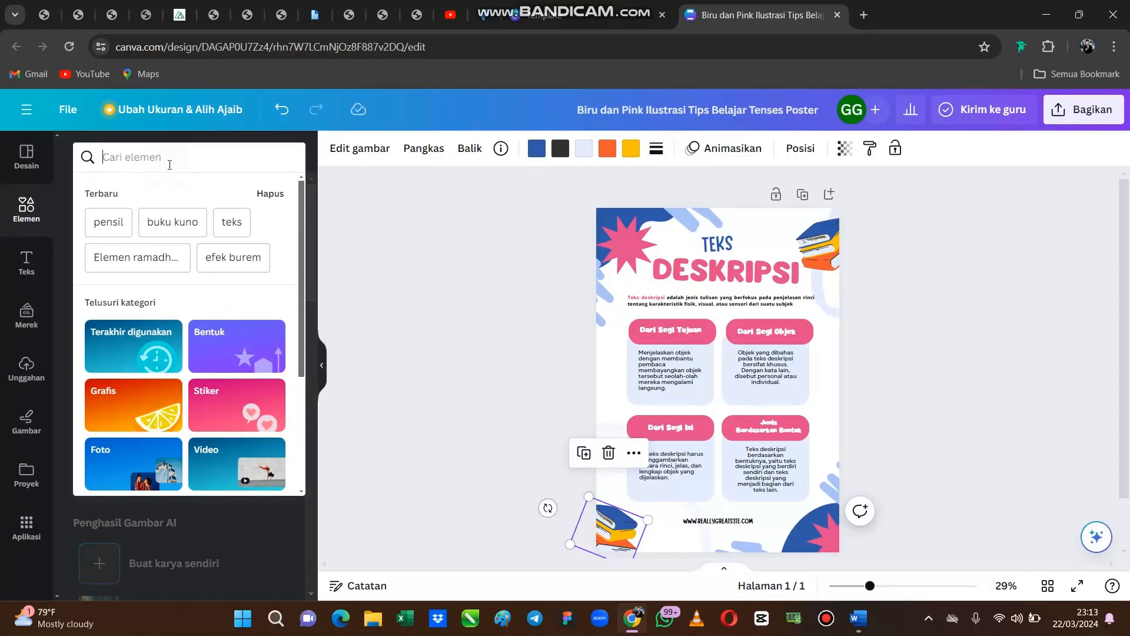
type("pe")
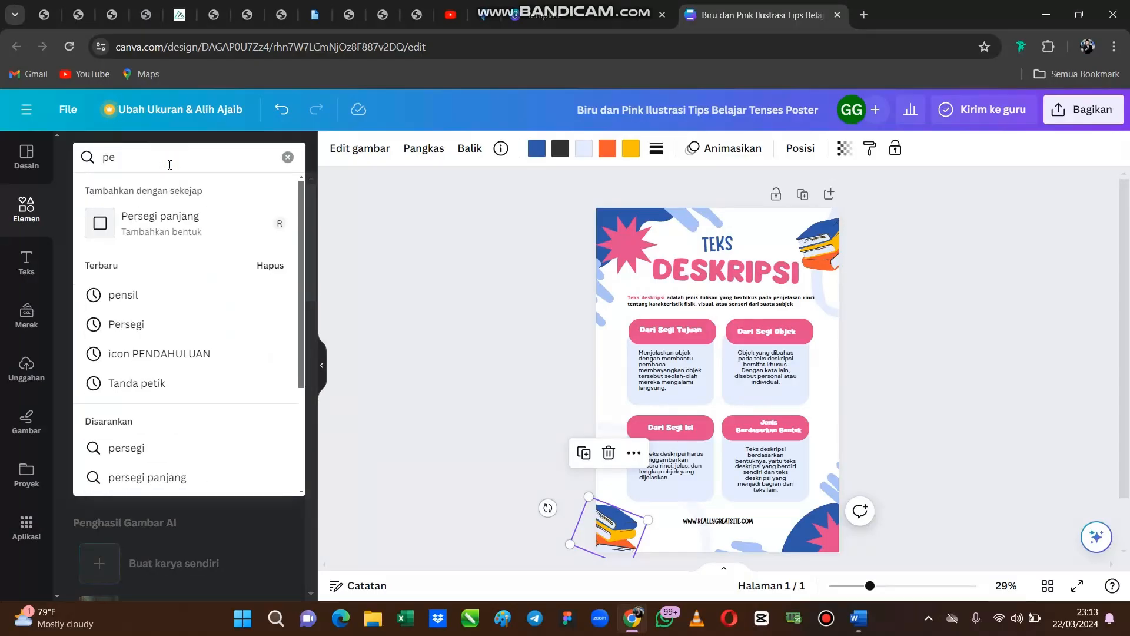
type("nsil")
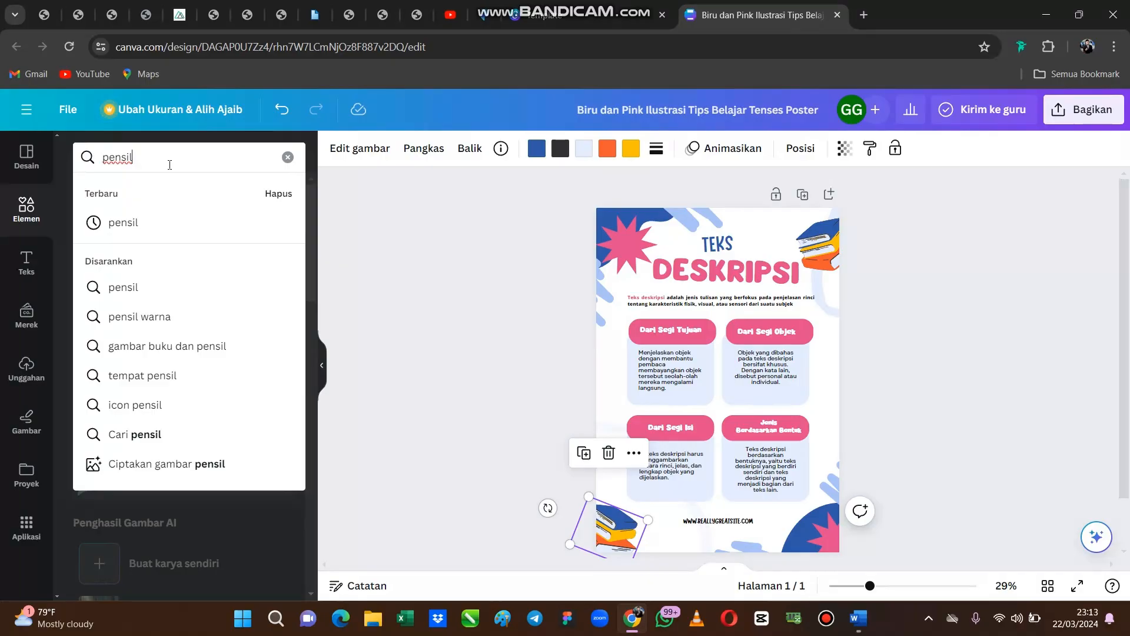
key("Return")
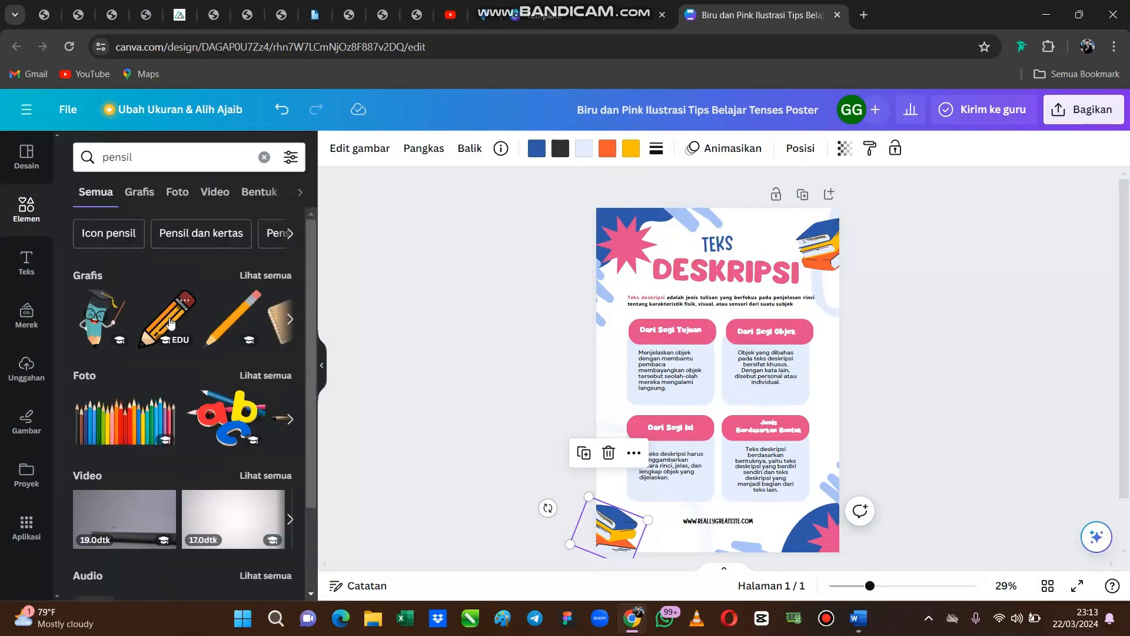
left_click(170, 322)
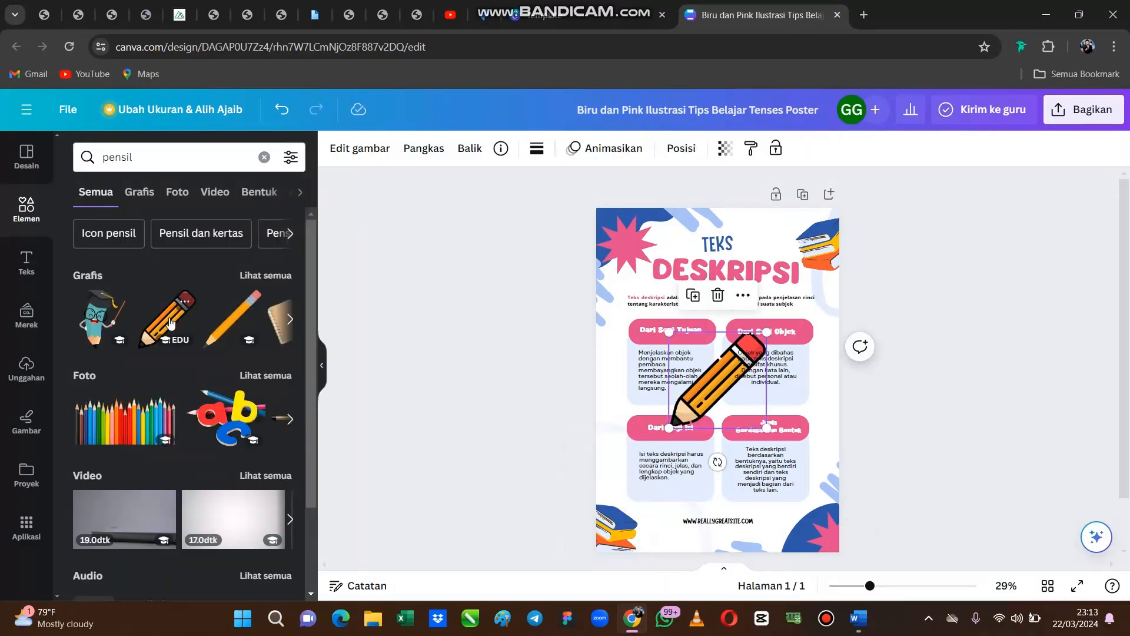
left_click_drag(694, 408, 674, 436)
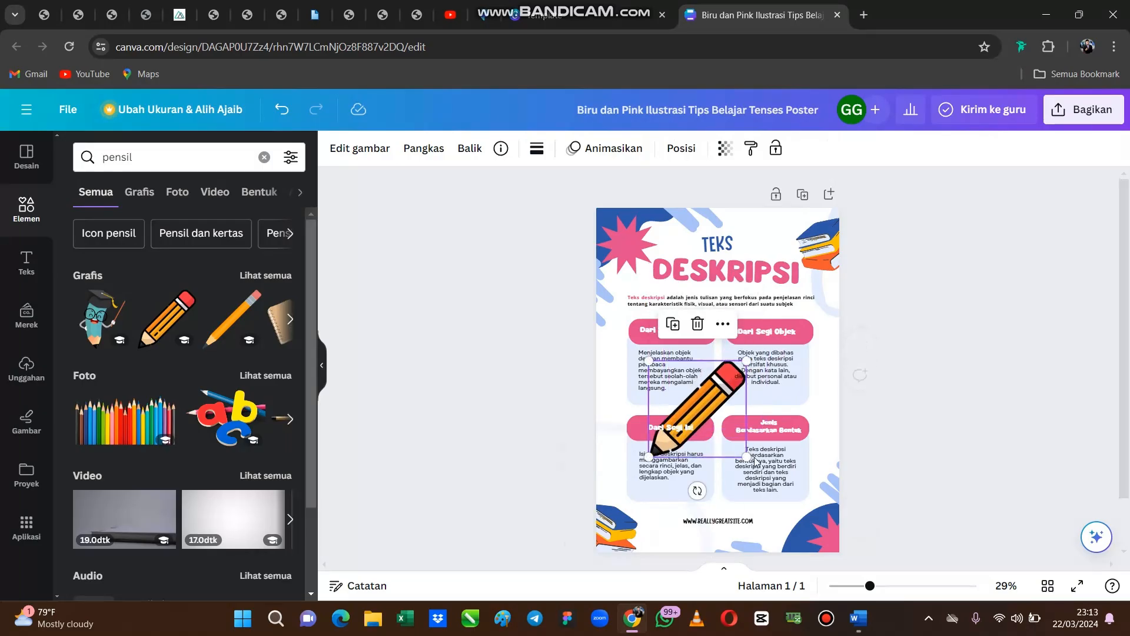
mouse_move(747, 457)
left_mouse_down()
mouse_move(717, 429)
mouse_move(691, 472)
mouse_move(692, 507)
left_mouse_up()
Delete the book illustration in the poster's lower-left corner and put the pencil graphic in its place at a slightly smaller size
left_click(606, 533)
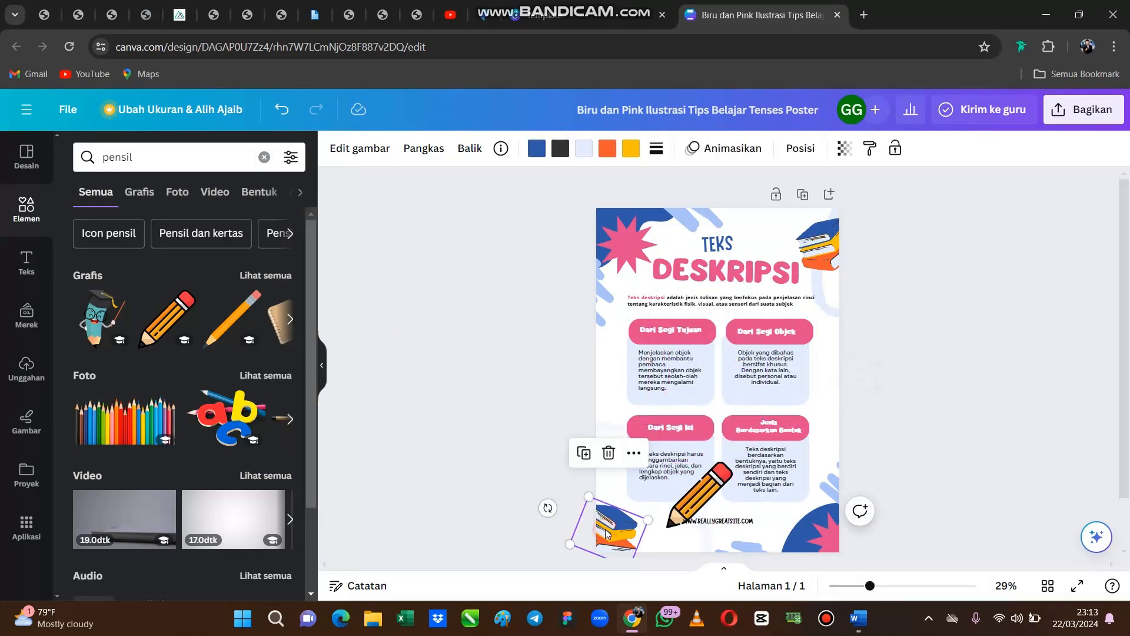
key("Delete")
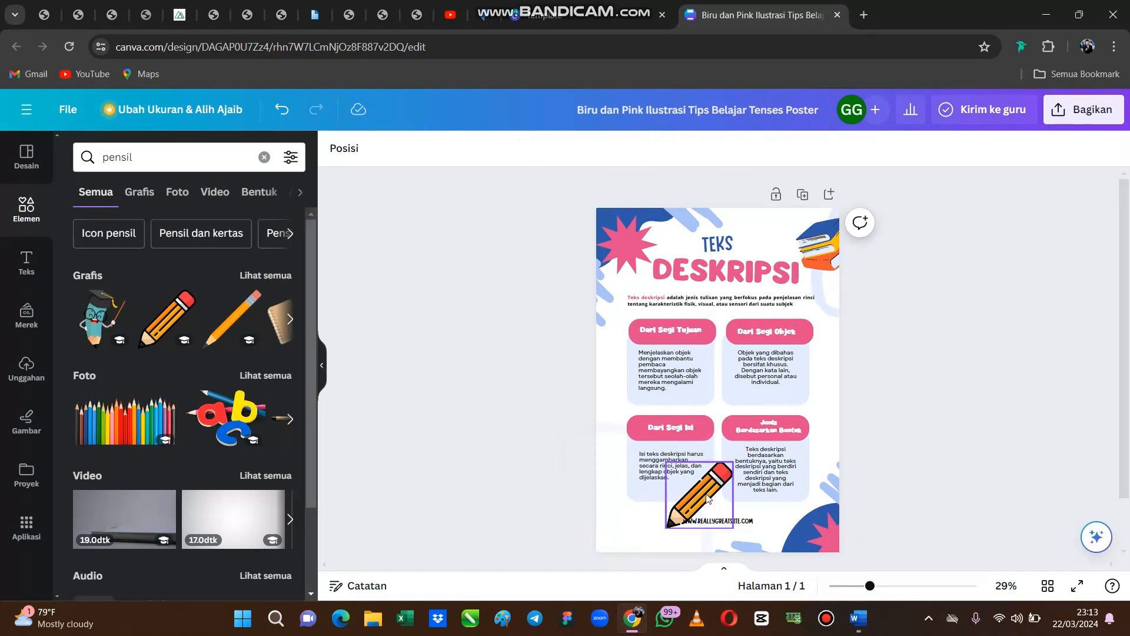
left_click_drag(704, 489, 635, 521)
mouse_move(647, 516)
left_mouse_down()
mouse_move(633, 523)
mouse_move(666, 541)
left_mouse_up()
right_click(640, 524)
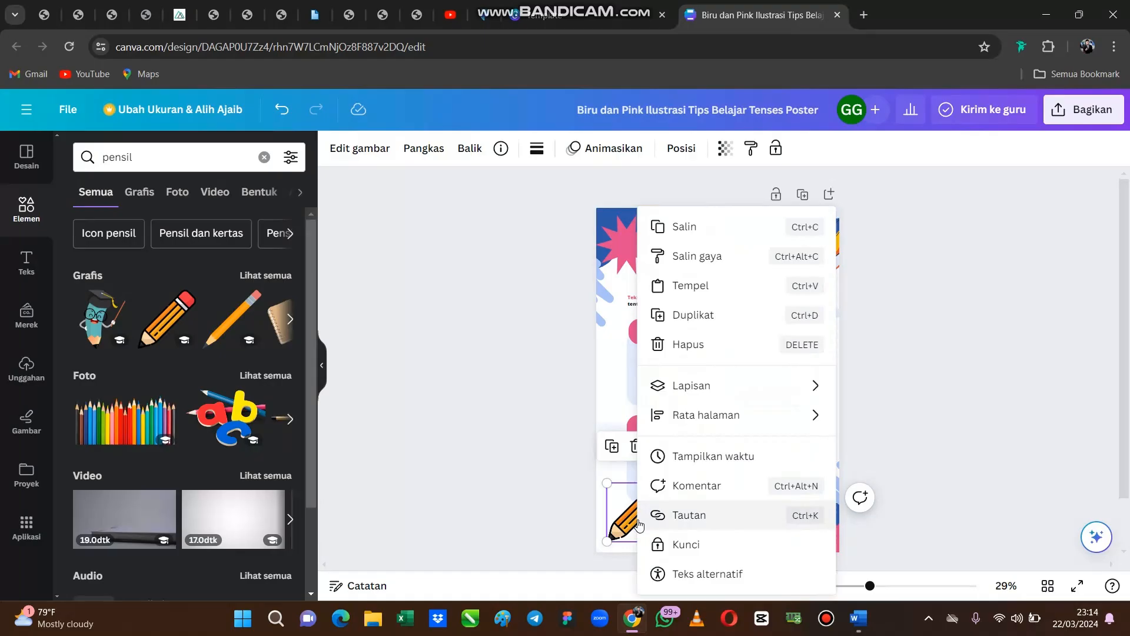
left_click(986, 375)
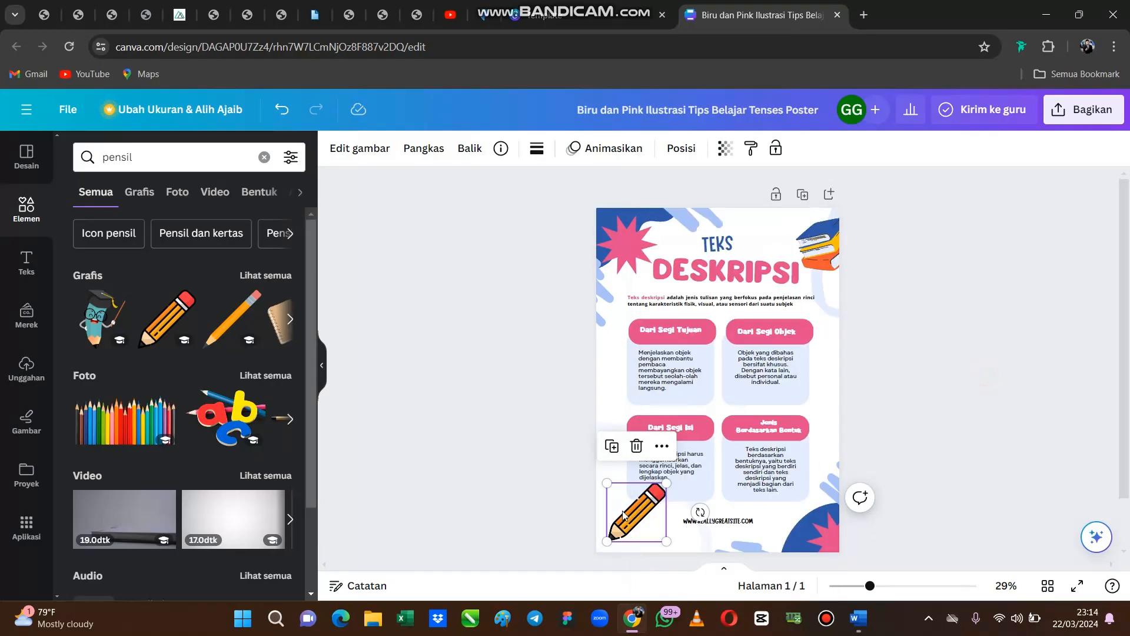
Rotate the pencil about a quarter turn so its tip points to the lower right, and tuck it into the poster's lower-left corner
mouse_move(640, 494)
left_mouse_down()
mouse_move(641, 508)
mouse_move(632, 500)
left_mouse_up()
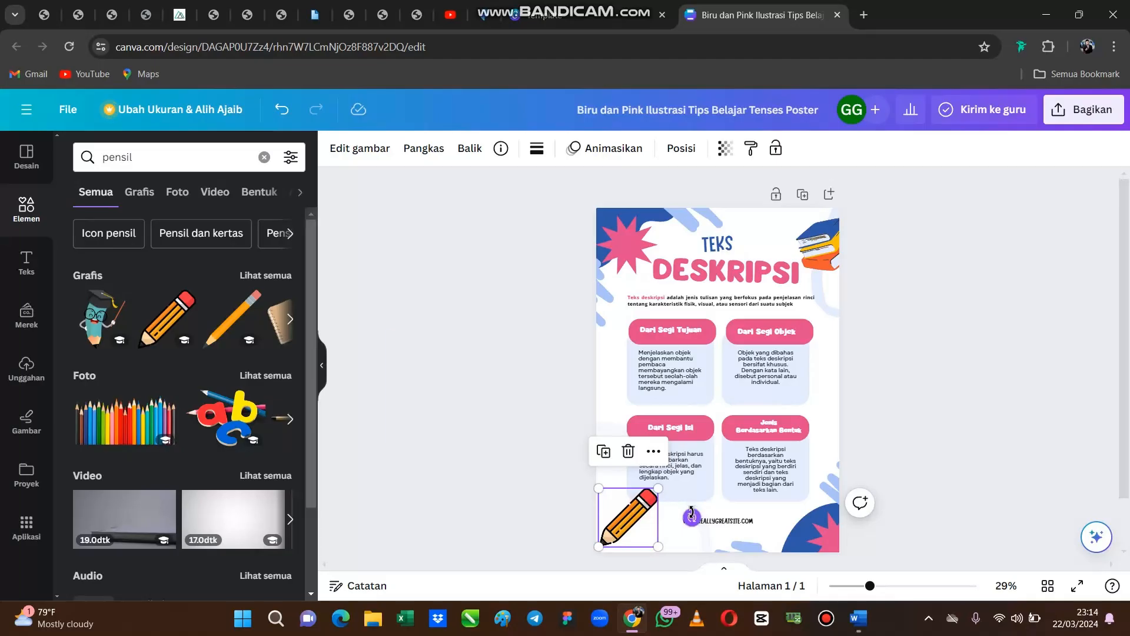
left_click_drag(692, 517, 625, 473)
left_click(918, 432)
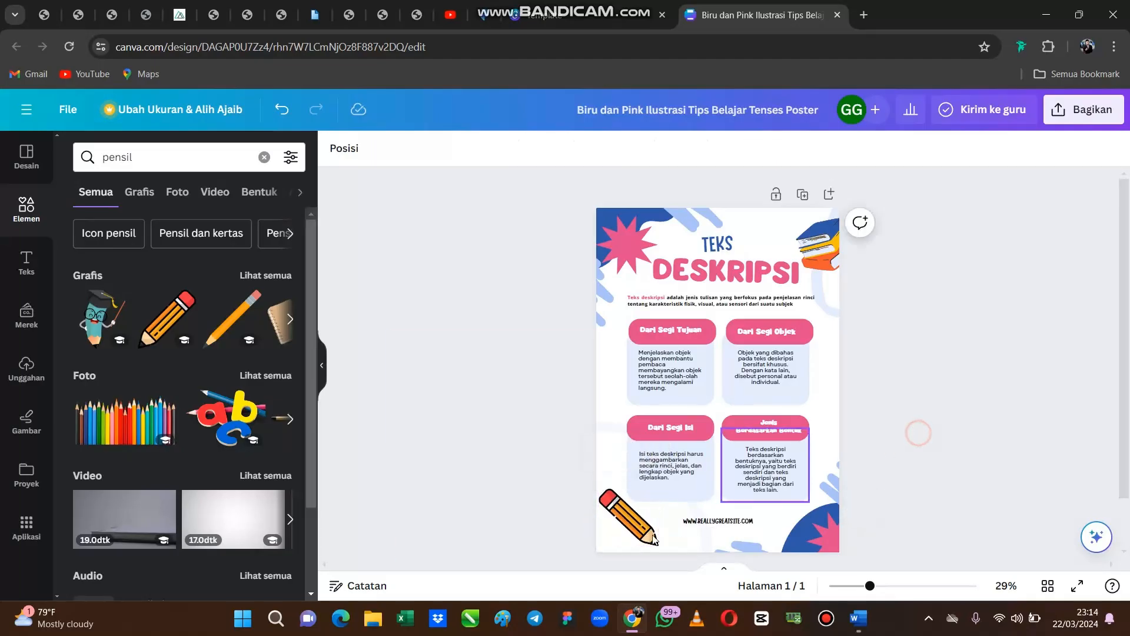
left_click_drag(626, 517, 624, 521)
left_click(941, 427)
double_click(726, 520)
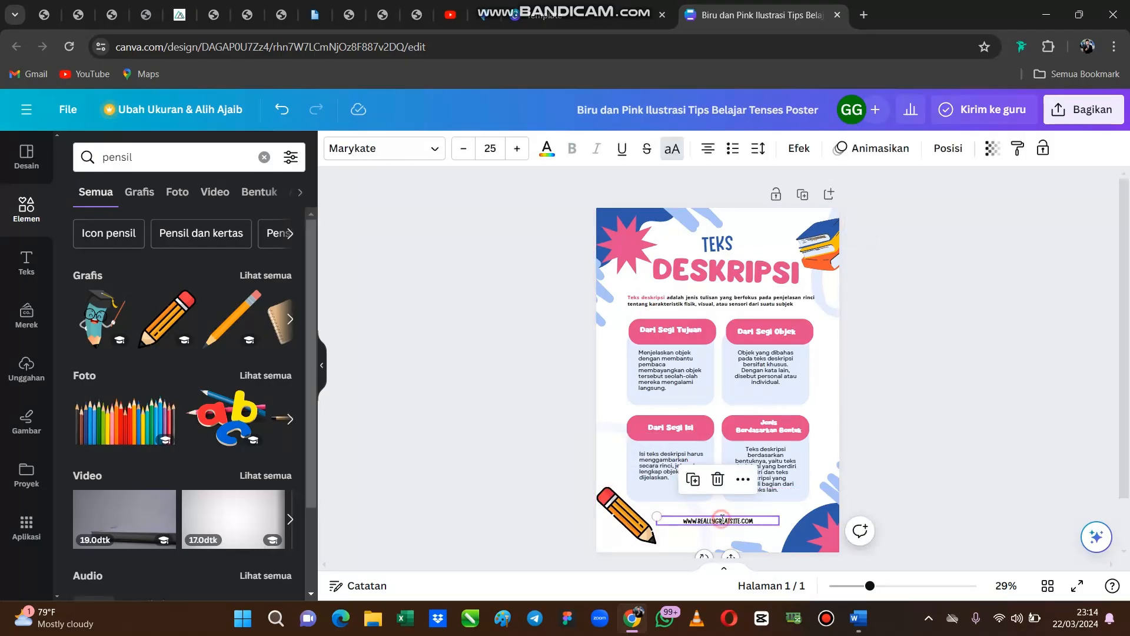
left_click(898, 585)
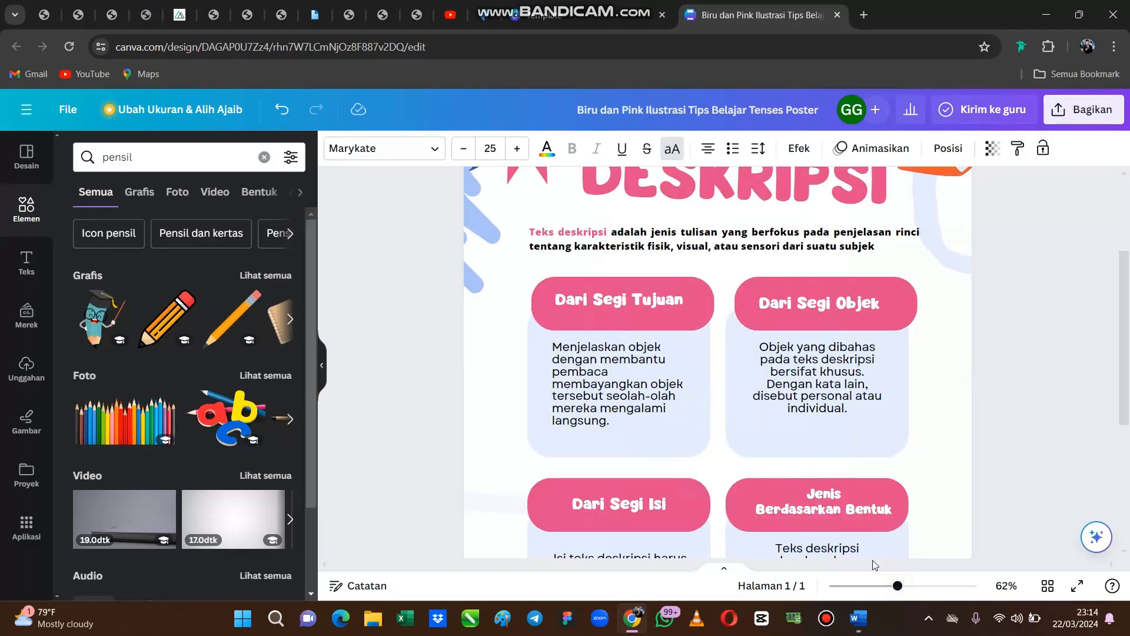
scroll(858, 420, "down", 5)
left_click(743, 427)
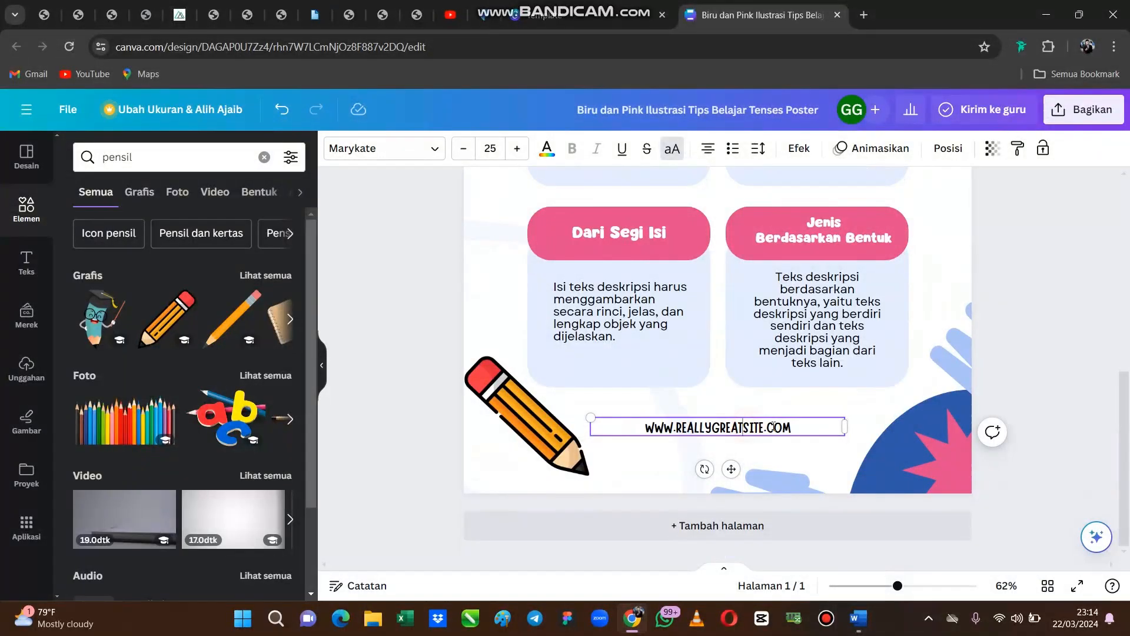
left_click_drag(761, 427, 678, 428)
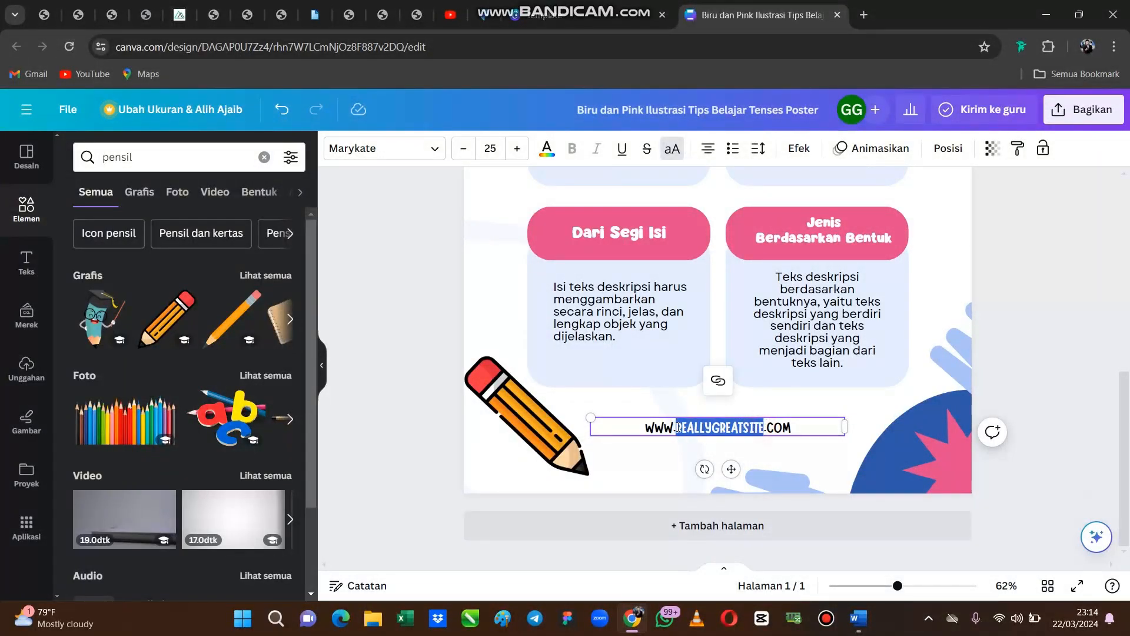
type("B")
type("ELAJATR")
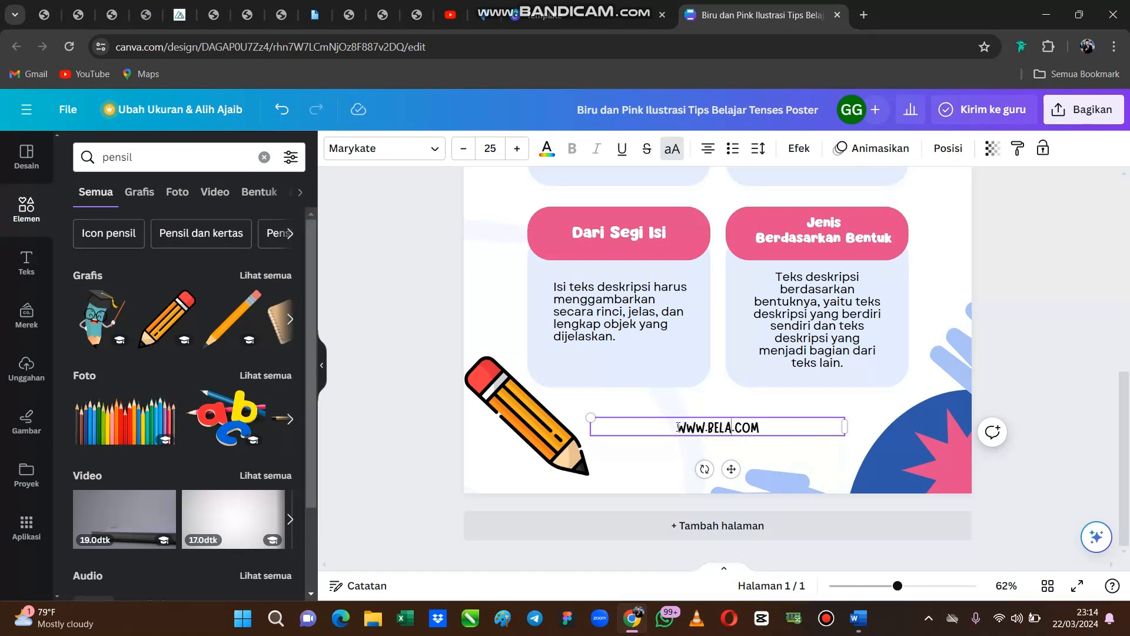
key("BackSpace")
key("BackSpace")
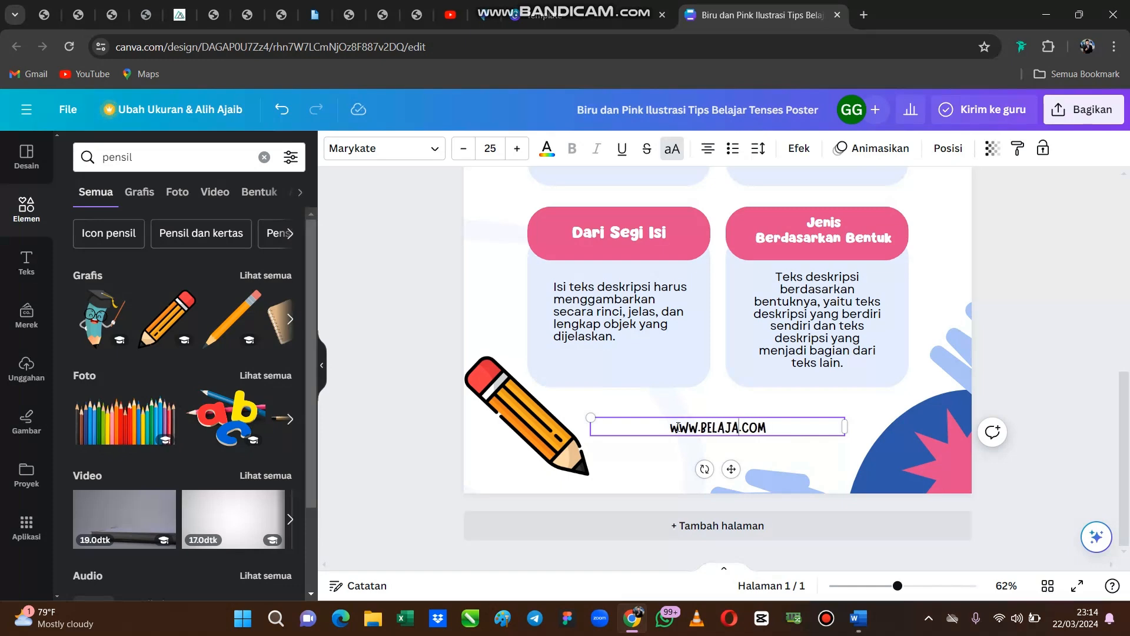
type("R TEKS")
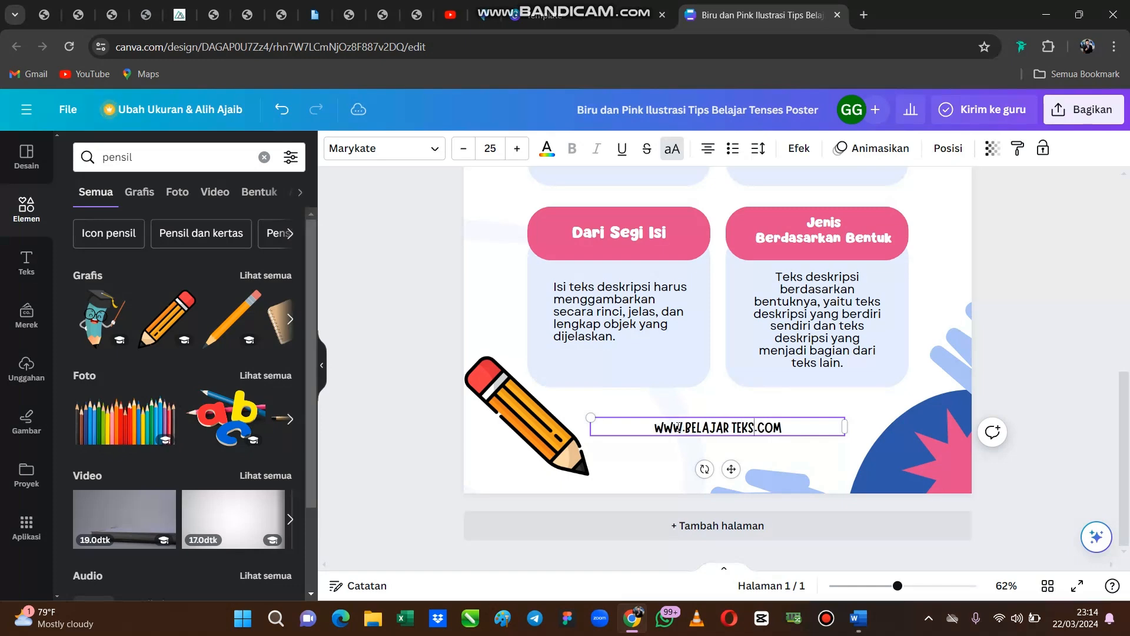
left_click(1068, 362)
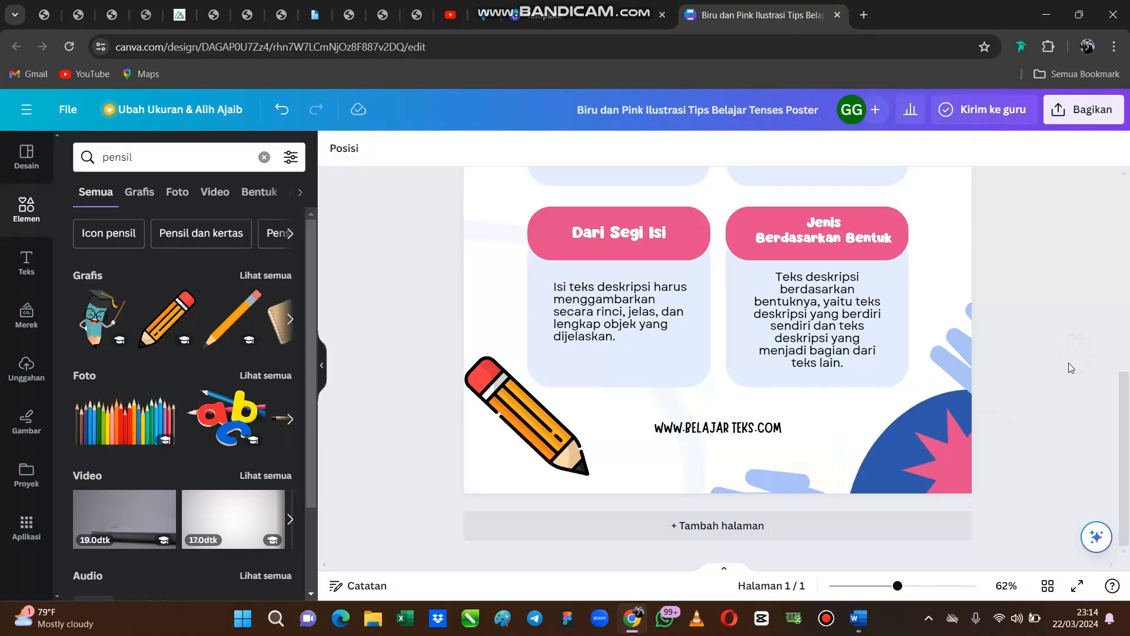
Left-align the description text in the Dari Segi Objek card
scroll(1052, 370, "up", 2)
left_click_drag(896, 586, 890, 586)
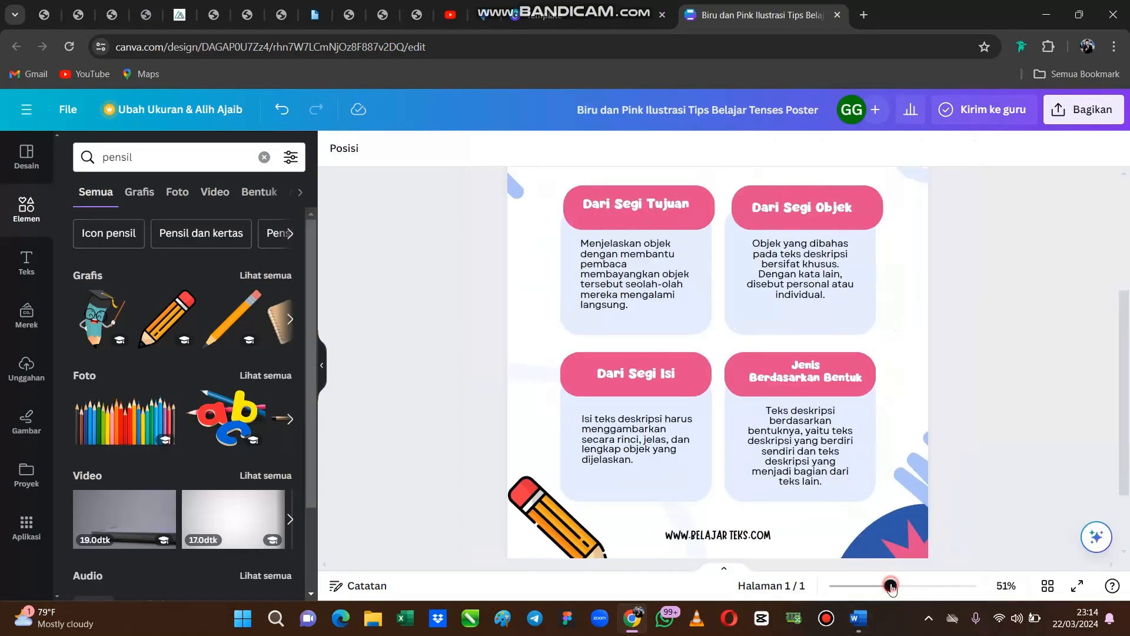
scroll(966, 415, "down", 3)
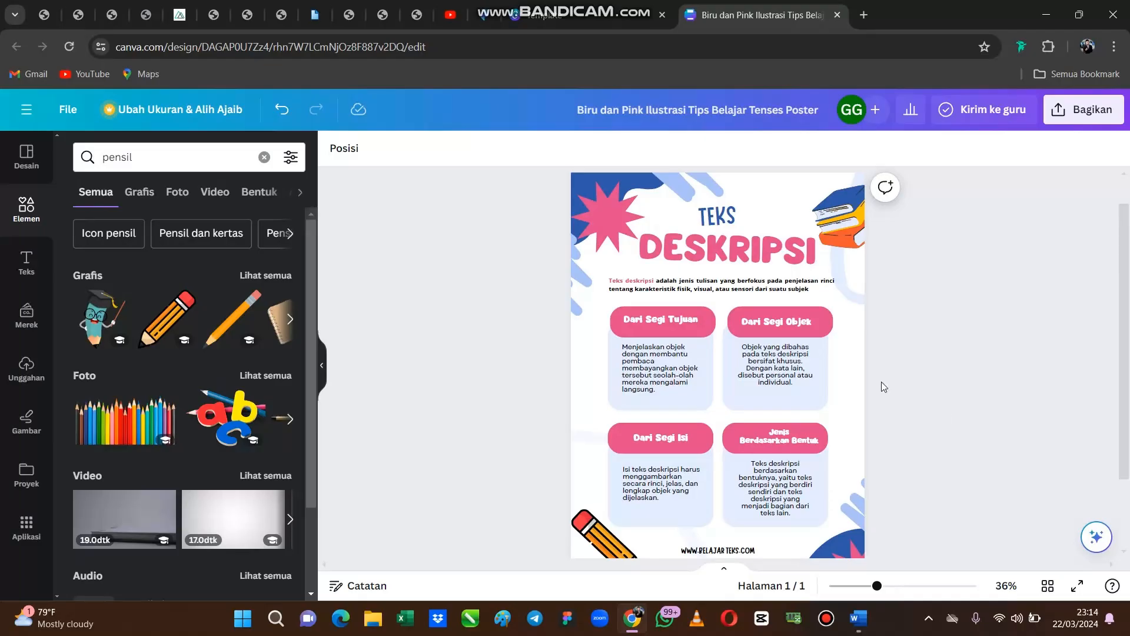
left_click(710, 283)
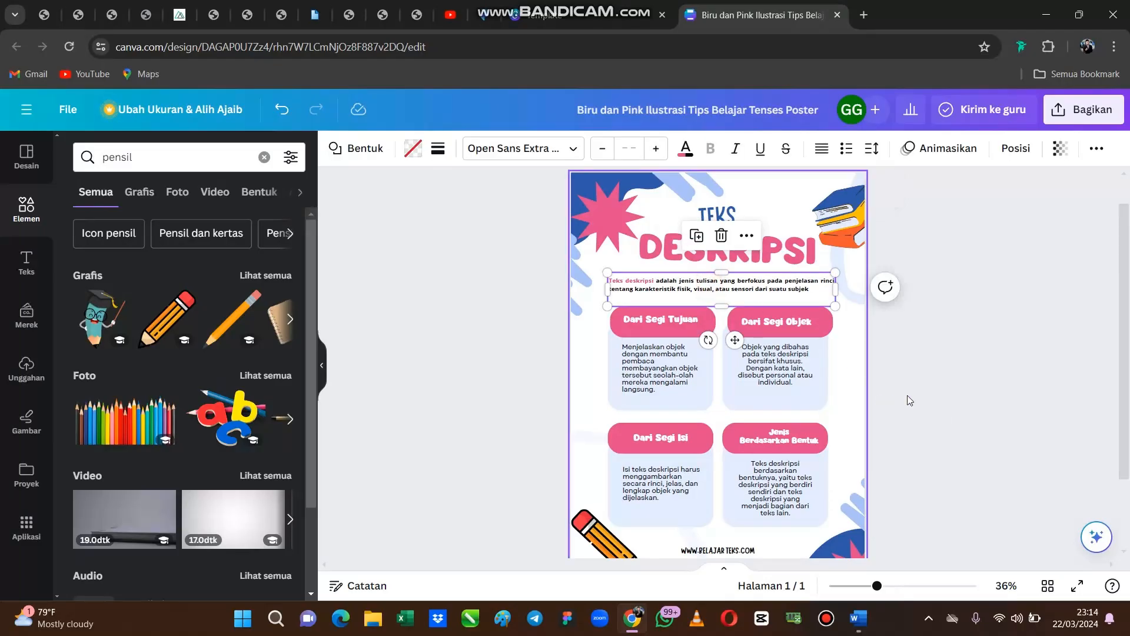
left_click(927, 389)
left_click(780, 374)
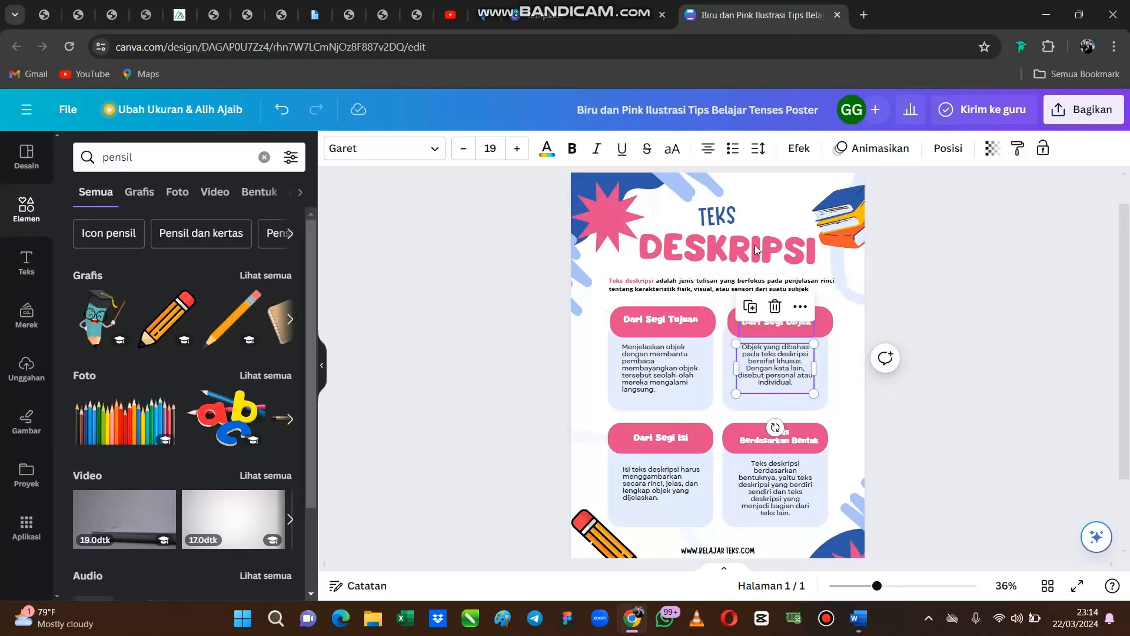
left_click(707, 148)
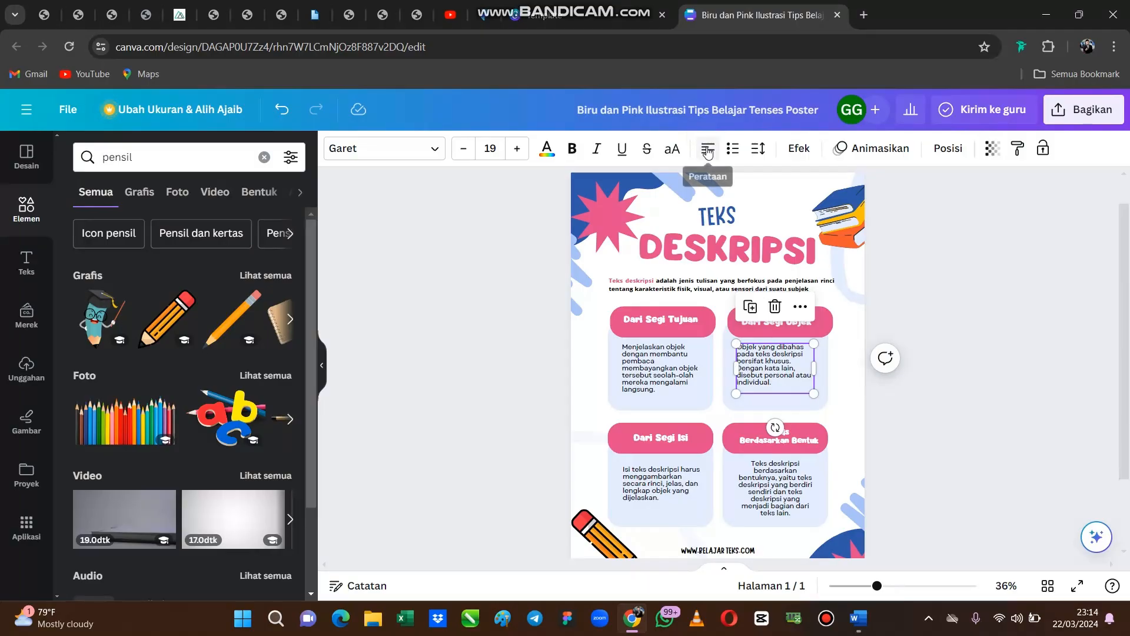
left_click(708, 149)
left_click(707, 148)
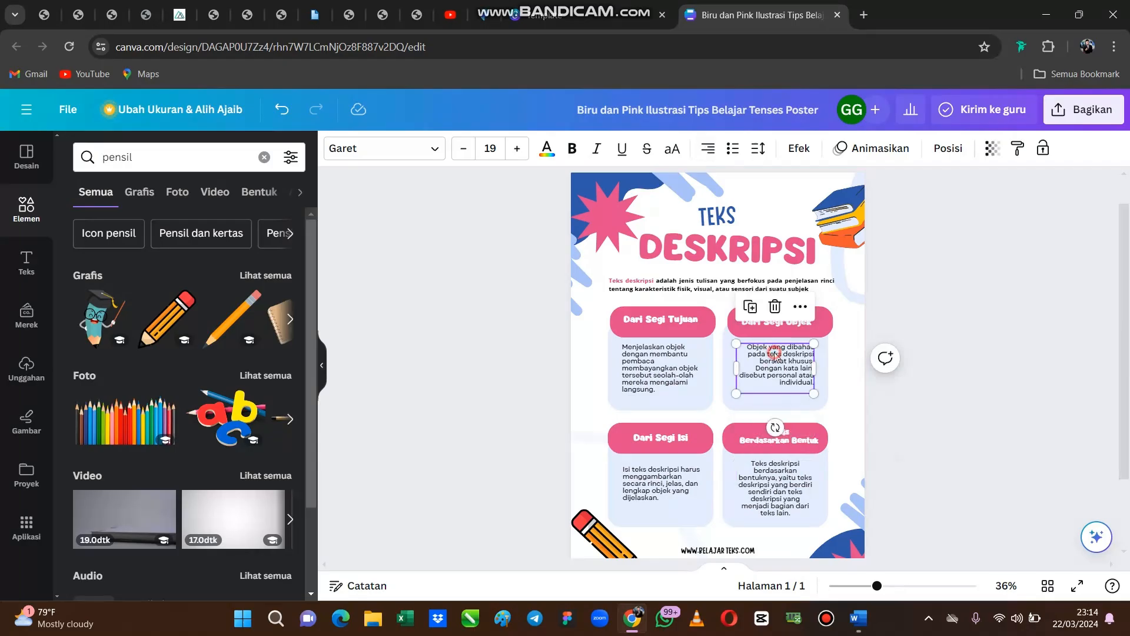
left_click(709, 151)
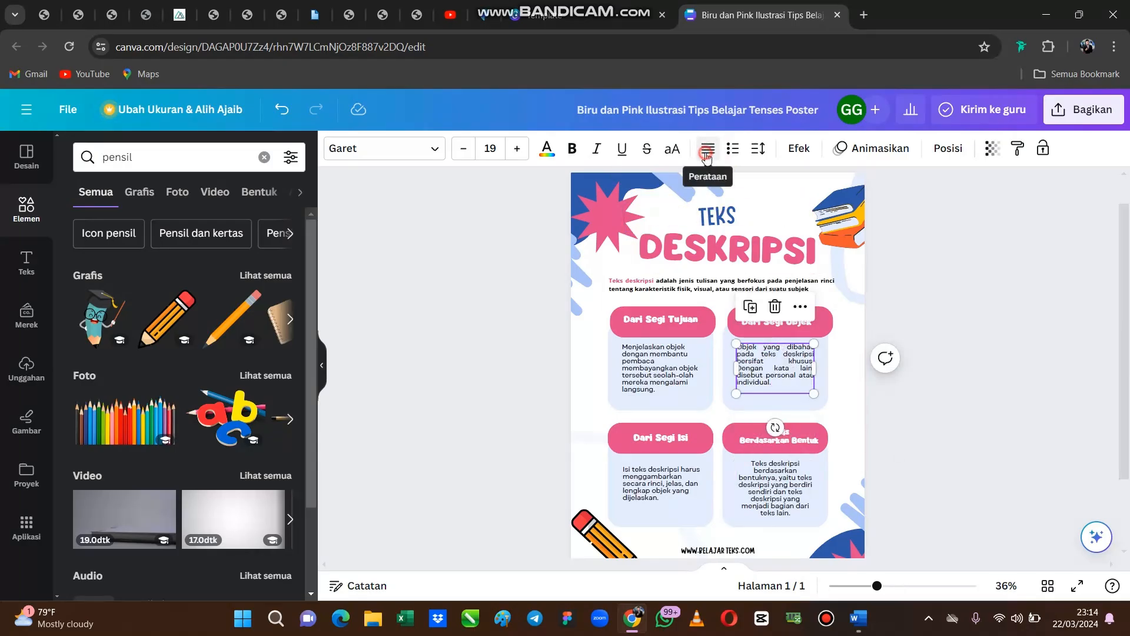
left_click(709, 152)
Left-align the description text in the Jenis Berdasarkan Bentuk card and nudge it slightly to the left
left_click(775, 488)
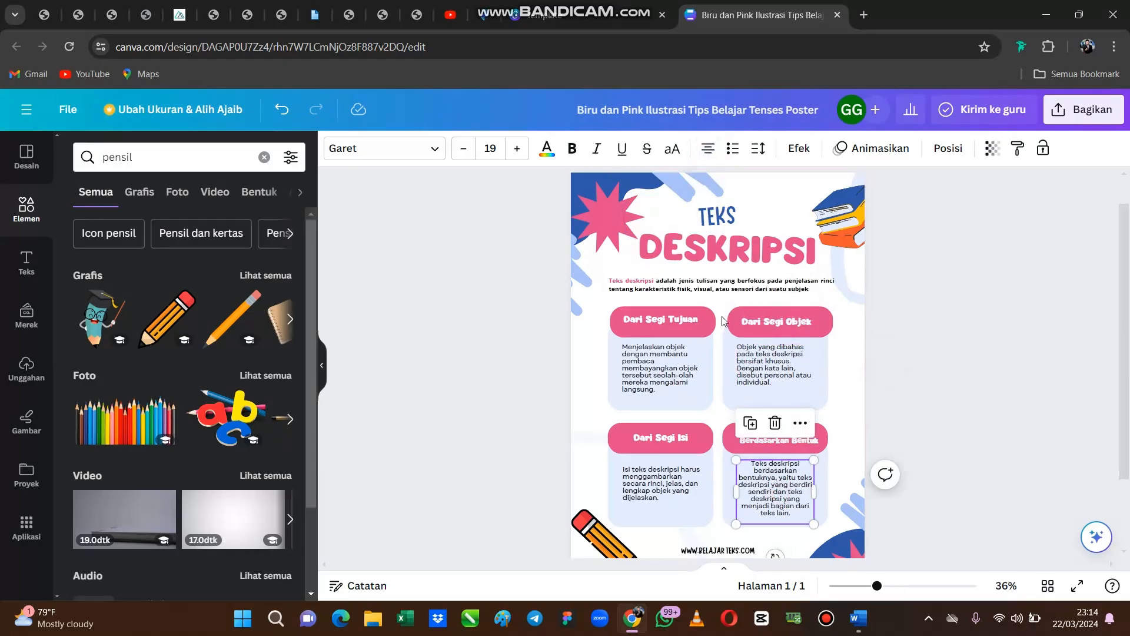
left_click(709, 151)
left_click(958, 365)
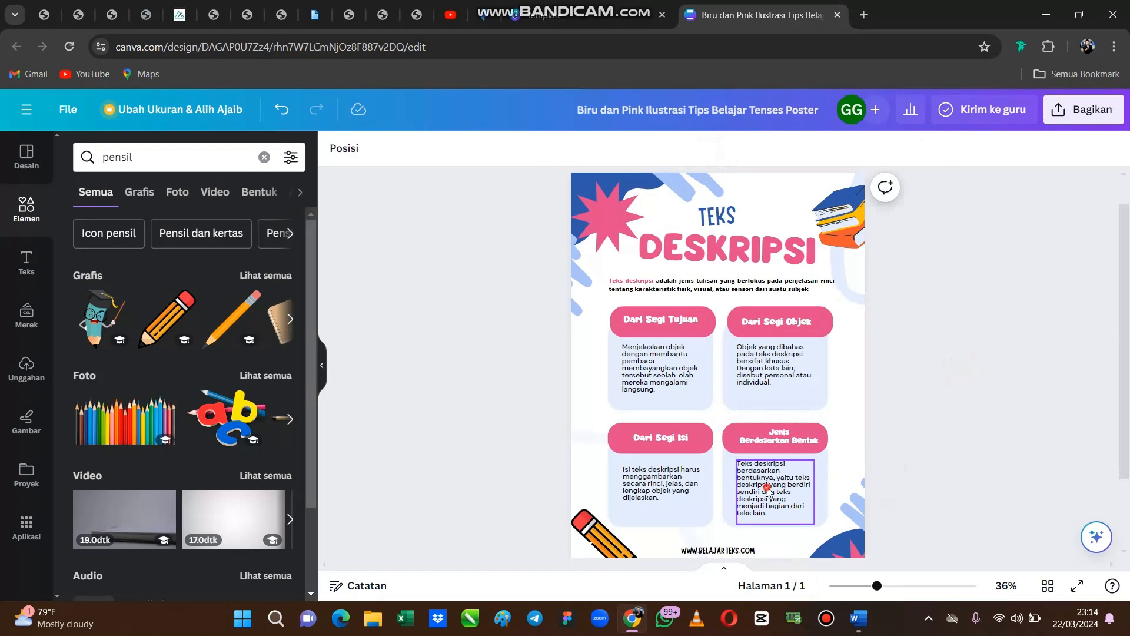
left_click_drag(766, 493, 762, 493)
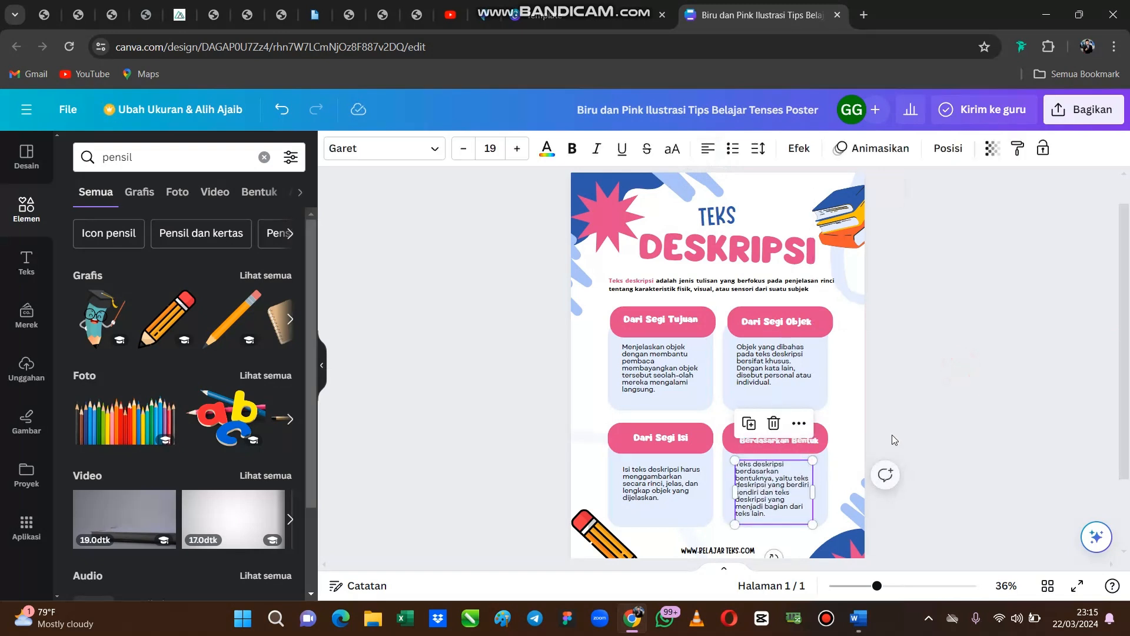
left_click(968, 353)
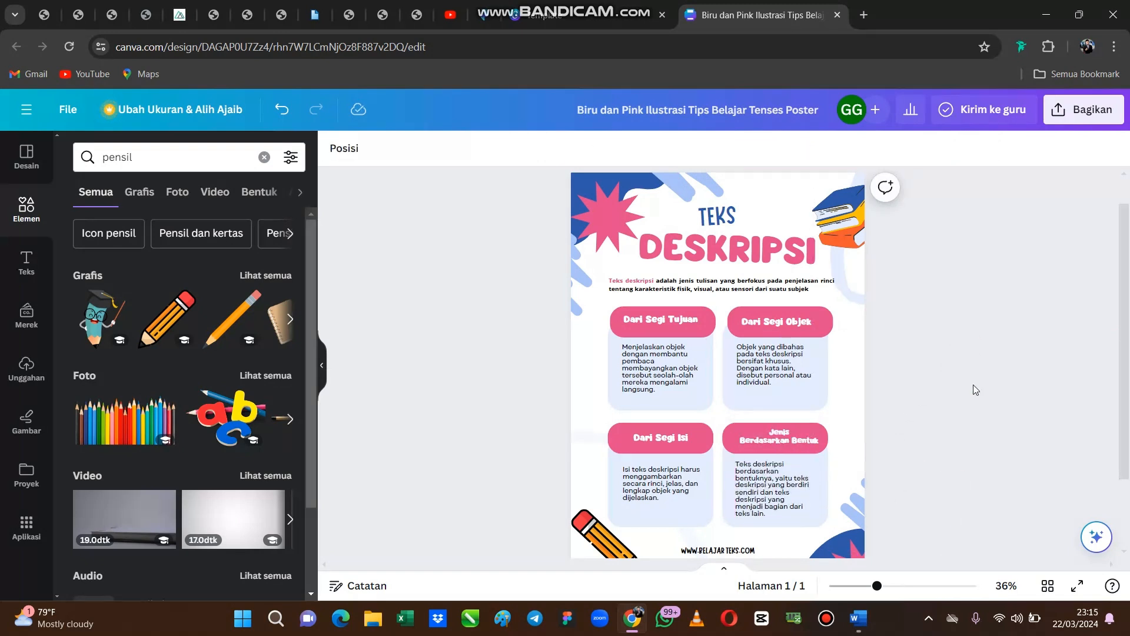
Download the finished poster as a PNG file and dismiss the download notice
scroll(935, 343, "down", 2)
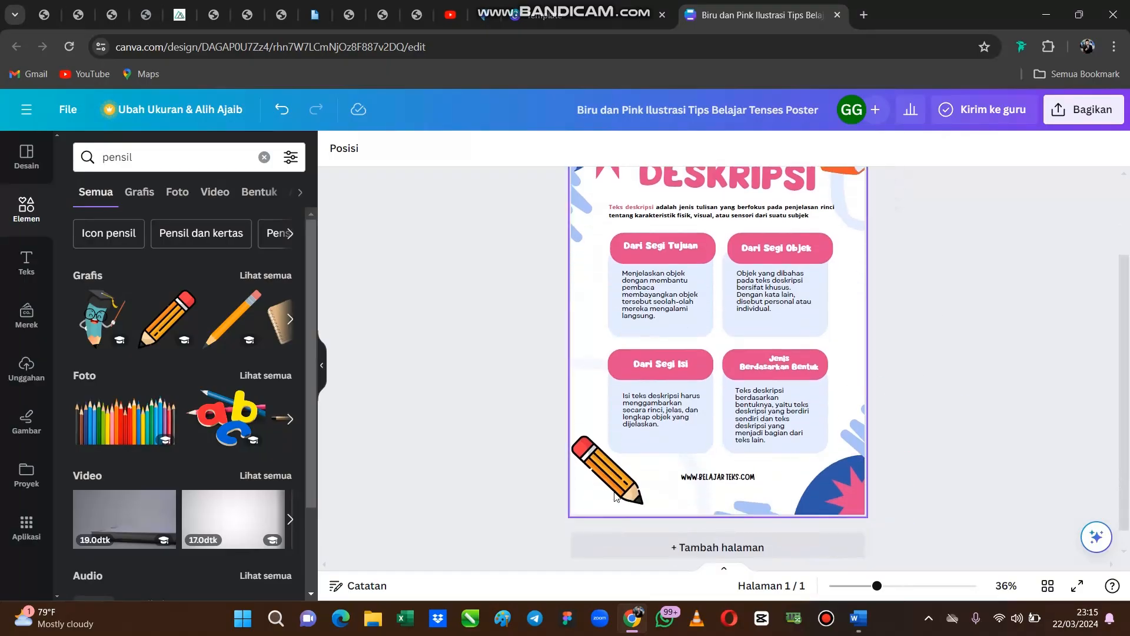
scroll(918, 347, "up", 2)
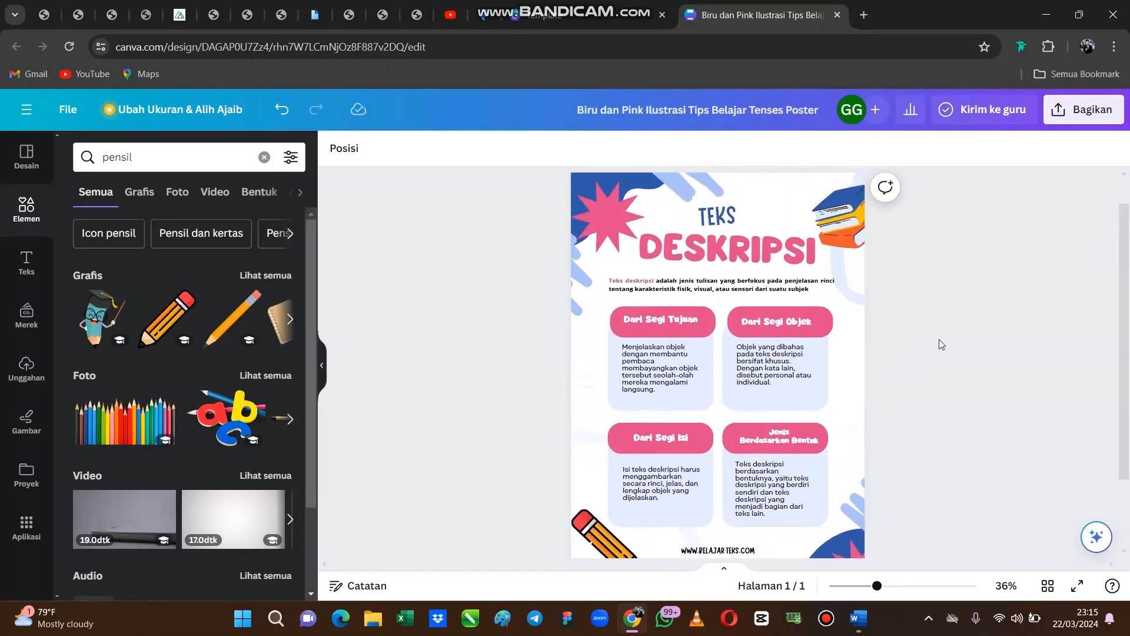
left_click(866, 586)
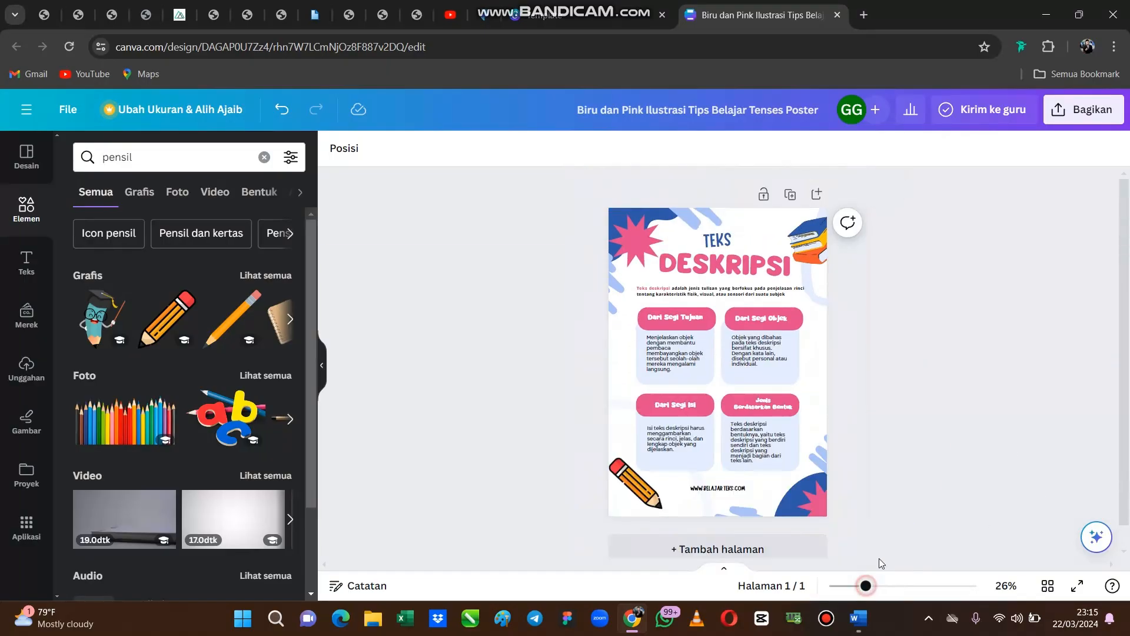
left_click(1069, 116)
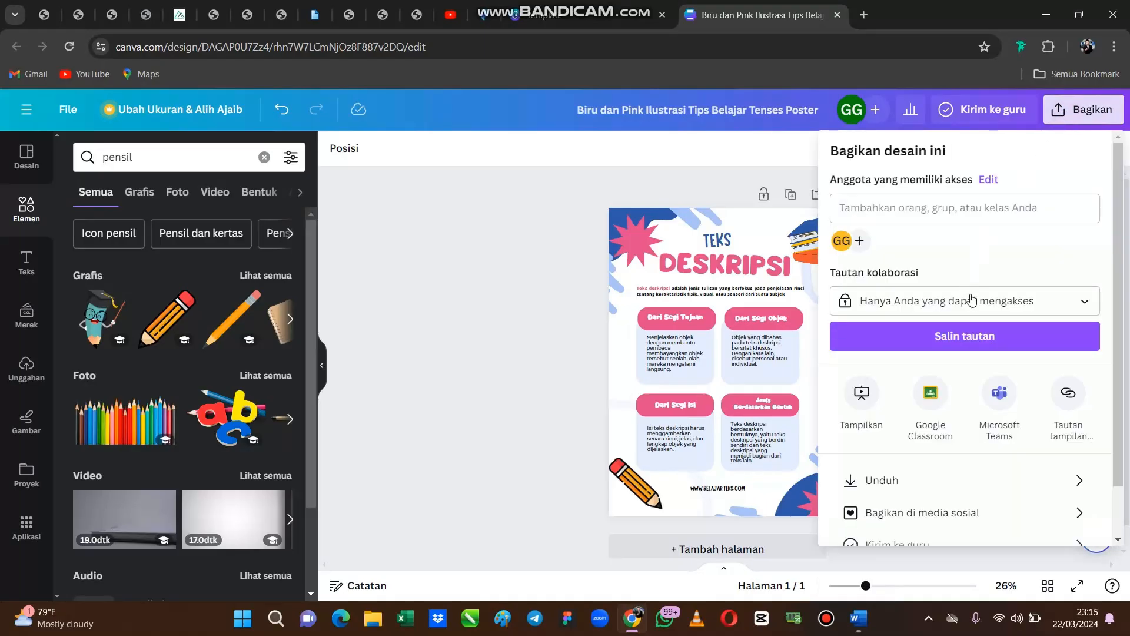
scroll(976, 306, "down", 1)
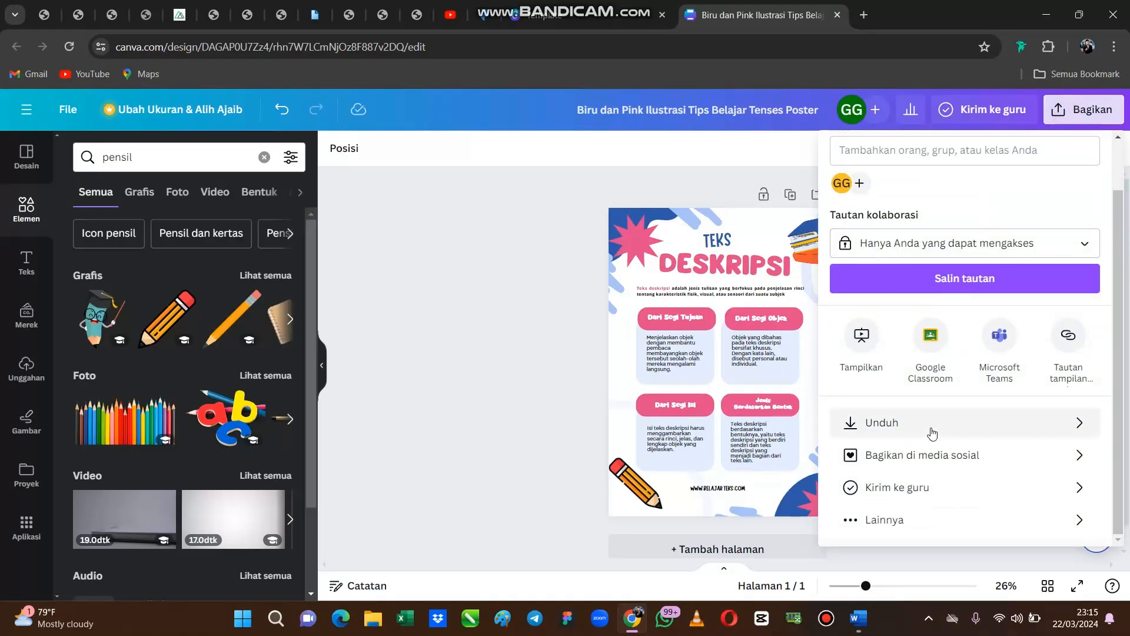
left_click(930, 427)
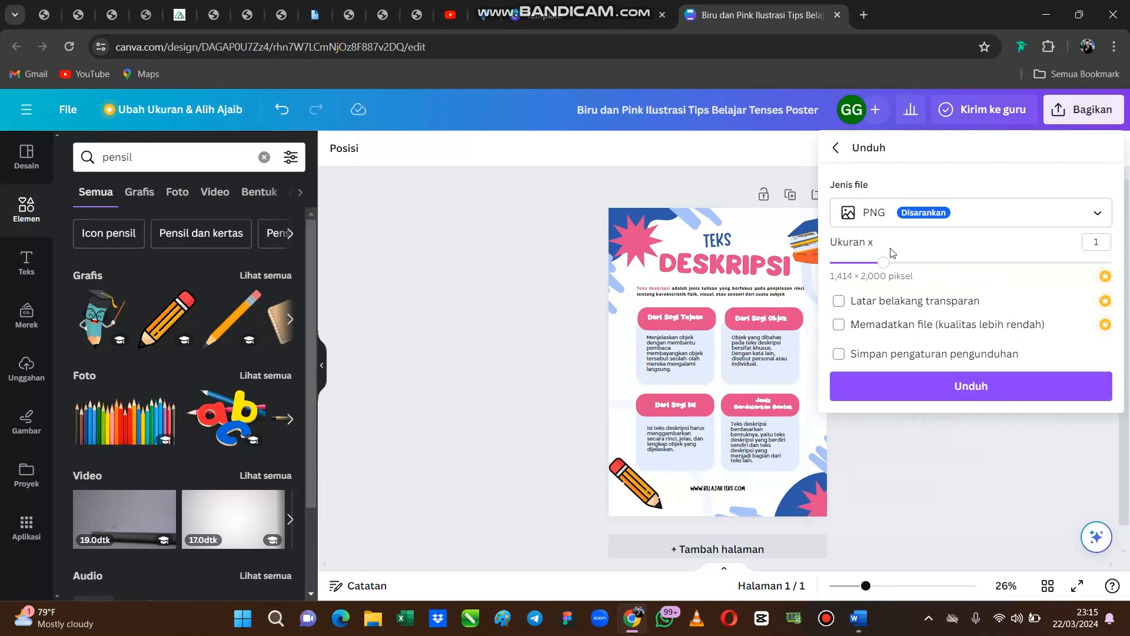
left_click(1086, 213)
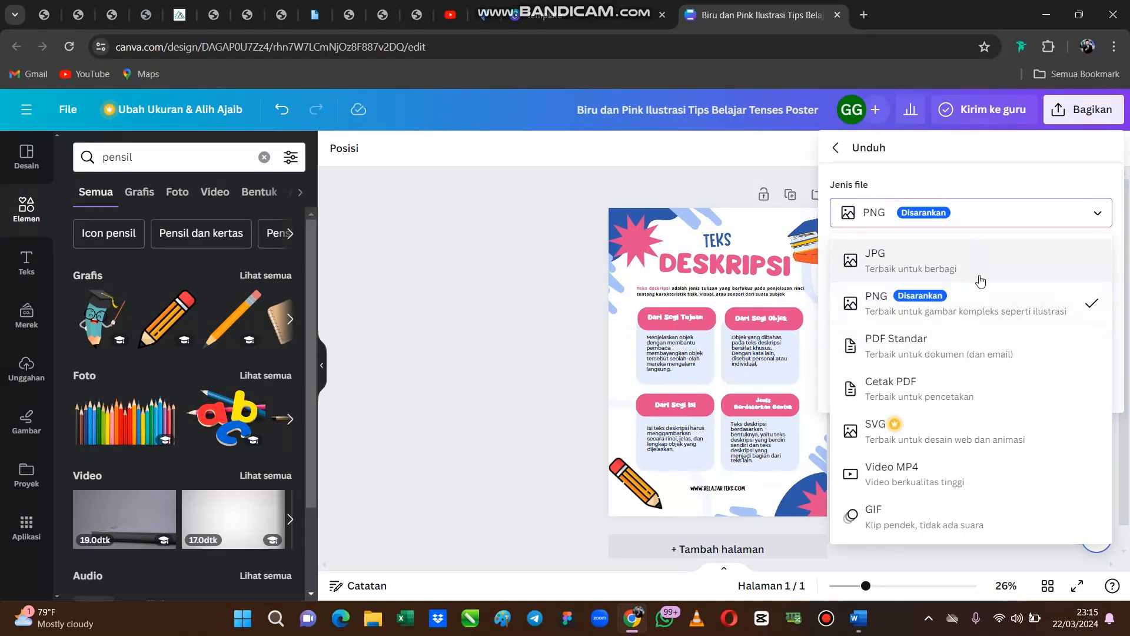
left_click(961, 317)
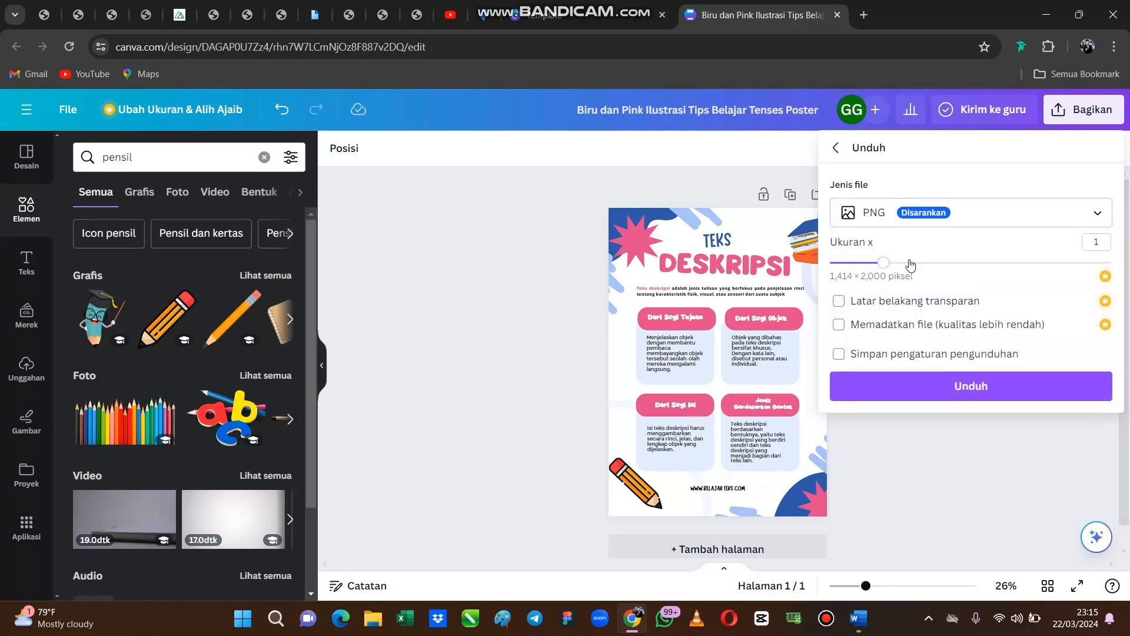
left_click(885, 302)
left_click(976, 394)
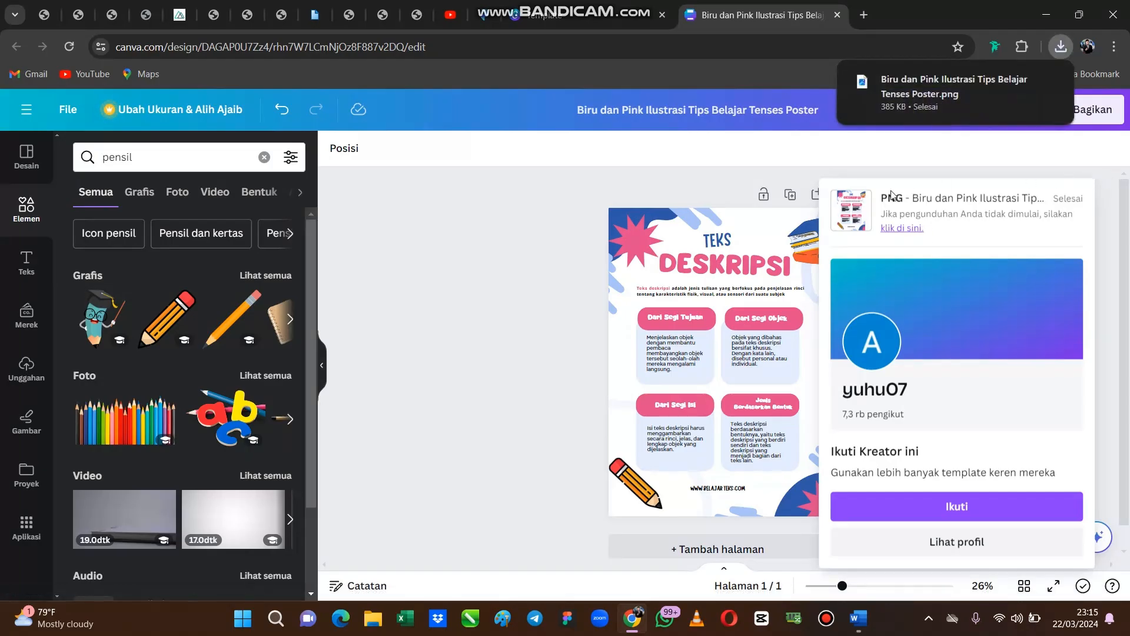
left_click(536, 186)
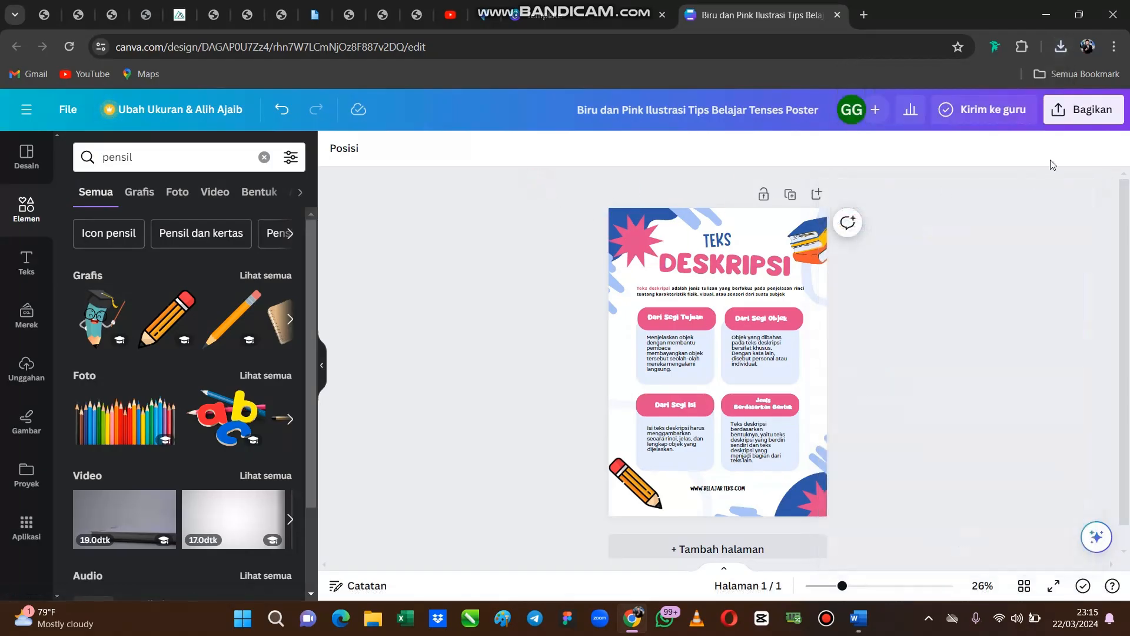
Open the downloaded poster PNG from the browser's download history, check the image, and close the image viewer
left_click(1060, 47)
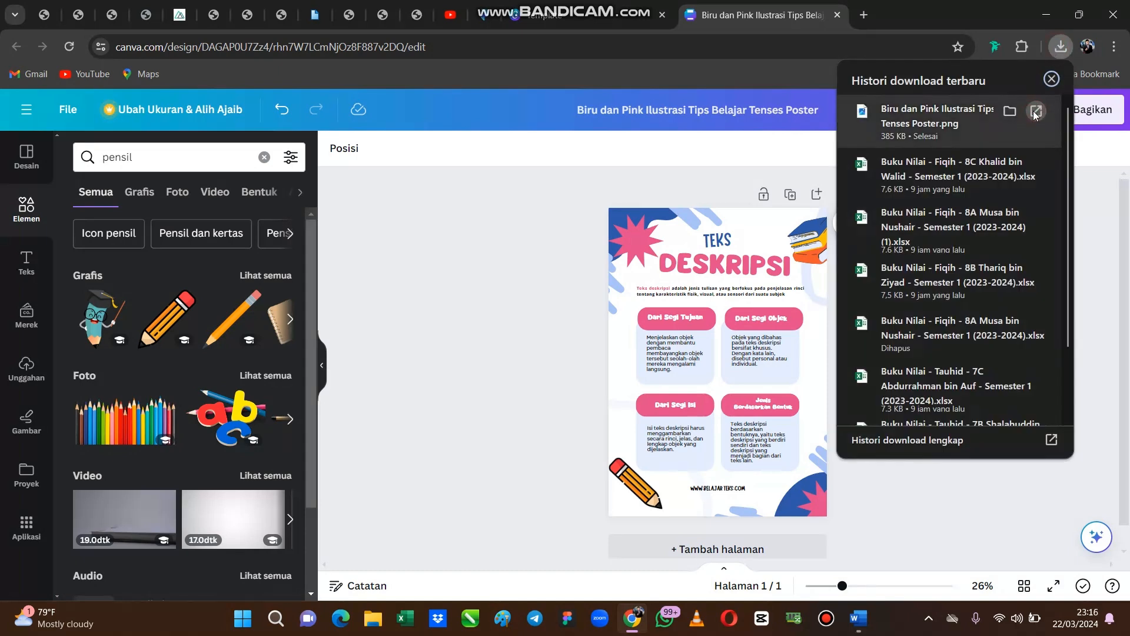
left_click(1036, 112)
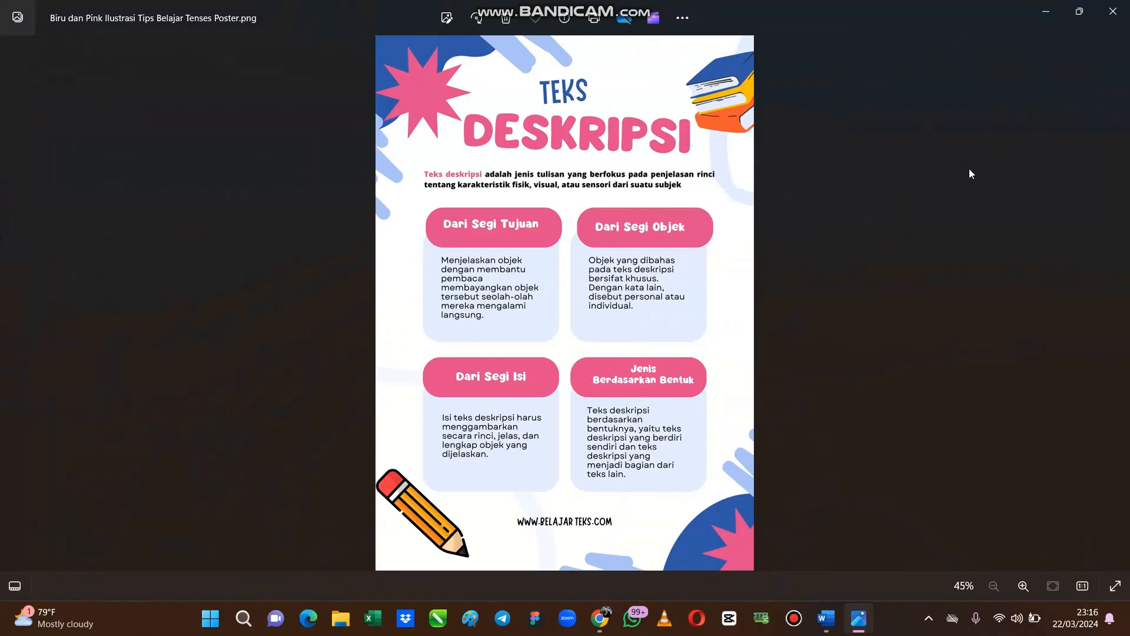
left_click(1113, 11)
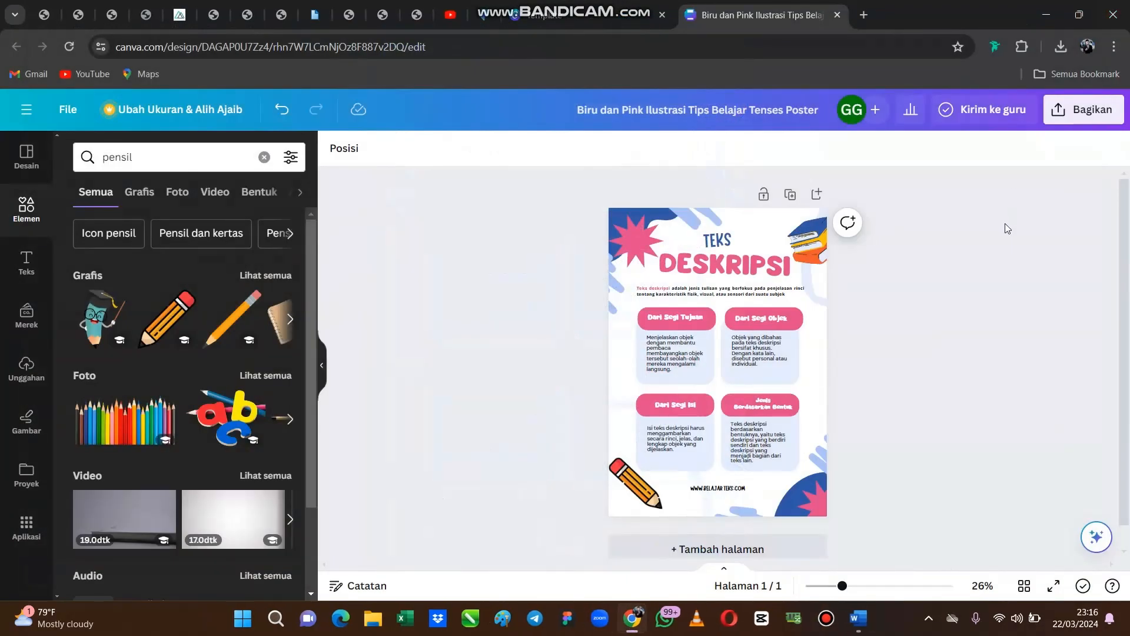
left_click_drag(843, 586, 857, 586)
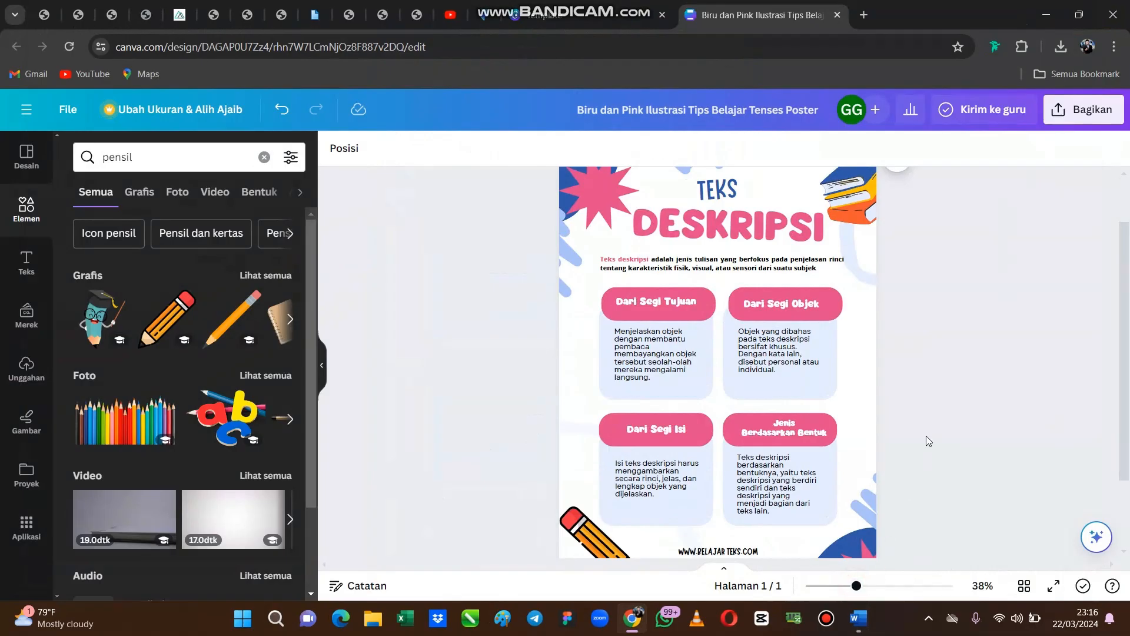
left_click(864, 586)
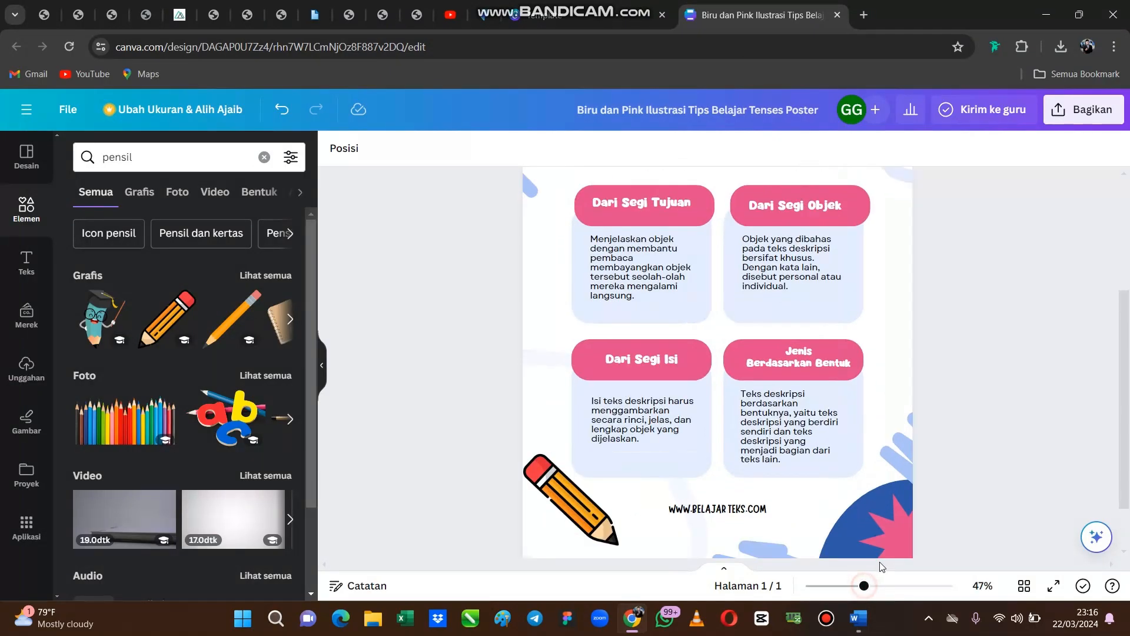
left_click(854, 586)
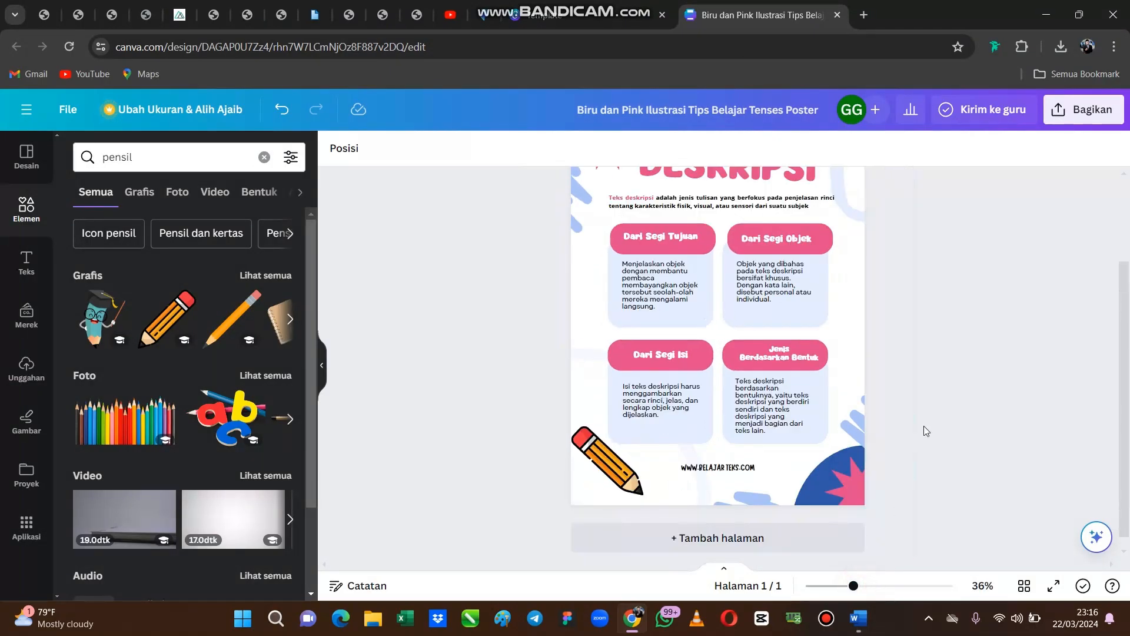
scroll(924, 426, "up", 2)
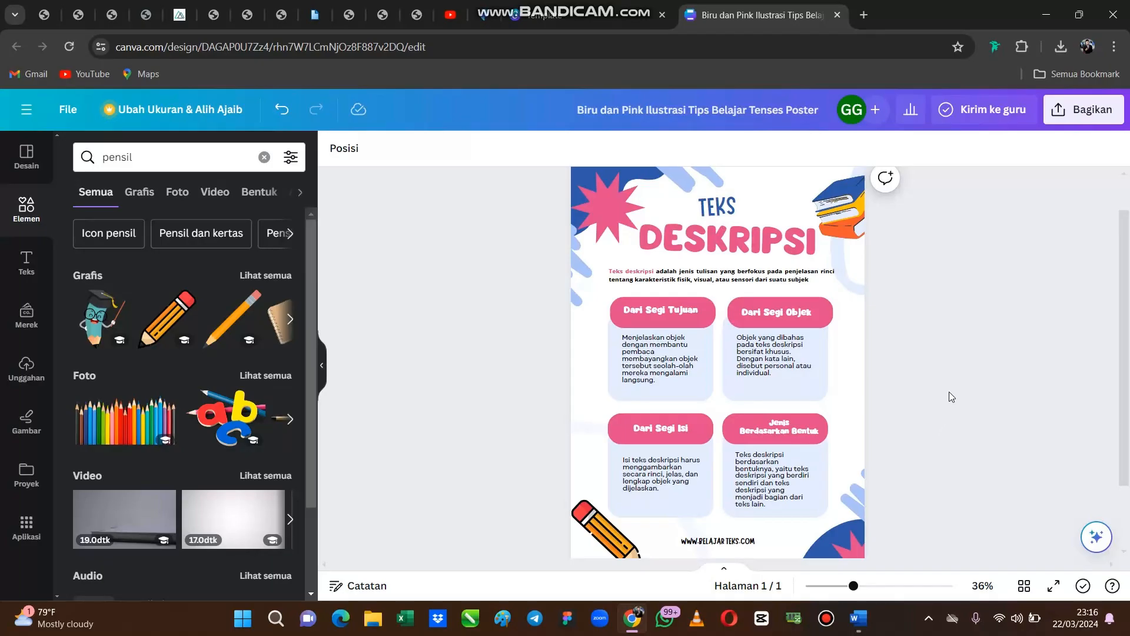
scroll(910, 447, "down", 2)
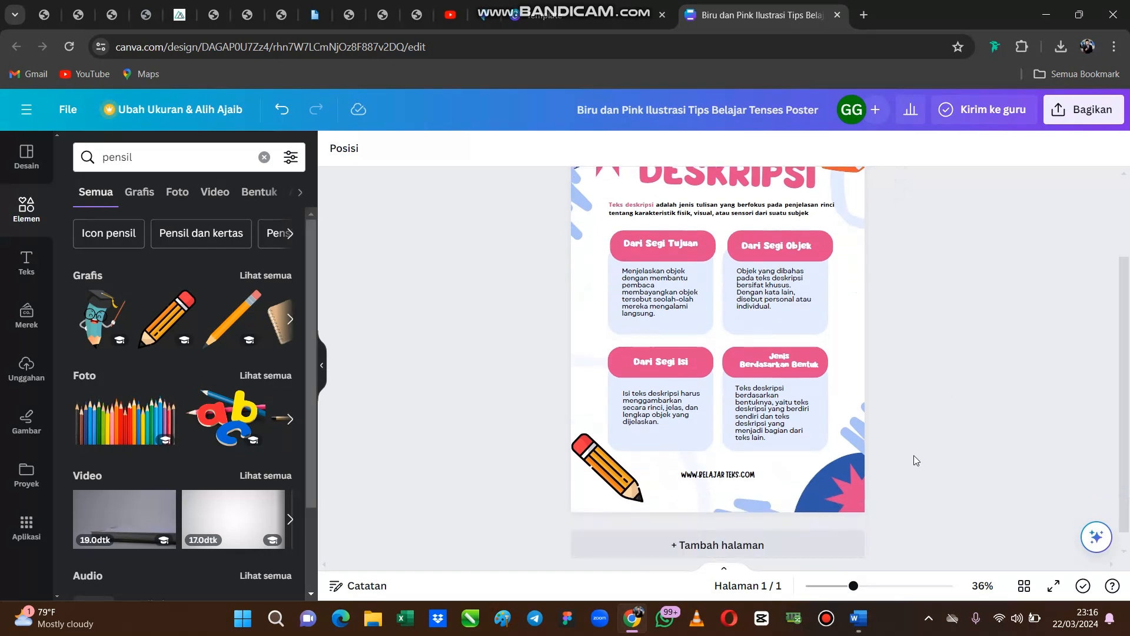
left_click_drag(853, 586, 845, 586)
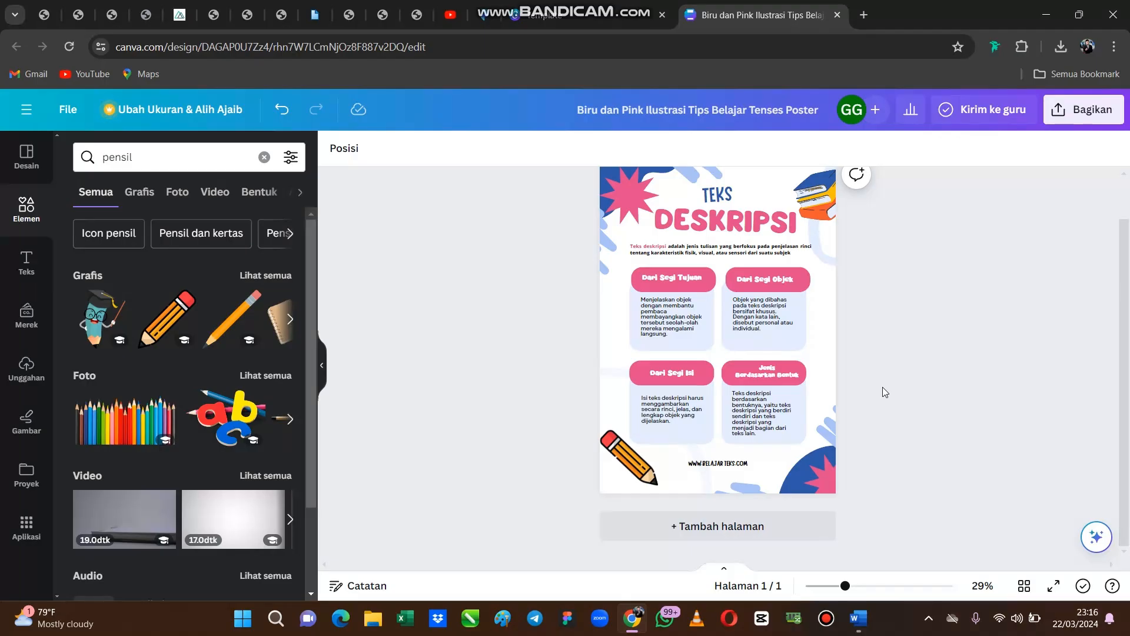
left_click(26, 156)
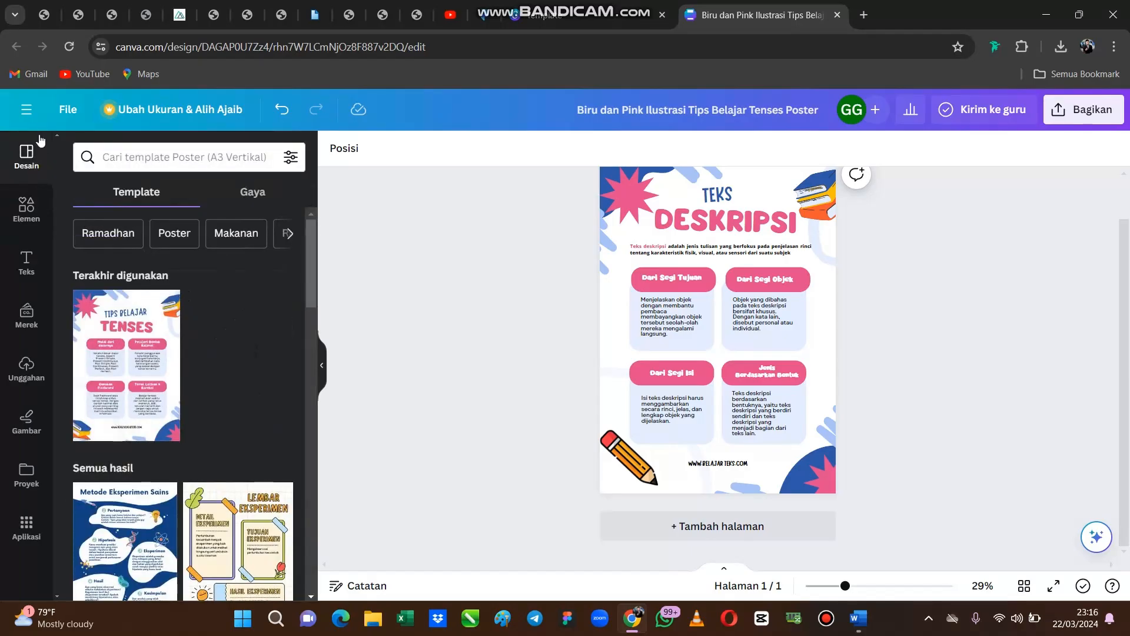
left_click(26, 109)
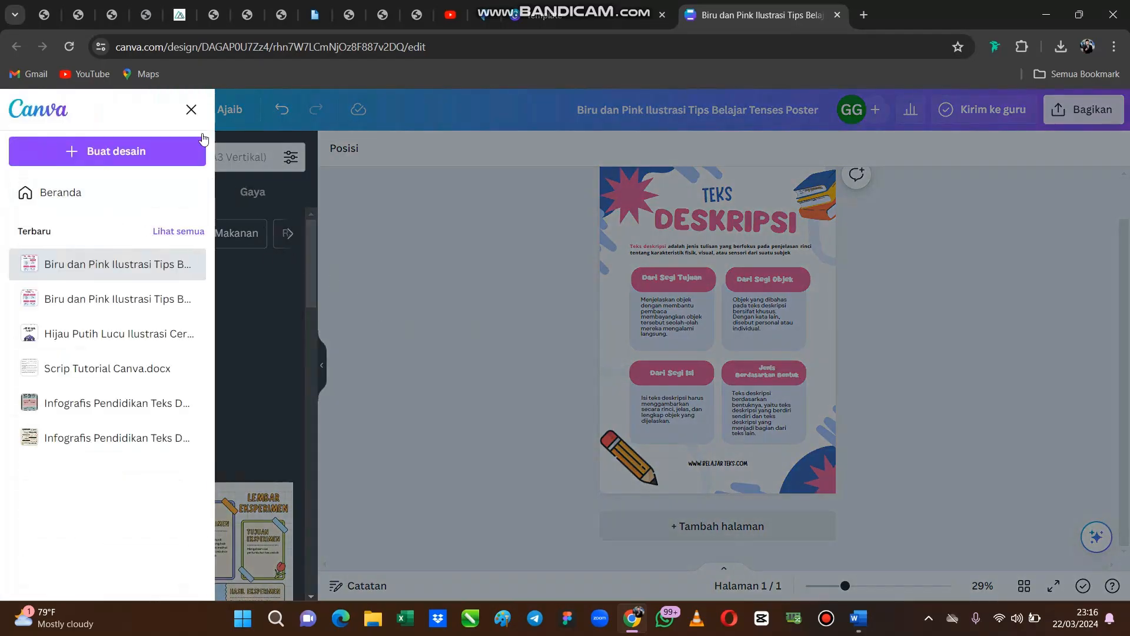
left_click(192, 109)
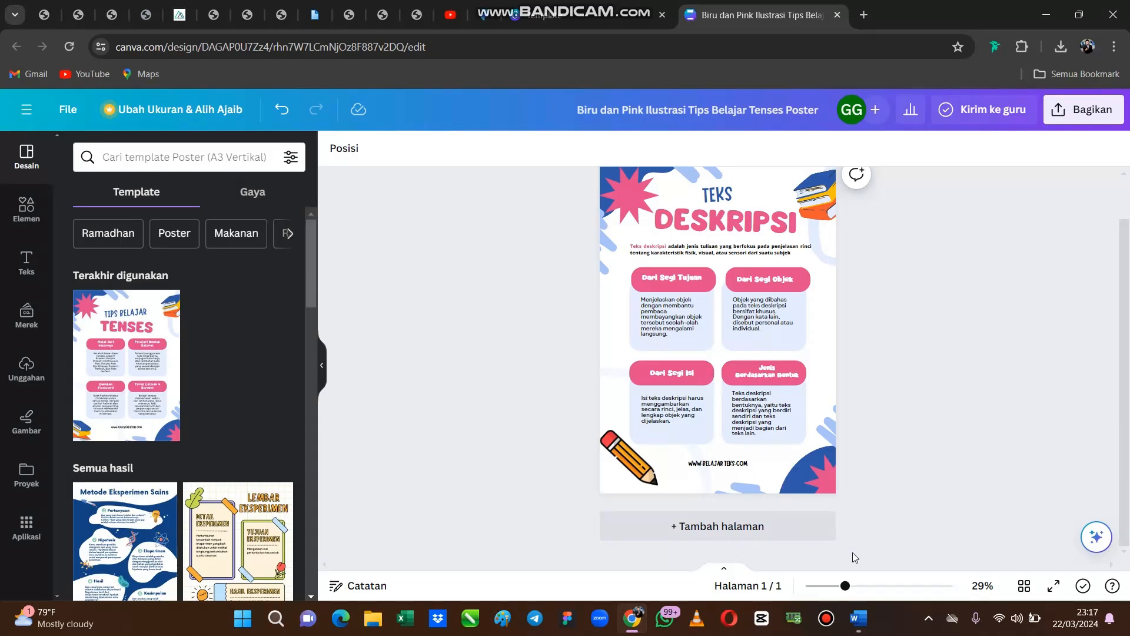
left_click(826, 621)
left_click(922, 225)
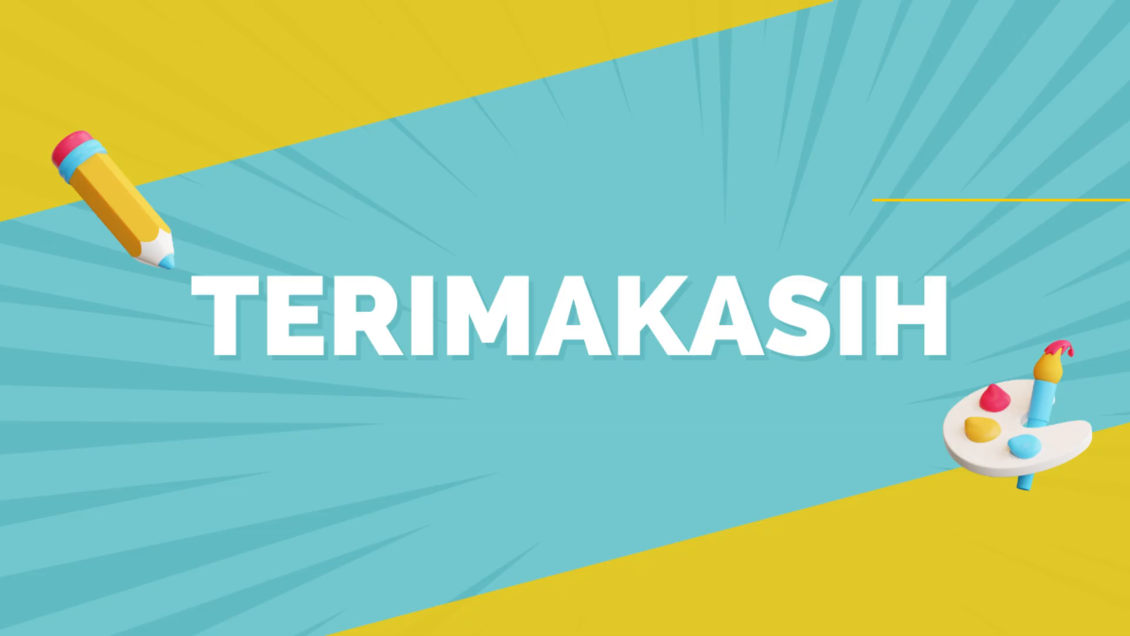